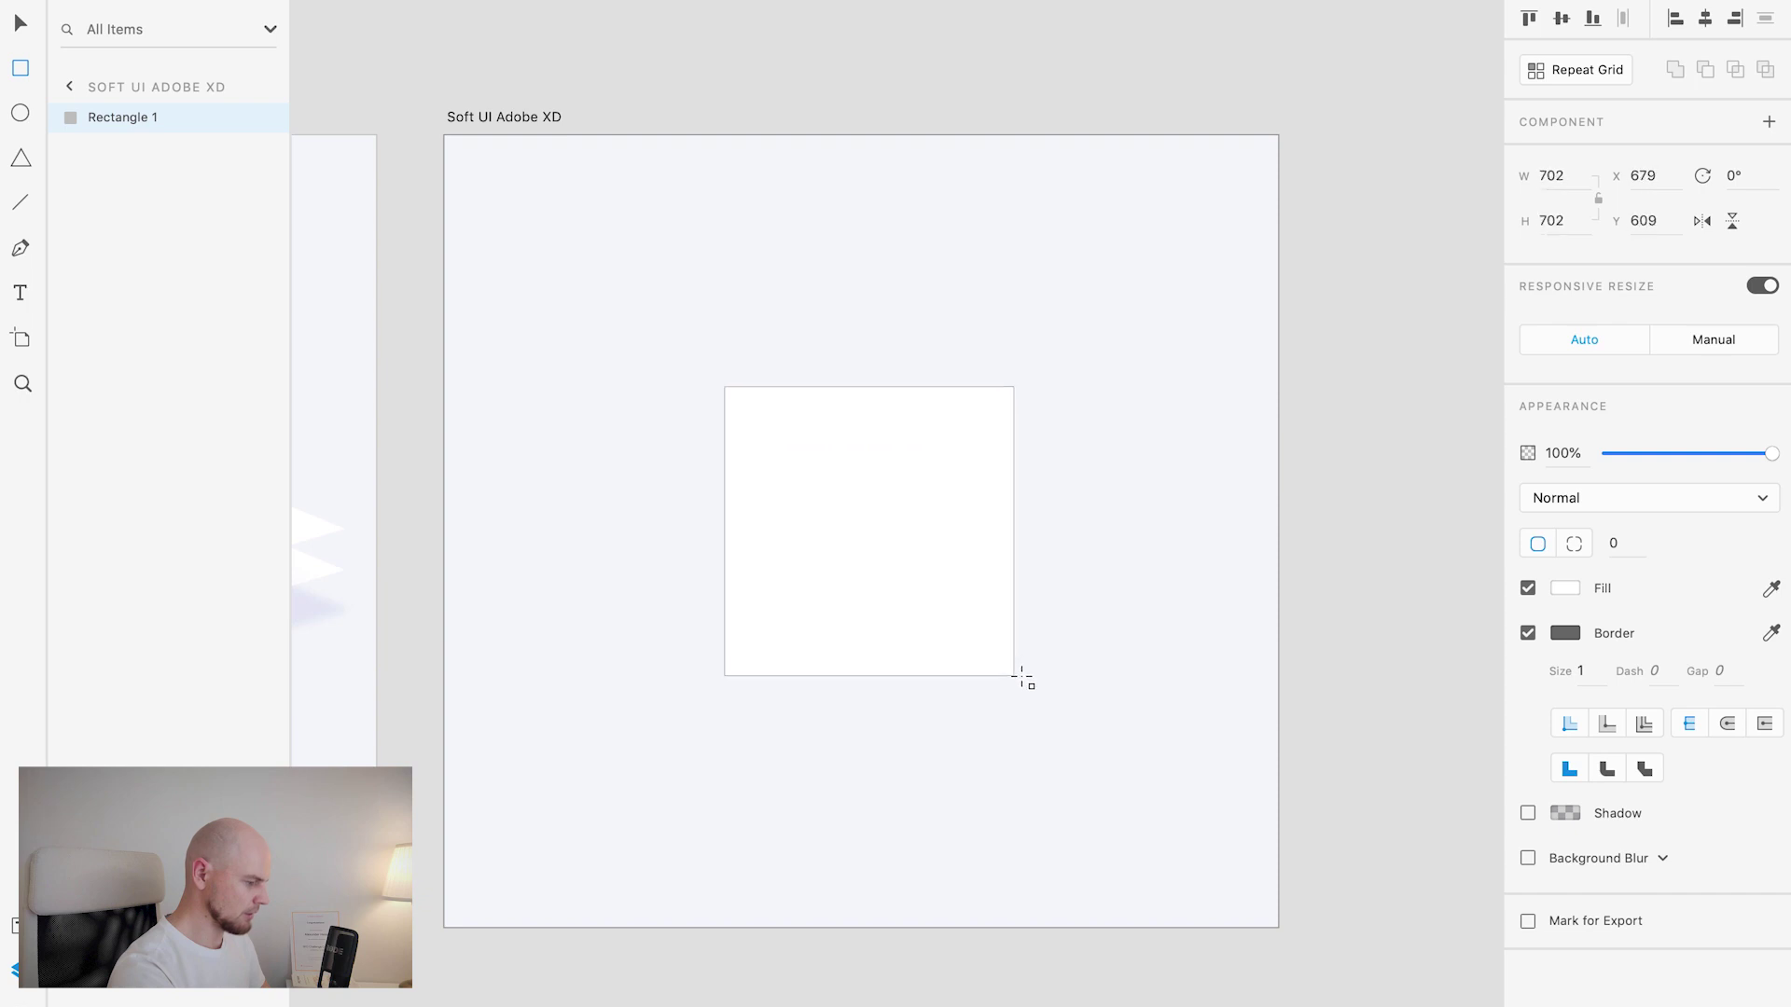
Step: Move the white square to the horizontal centre of the artboard, at X 660
mouse_move(930, 597)
left_mouse_down()
mouse_move(975, 616)
mouse_move(1028, 601)
left_mouse_up()
key("ctrl+z")
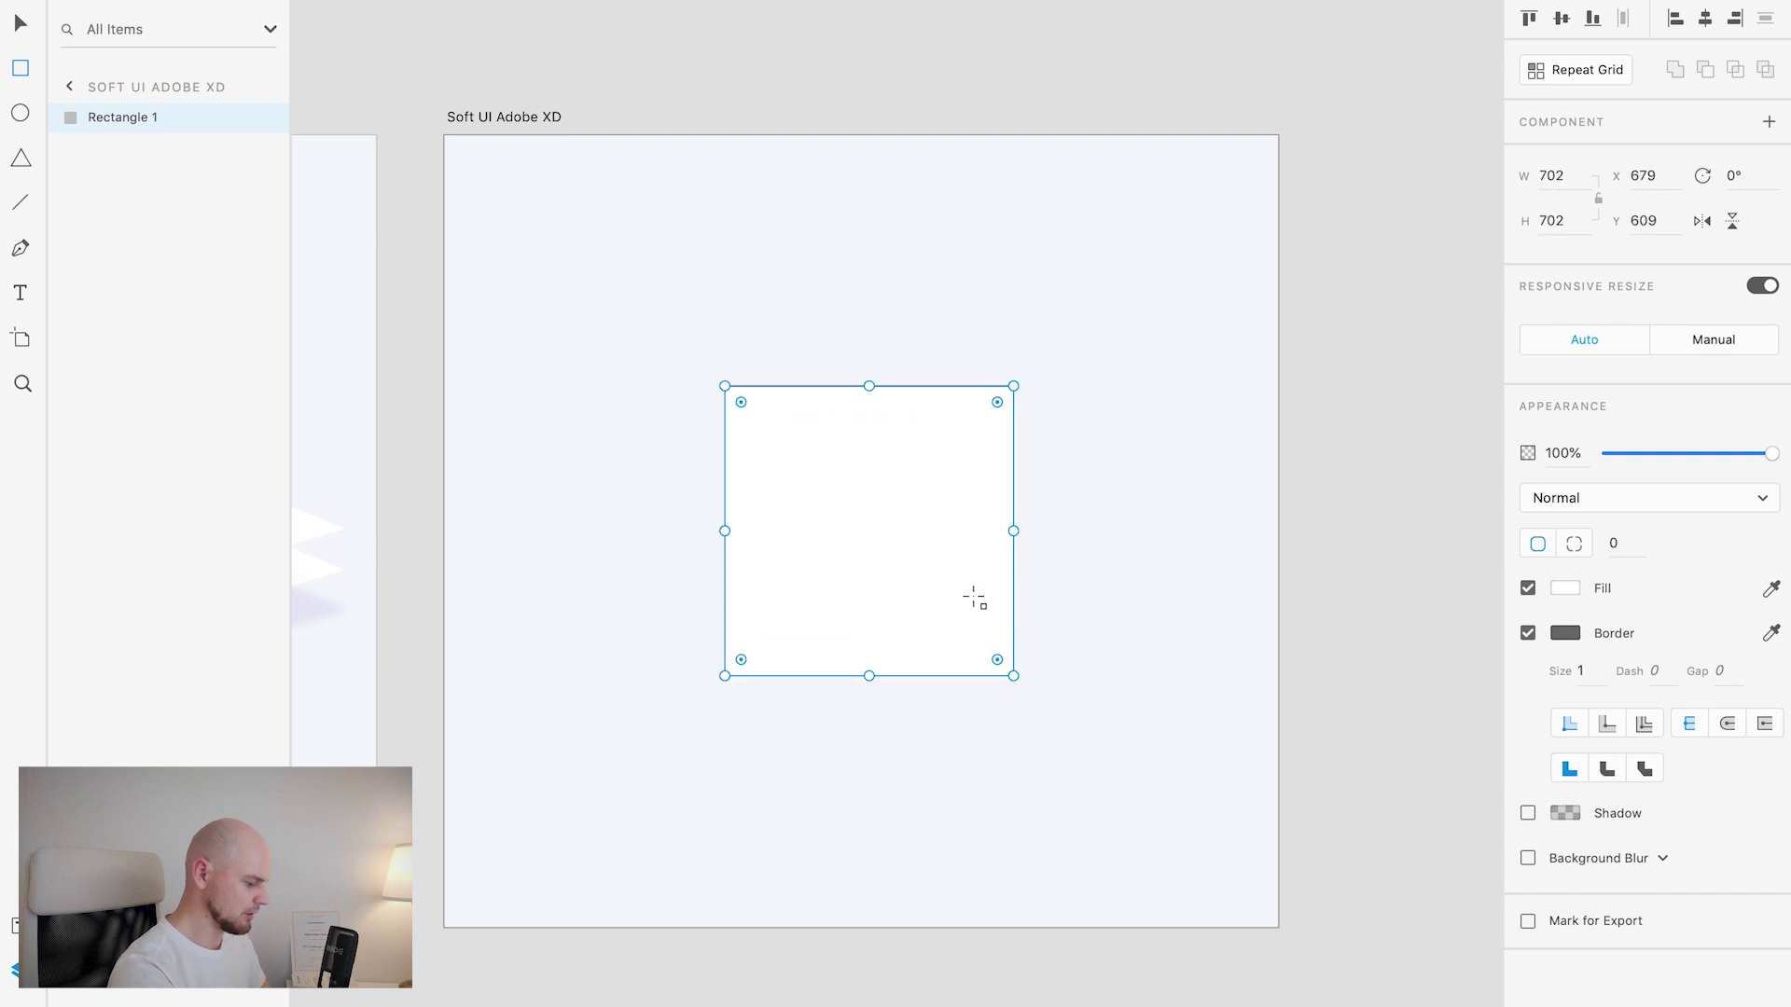
key("v")
left_click_drag(929, 578, 905, 573)
Step: Resize the square to 600 by 600 and recentre it on the artboard at X 711, Y 660
left_click(1540, 220)
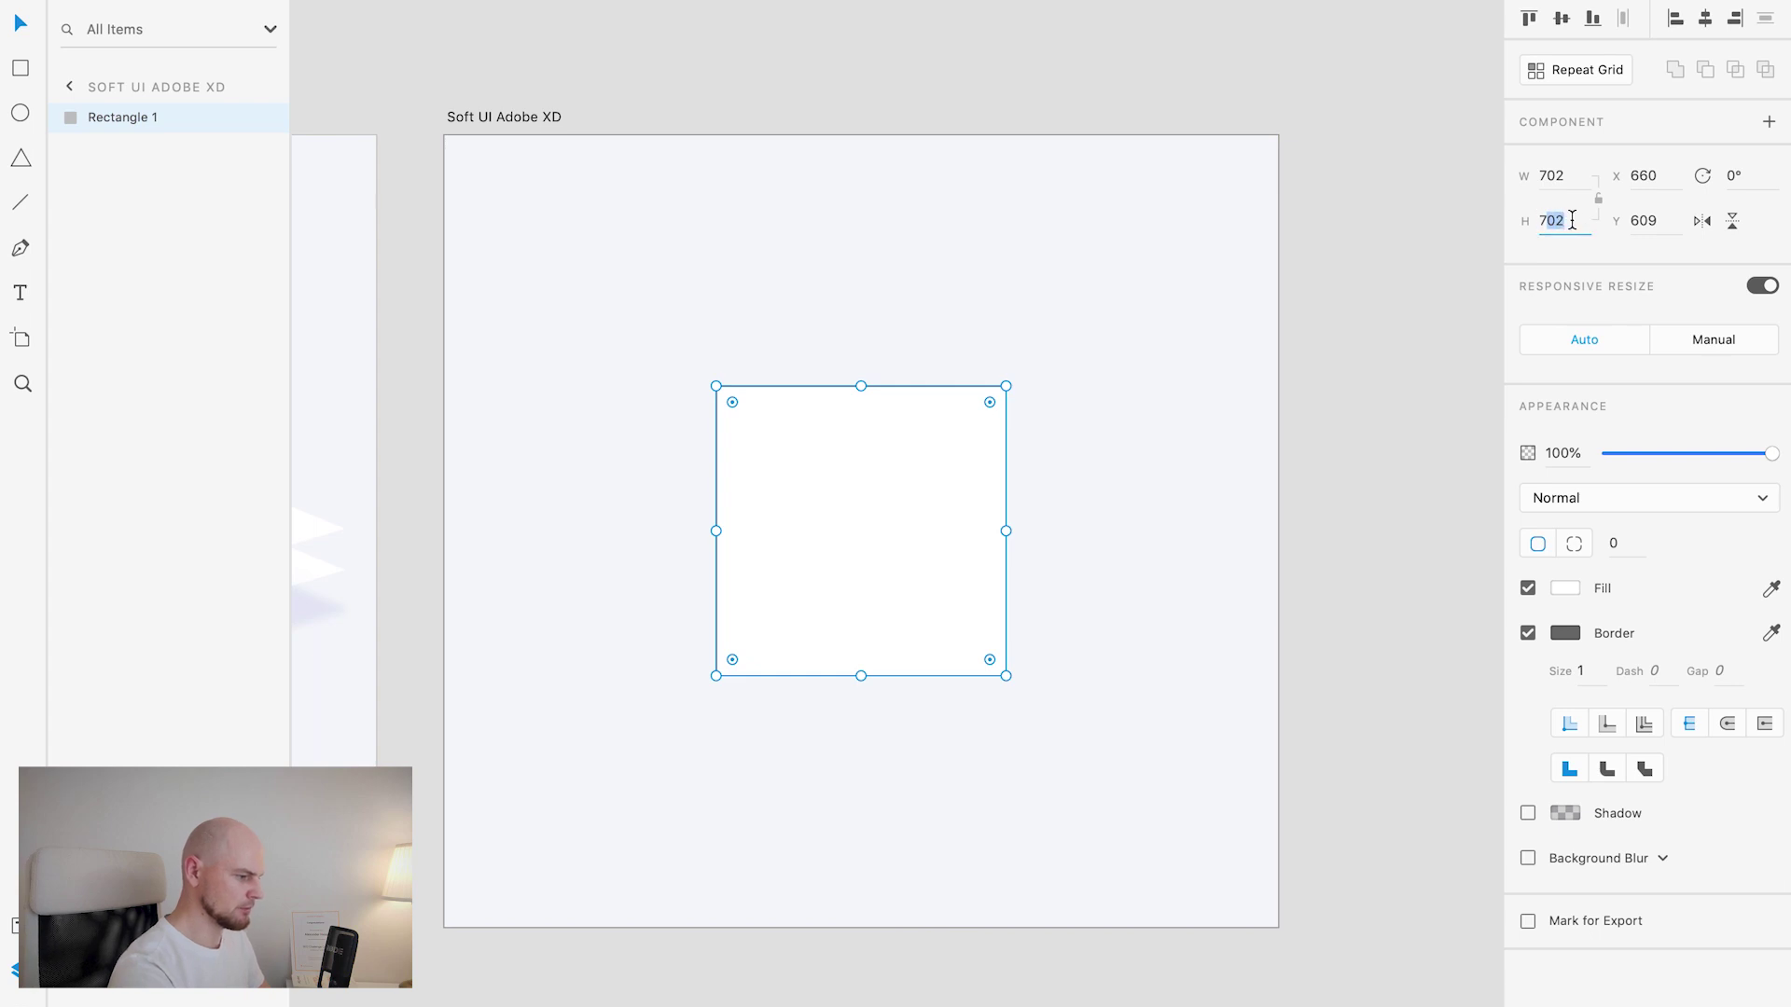
left_click(1571, 175)
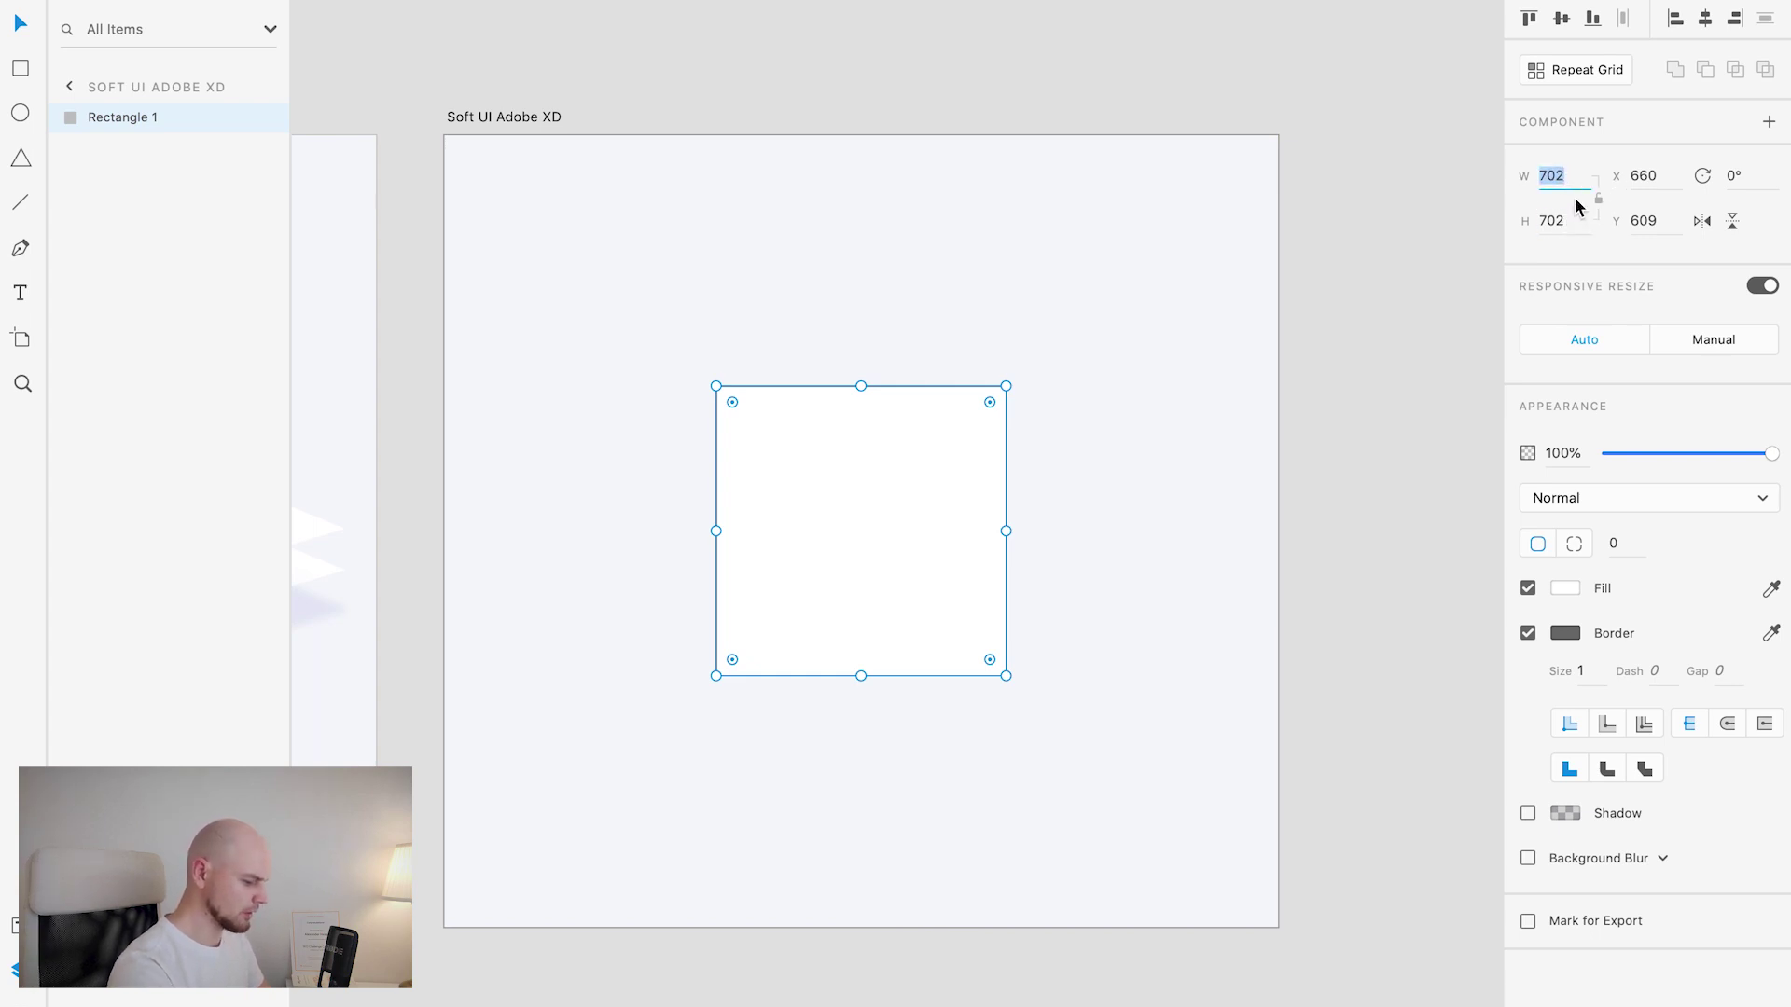
type("600")
key("Tab")
type("600")
key("Return")
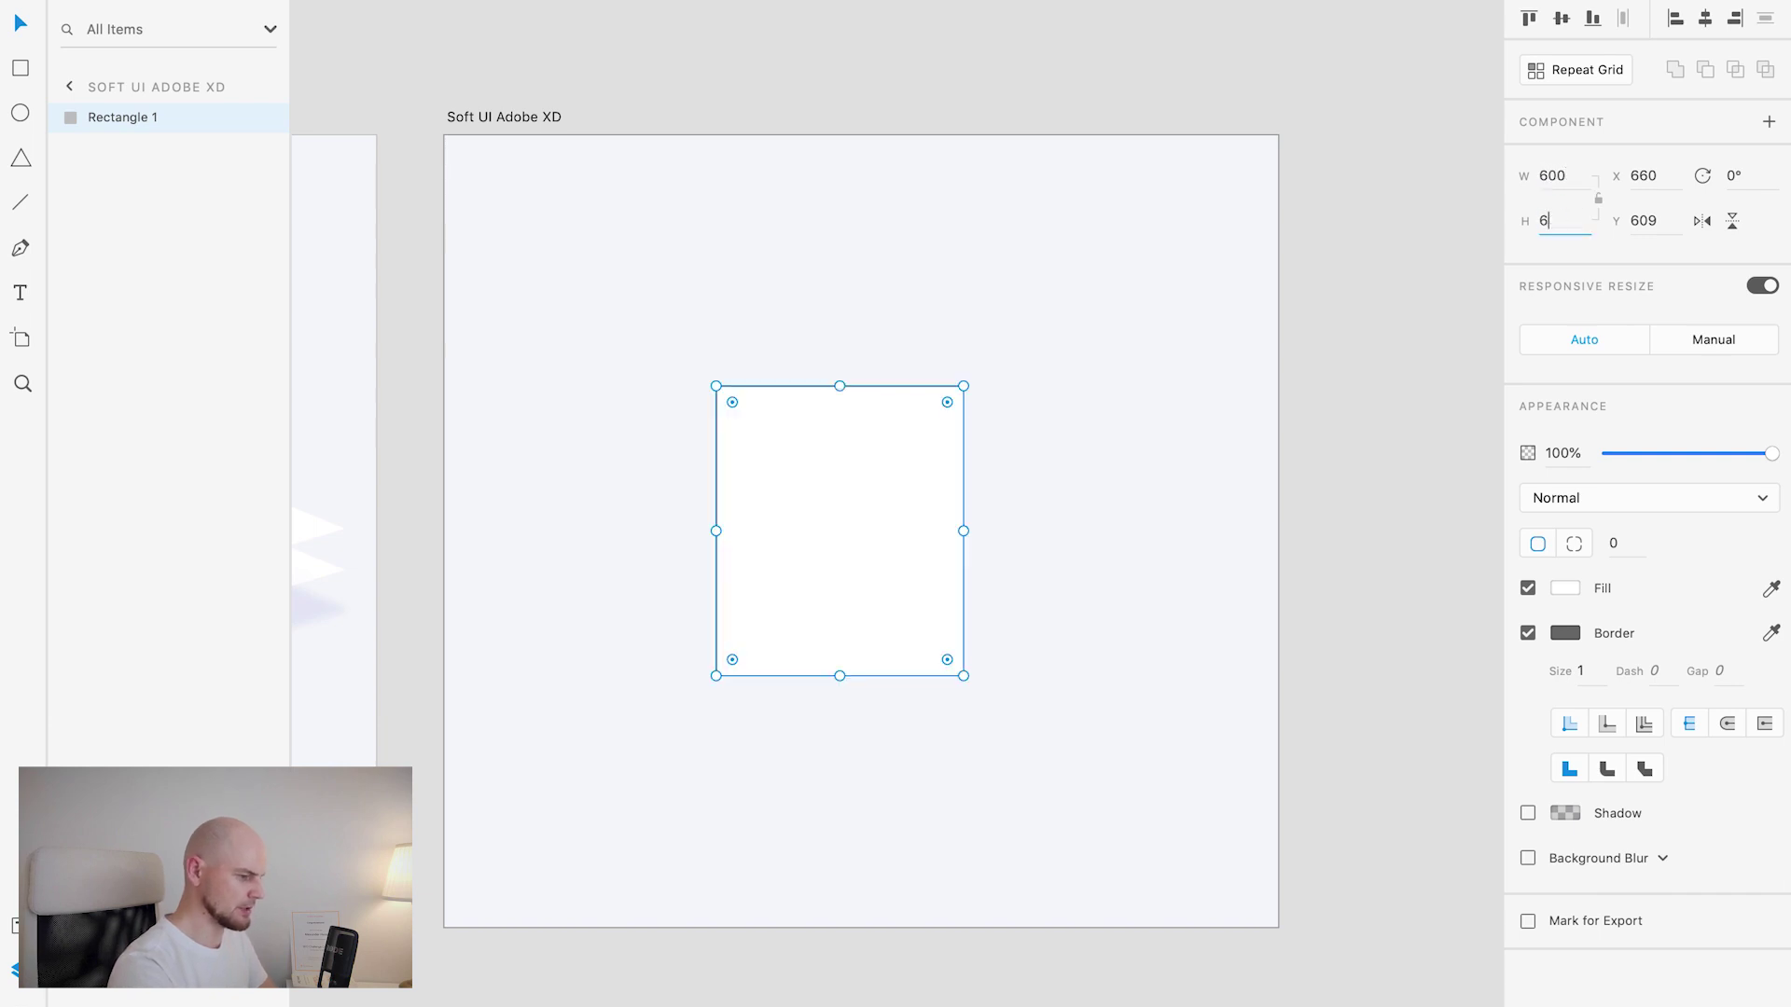
left_click(819, 546)
left_click_drag(819, 546, 840, 568)
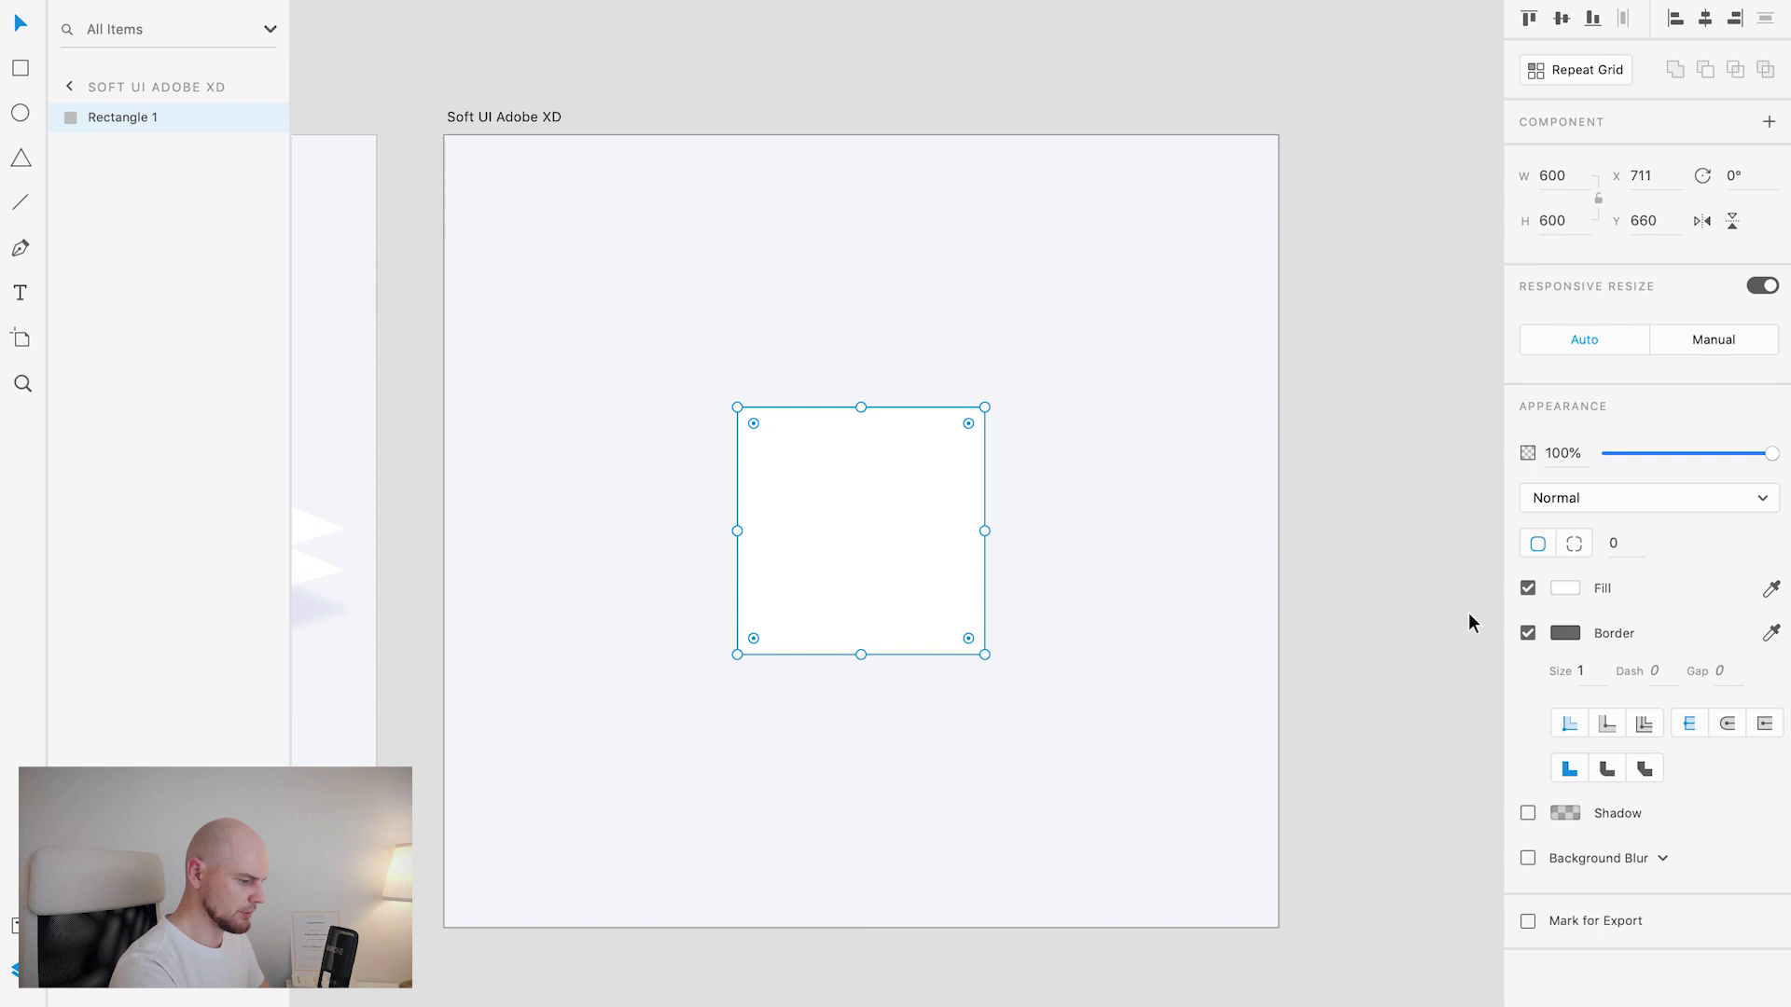
Step: Remove the square's border and round all its corners with a radius of 100
left_click(1527, 633)
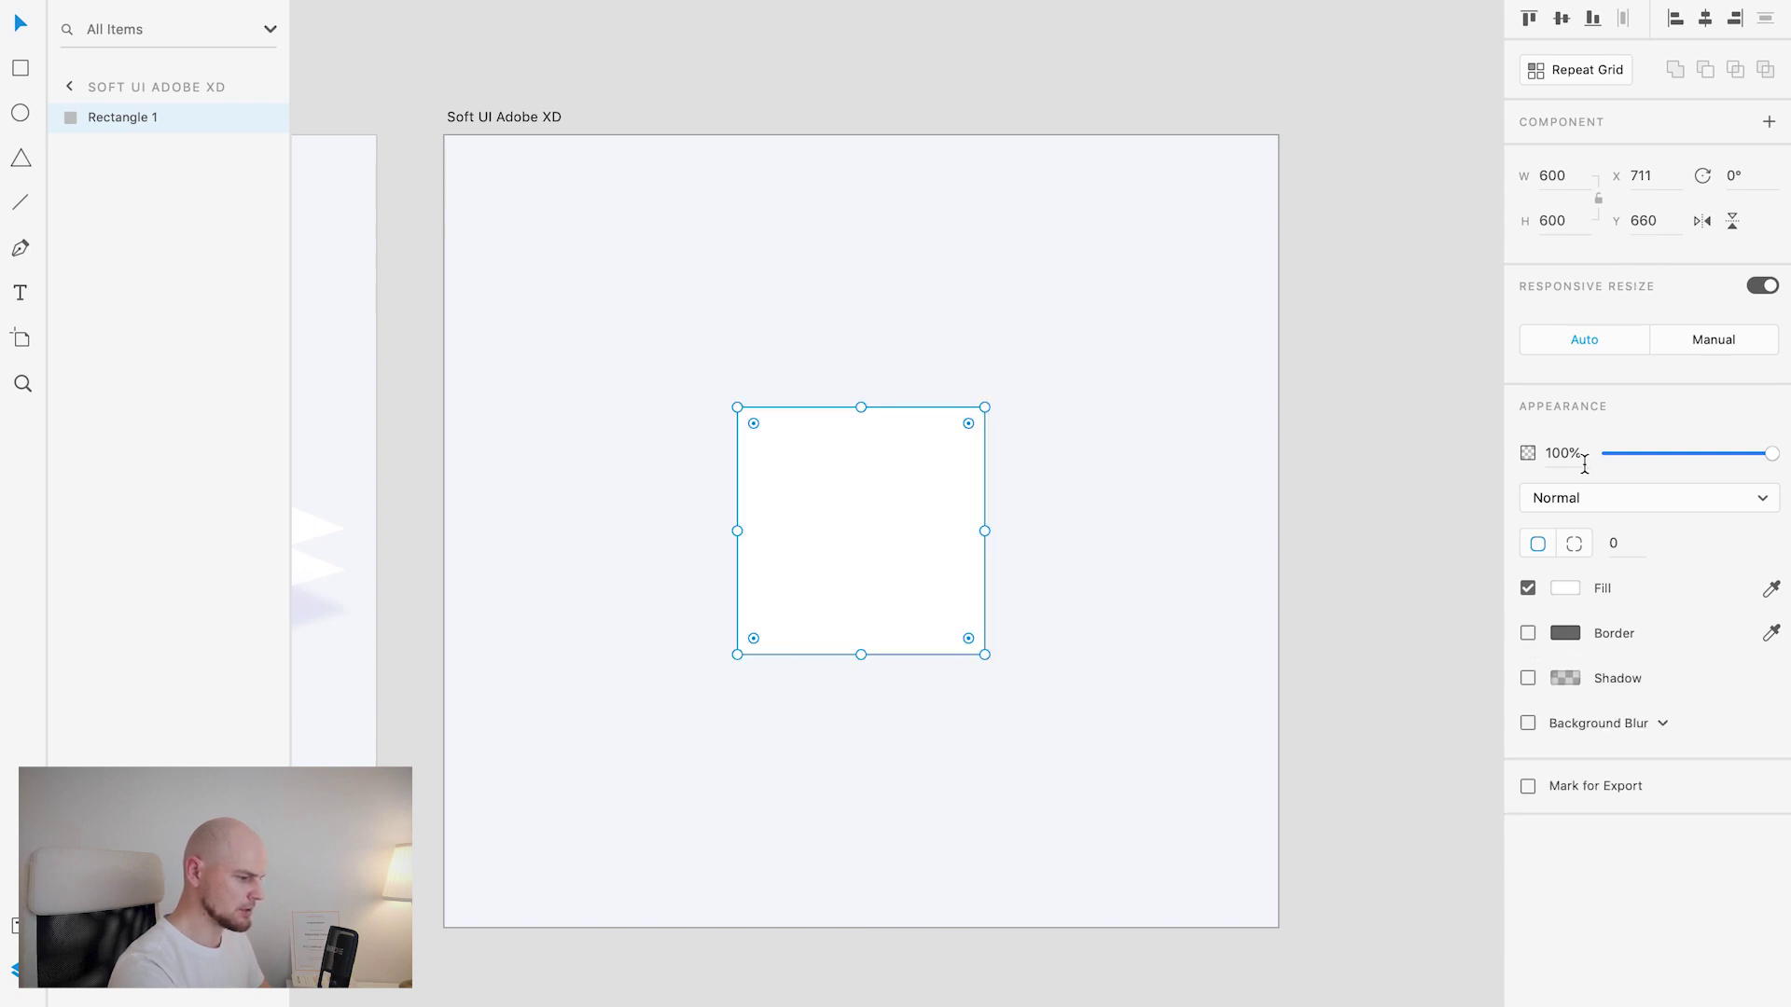
left_click(1632, 545)
type("10")
key("Return")
type("100")
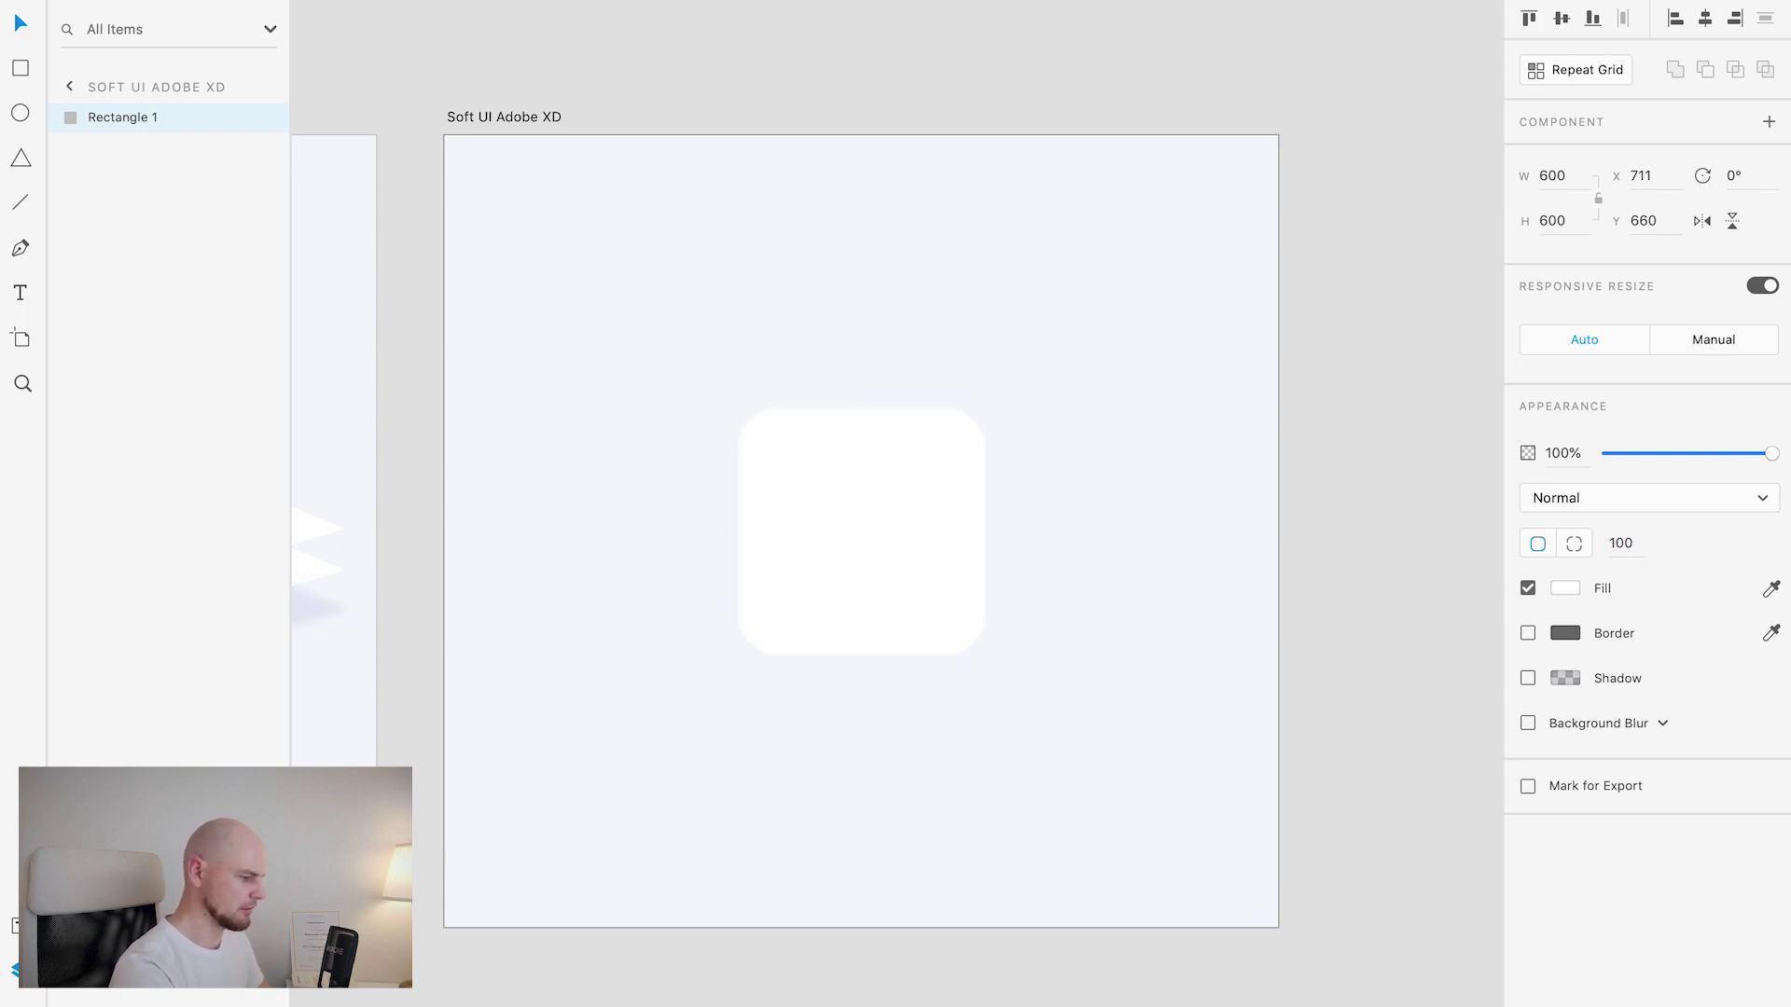
left_click(797, 580)
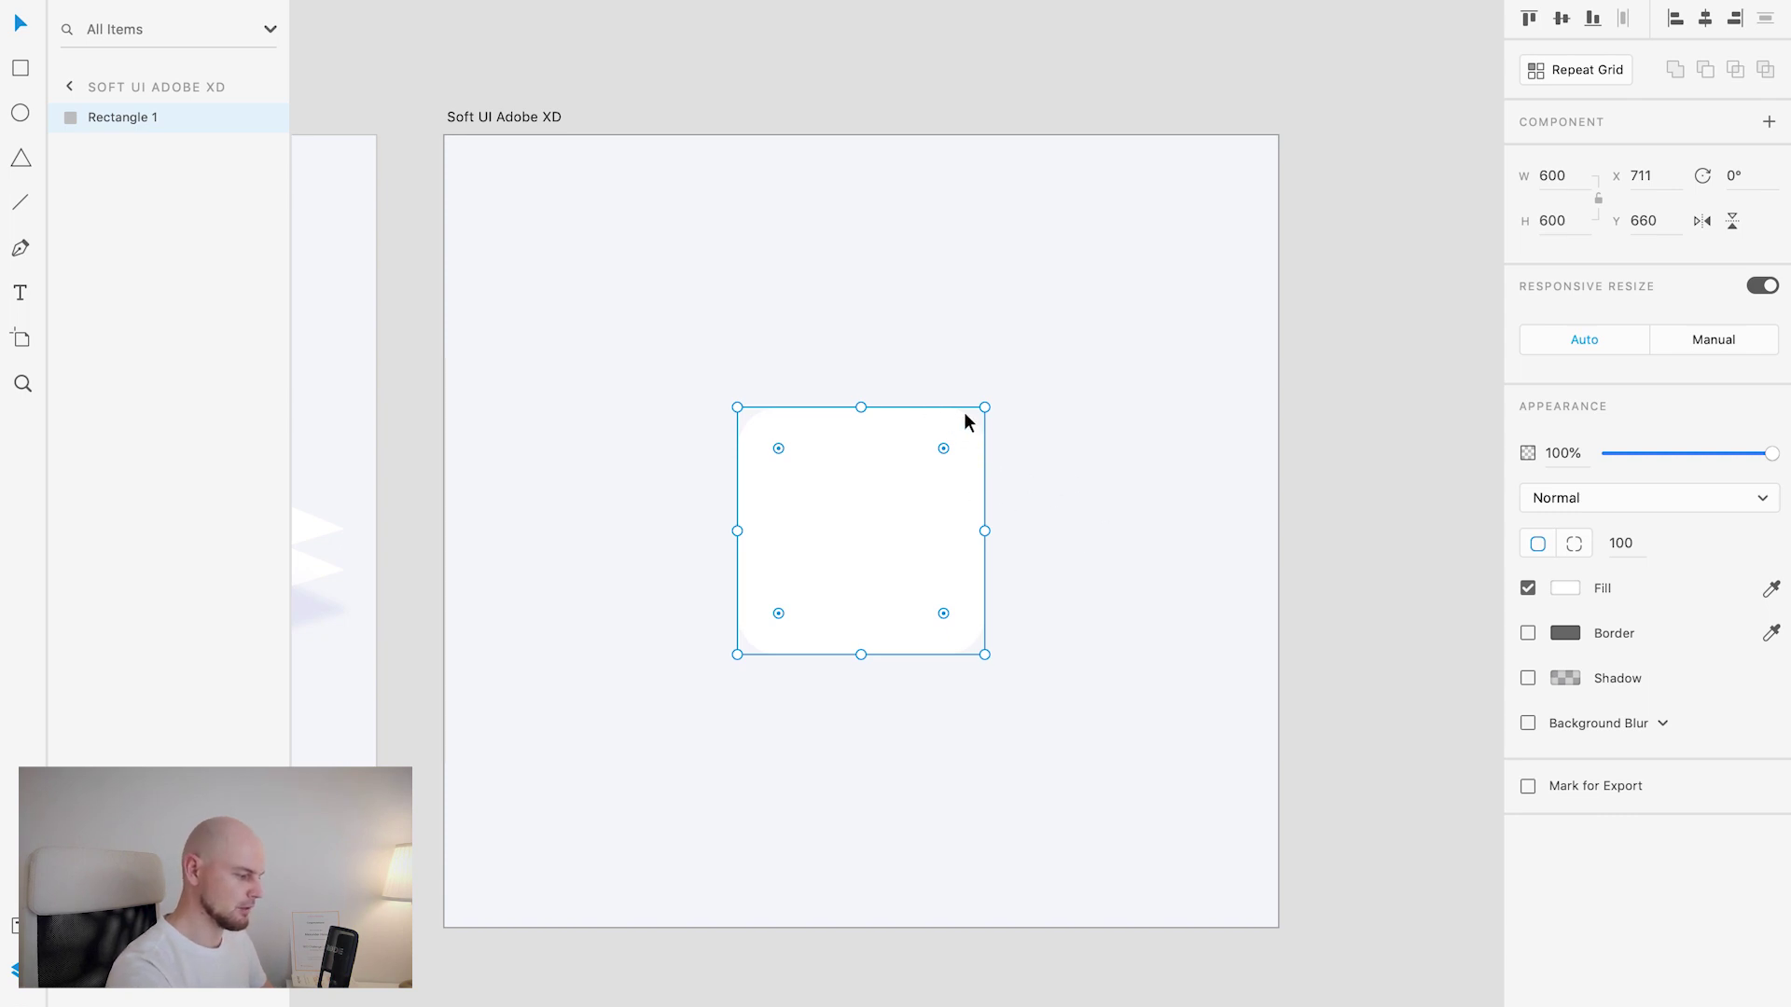
left_click(1065, 449)
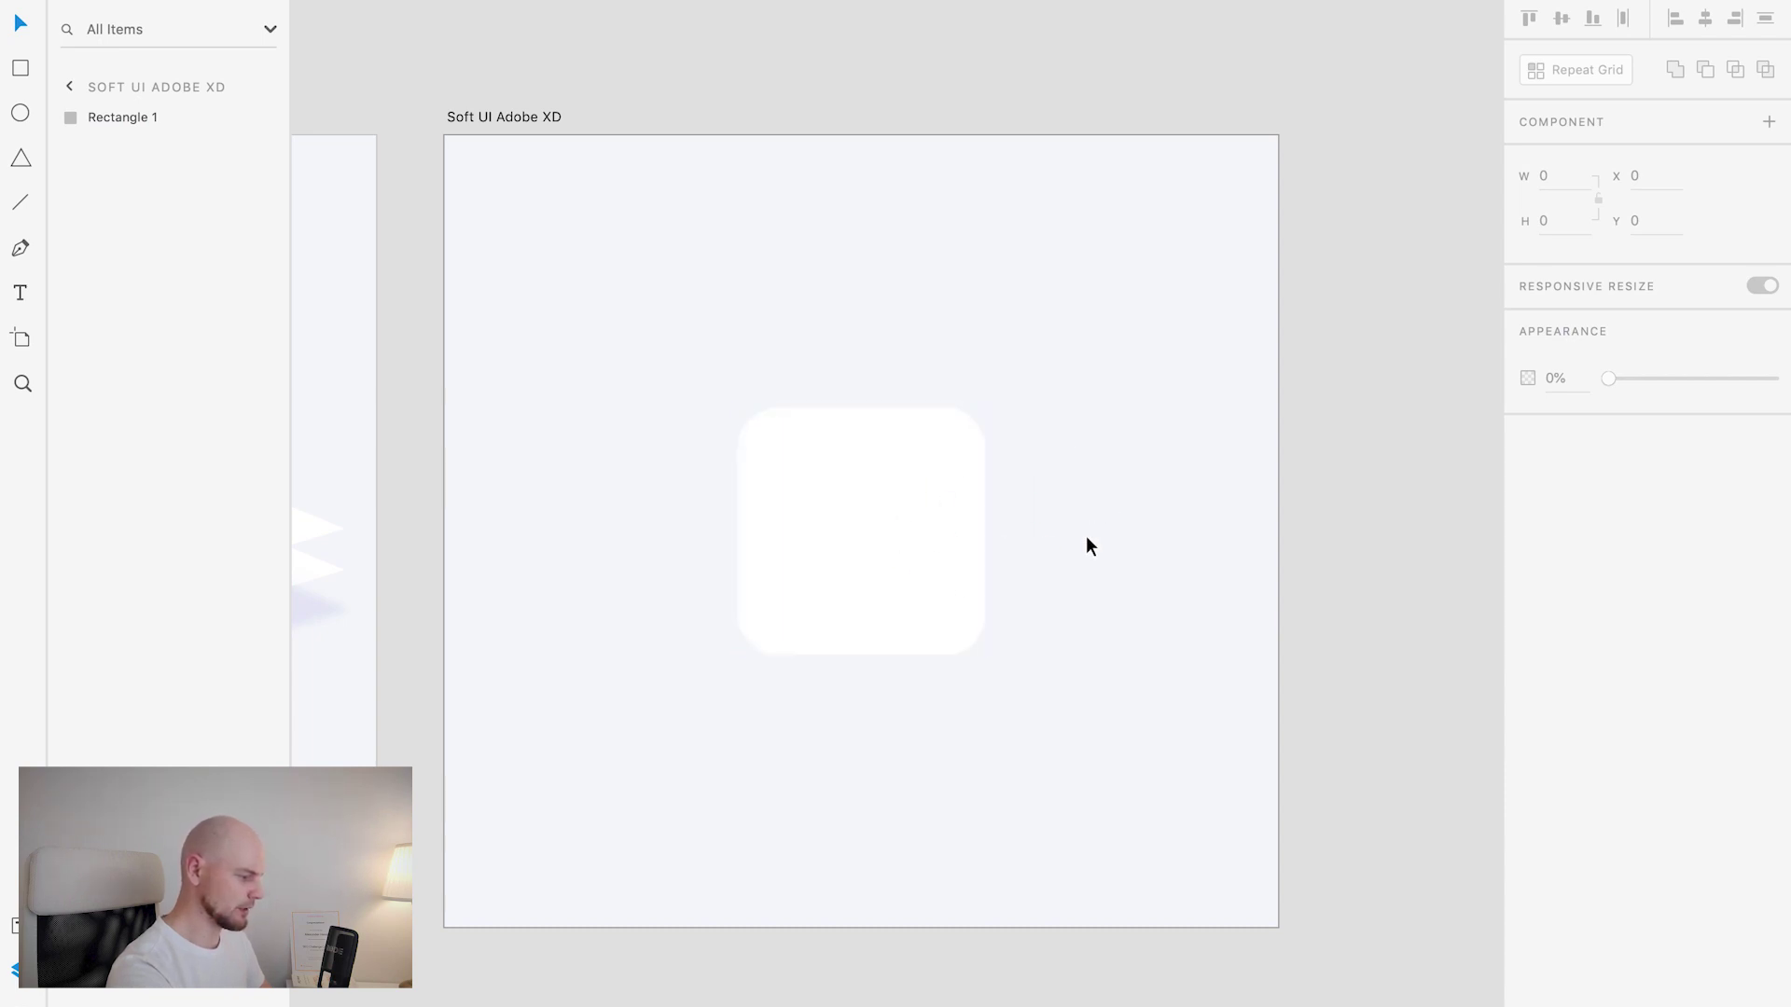
Step: Fill the rounded square with the colour sampled from the artboard background and turn its border back on
left_click(923, 528)
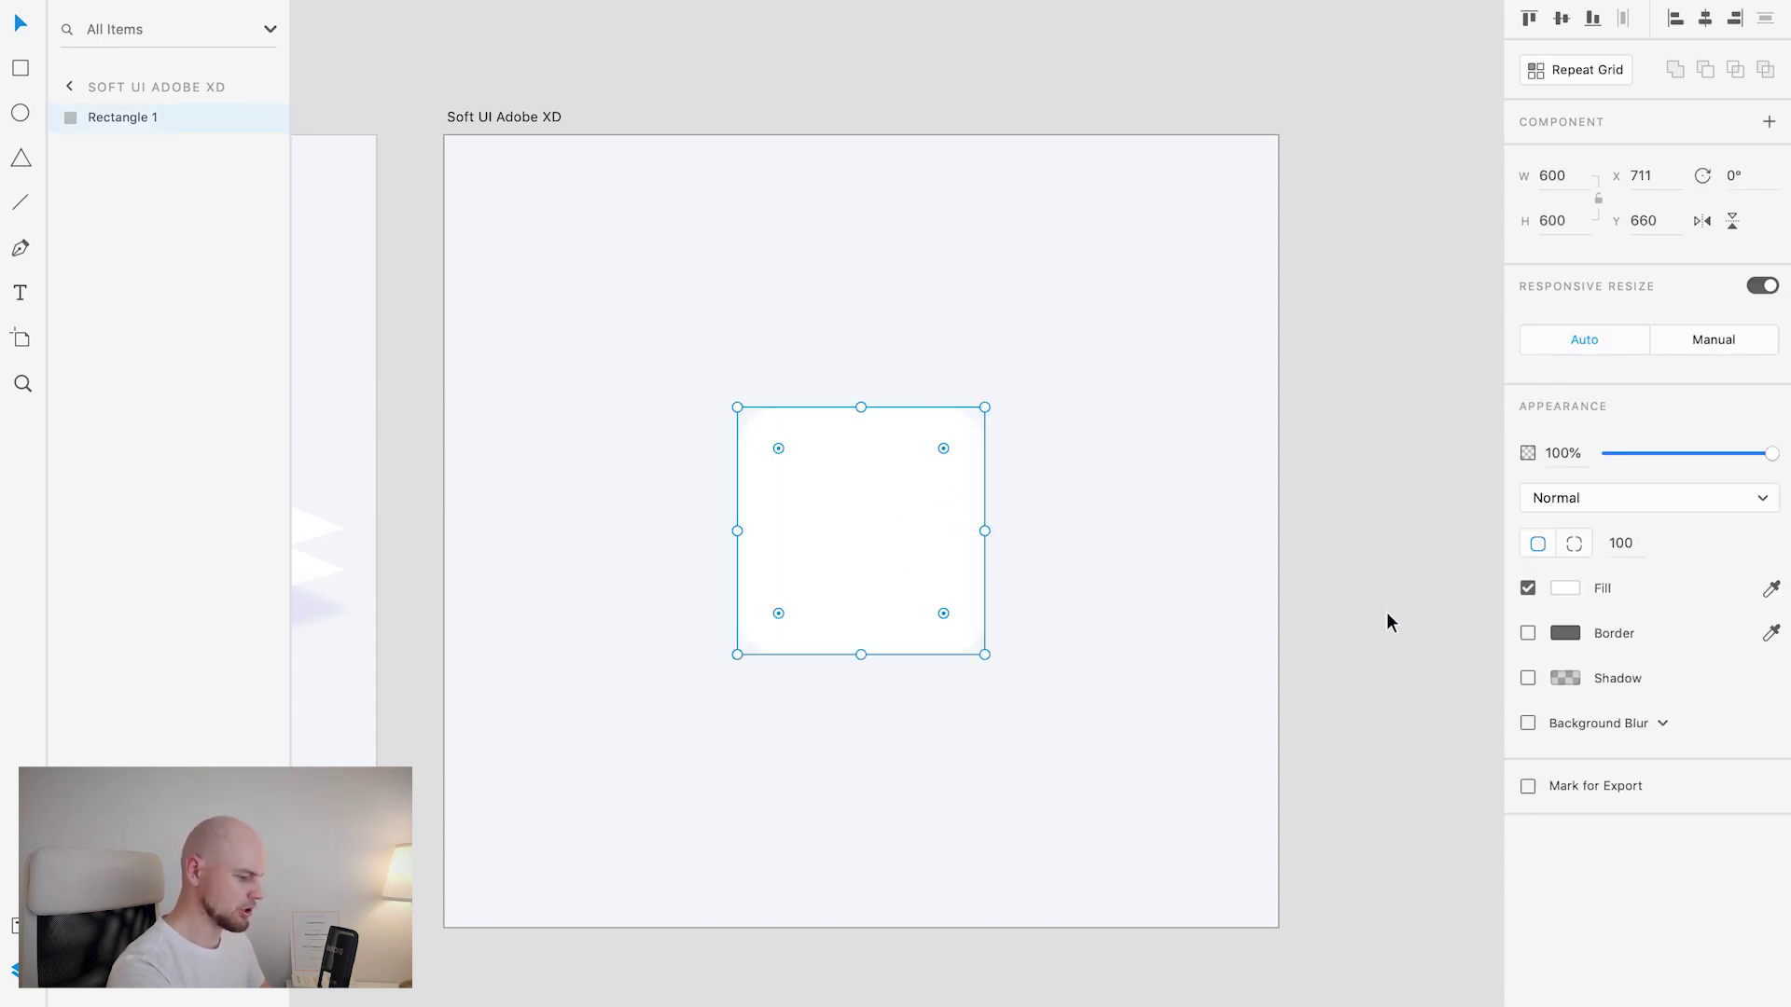
left_click(1771, 589)
left_click(1173, 512)
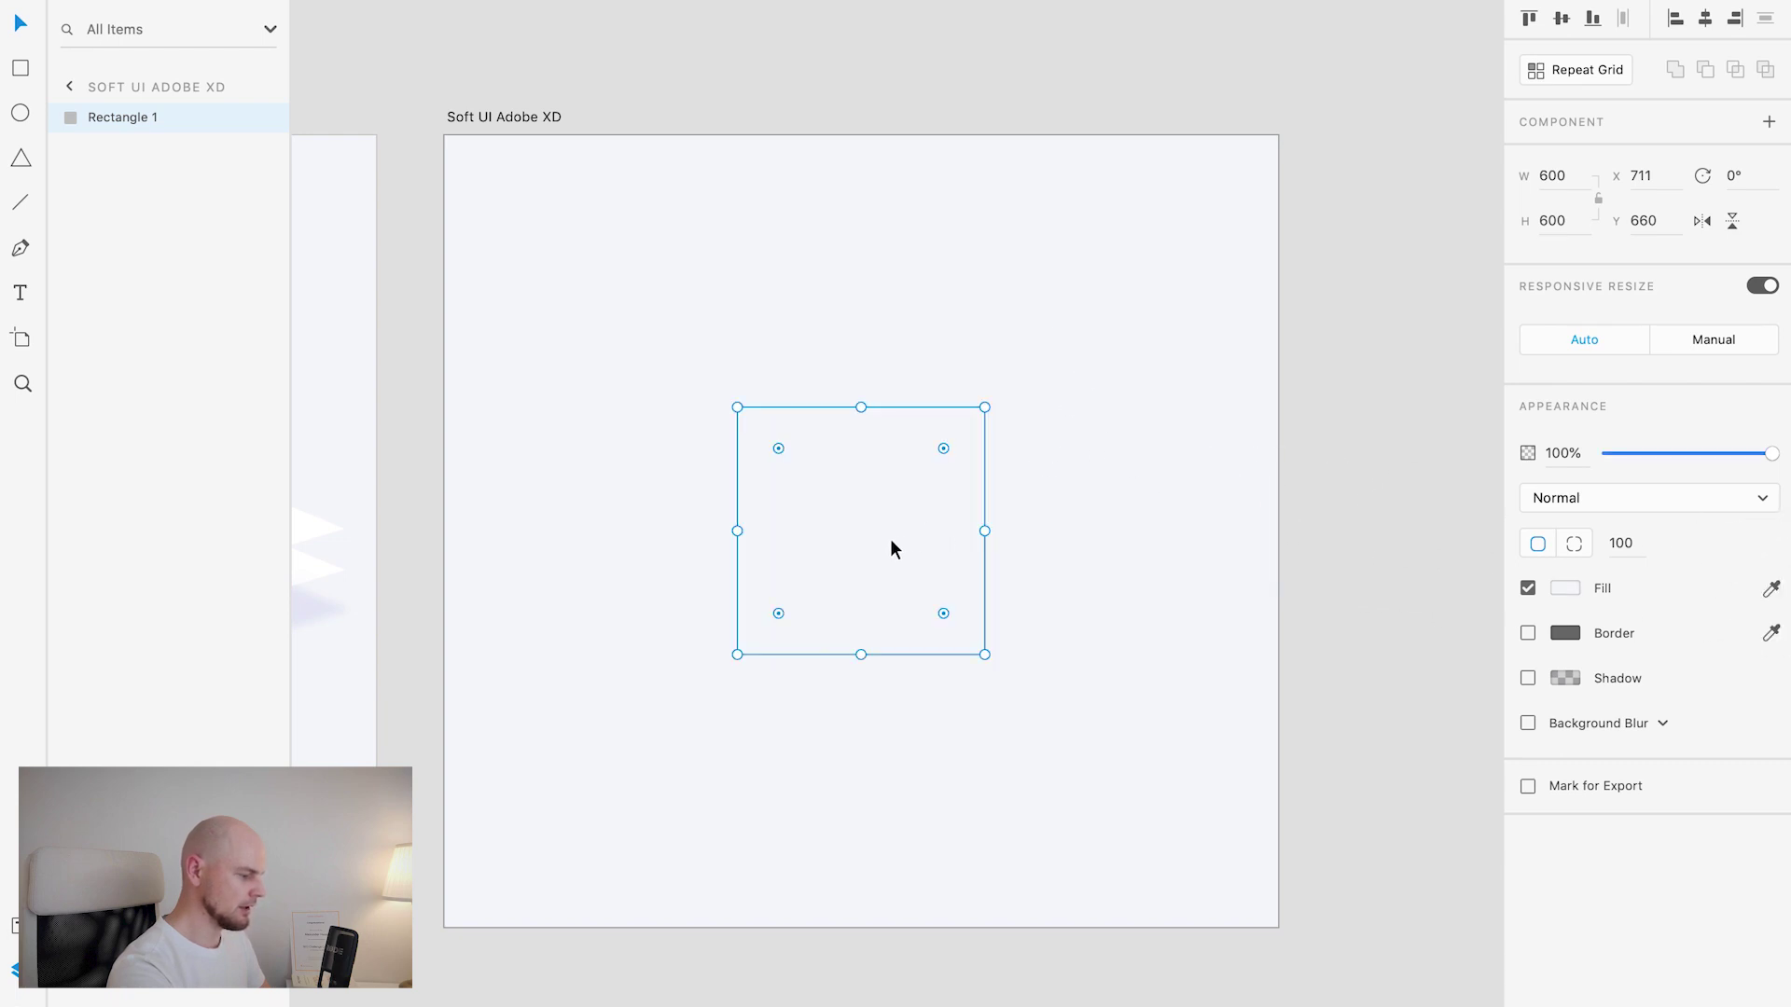
left_click(1528, 633)
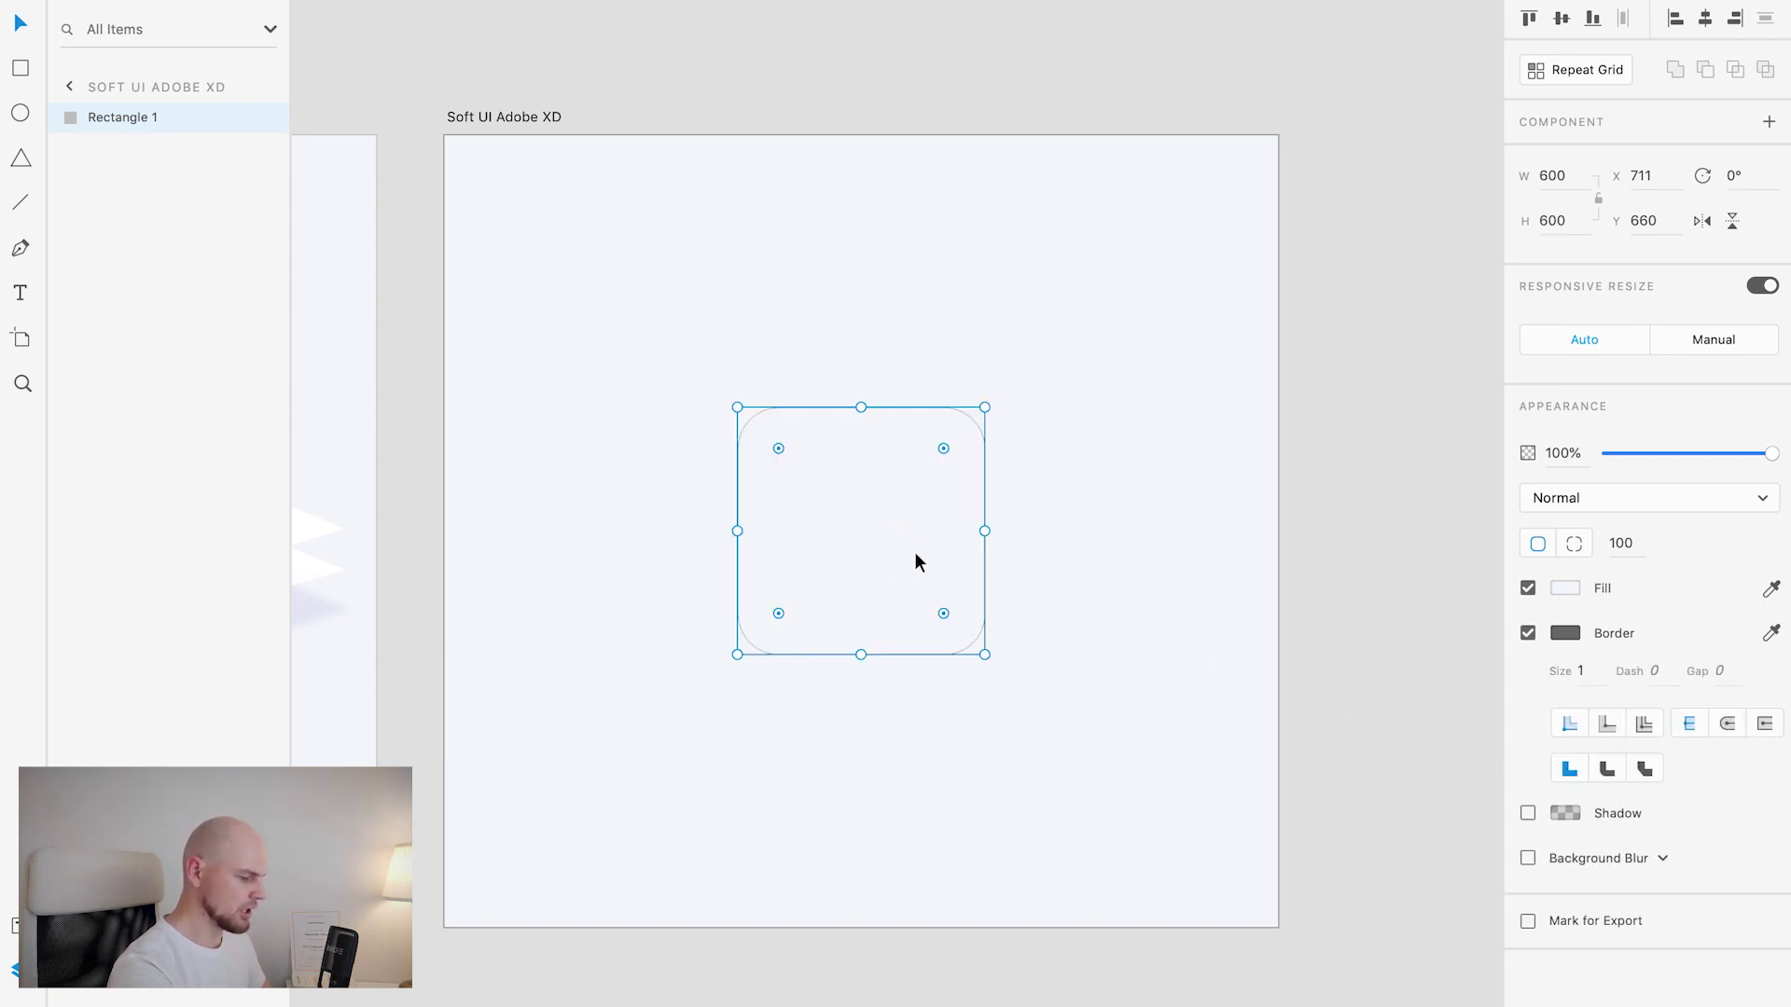
Step: Add a shadow to the rounded square with X offset 20, Y offset 20 and blur 40
left_click(1527, 813)
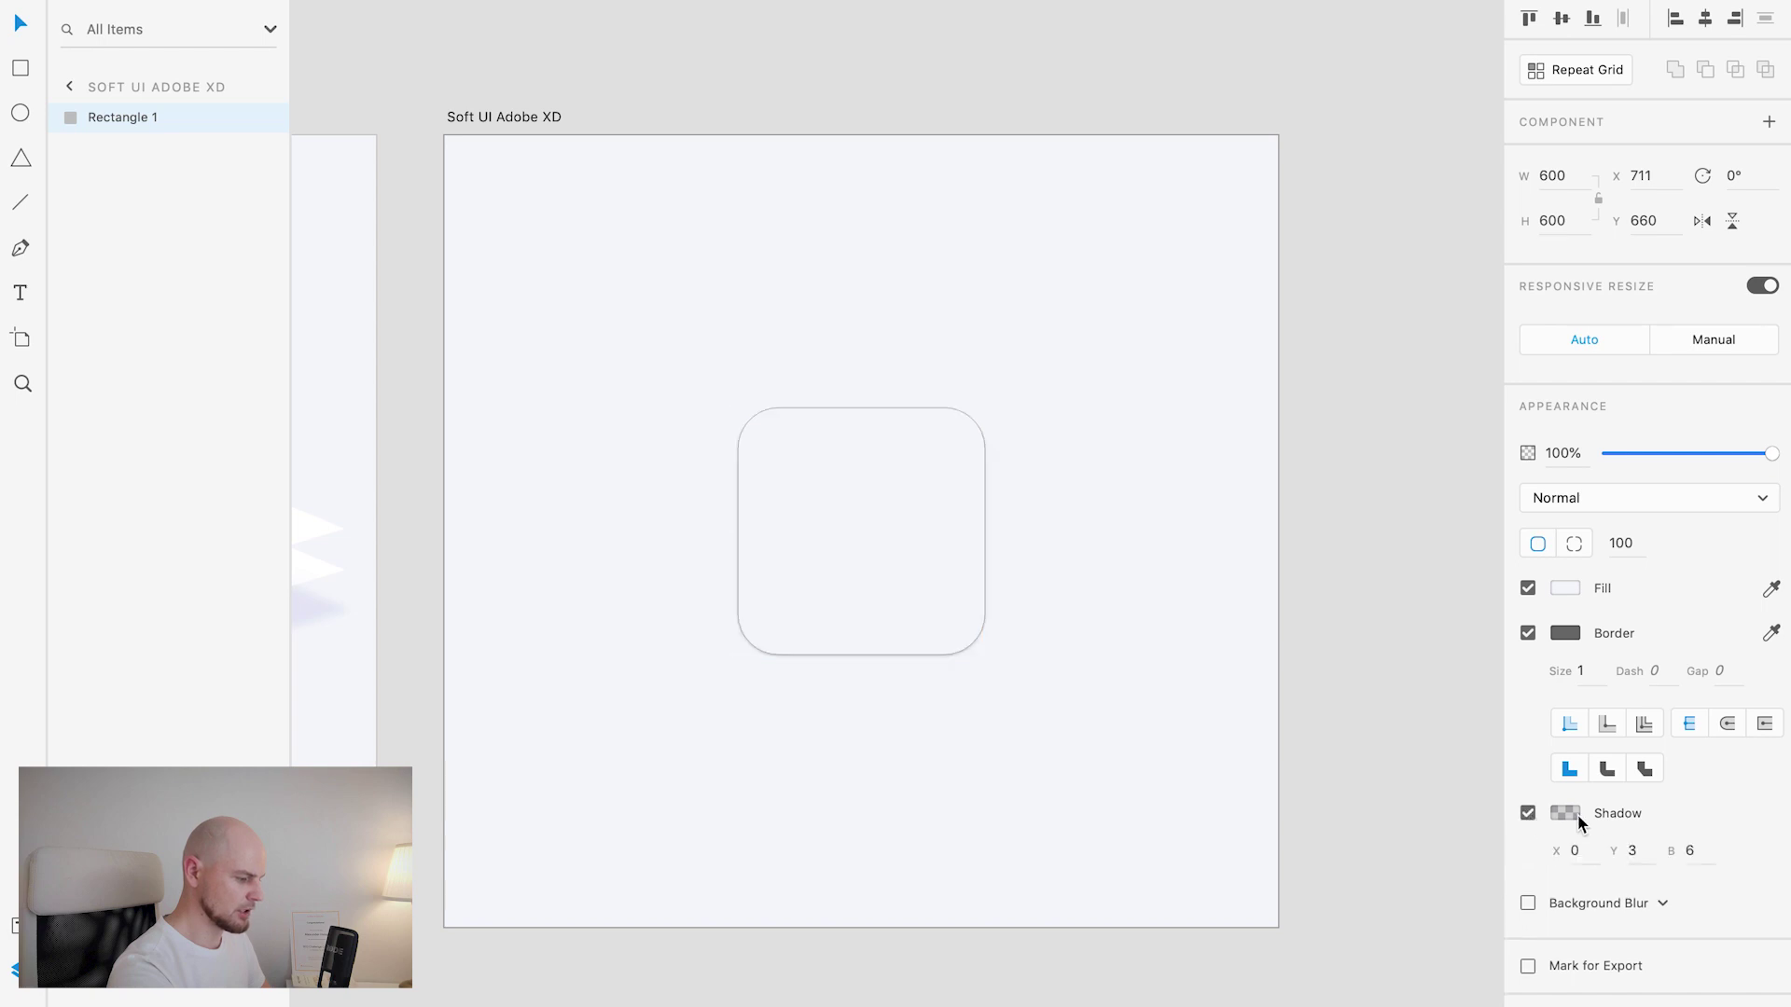
left_click(1578, 851)
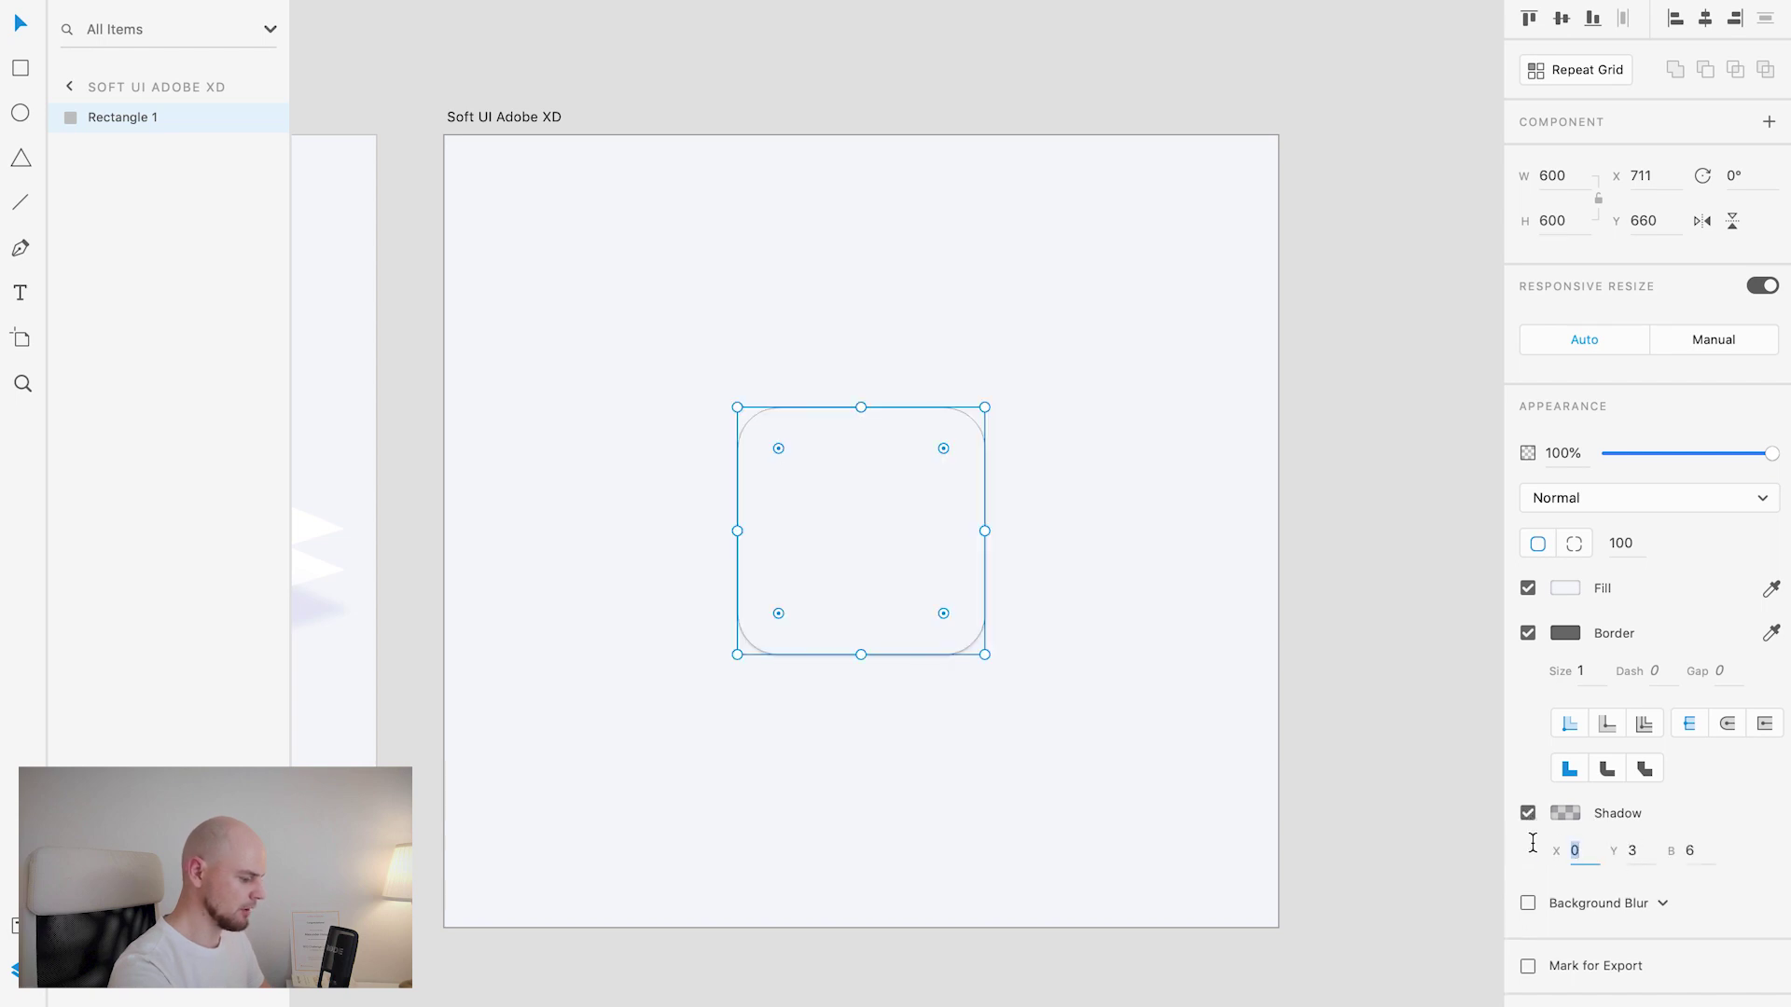
type("200")
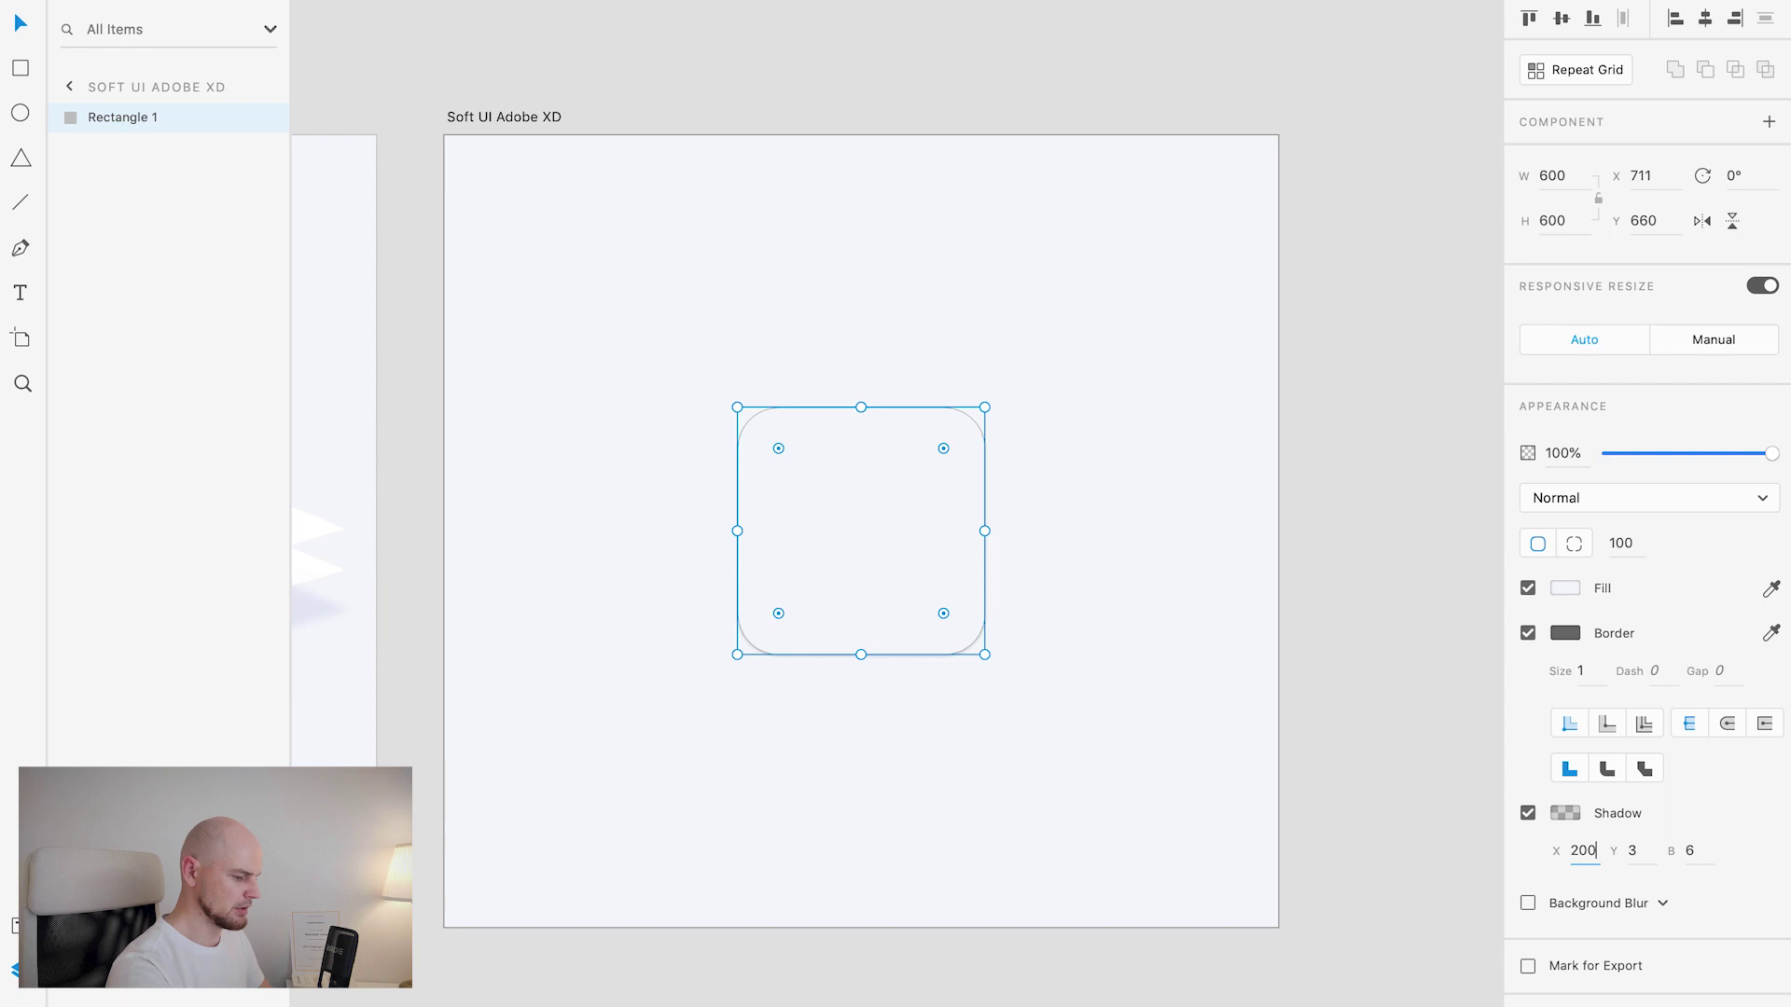
key("Tab")
type("20")
key("Tab")
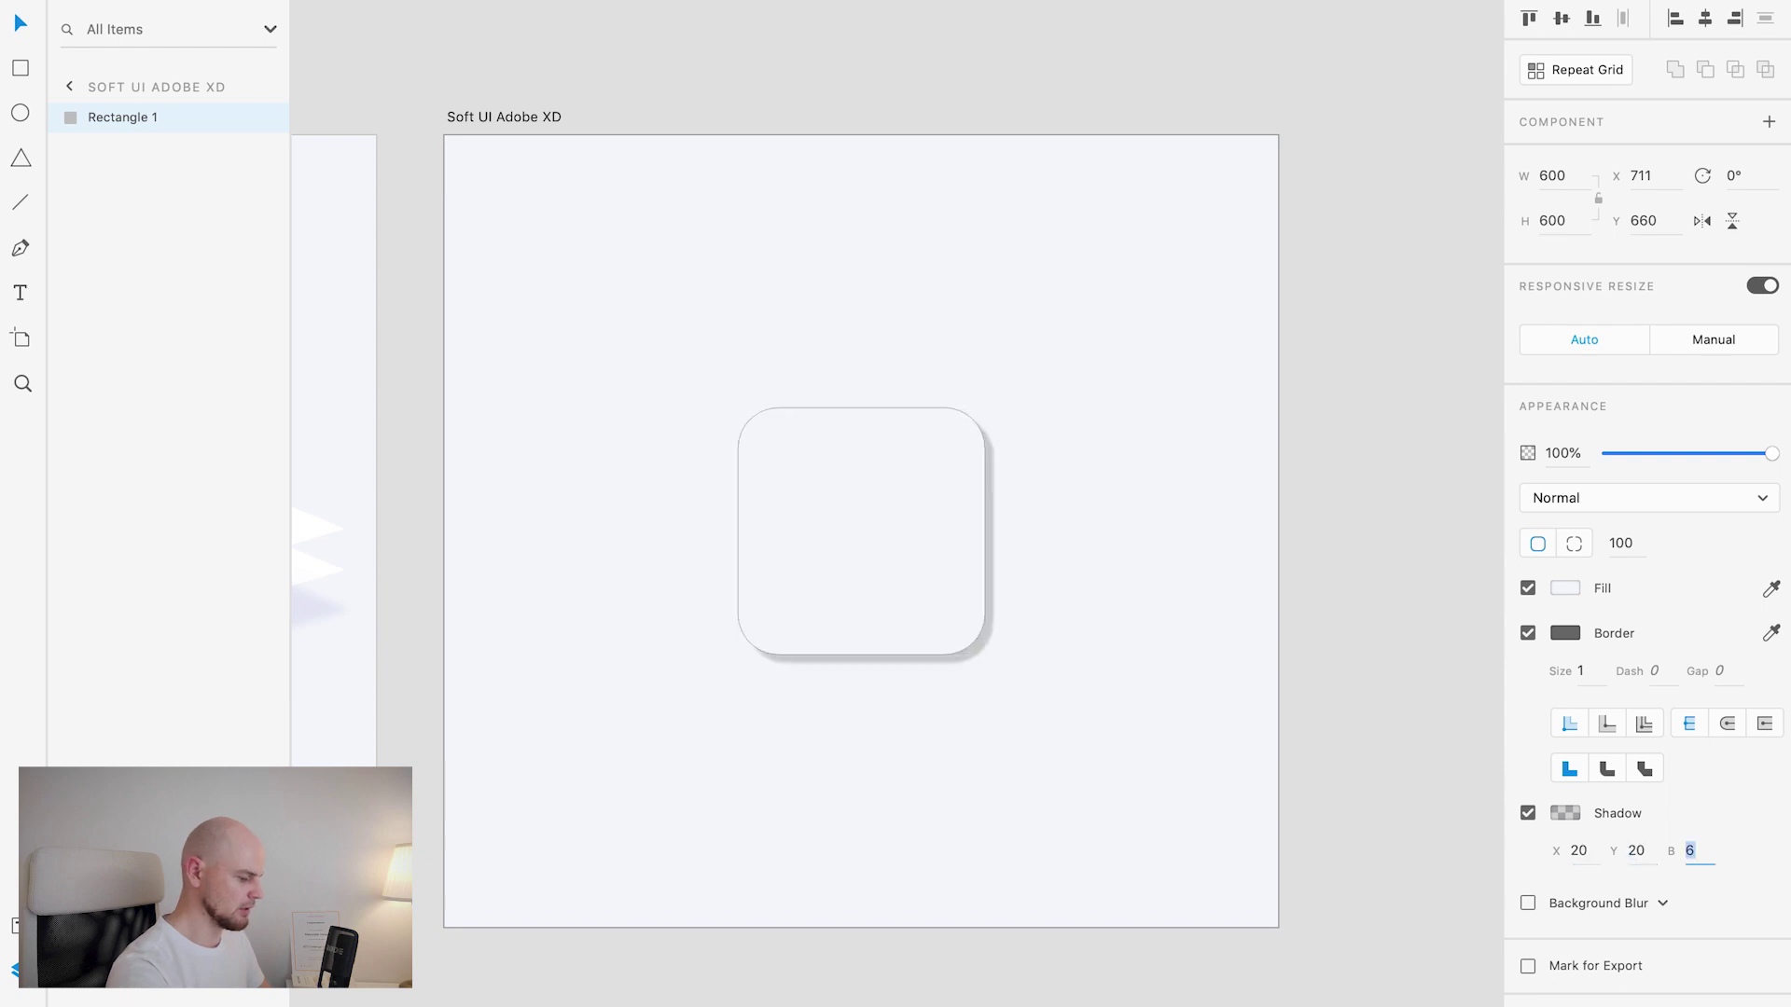
type("40")
key("Return")
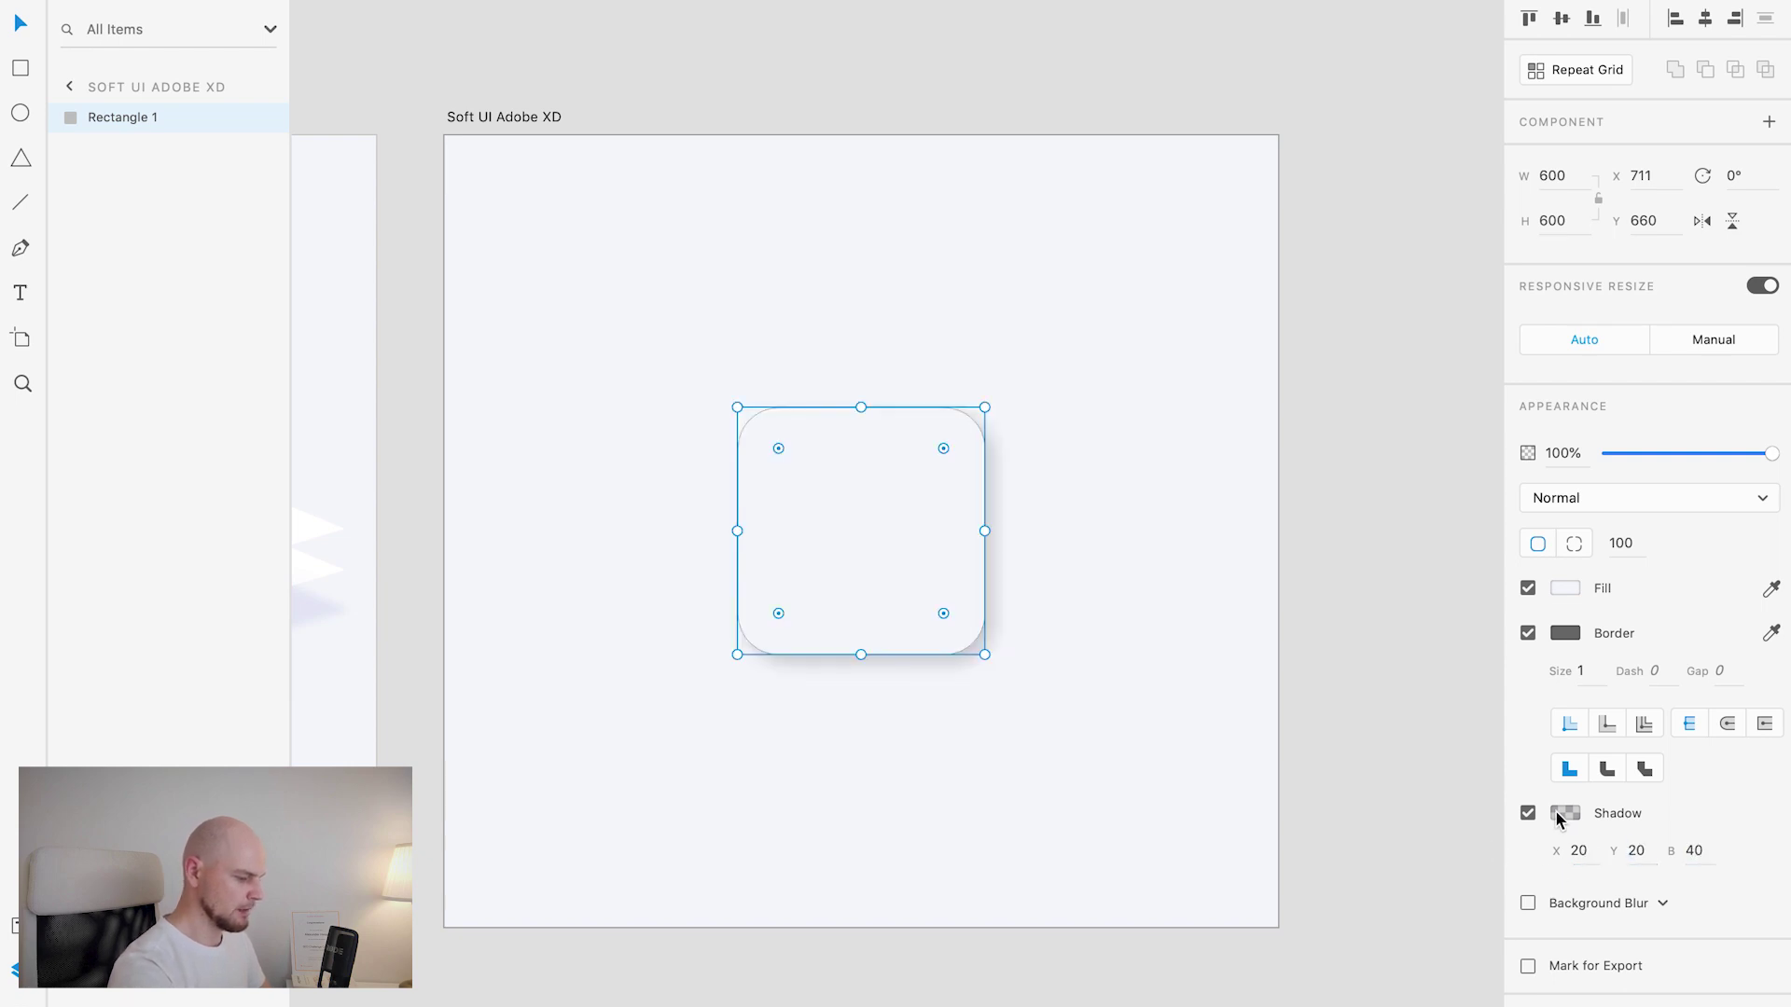
Step: Set the shadow colour to the blue-grey #BBC6D8 at 30% opacity, starting from the sampled artboard colour
left_click(1556, 819)
left_click(1513, 897)
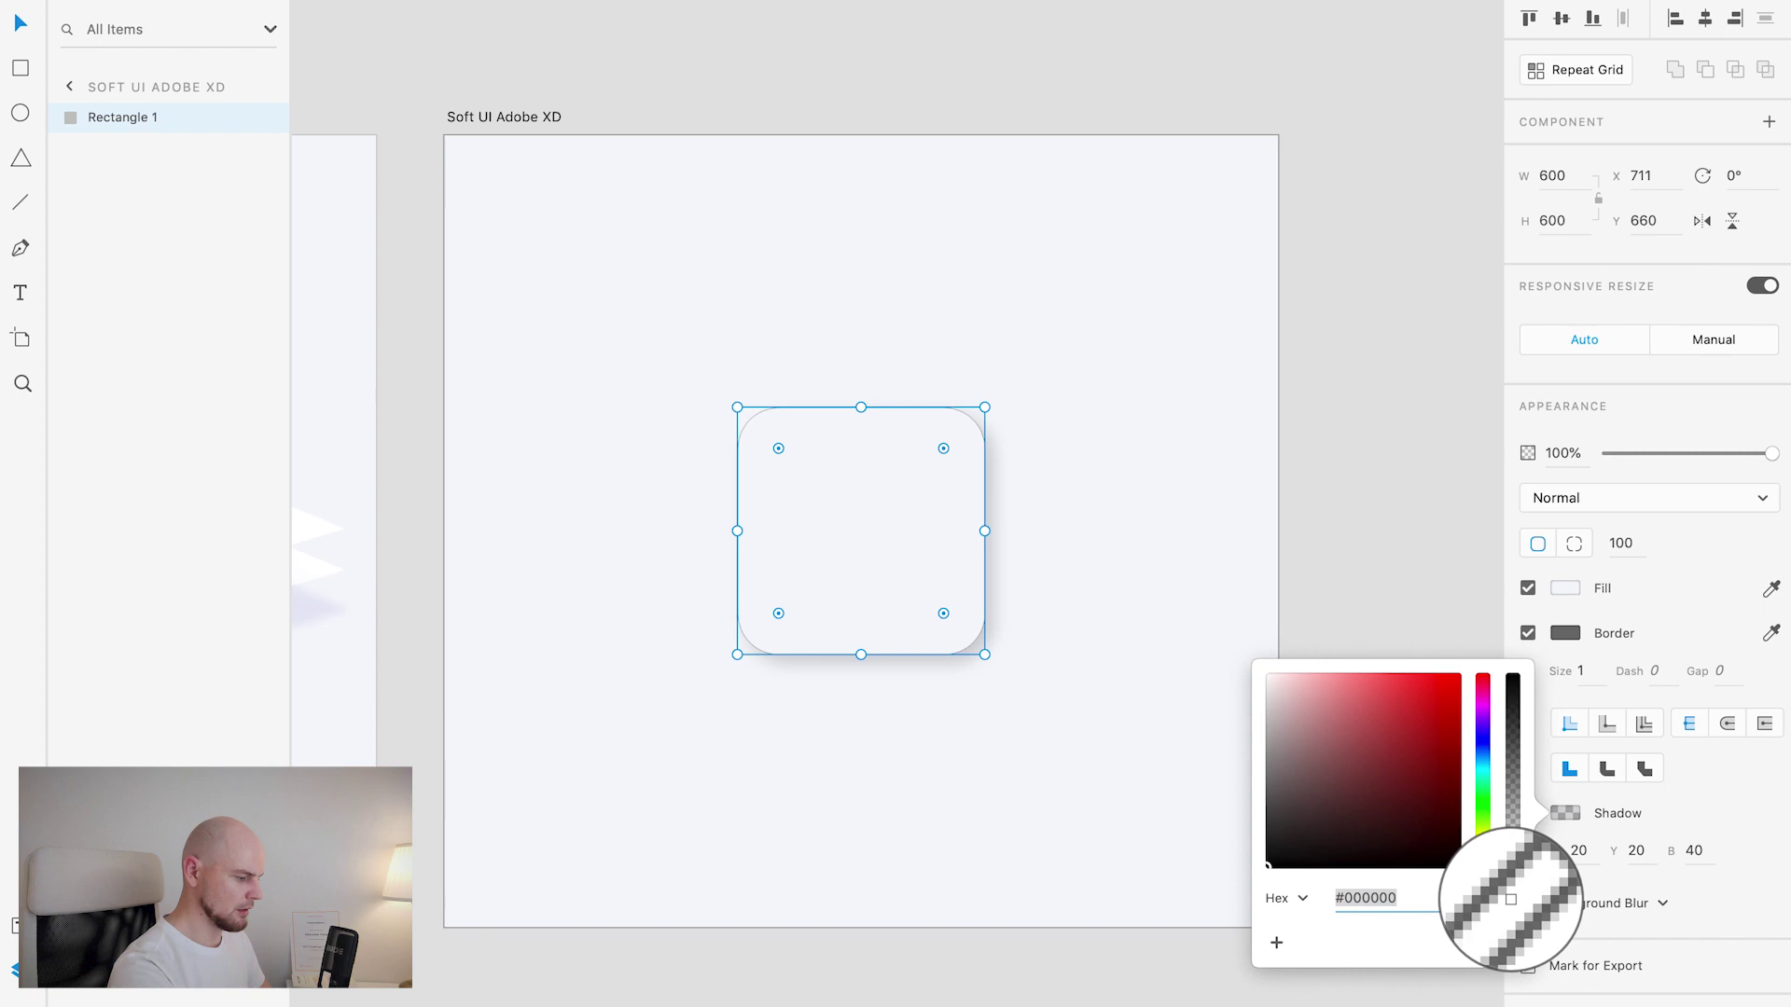
left_click(1165, 622)
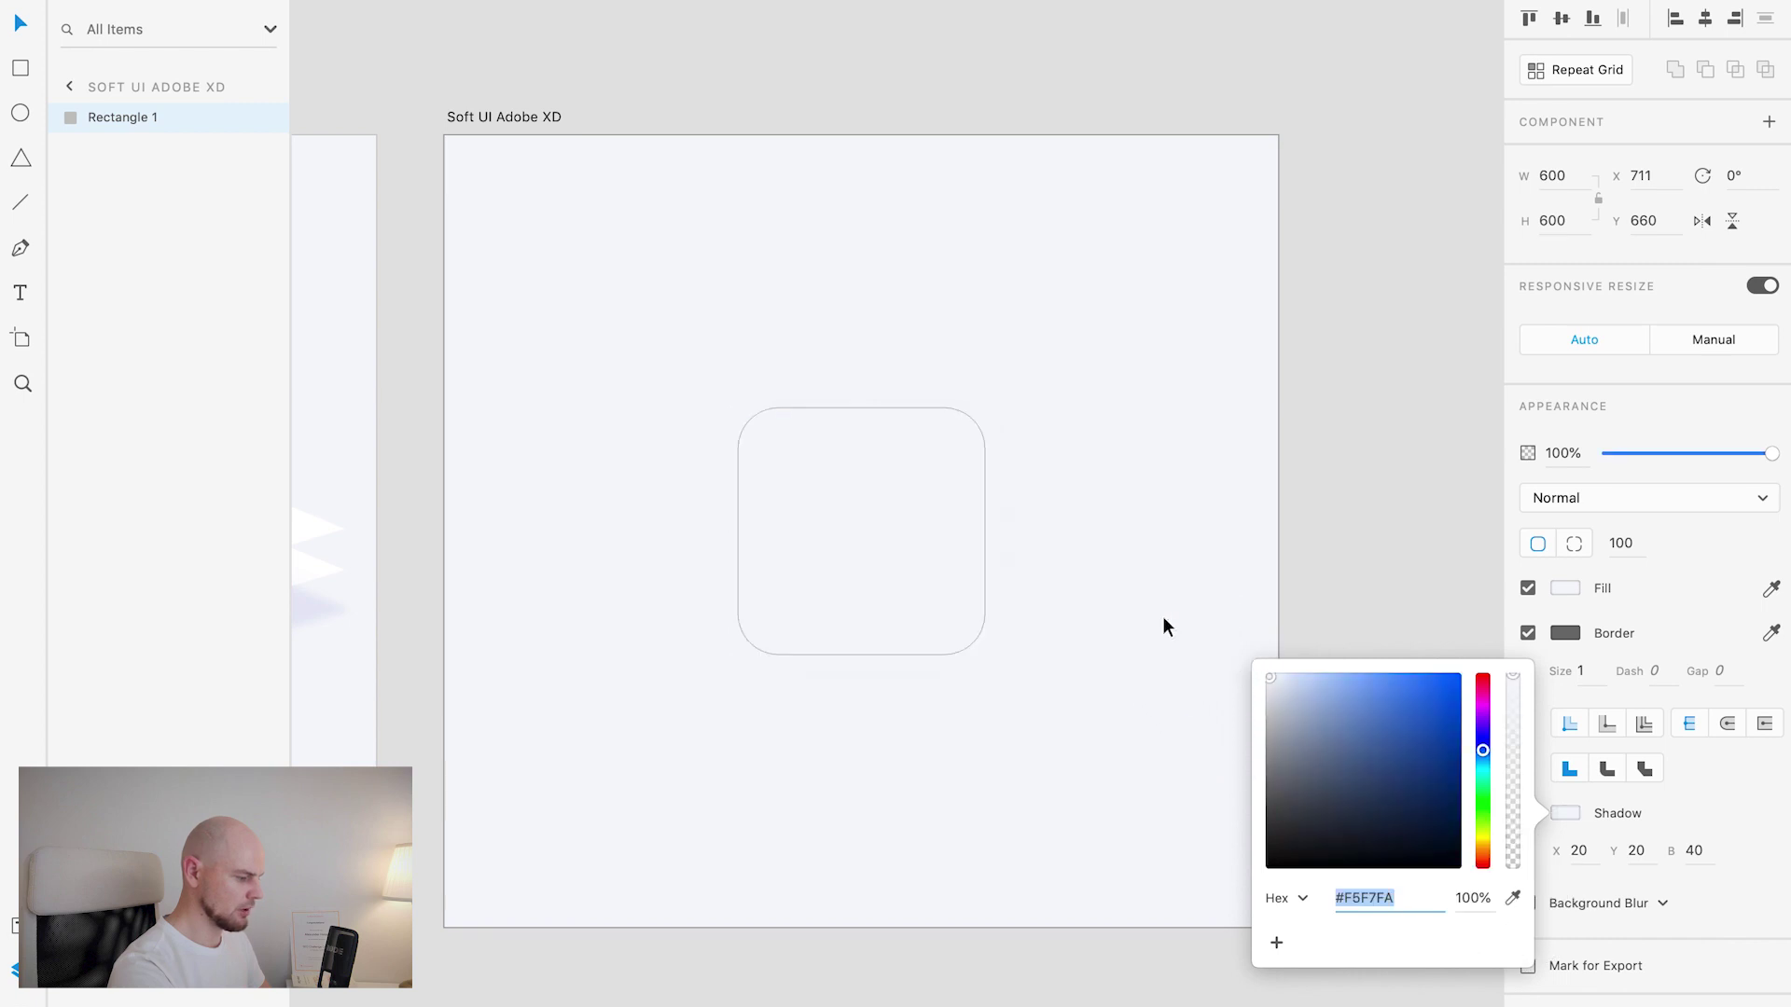
left_click(1291, 703)
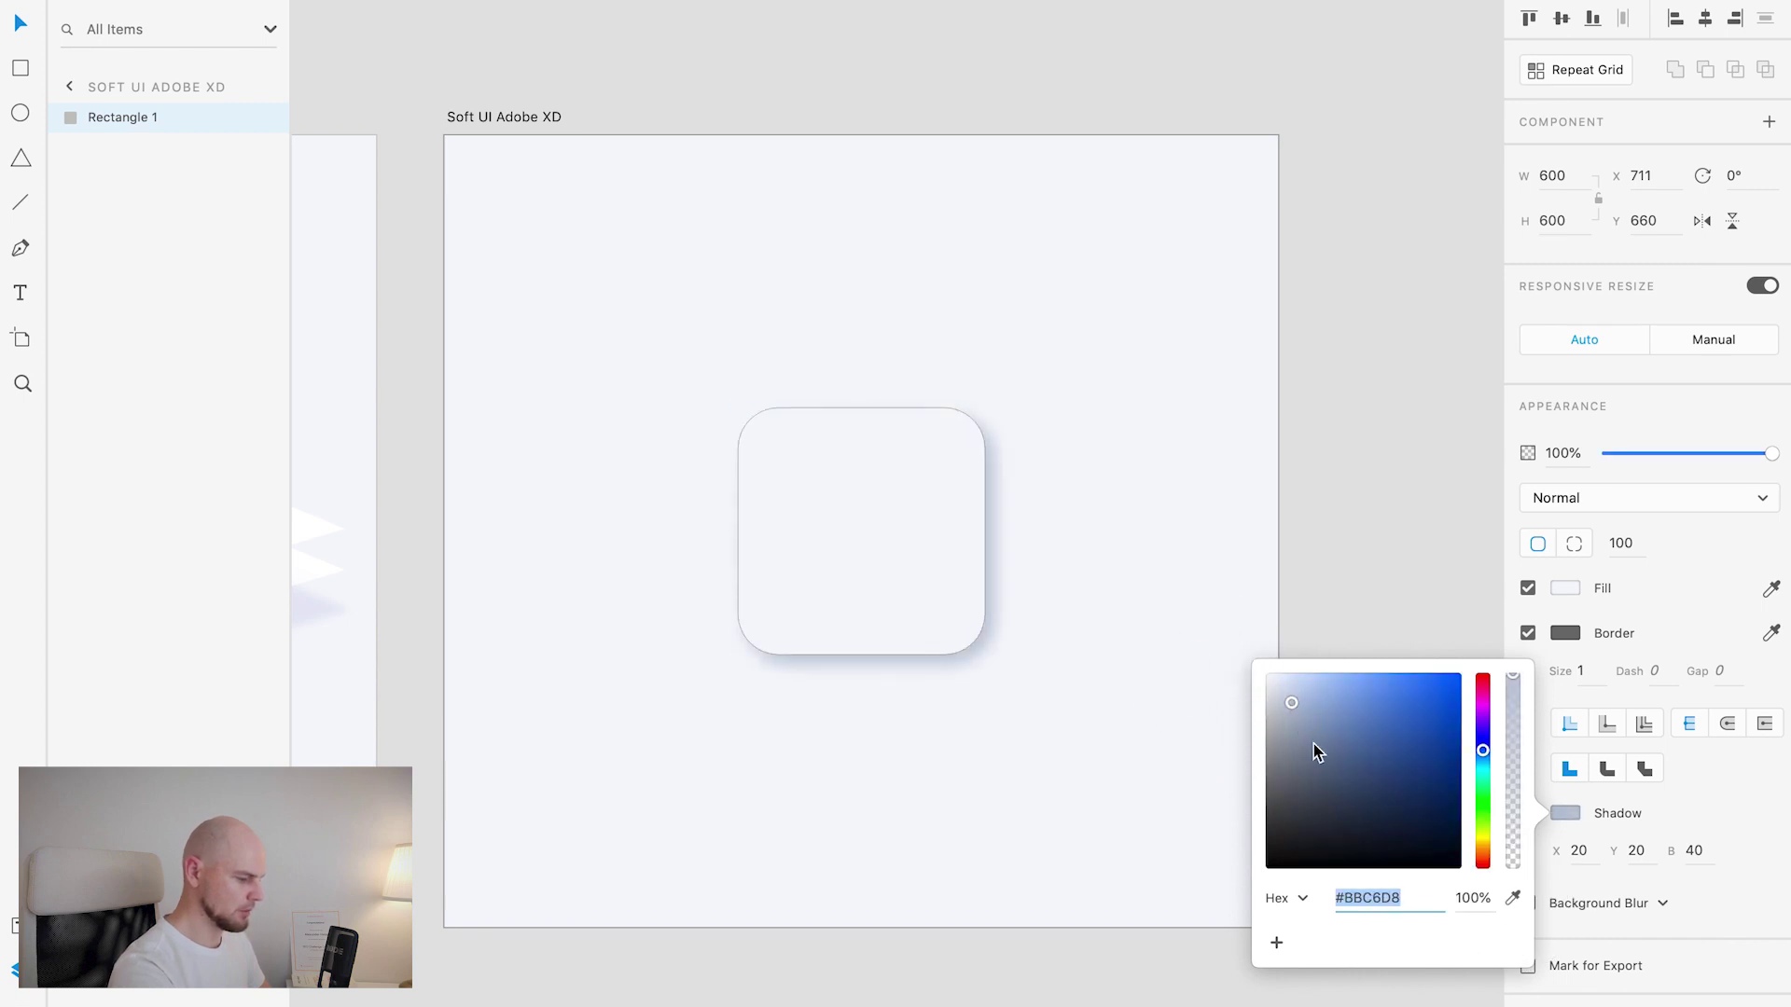
key("Tab")
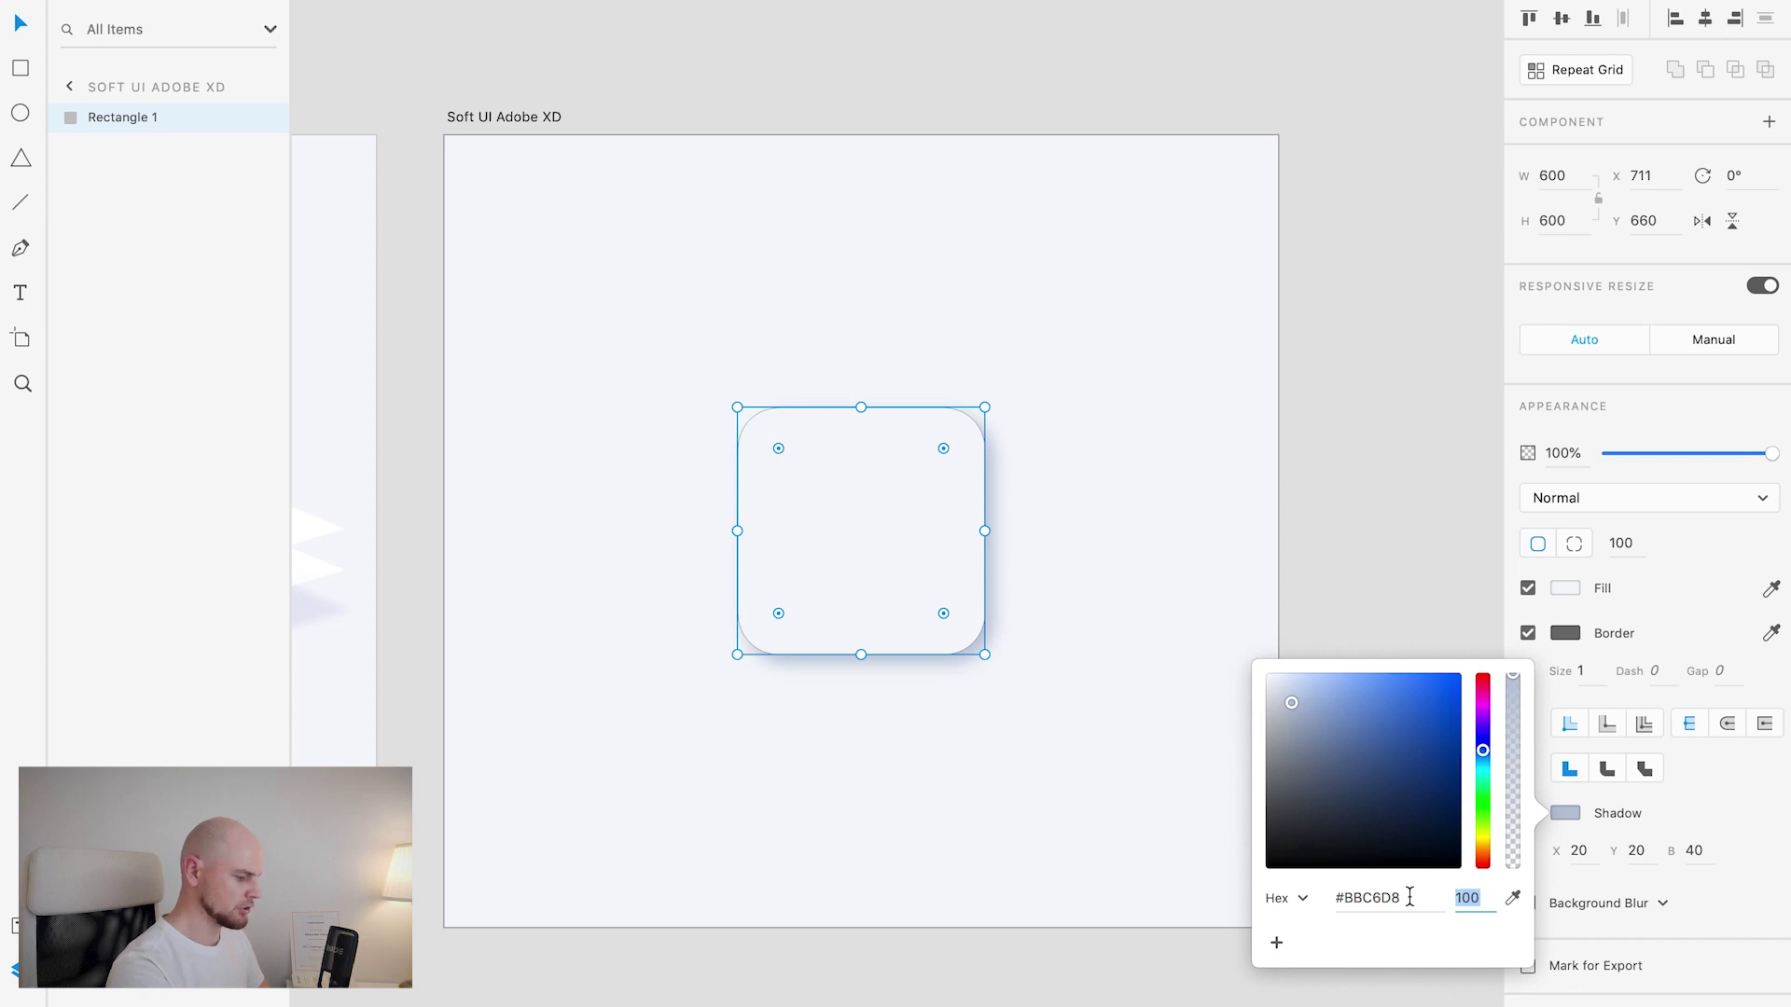
type("30")
key("Return")
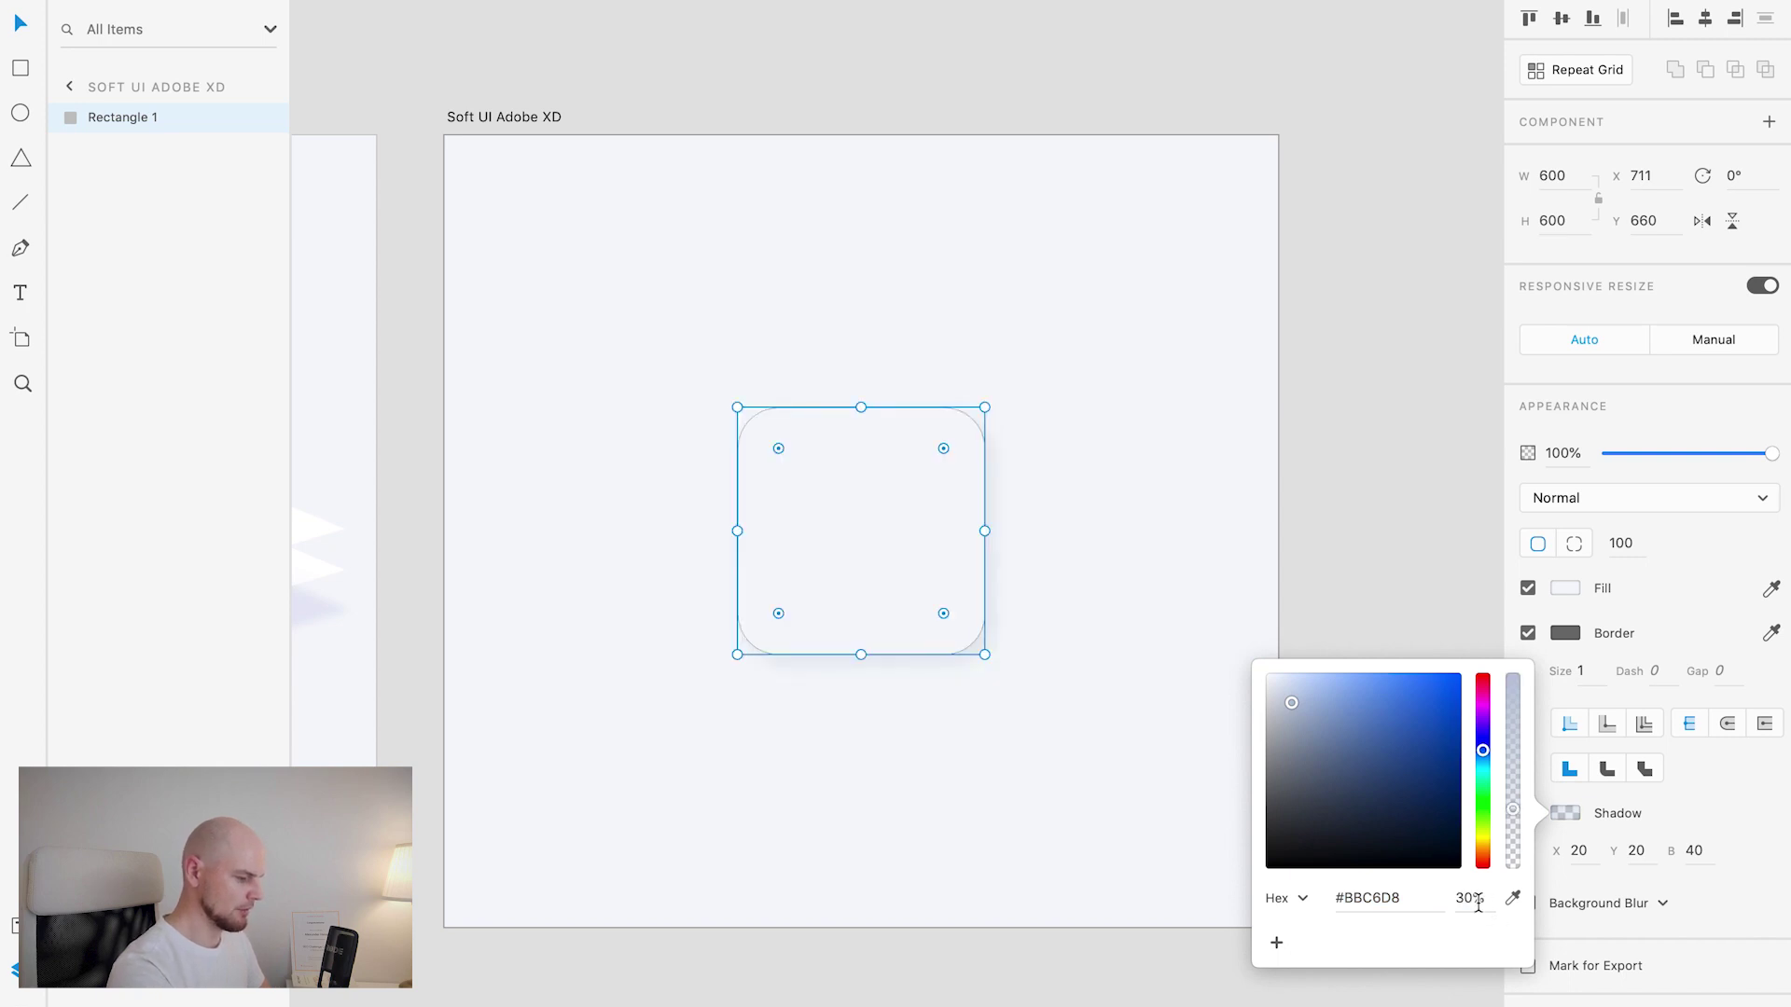
left_click(1726, 811)
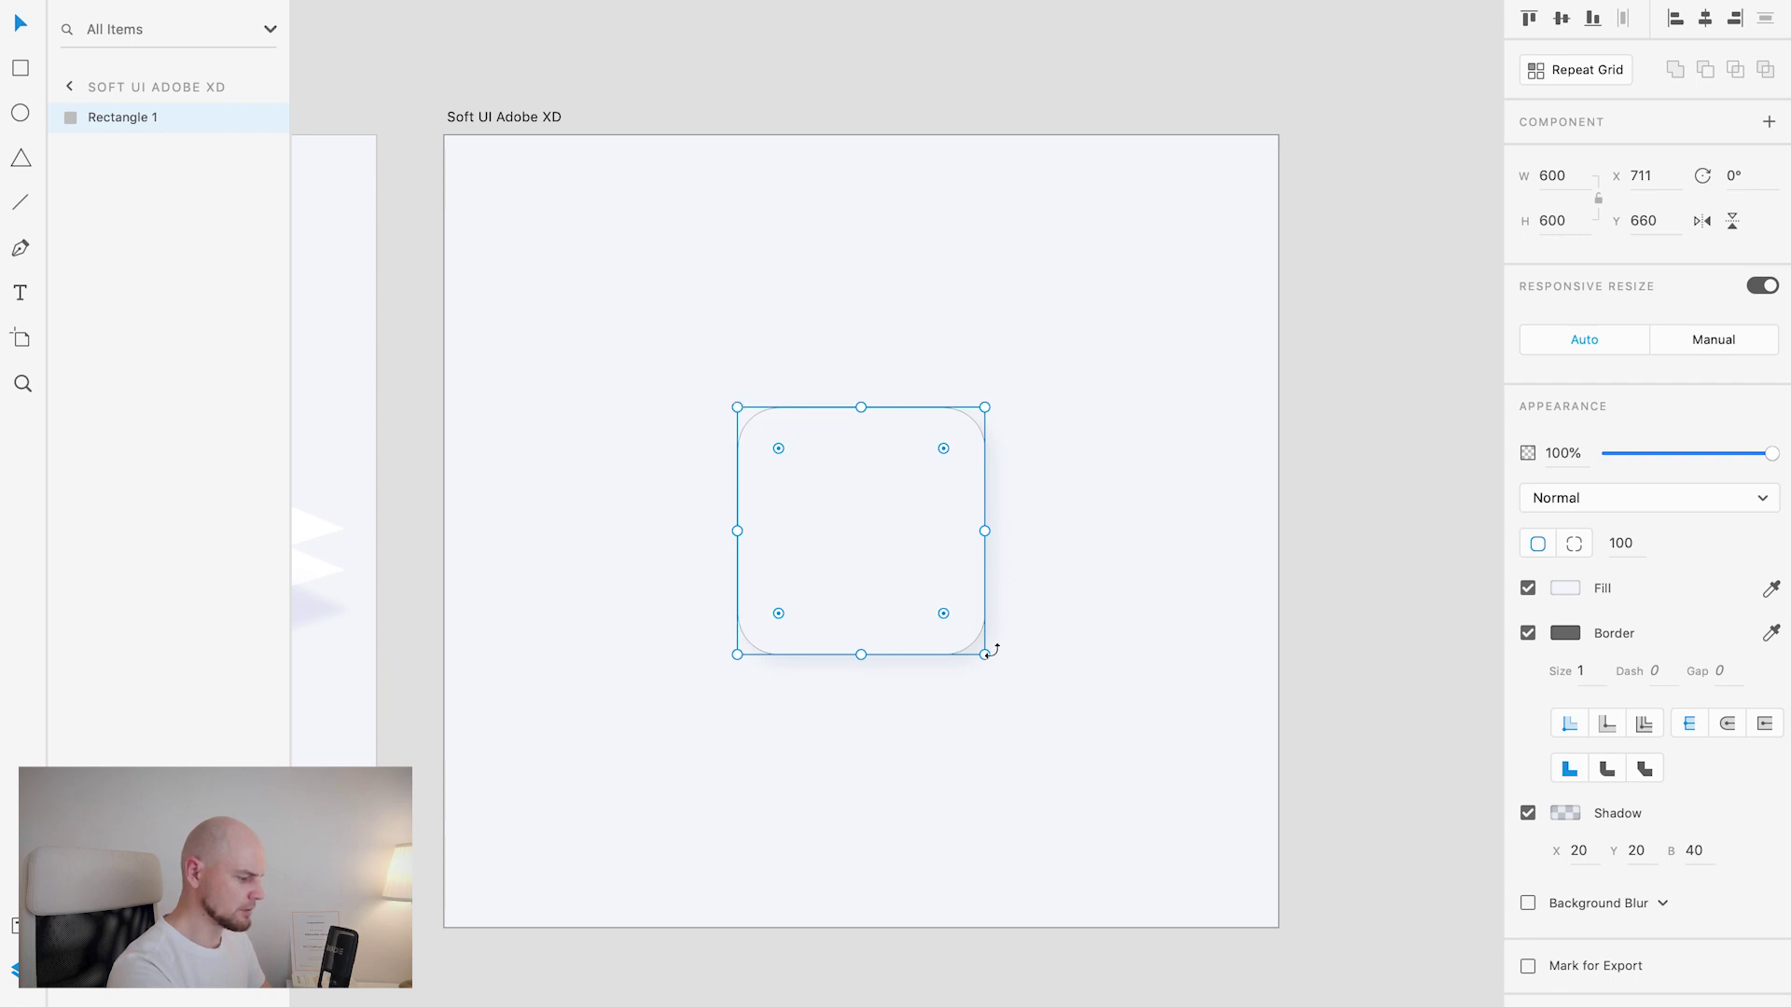
Step: Remove the border from the rounded square and deselect it
left_click(1019, 625)
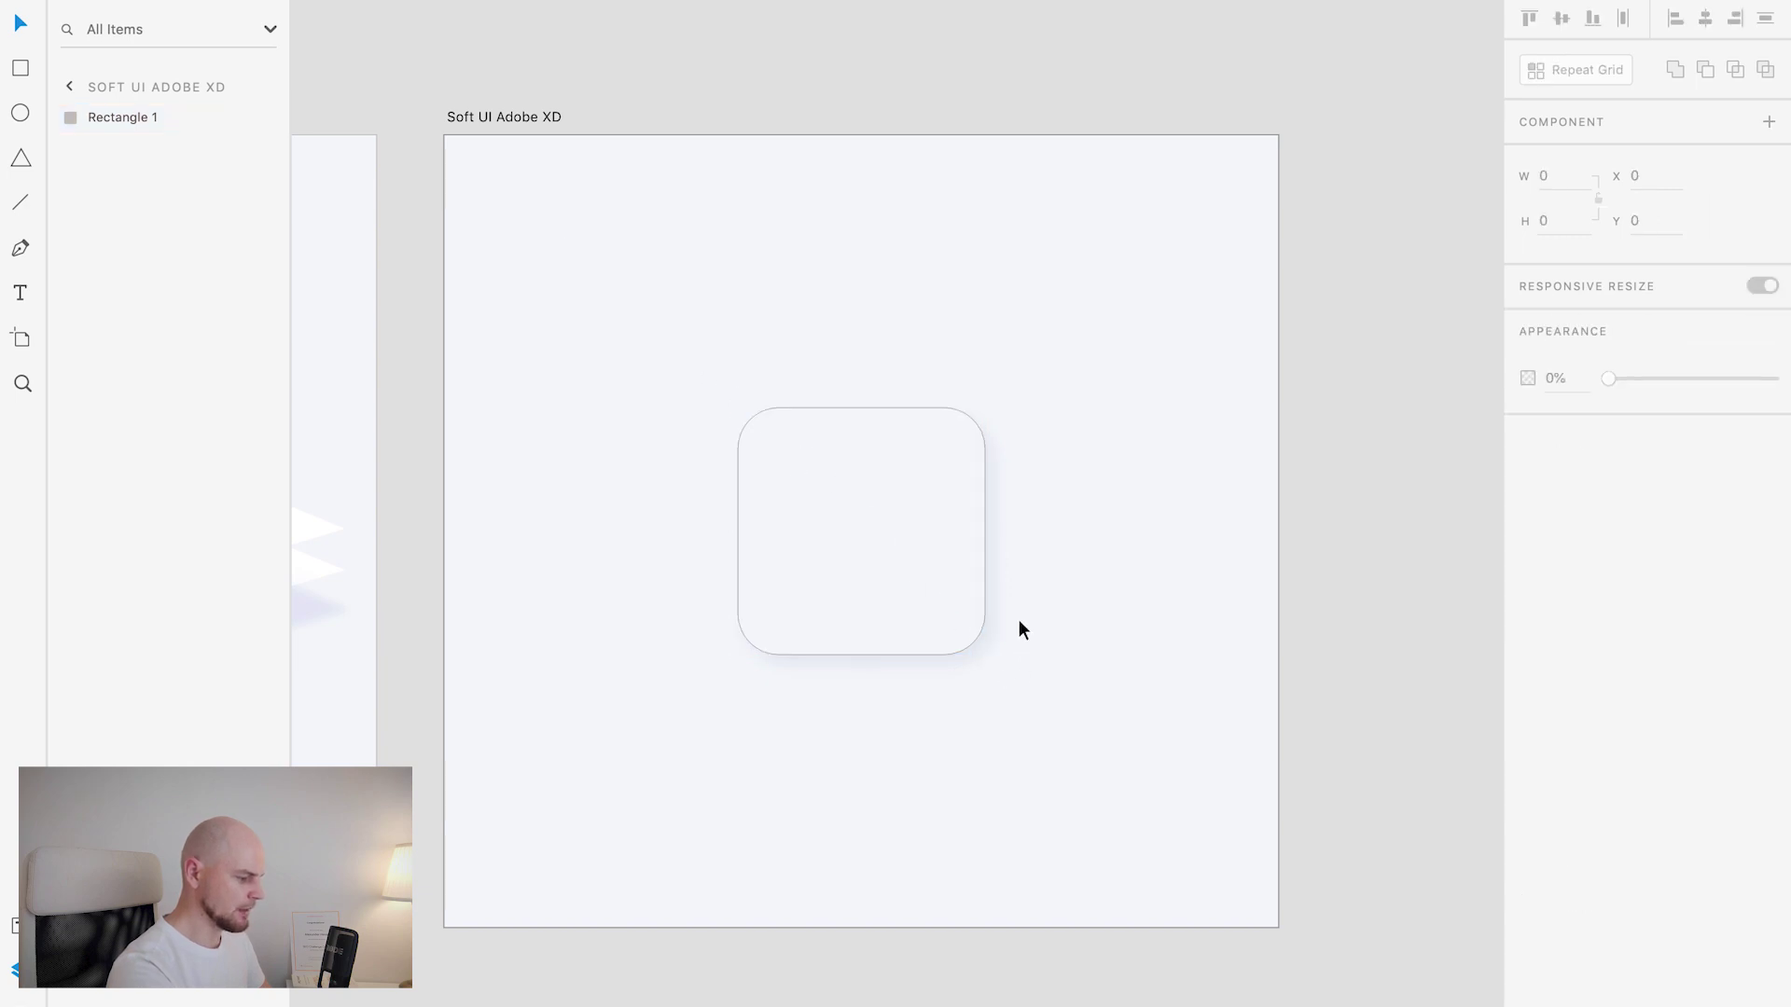
left_click(943, 578)
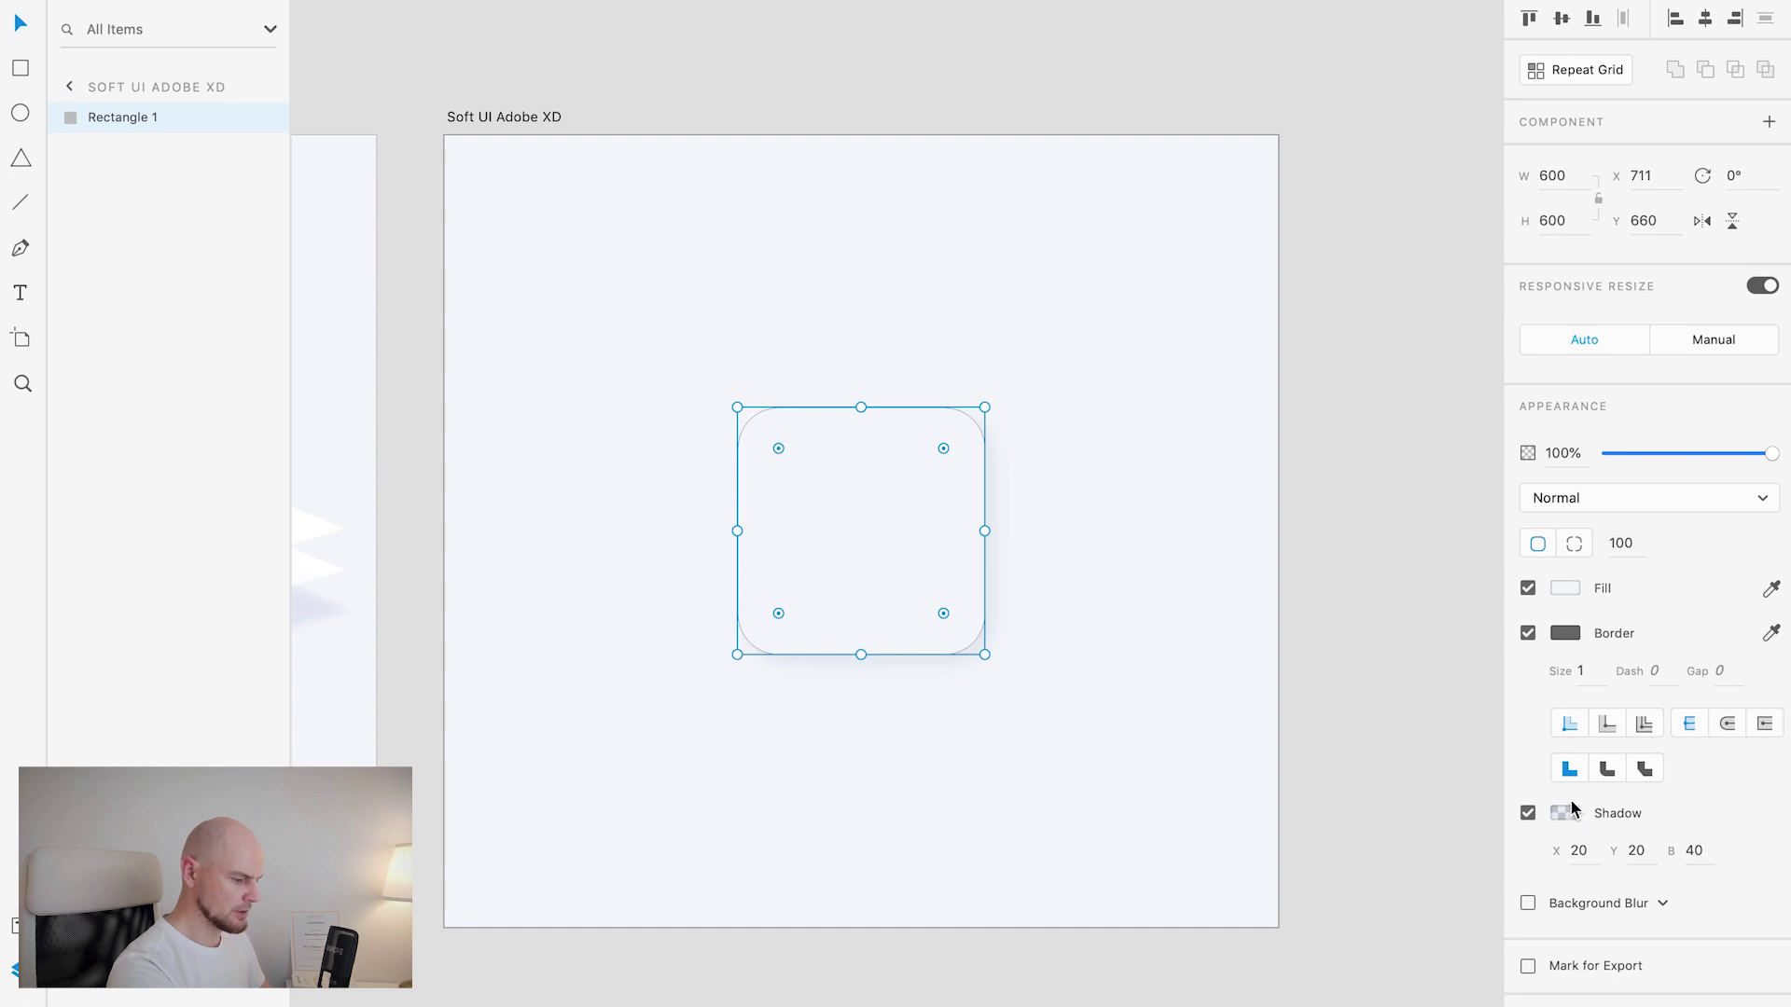
left_click(1528, 634)
left_click(1153, 674)
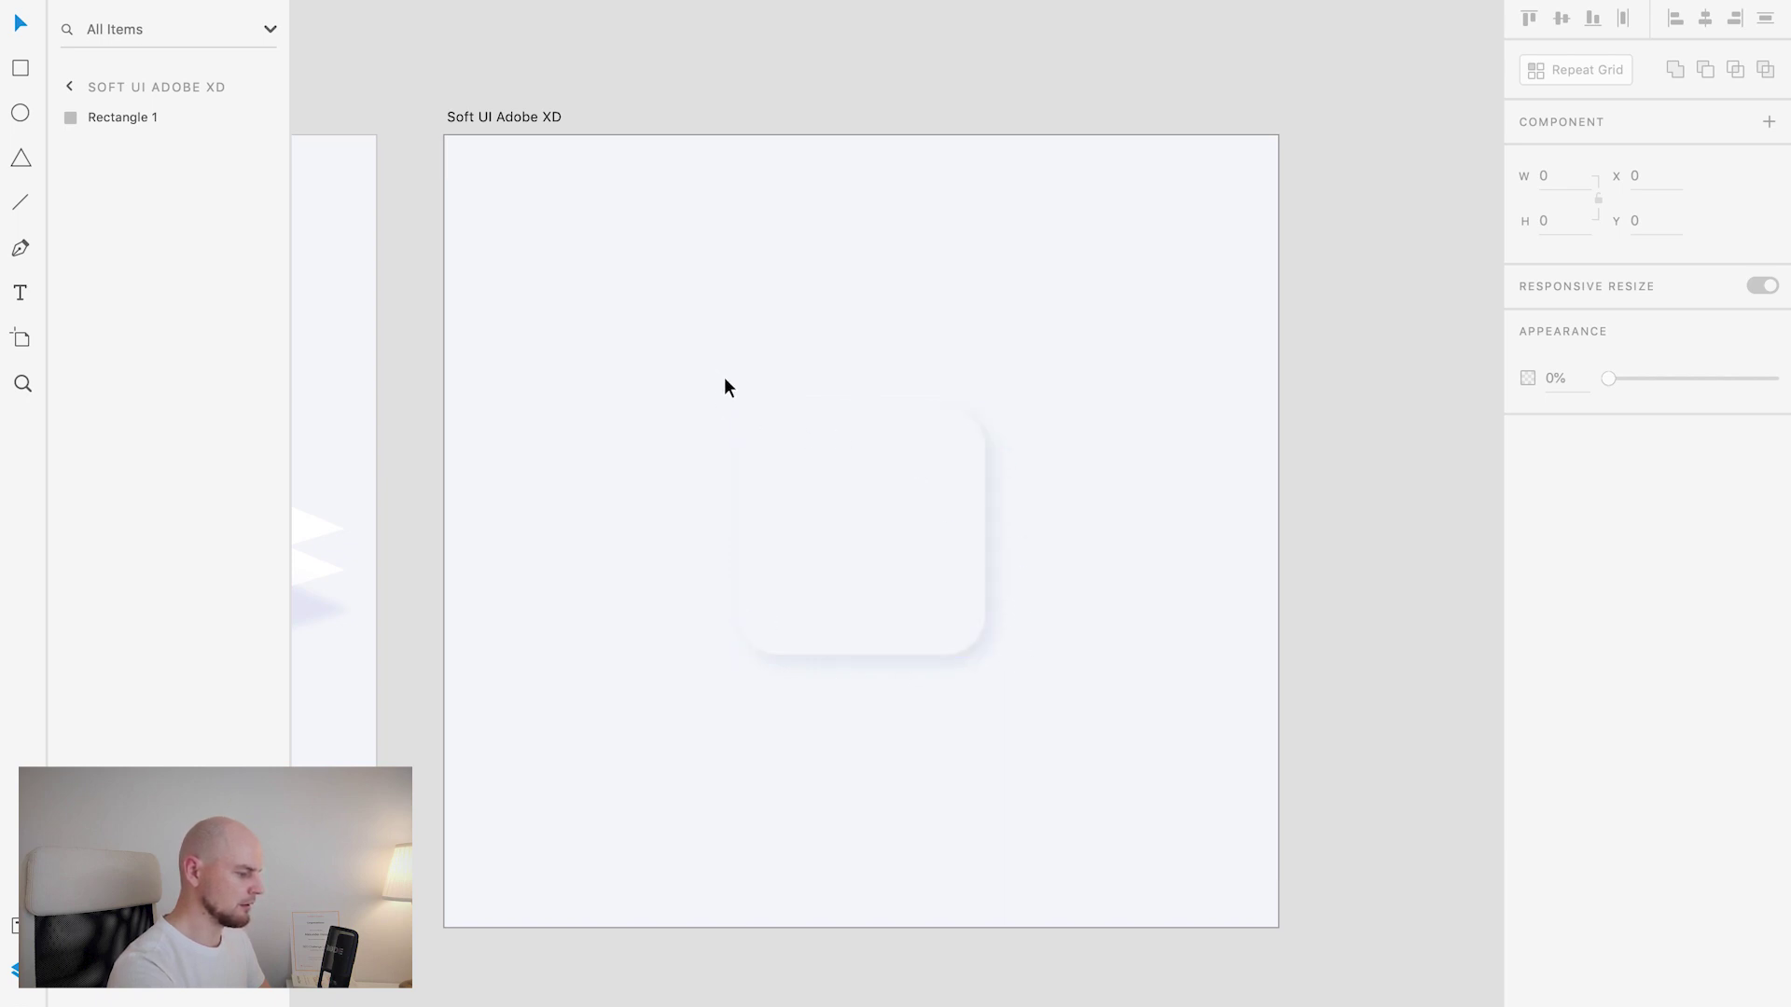
Step: Increase the square's shadow offset to X 25 and Y 25
left_click(899, 619)
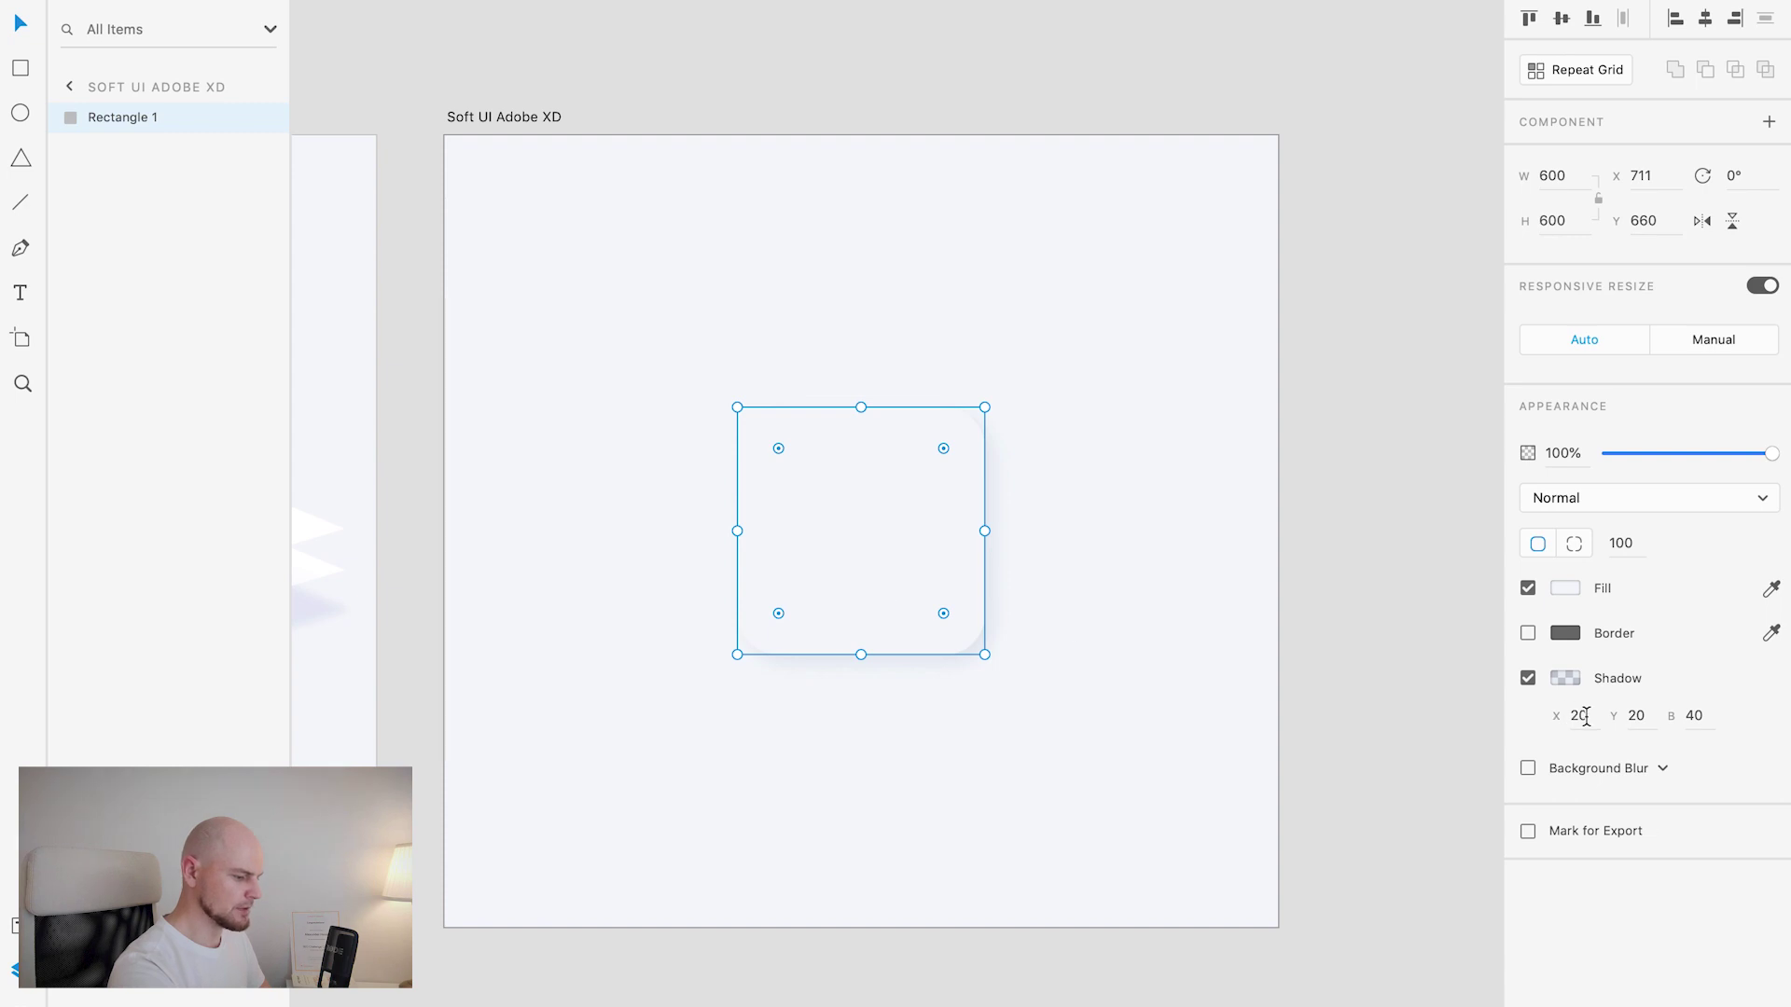
left_click_drag(1579, 718, 1605, 720)
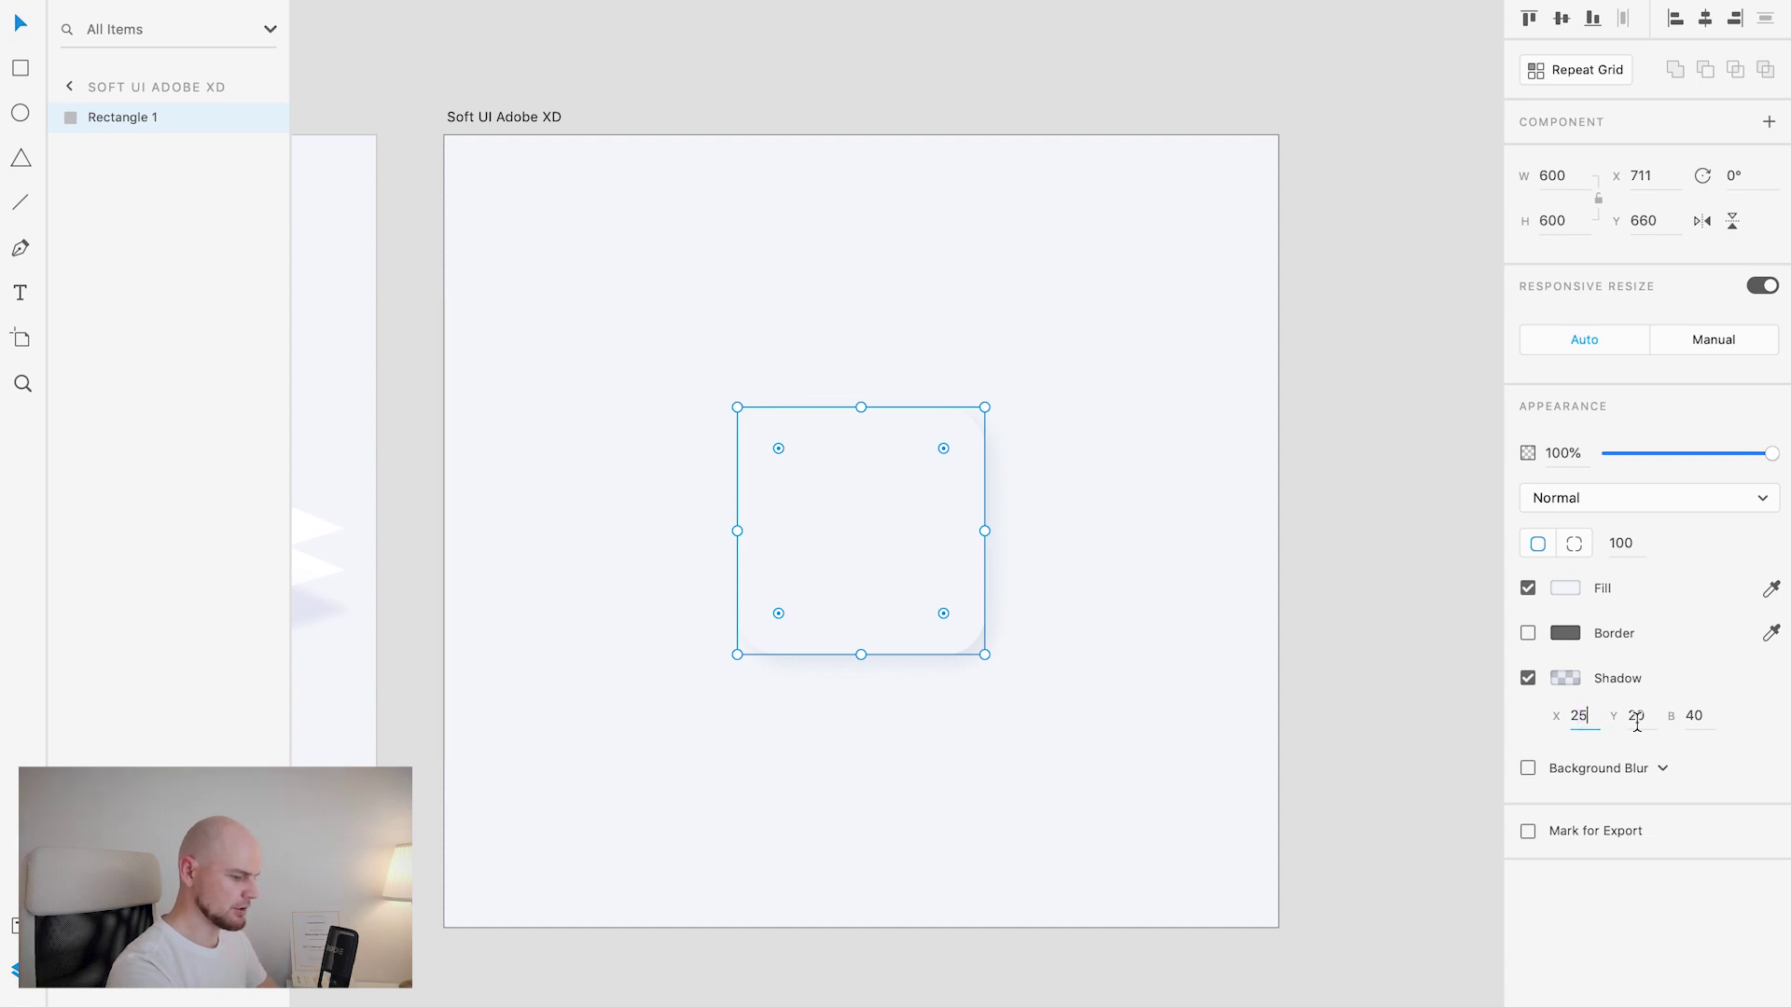
type("5")
key("Tab")
type("25")
key("Return")
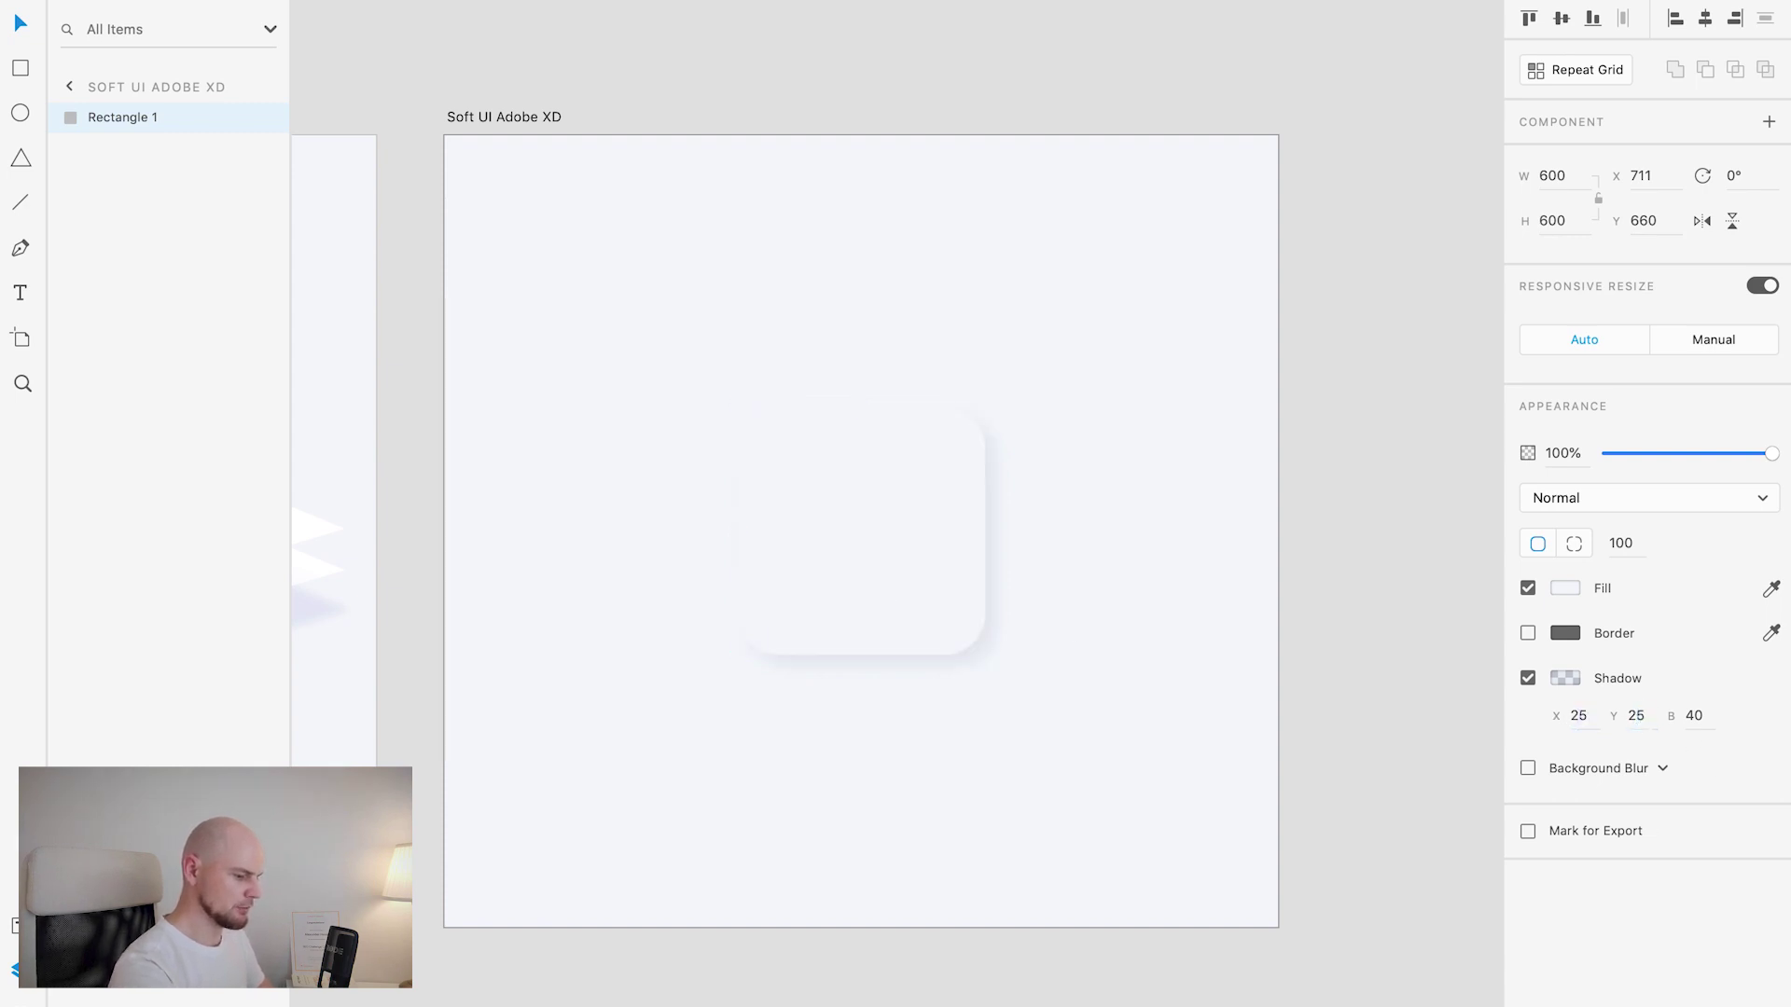
left_click(1073, 638)
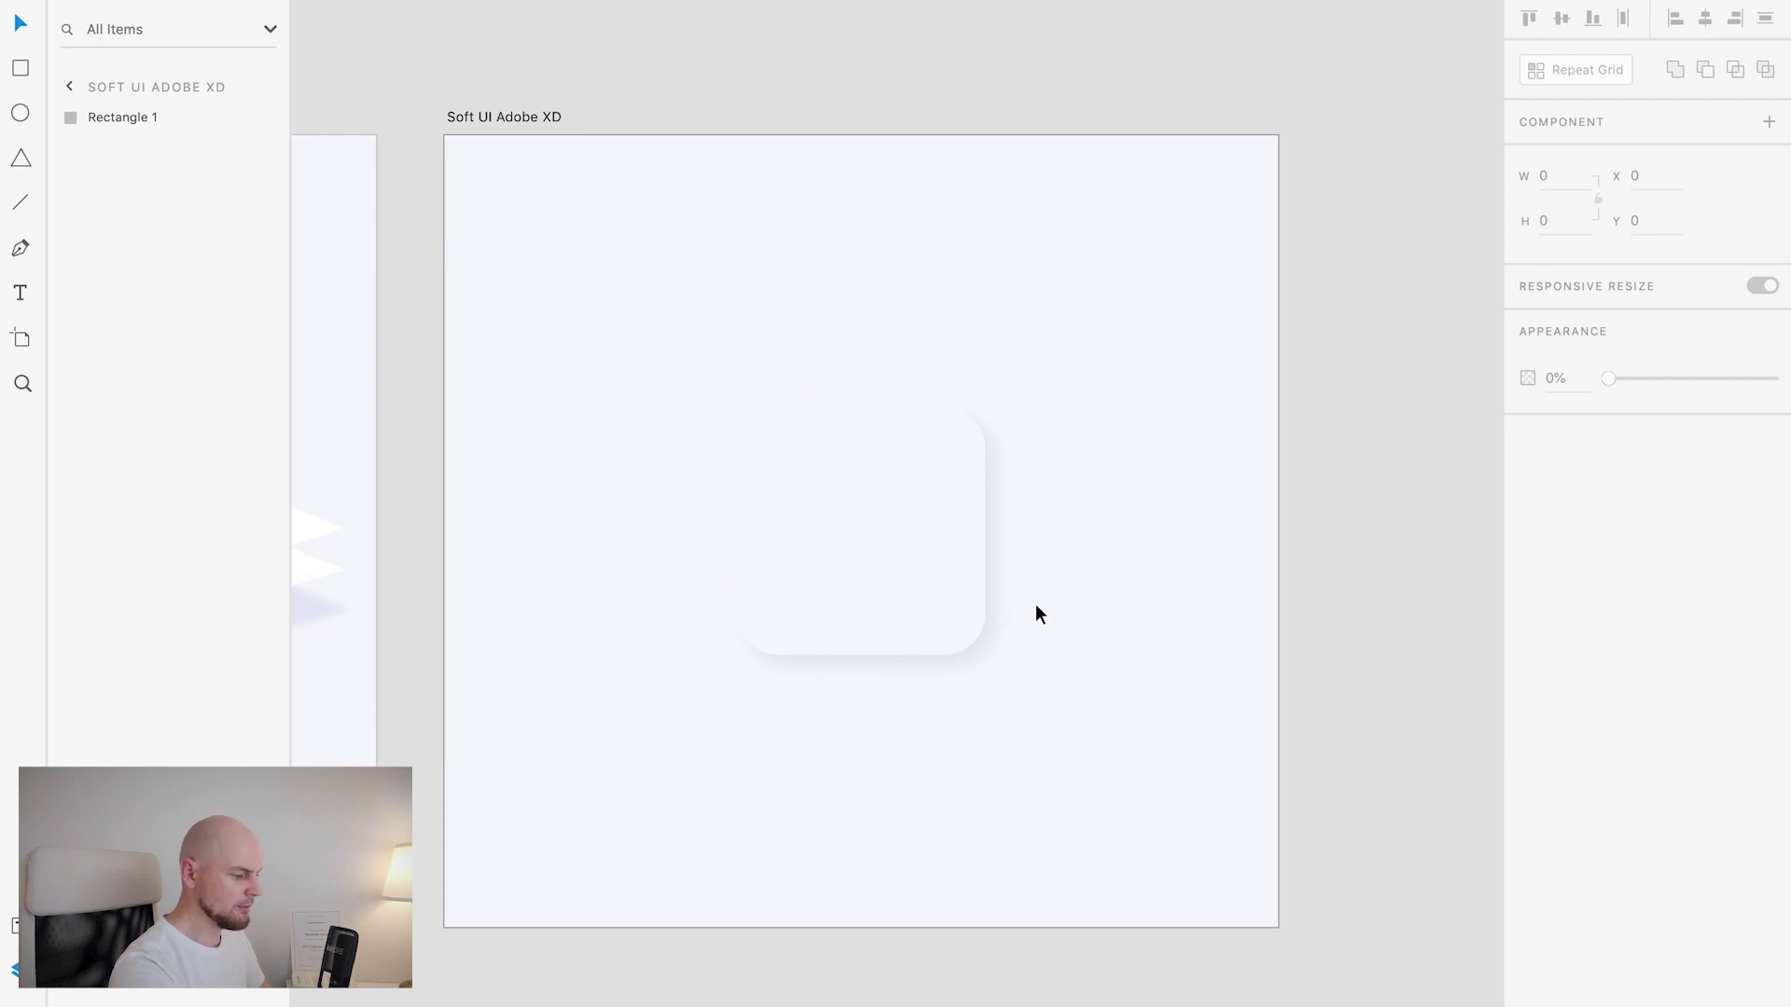
Step: Lower the opacity of the square's shadow colour to 15%, trying 20% first
left_click(985, 619)
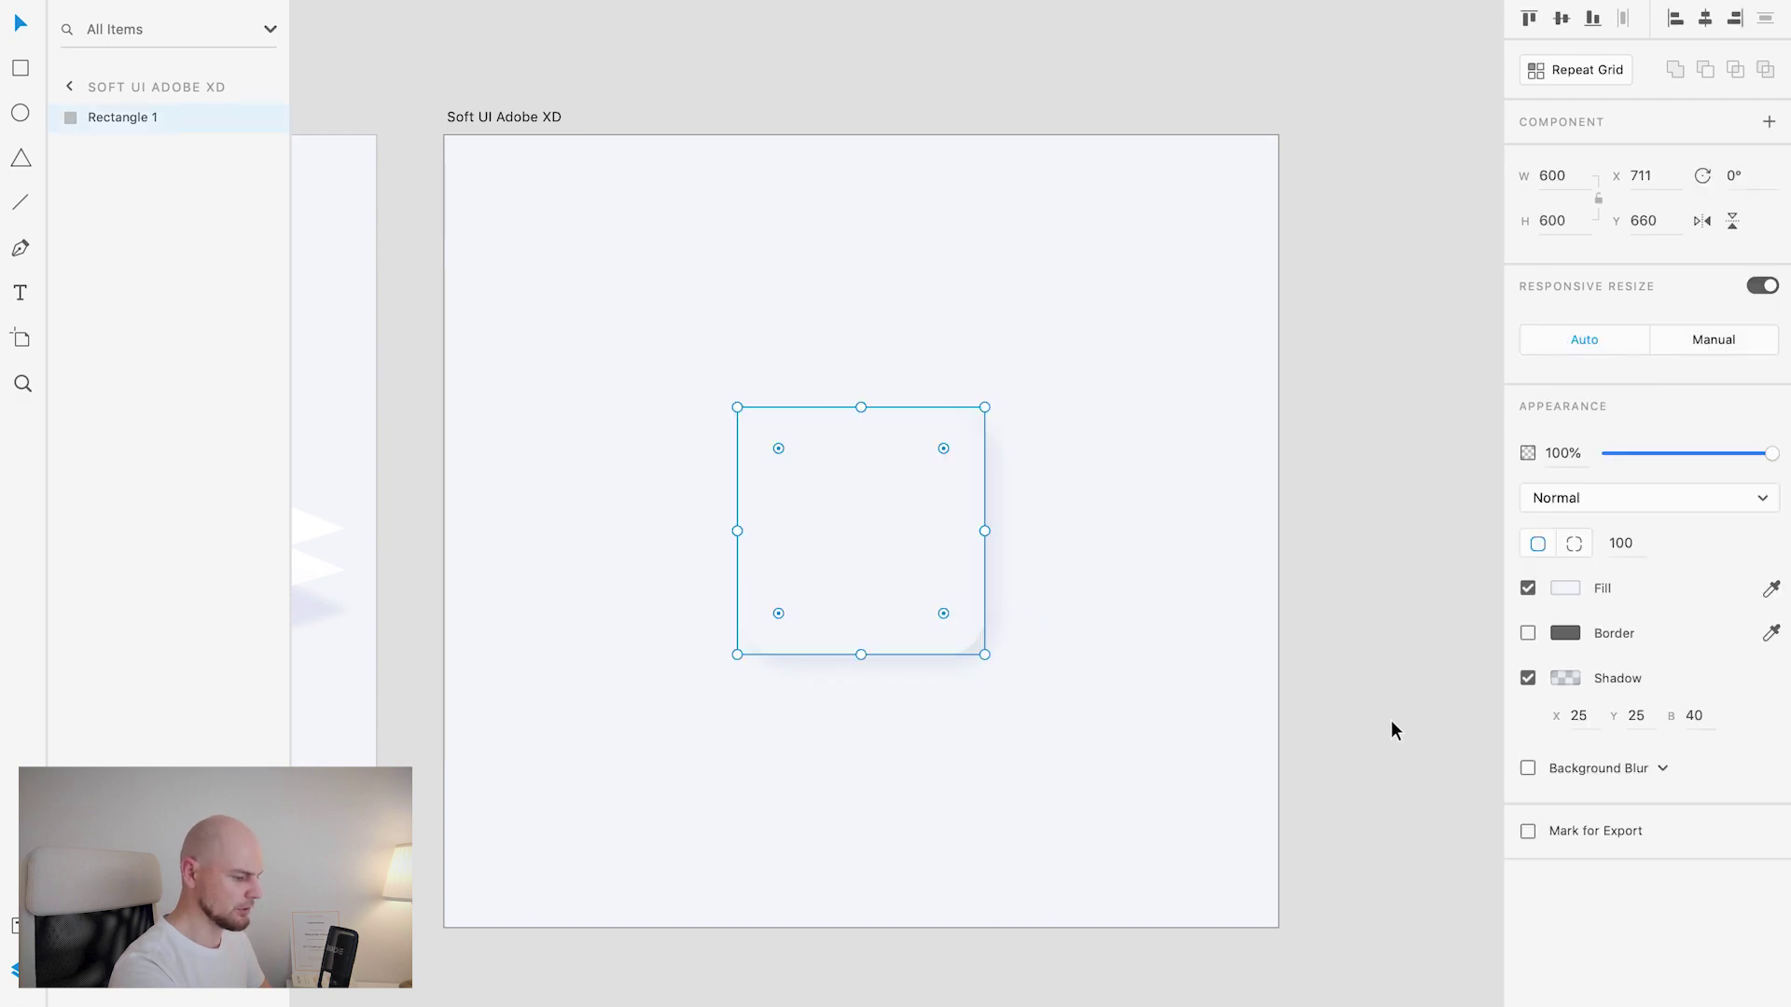
left_click(1565, 678)
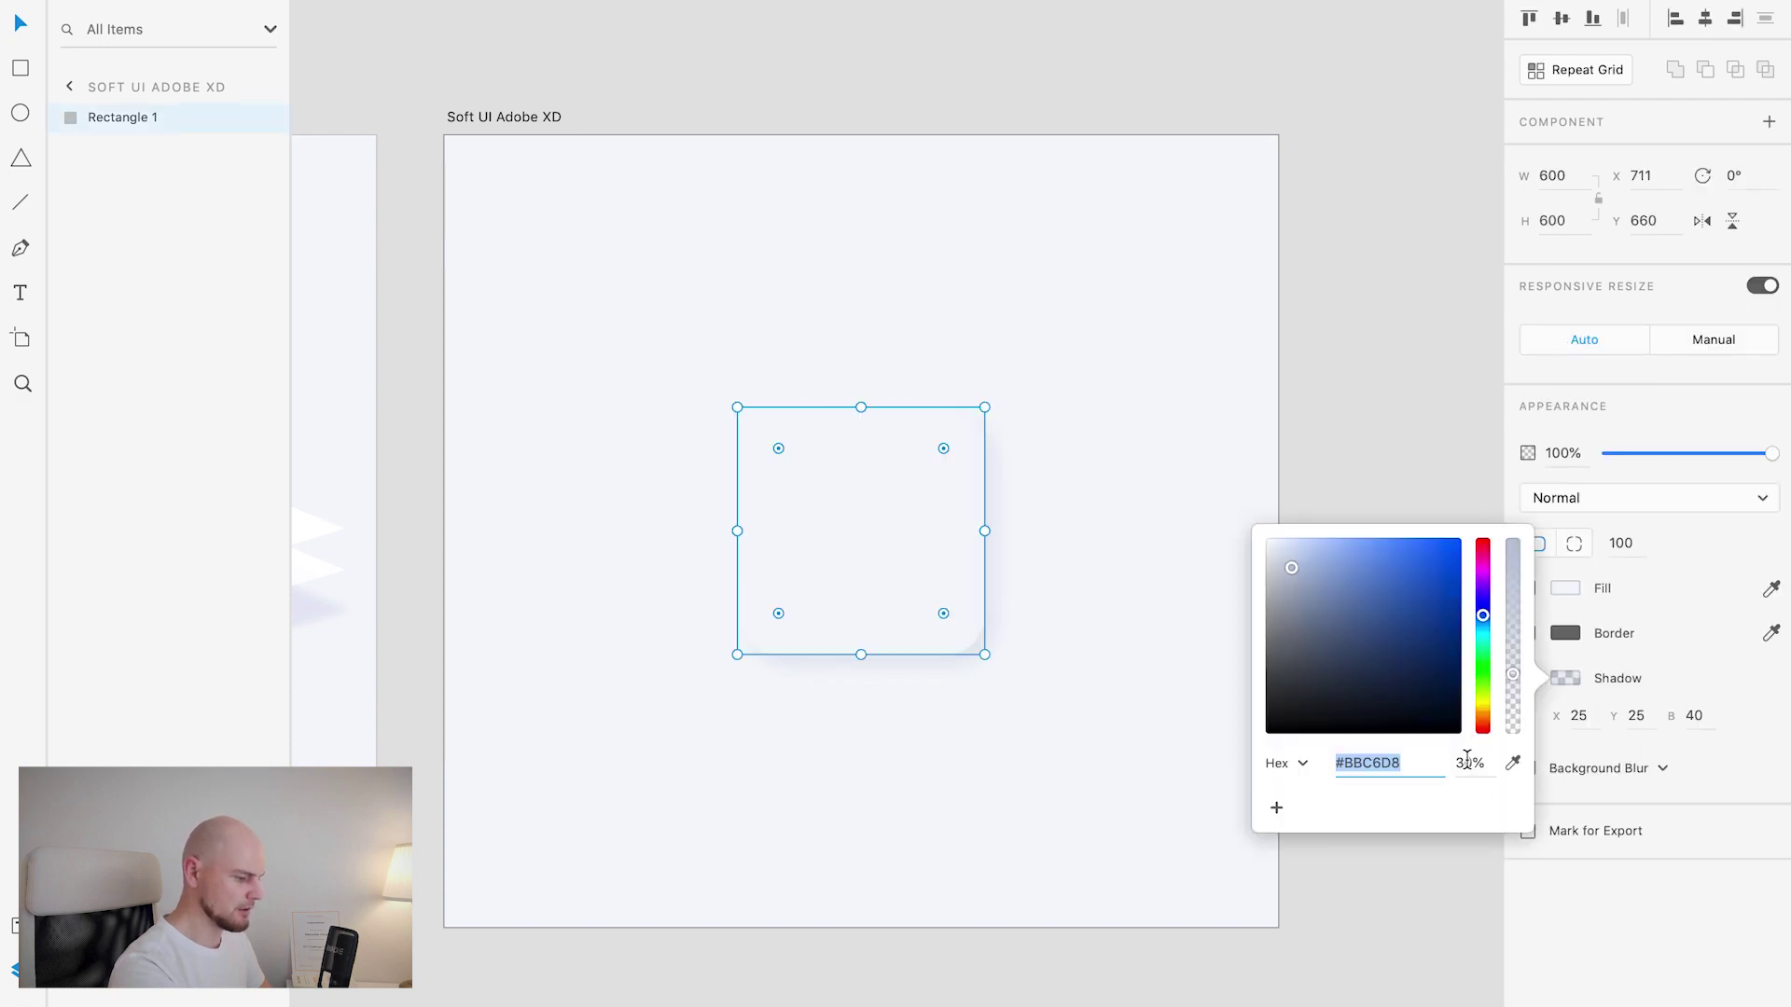
left_click_drag(1455, 763, 1461, 769)
type("2")
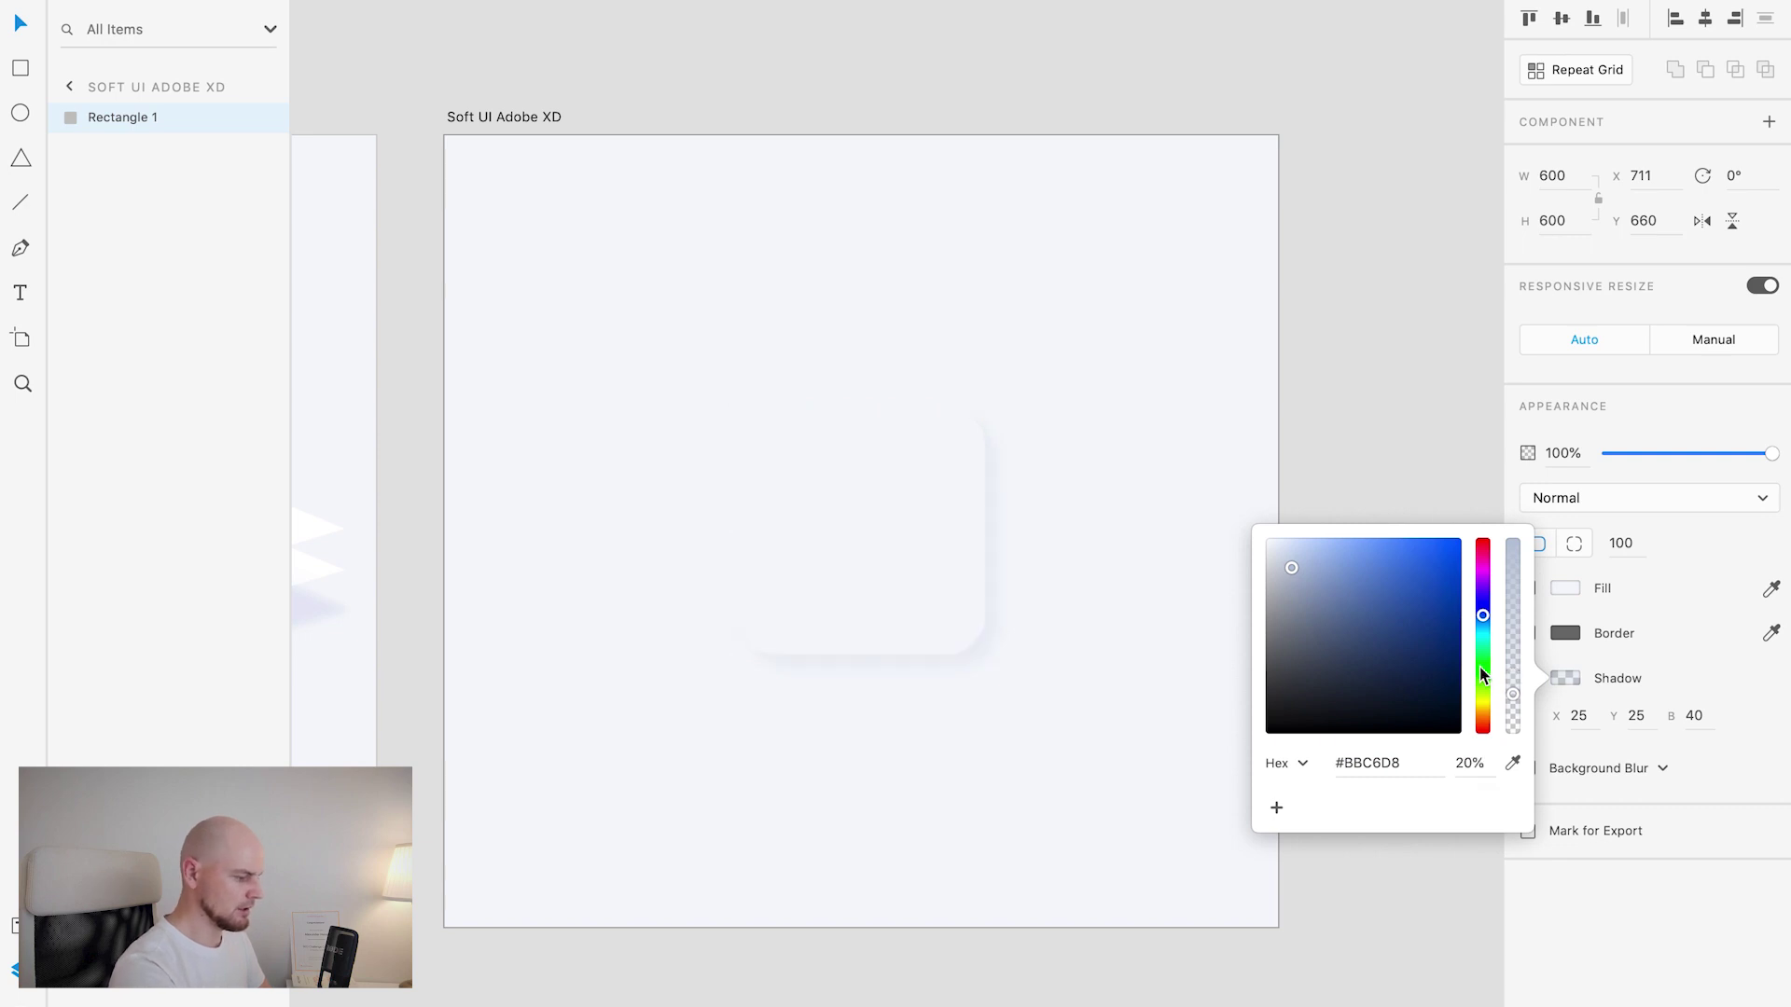
key("Return")
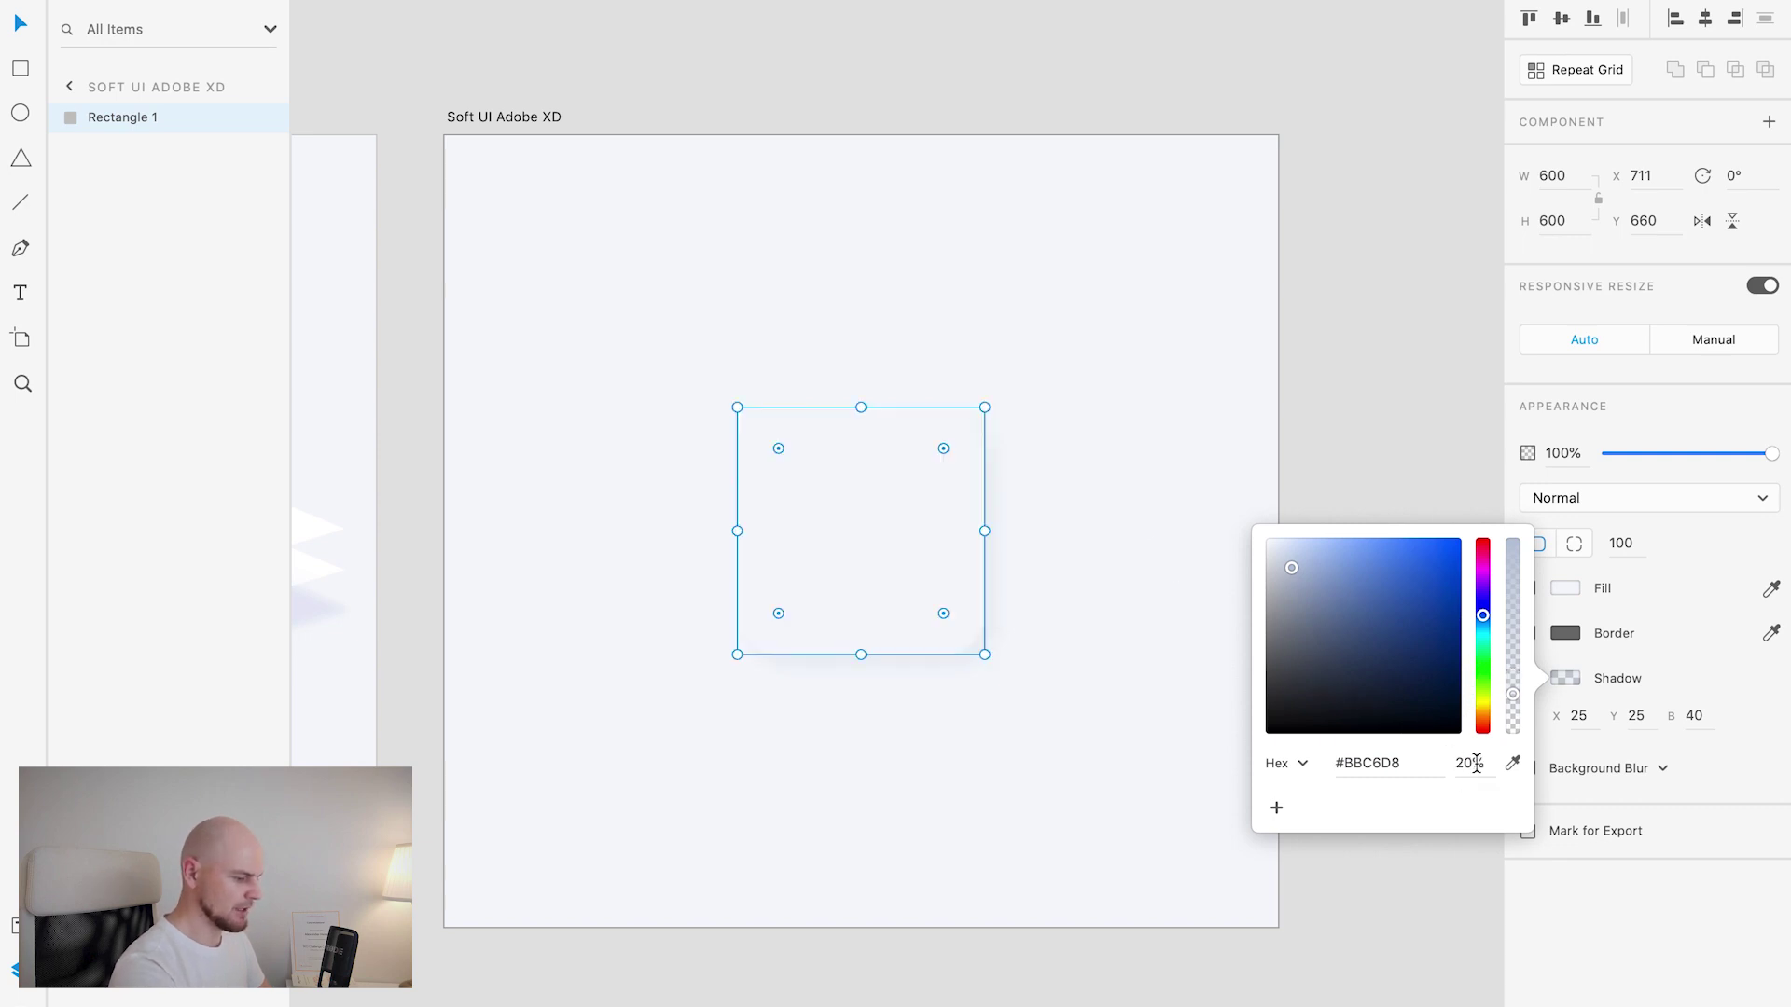
left_click_drag(1481, 763, 1441, 758)
type("15")
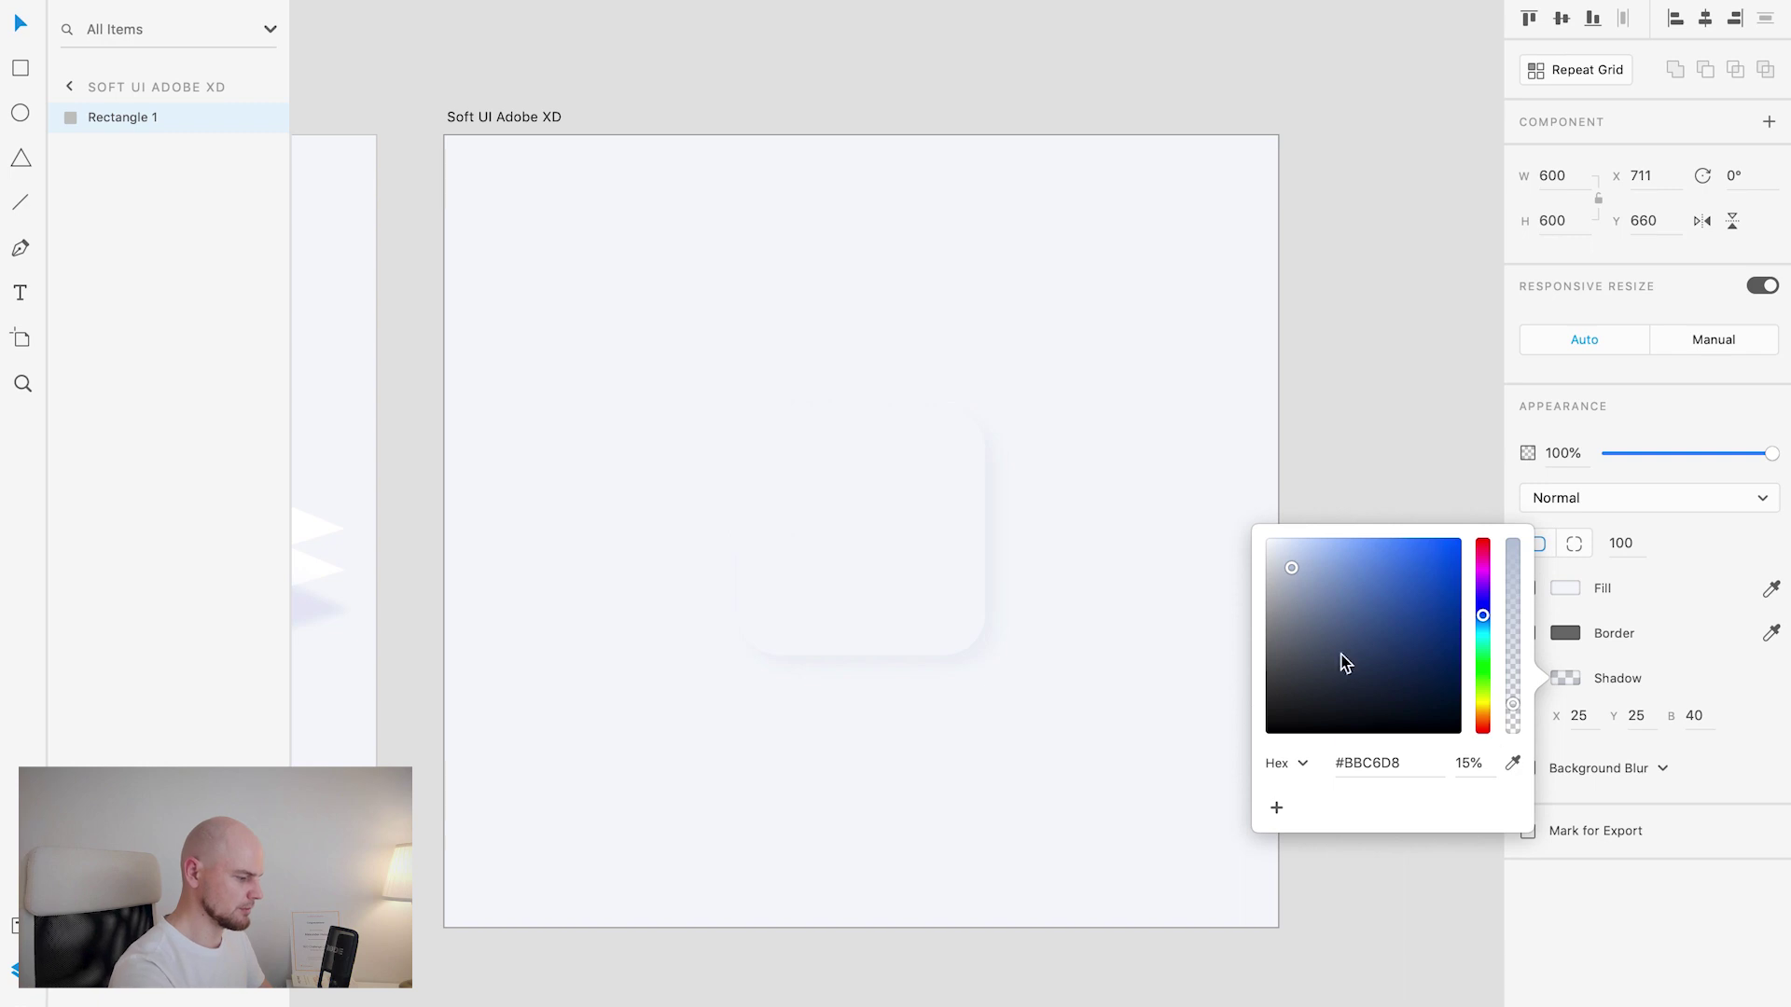
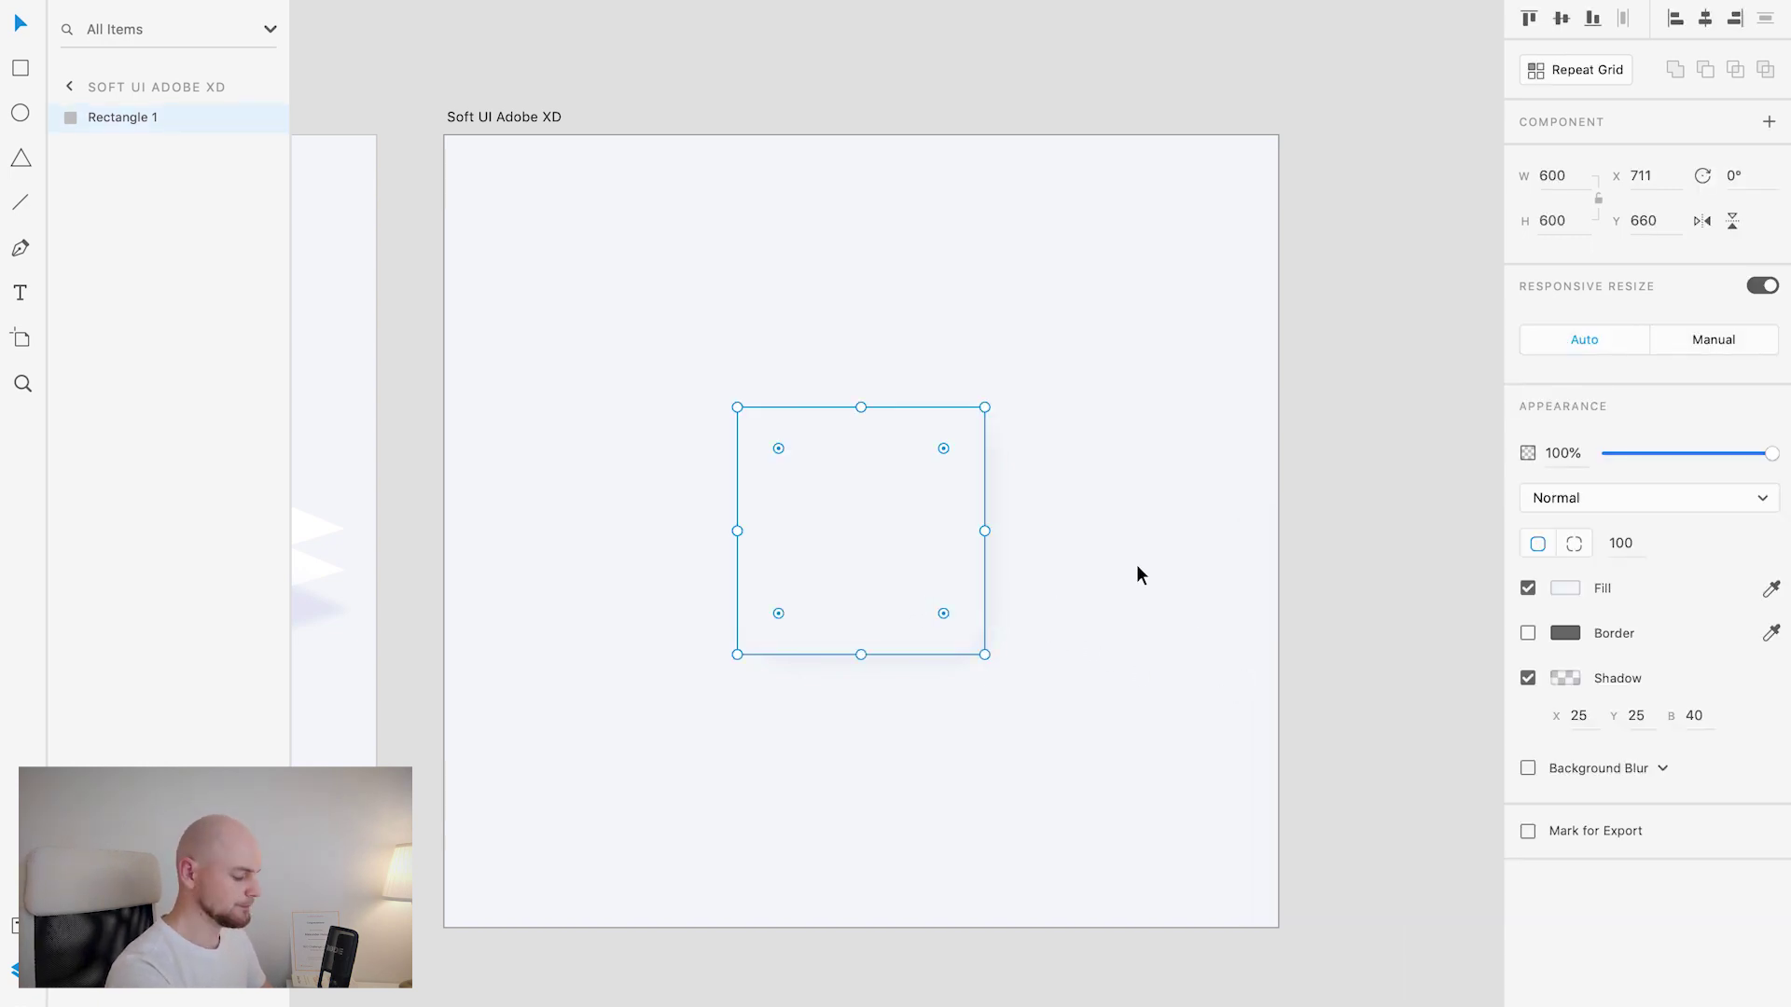
Step: Duplicate the rounded square in place and set the copy's shadow offset to X -25 and Y -25
key("ctrl+d")
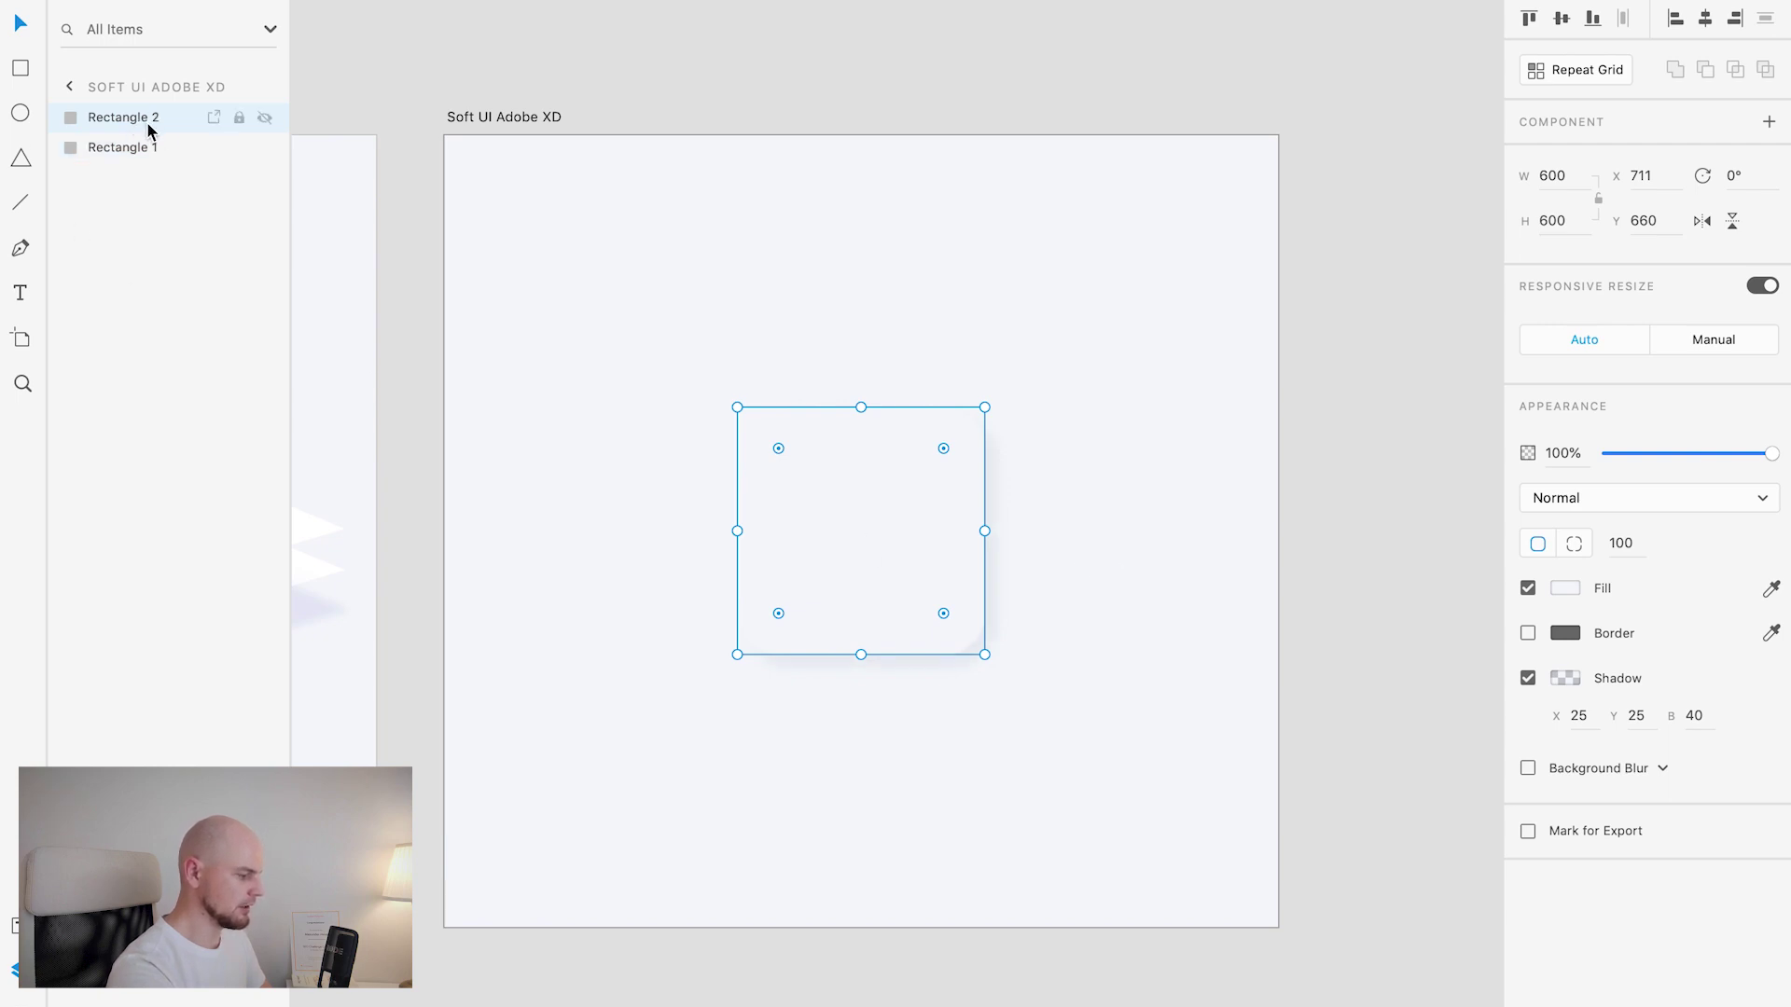
left_click_drag(1586, 716, 1530, 717)
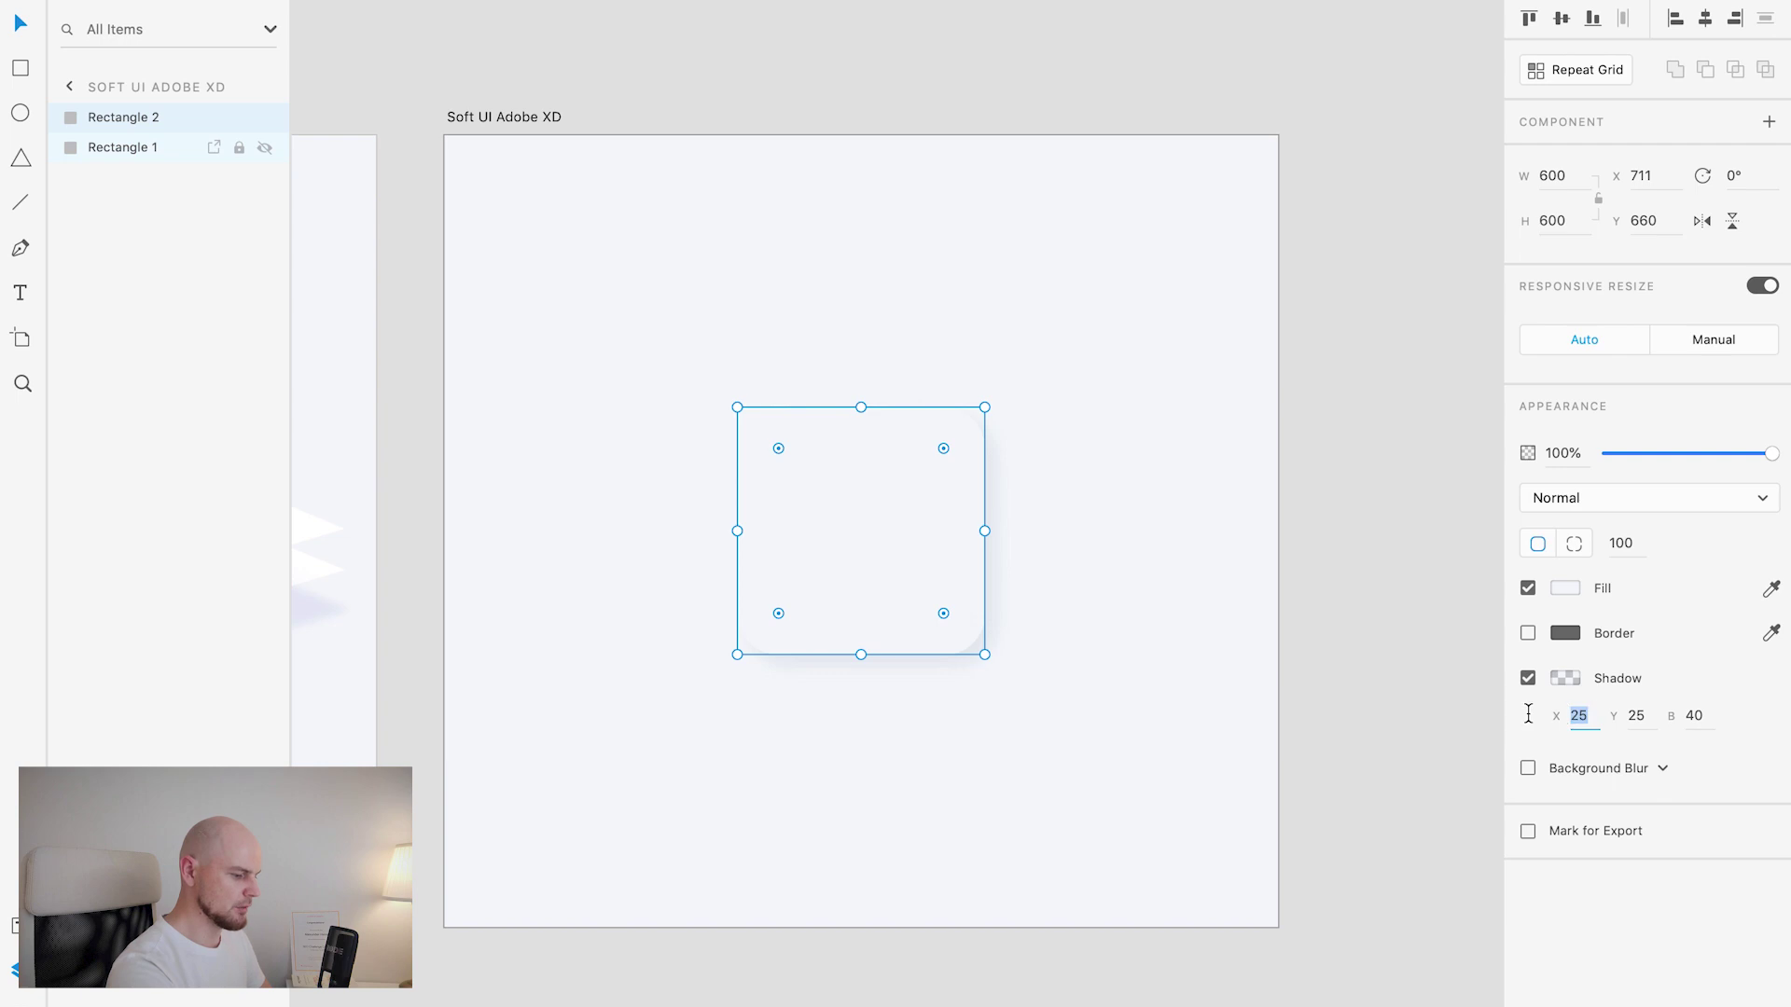
type("-25")
key("Tab")
type("-25")
key("Tab")
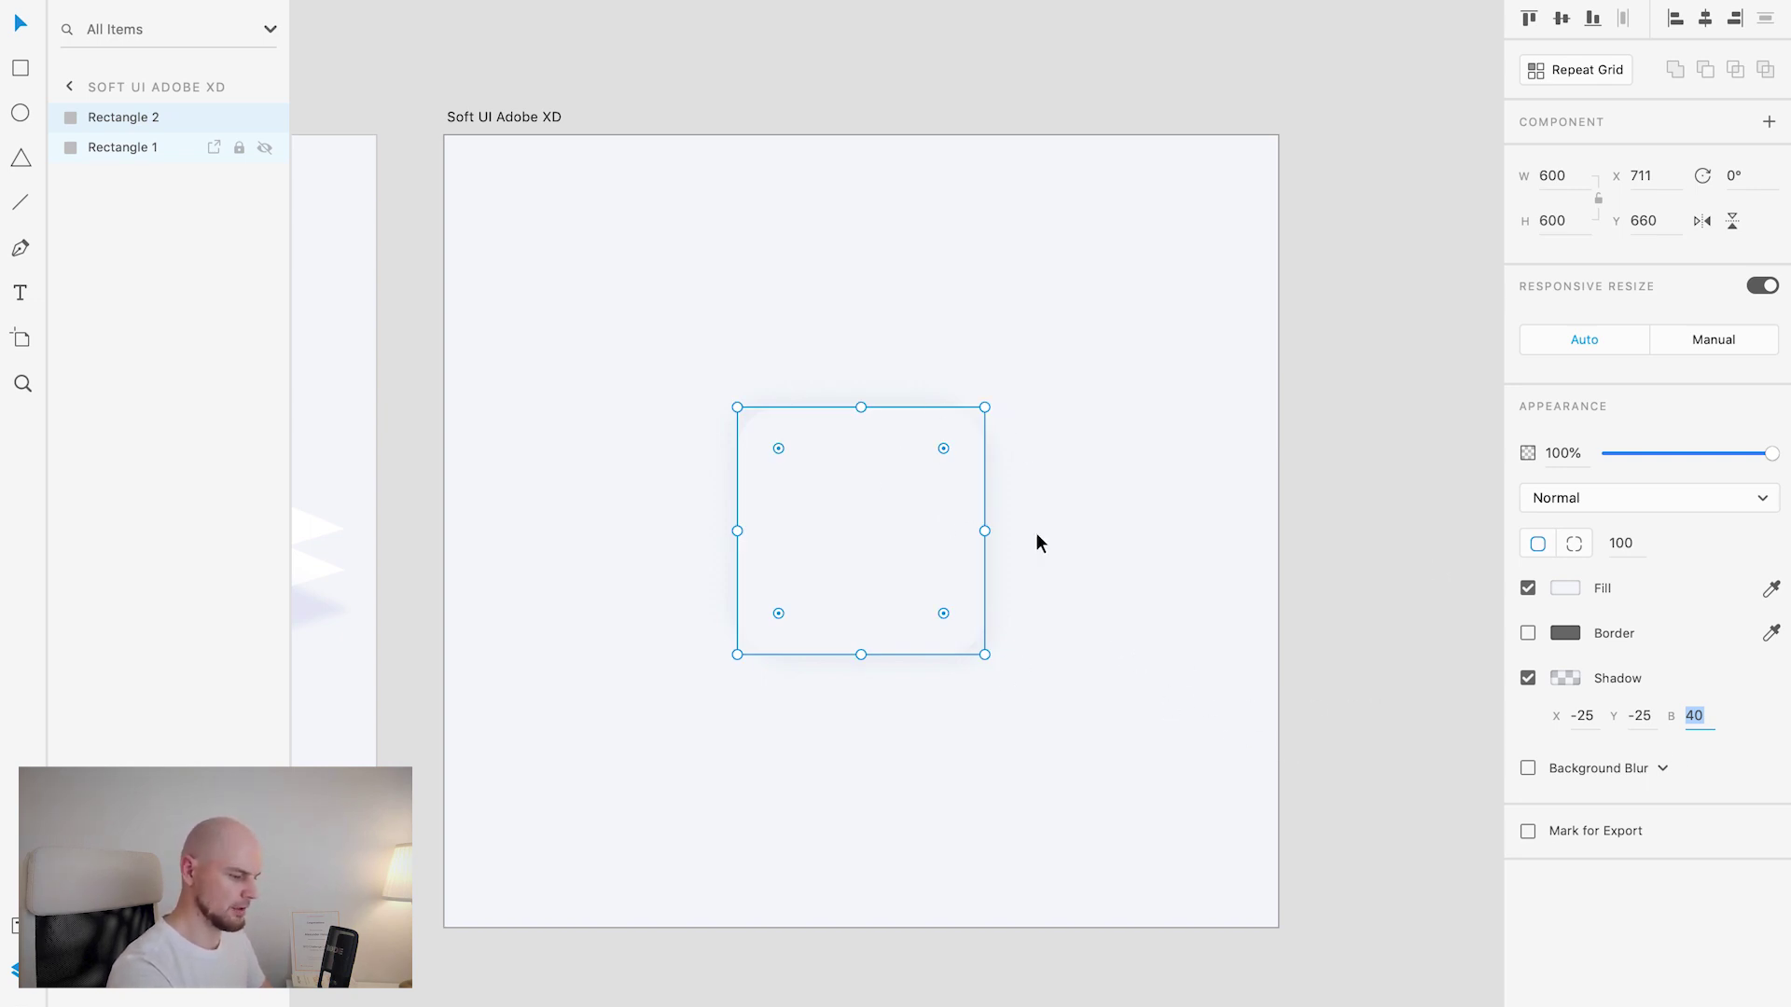
Step: Set the copy's shadow colour to white #FFFFFF at 100% opacity and deselect the square
left_click(1565, 588)
left_click(1590, 696)
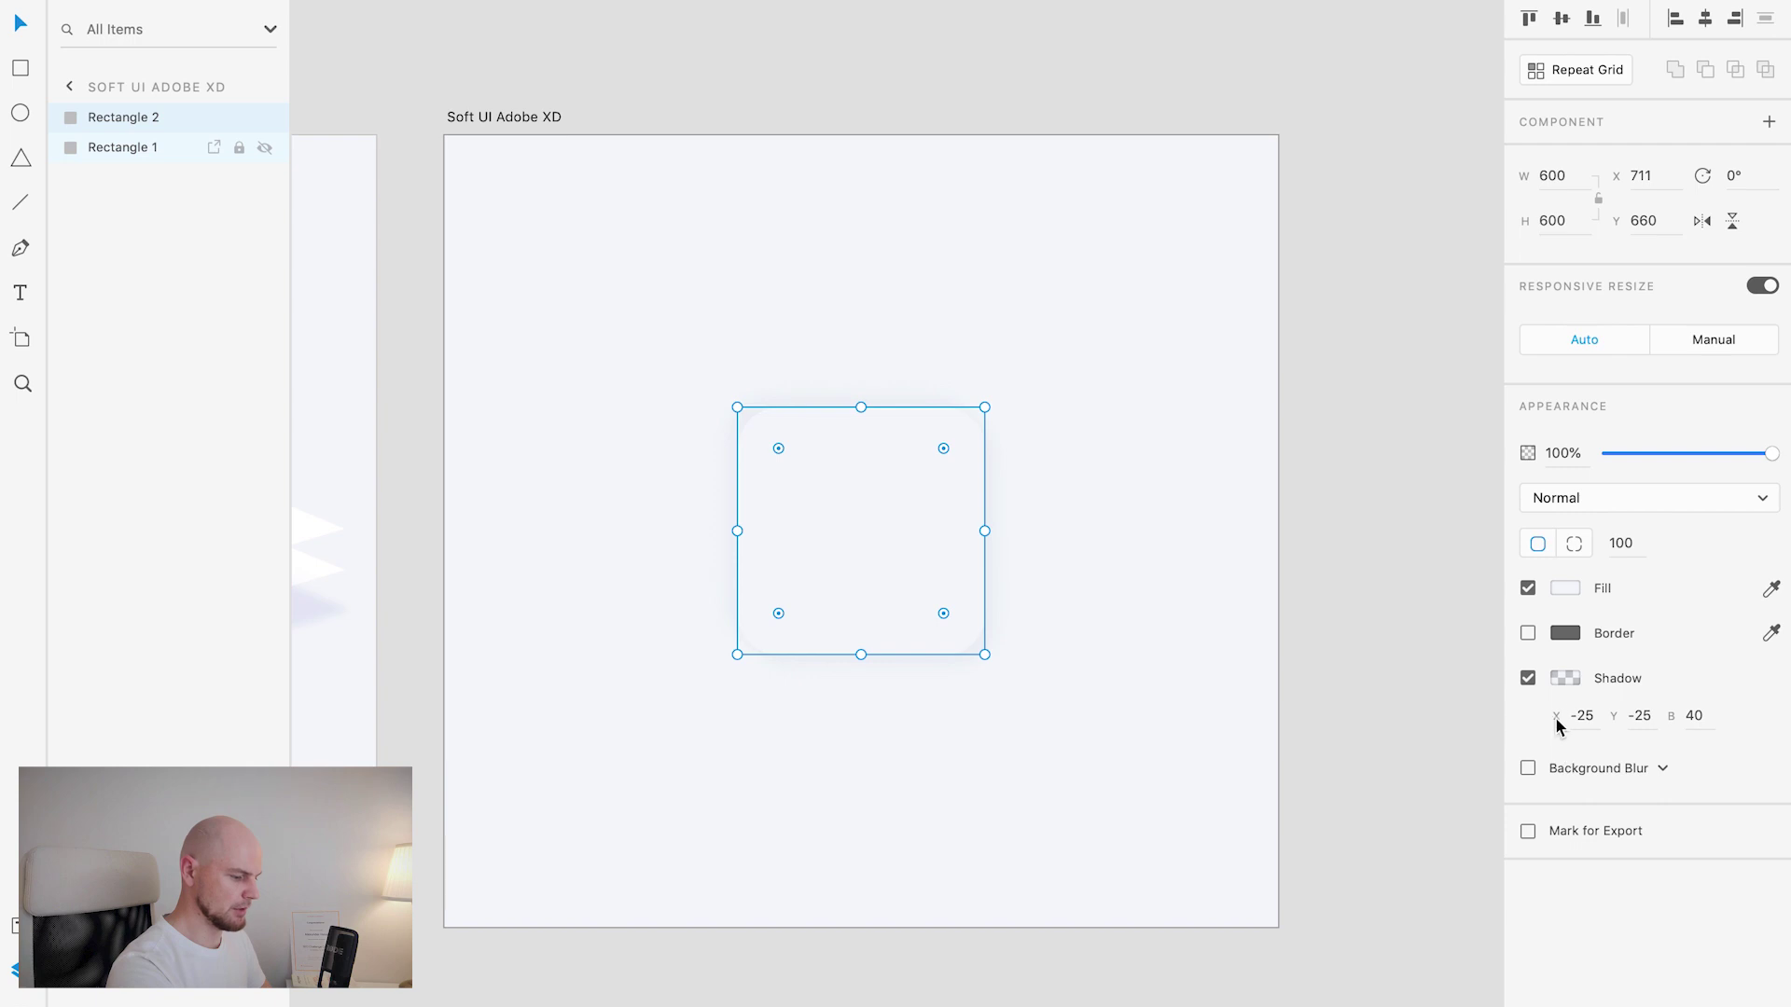
left_click(1567, 677)
left_click_drag(1358, 646, 1248, 518)
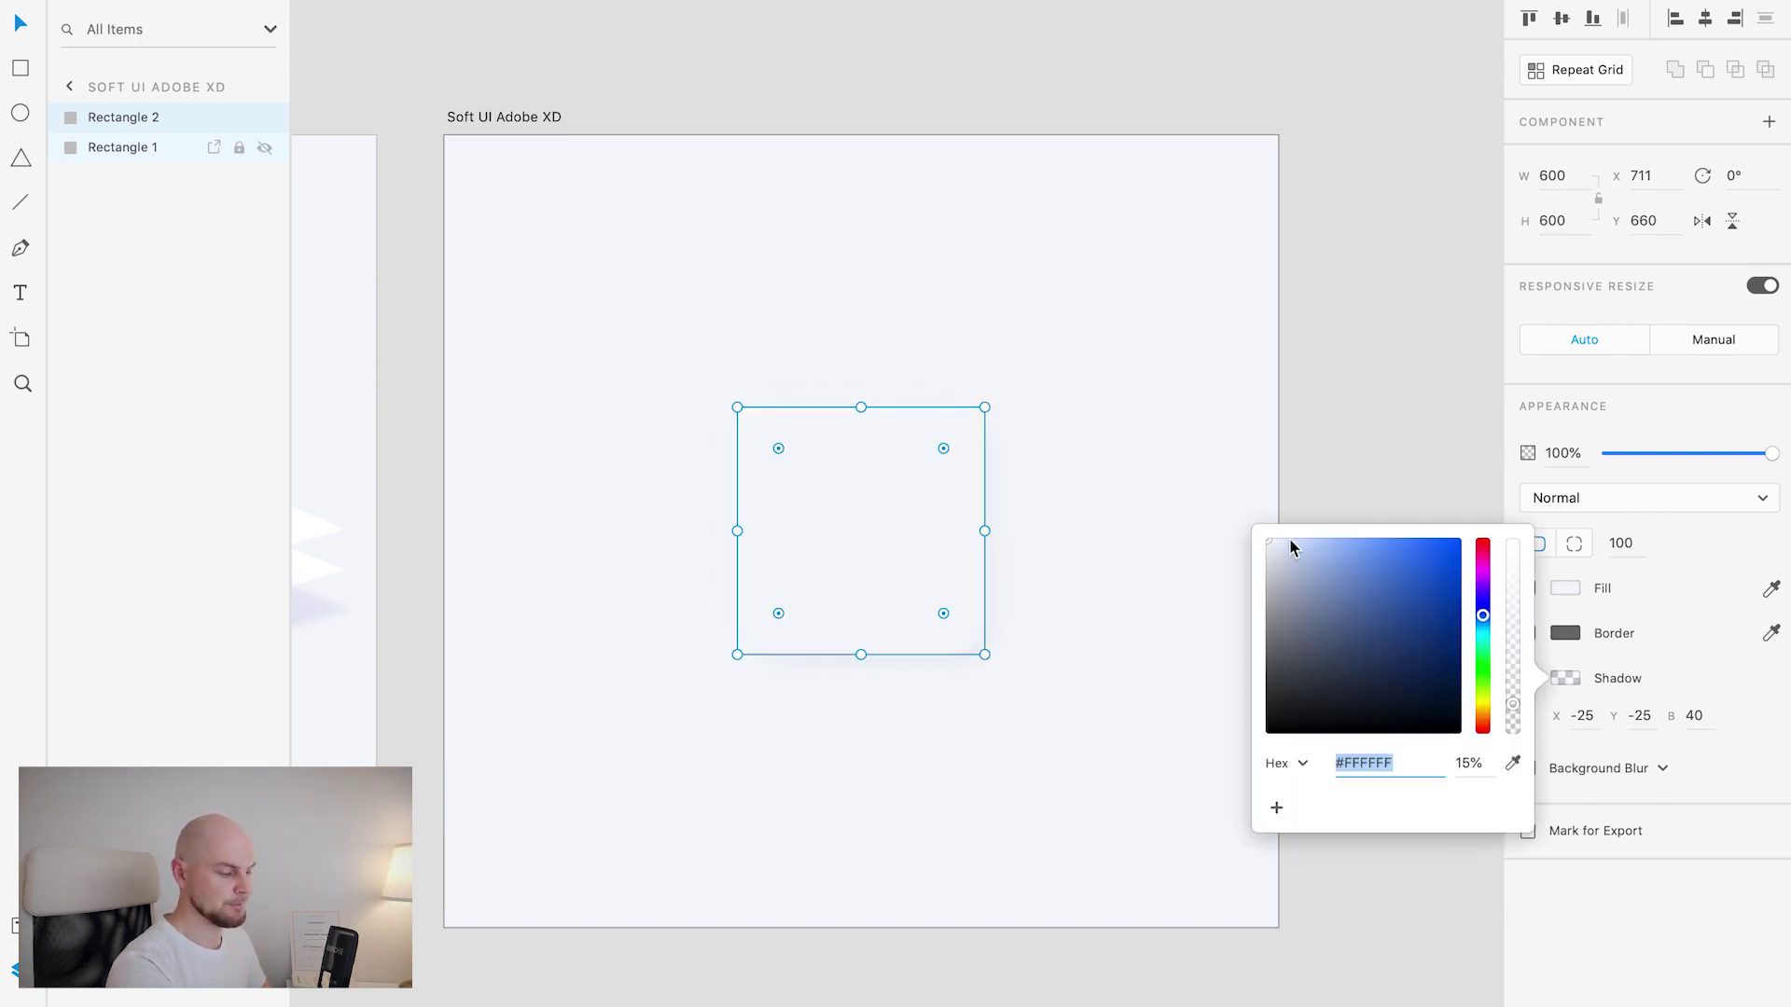
left_click(1465, 762)
type("100")
key("Return")
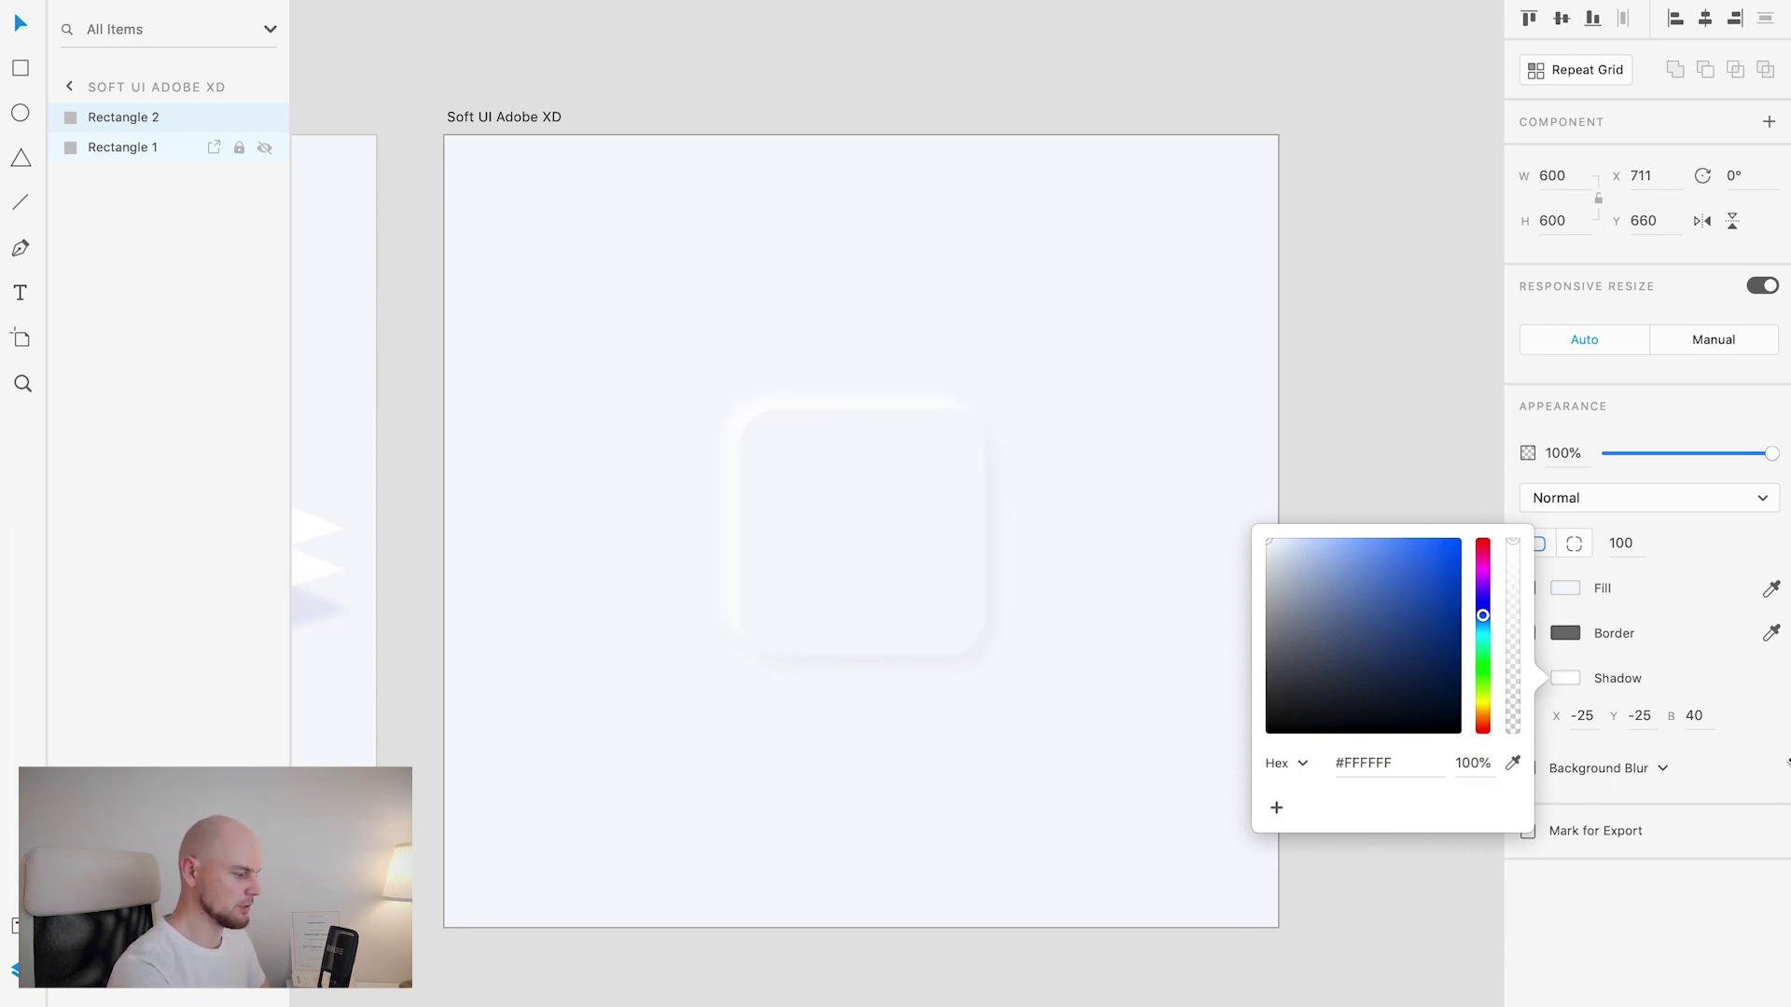
left_click(1169, 583)
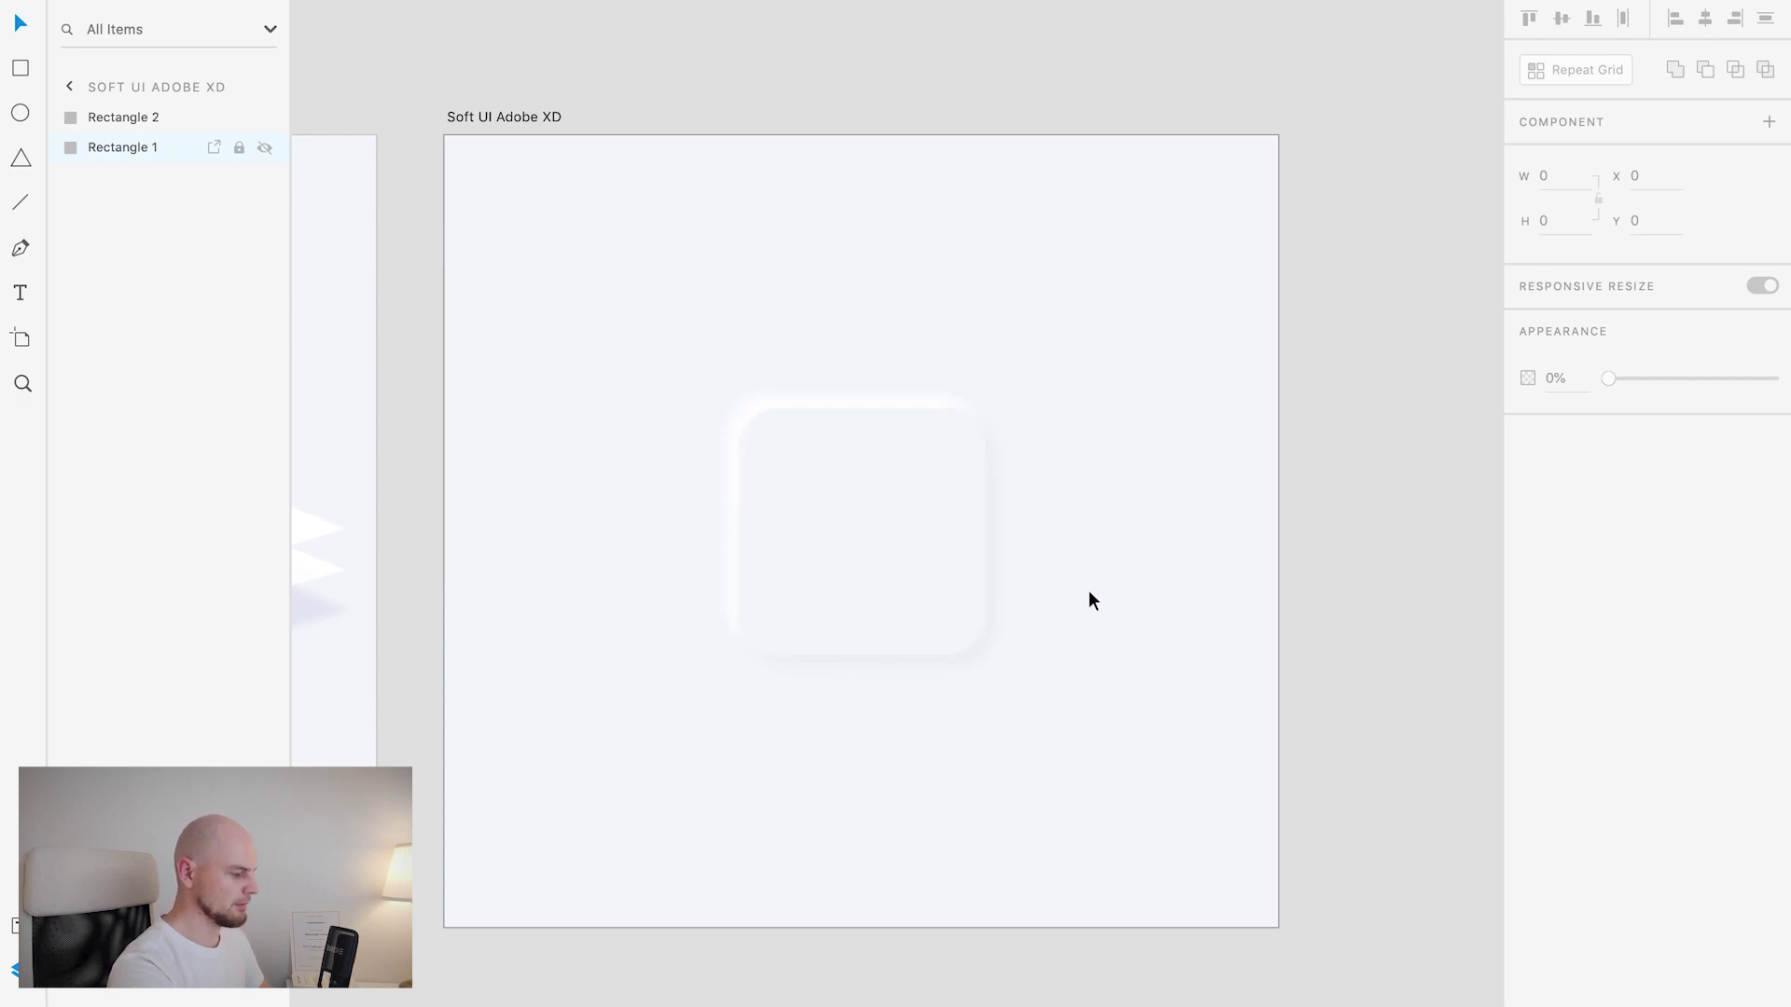
Step: Lower the opacity of the top square's white shadow to 70%, trying 50% first, and deselect it
key("ctrl+a")
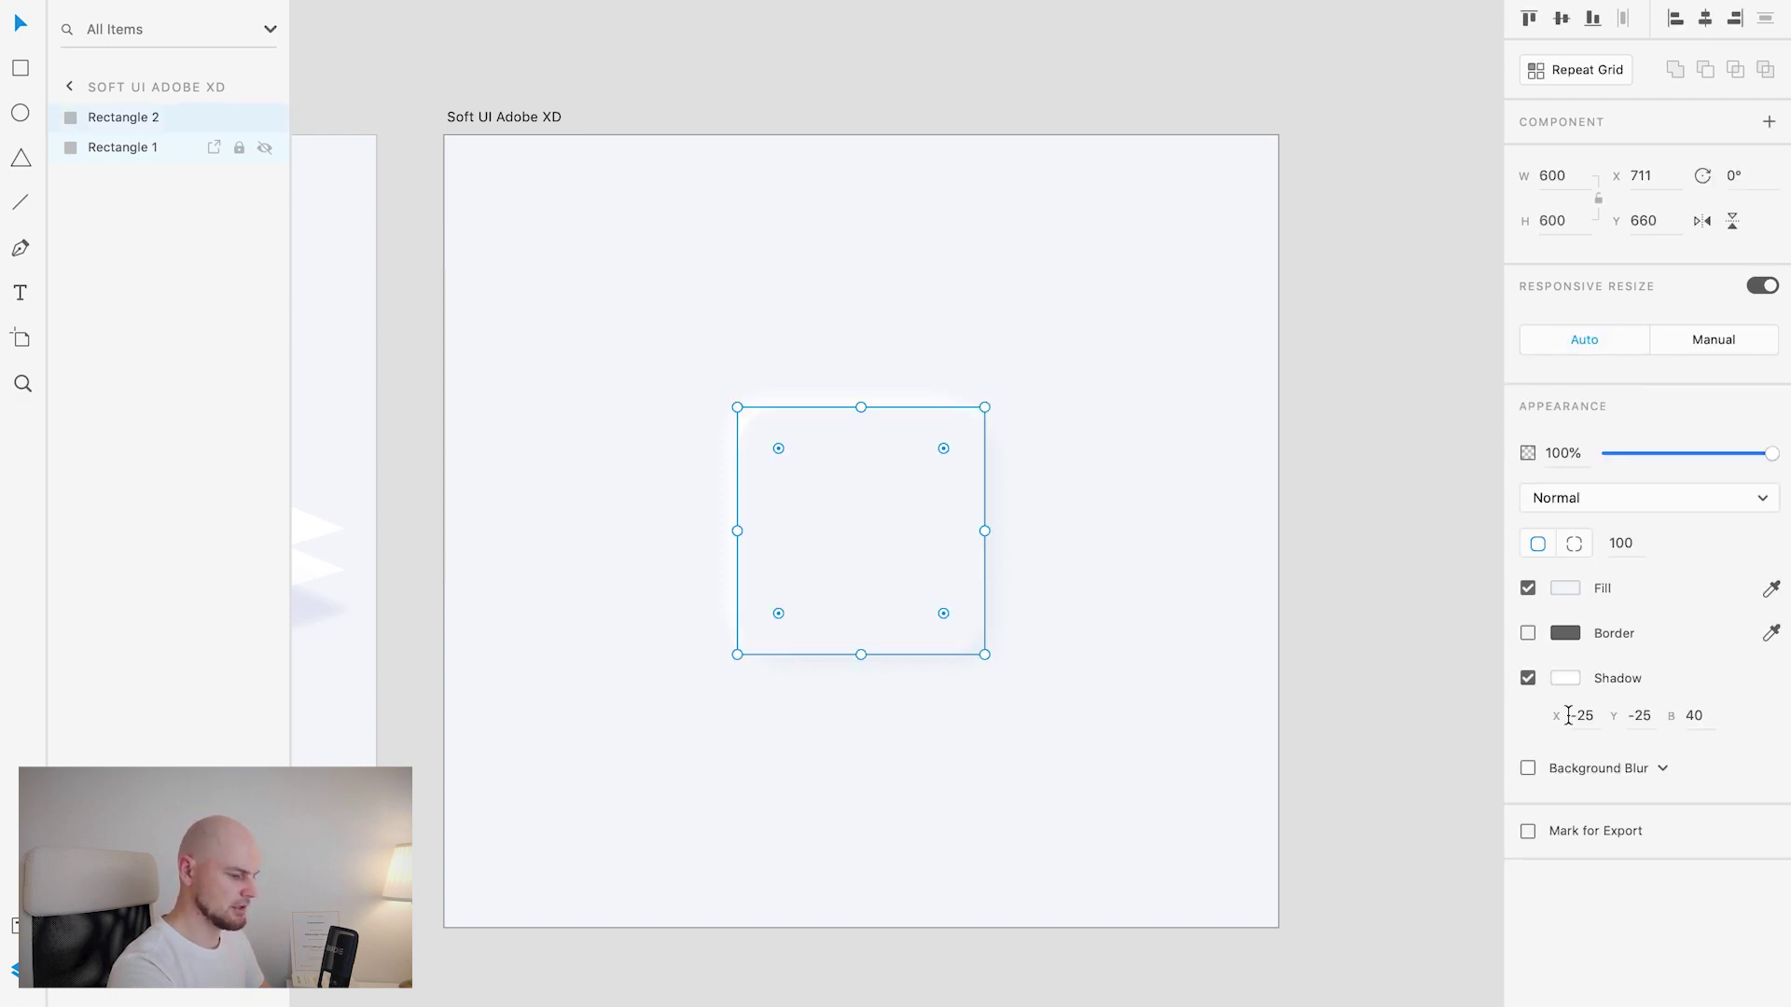
left_click(1565, 678)
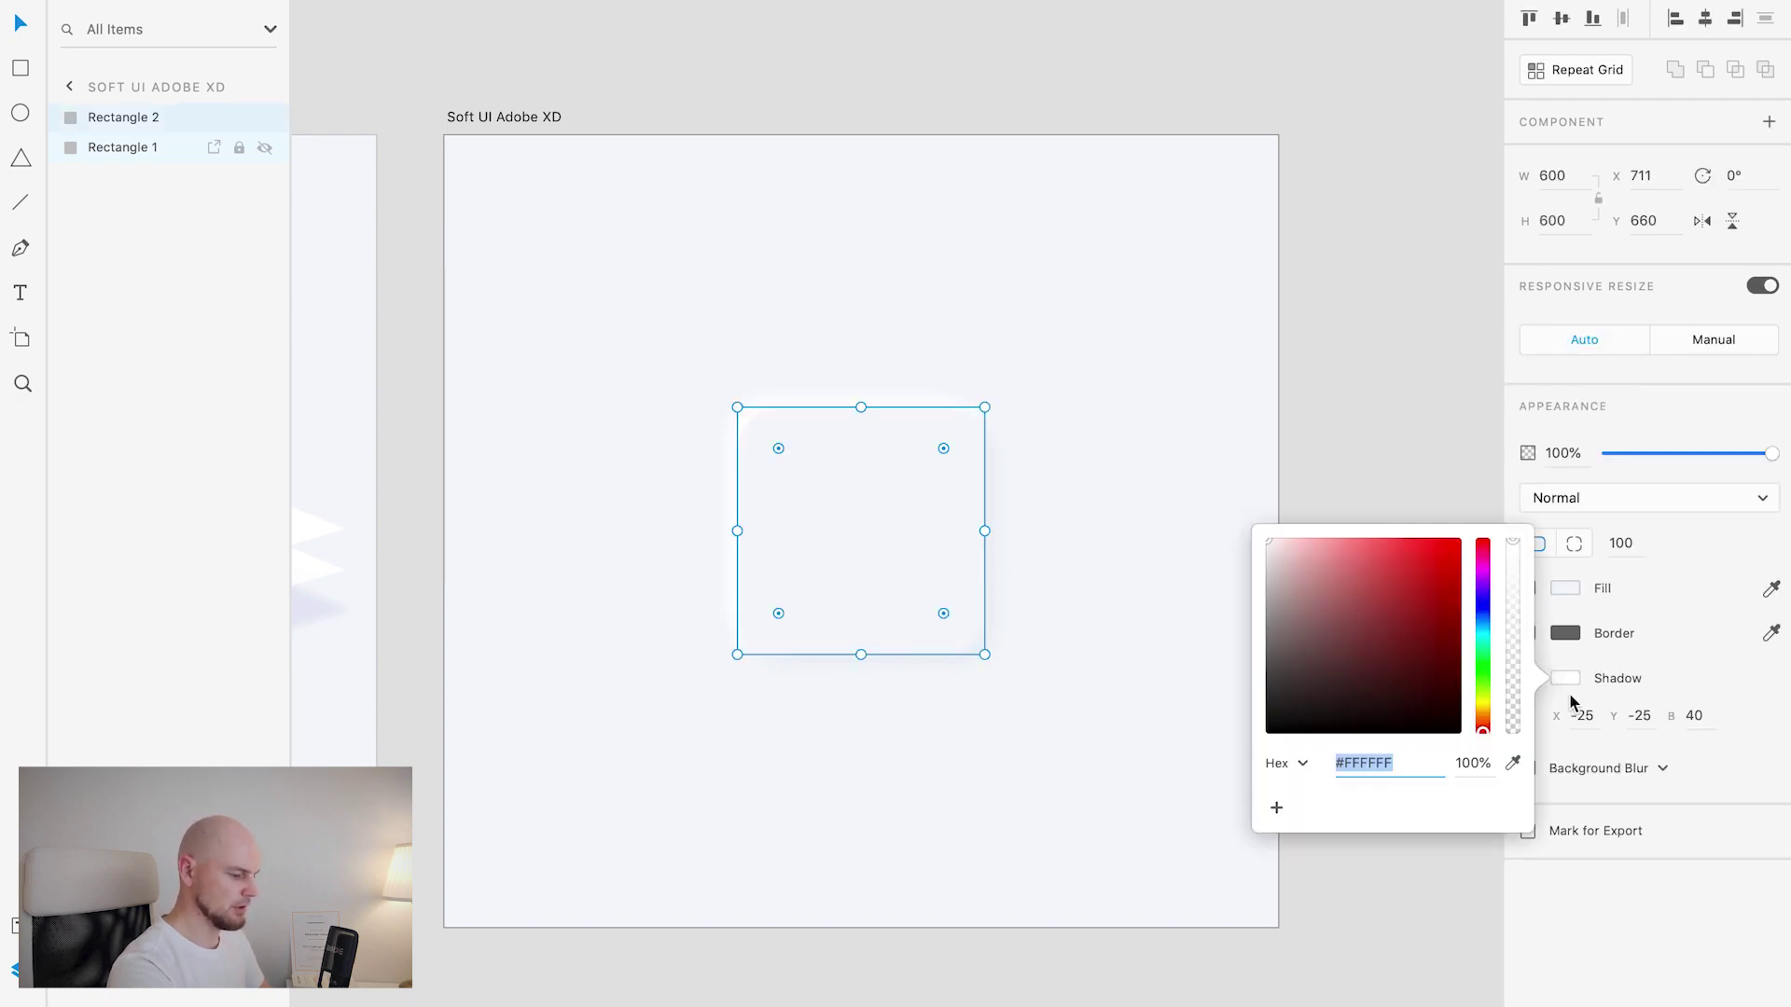
left_click(1471, 763)
type("50")
key("Return")
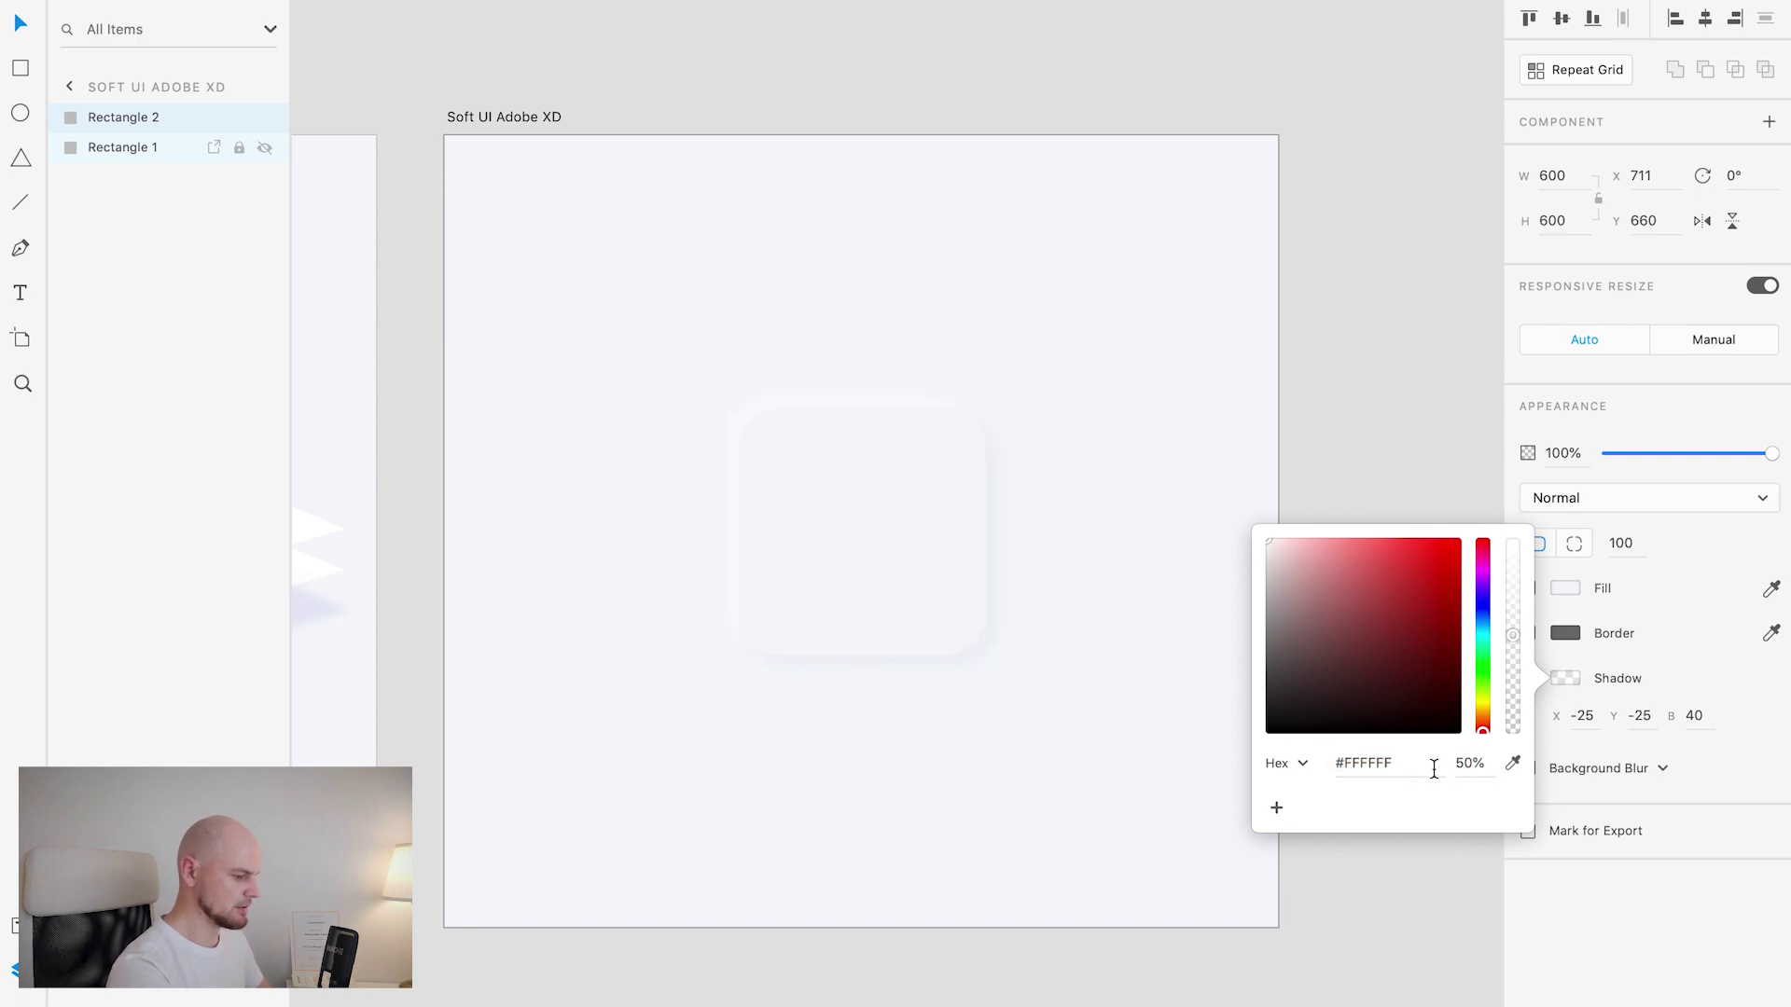
left_click(1469, 763)
type("70")
key("Return")
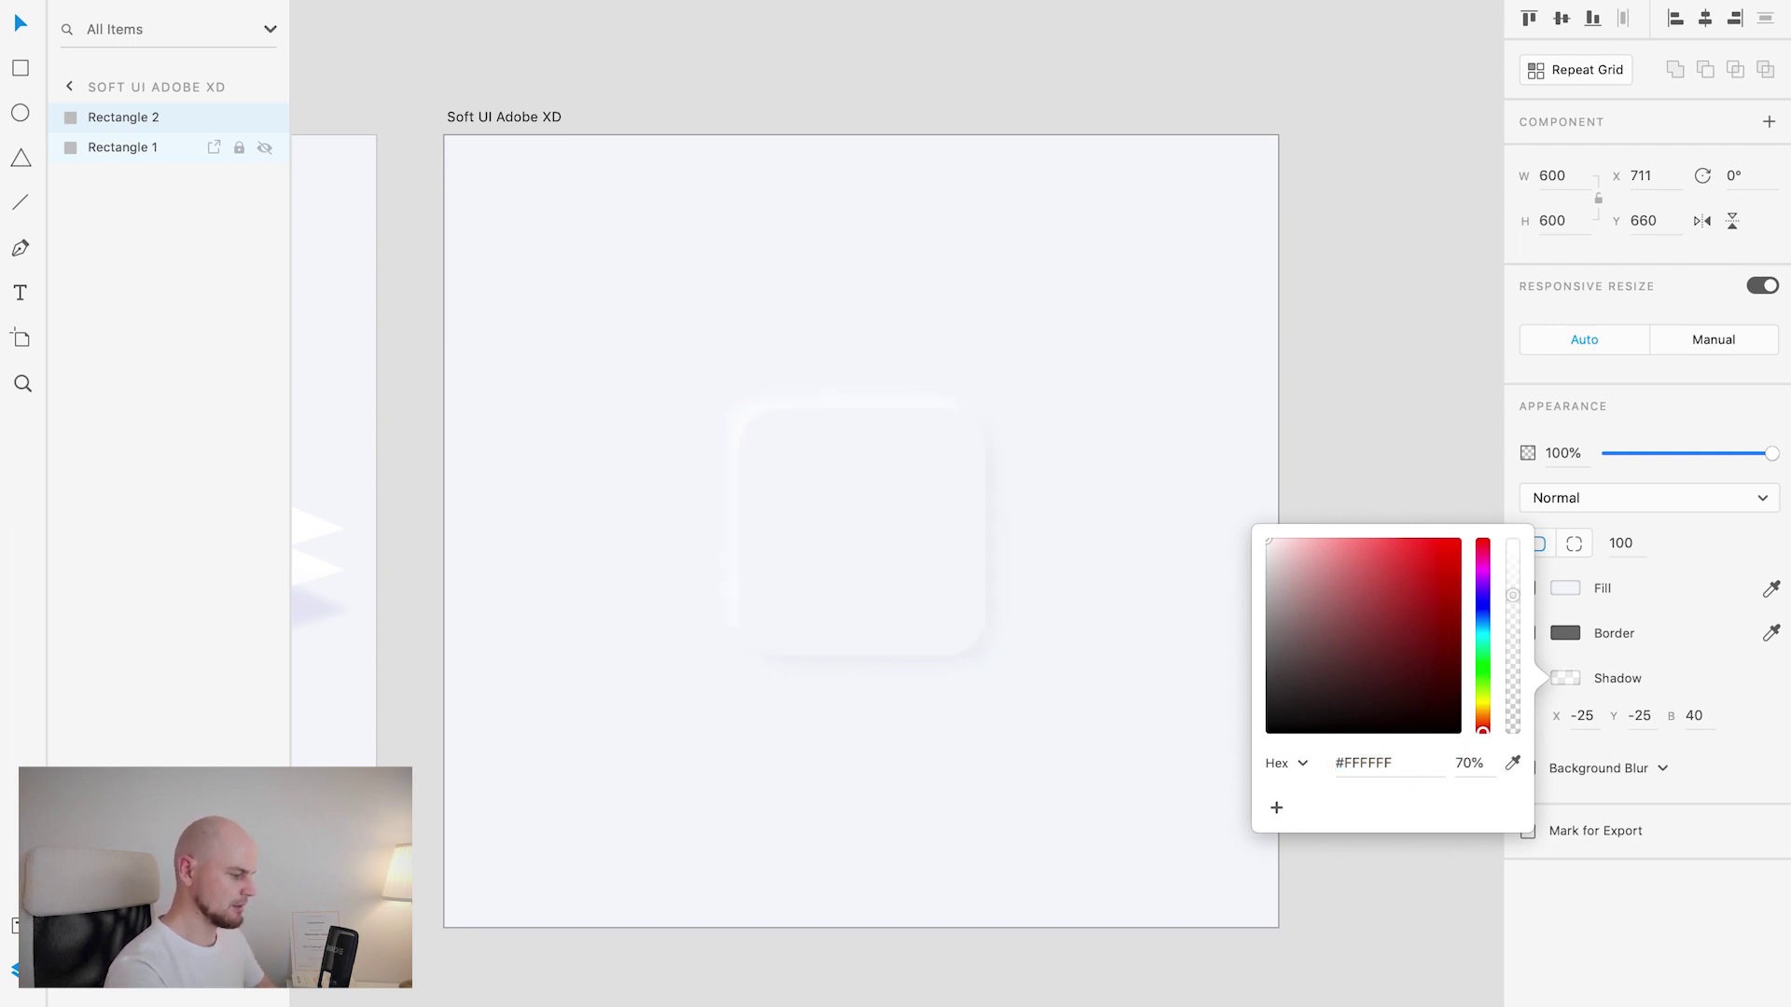
left_click(1156, 507)
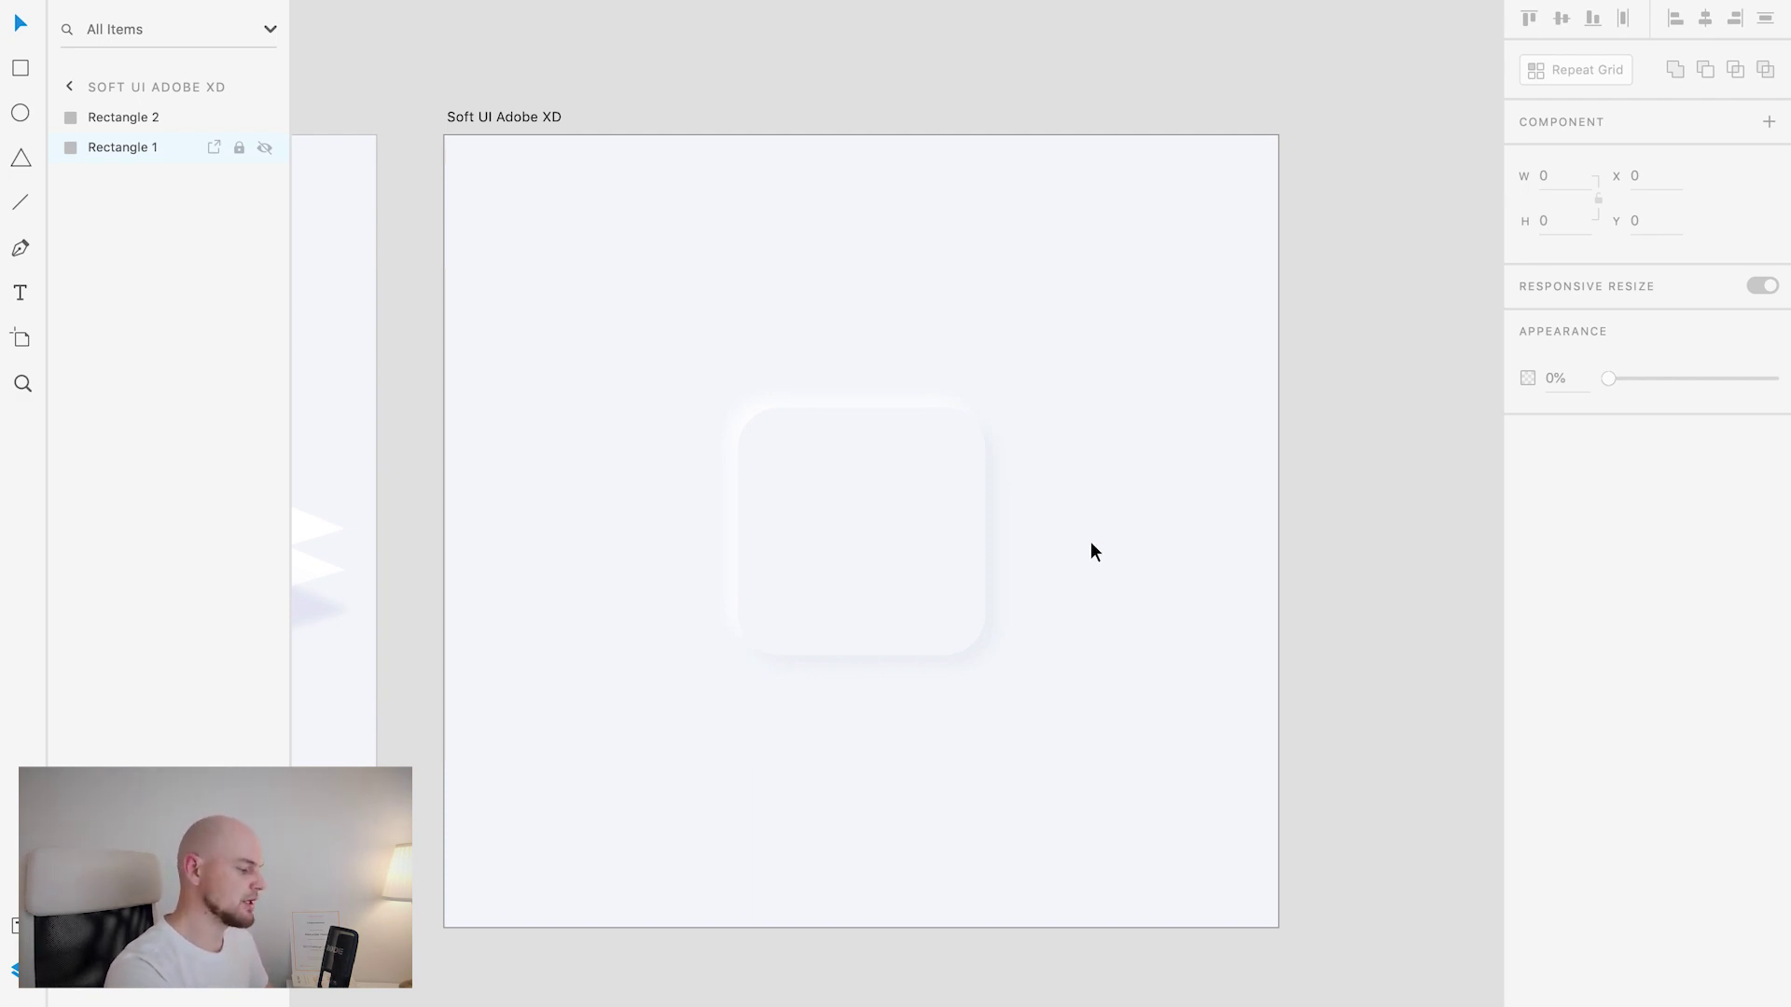
Step: Try a white border on the top square, raising its size to 3
left_click(923, 562)
left_click(1529, 635)
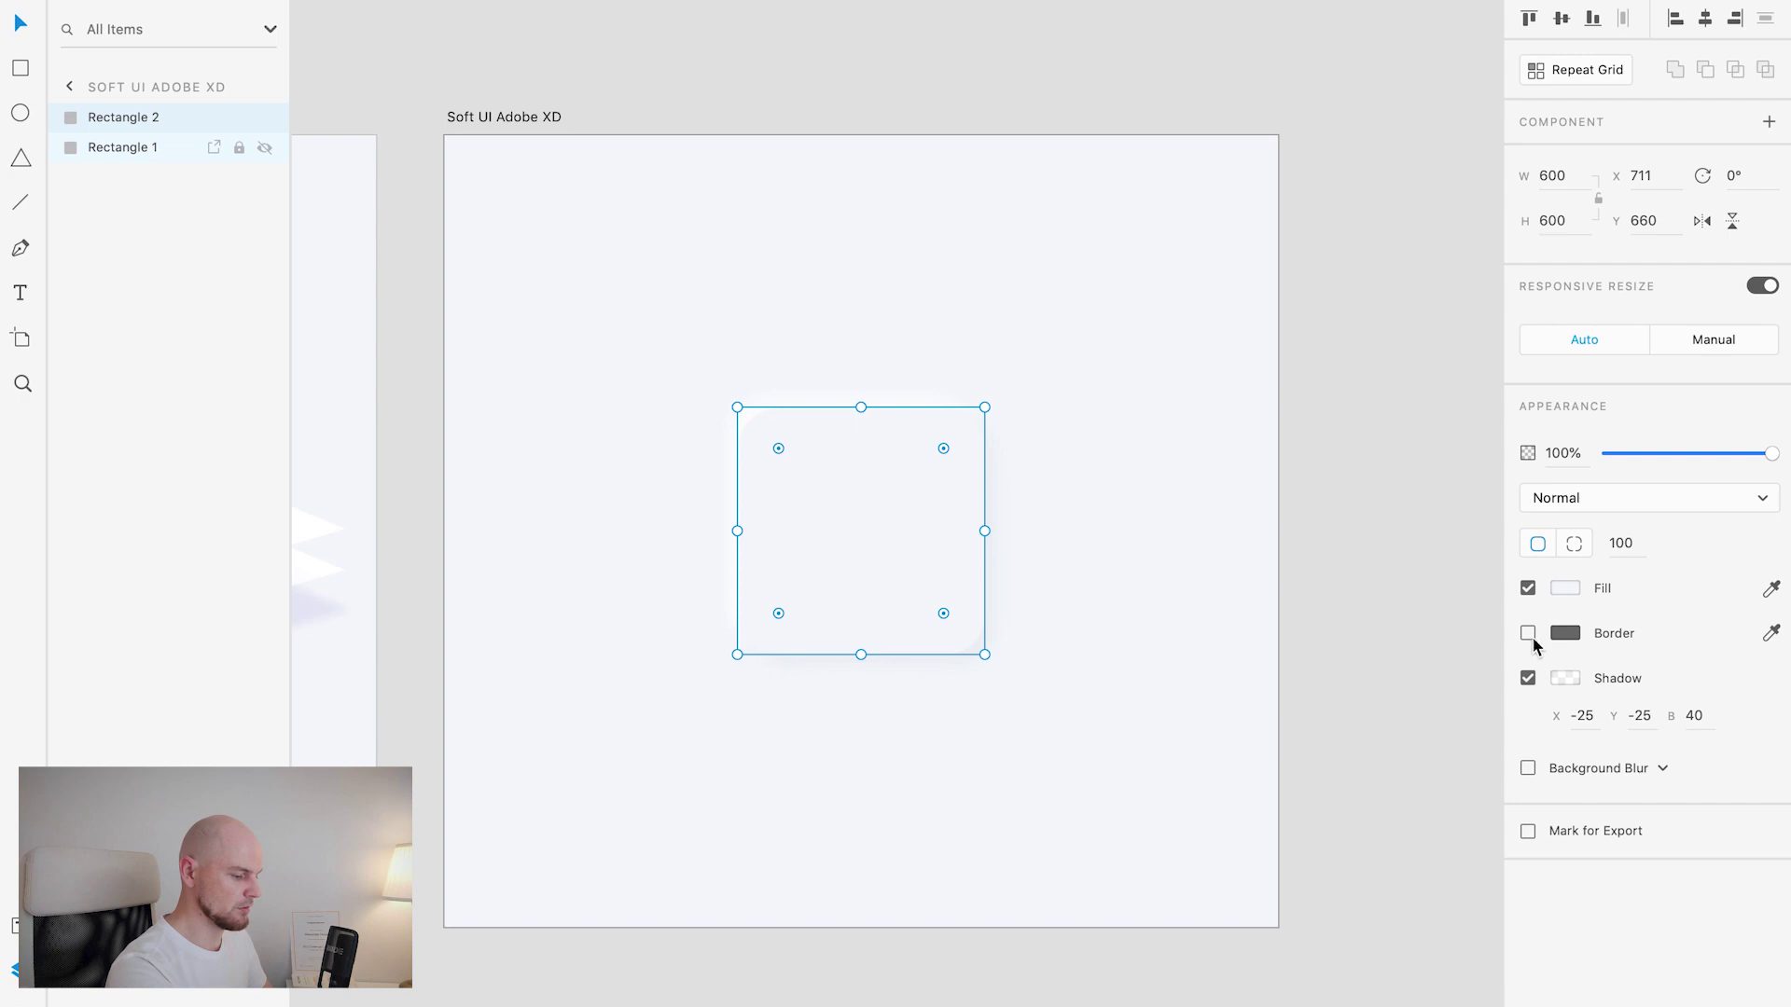
left_click(1527, 634)
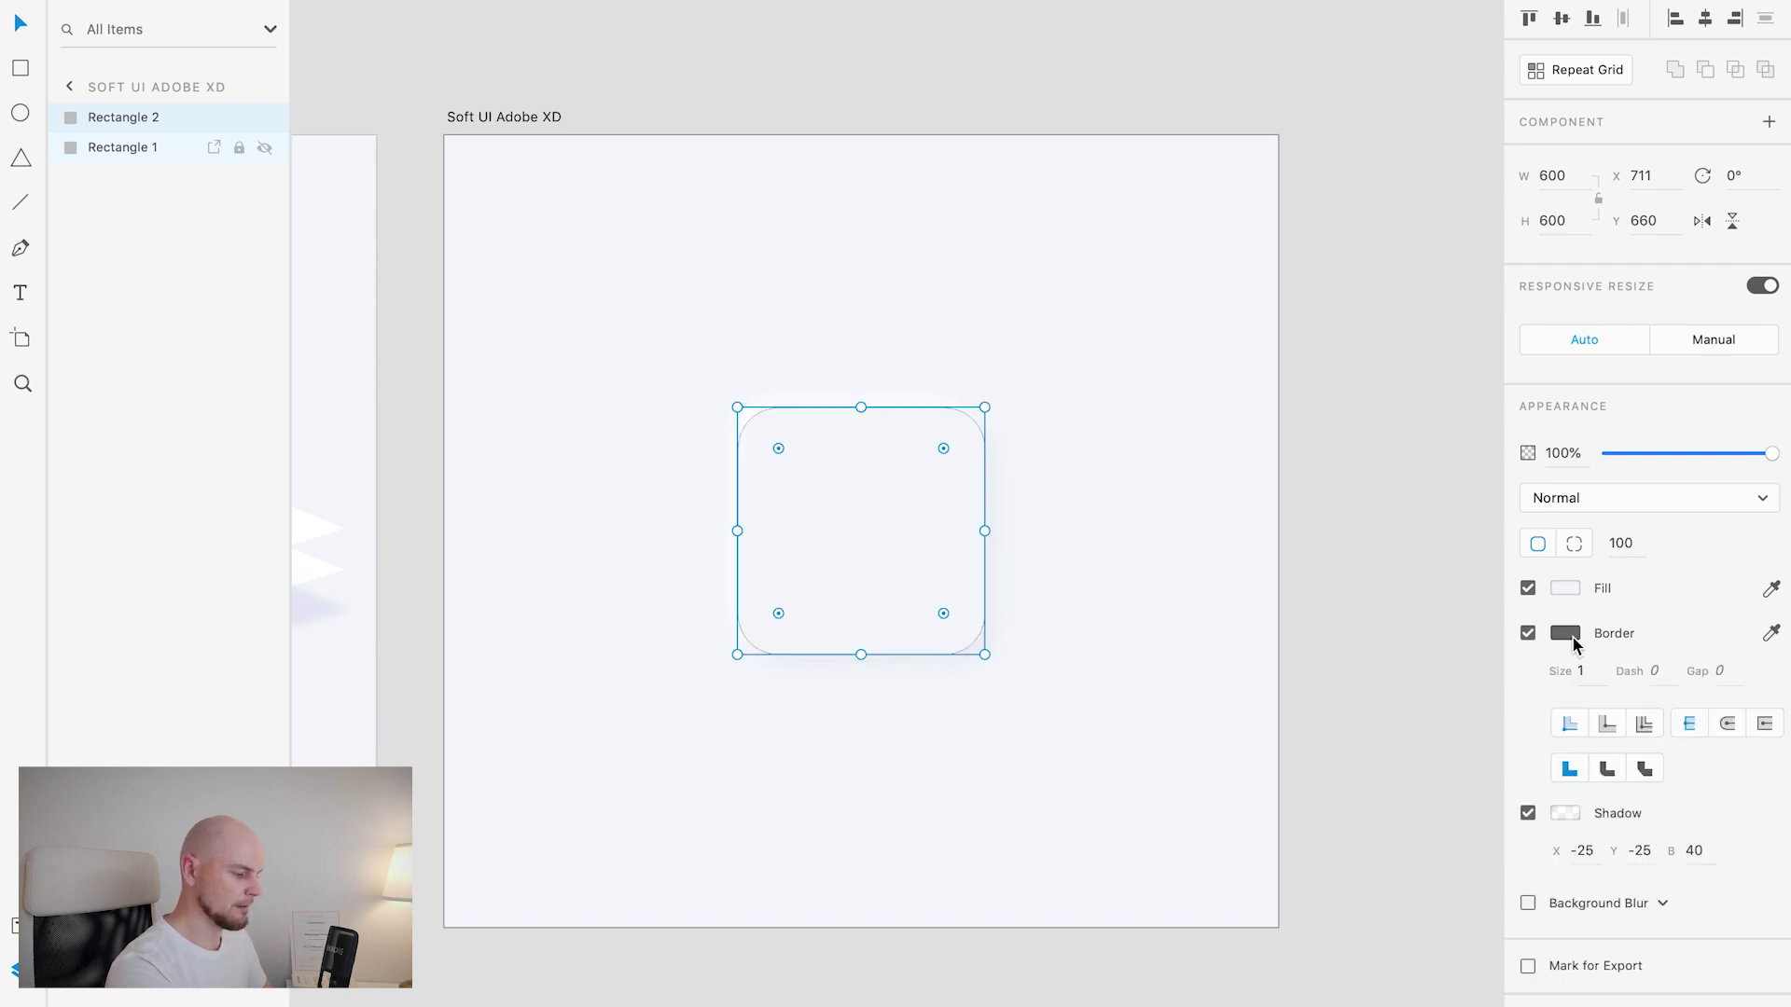
left_click(1565, 633)
left_click_drag(1436, 620, 1222, 481)
left_click(1129, 464)
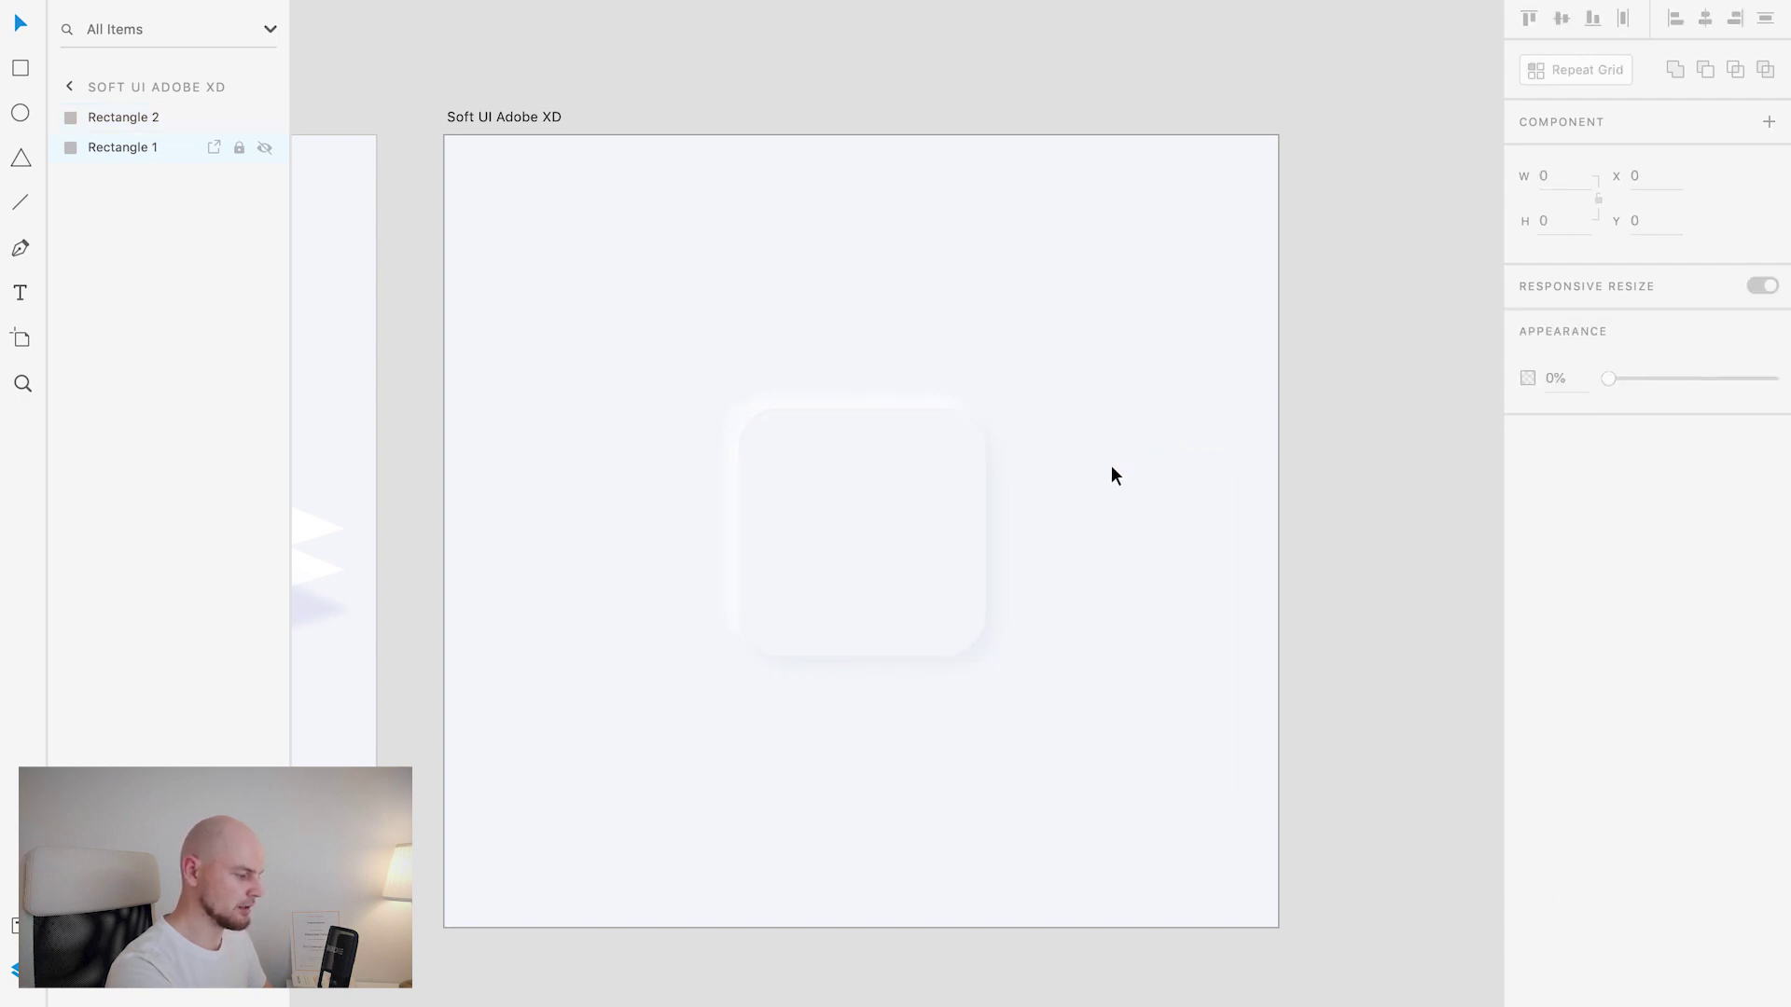
left_click(991, 558)
left_click(1585, 669)
type("3")
key("Return")
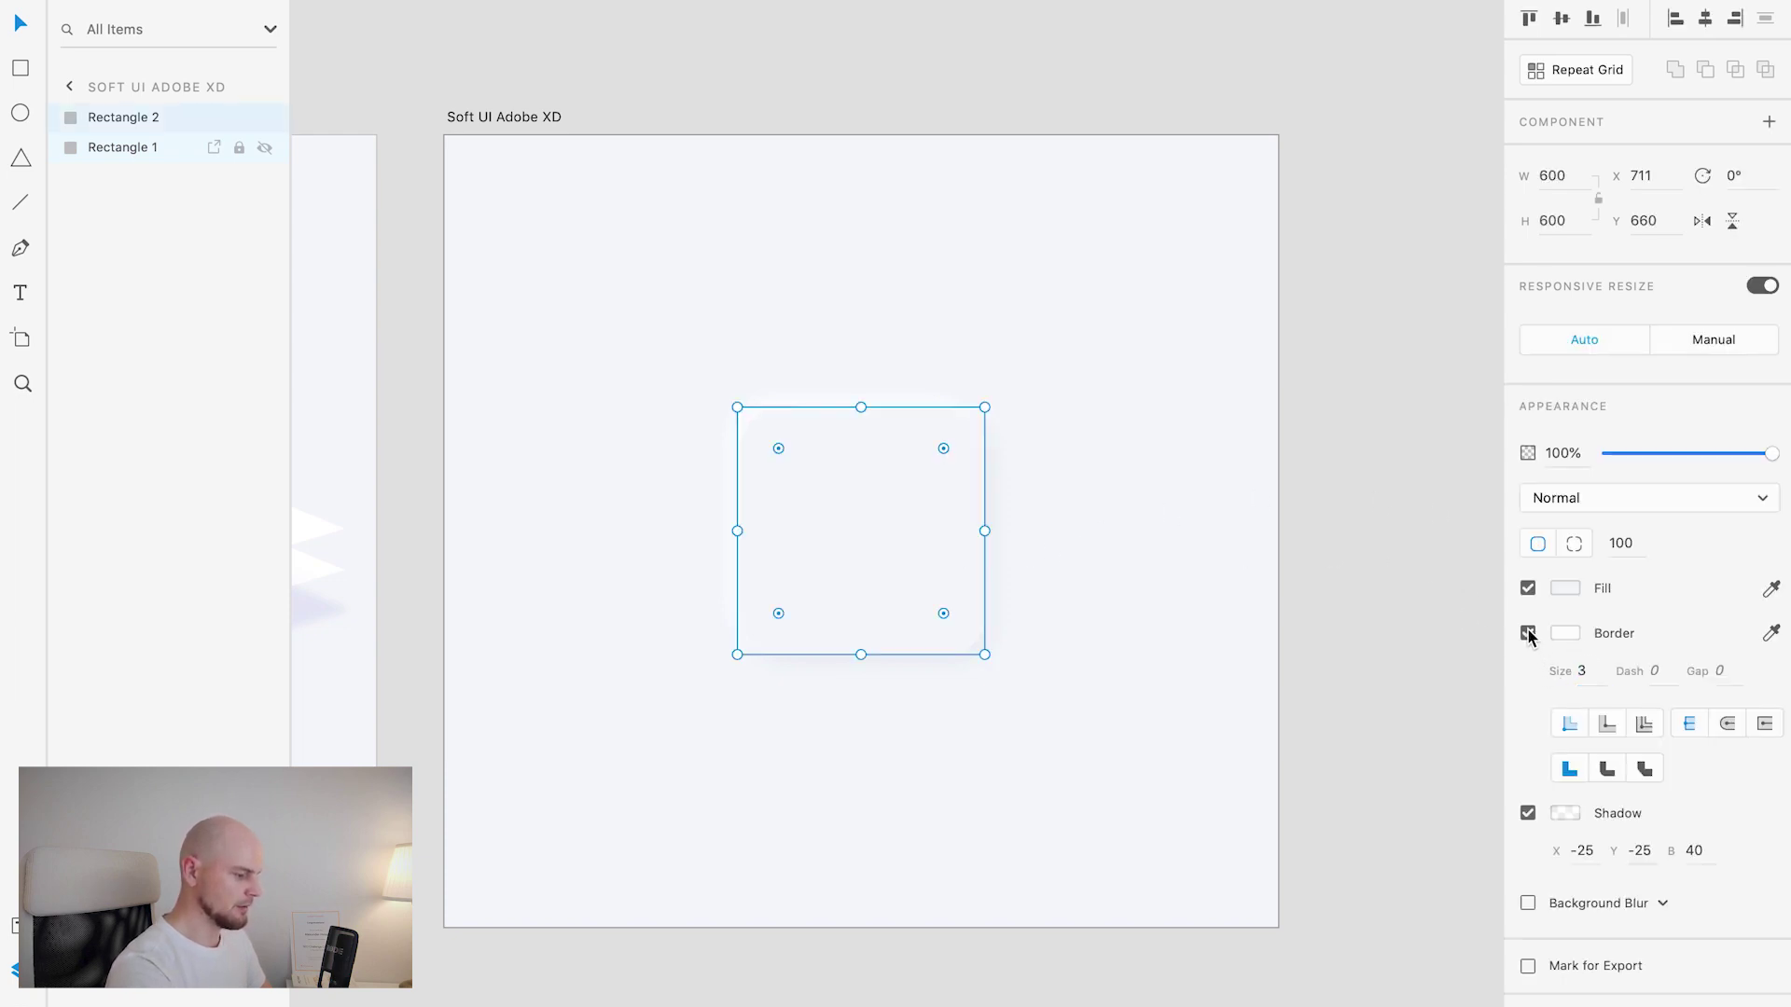
Step: Compare the top square with and without its white border, leave the border off and deselect the square
left_click(1528, 633)
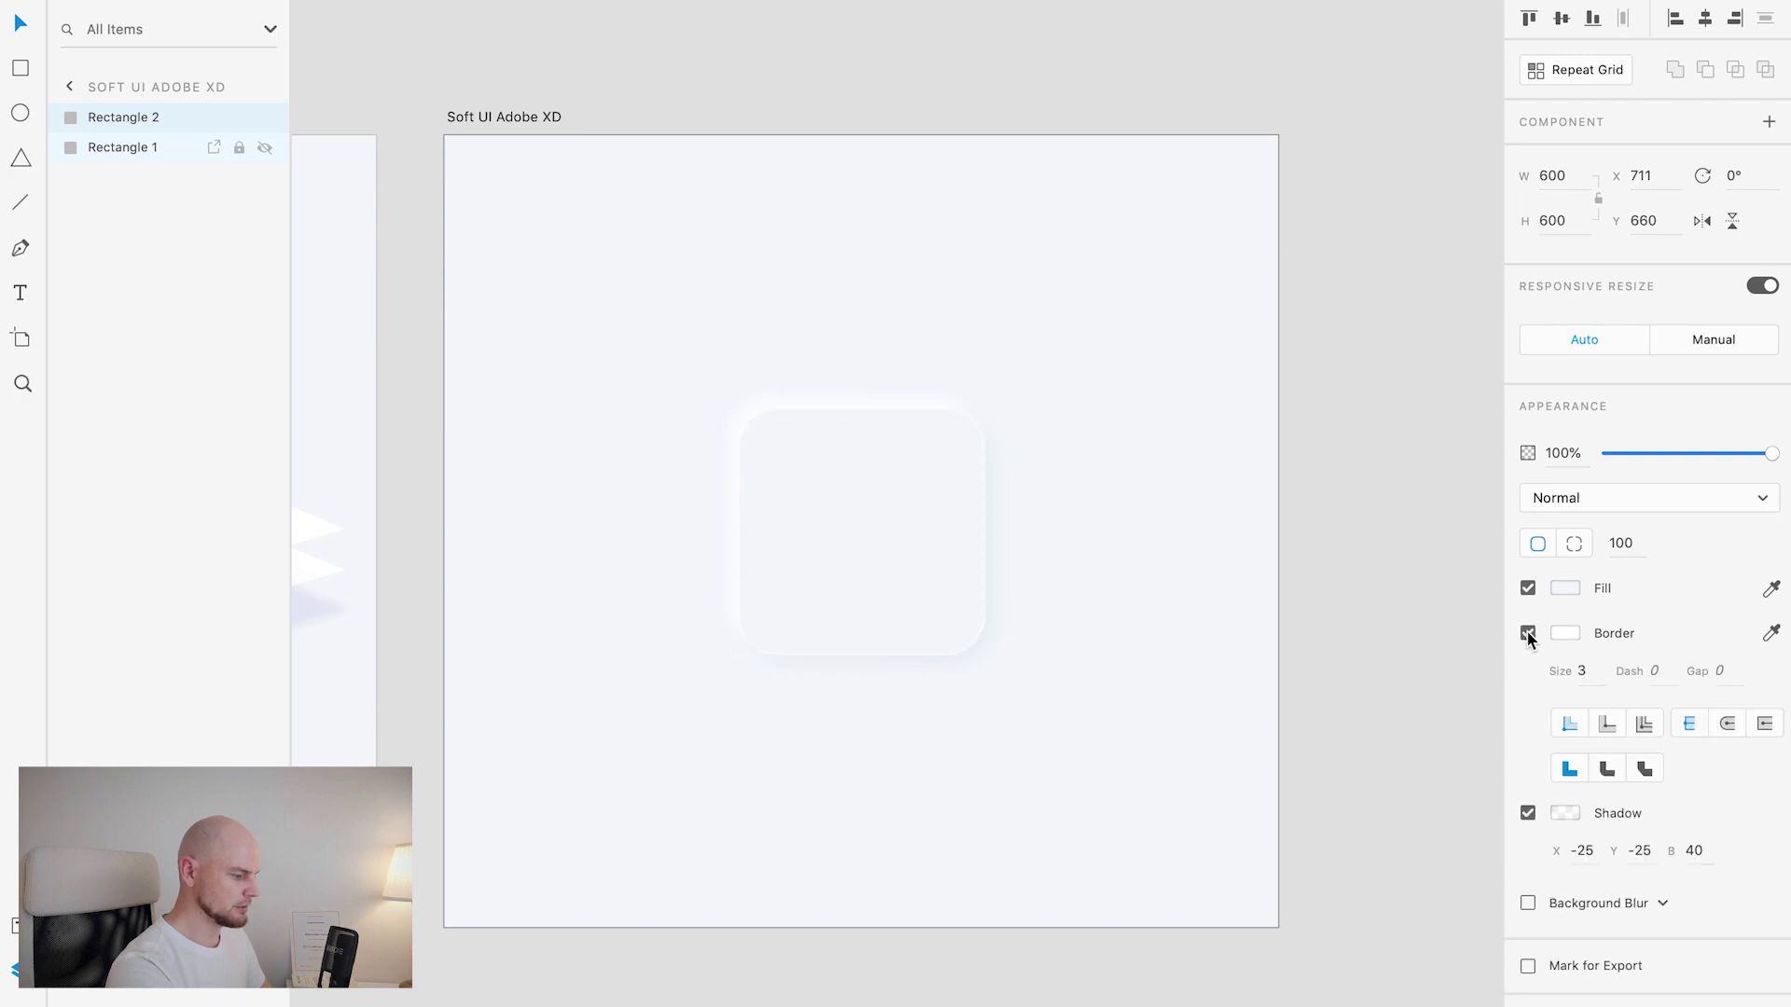
left_click(1528, 635)
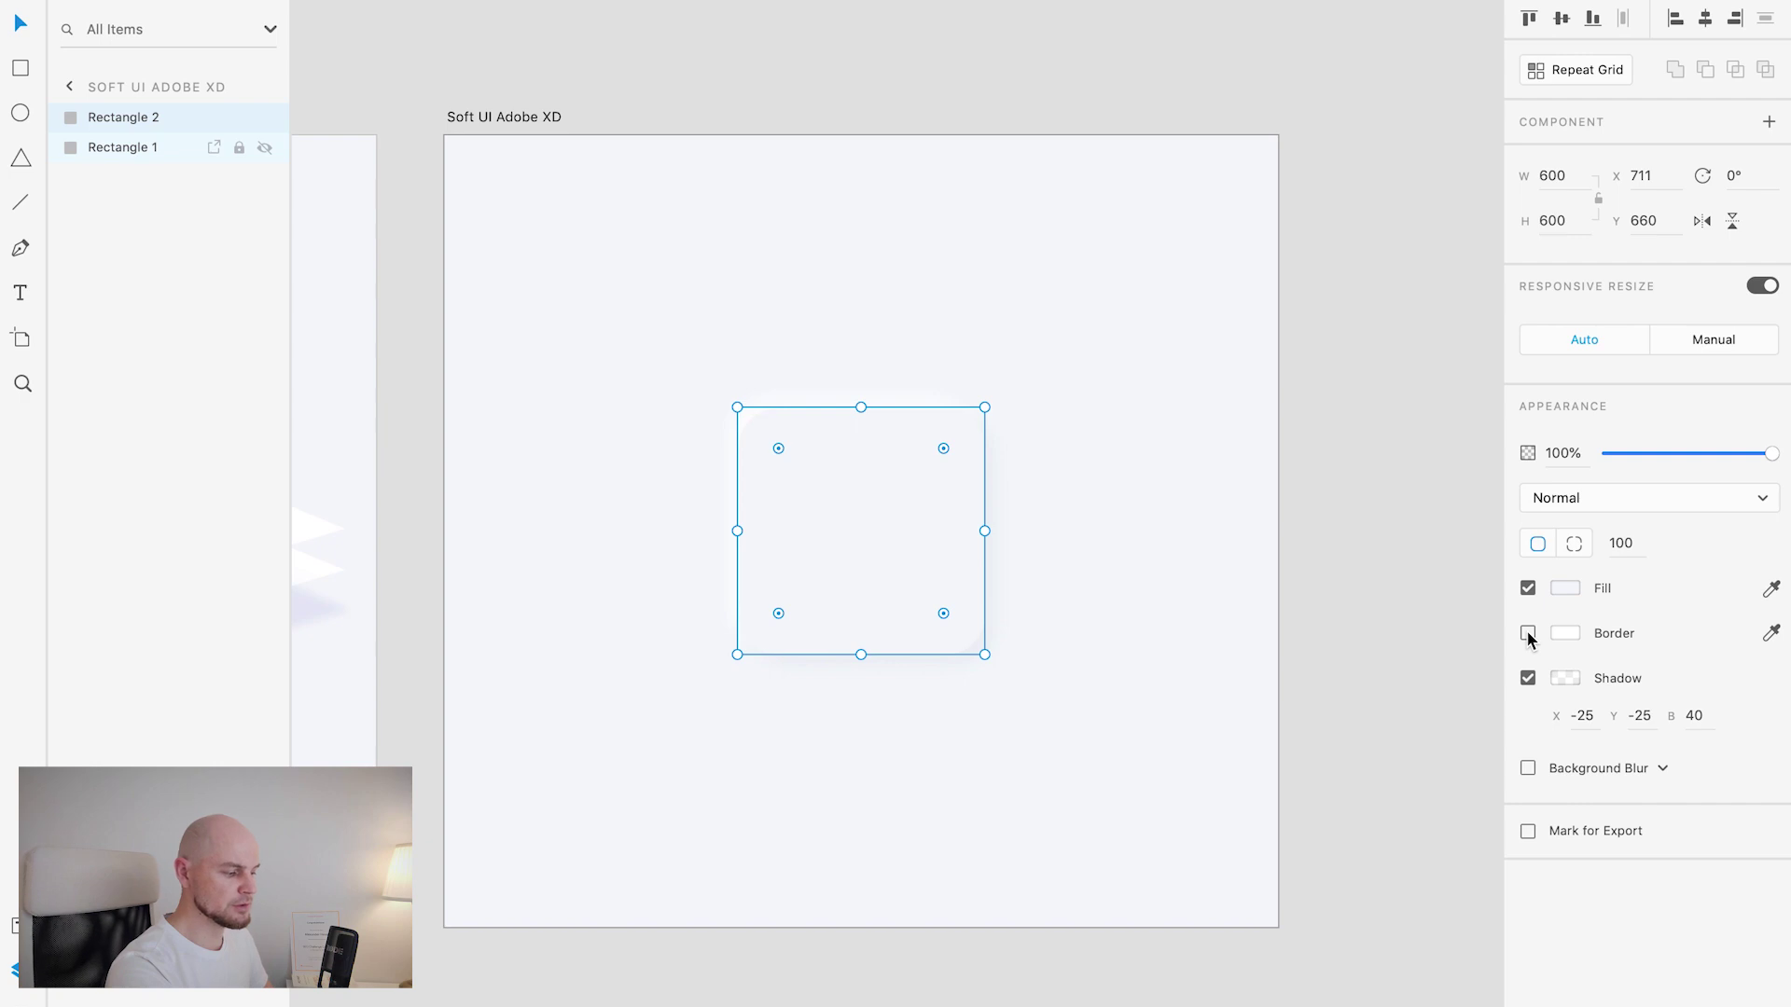
left_click(1528, 633)
left_click(1528, 633)
left_click(1528, 633)
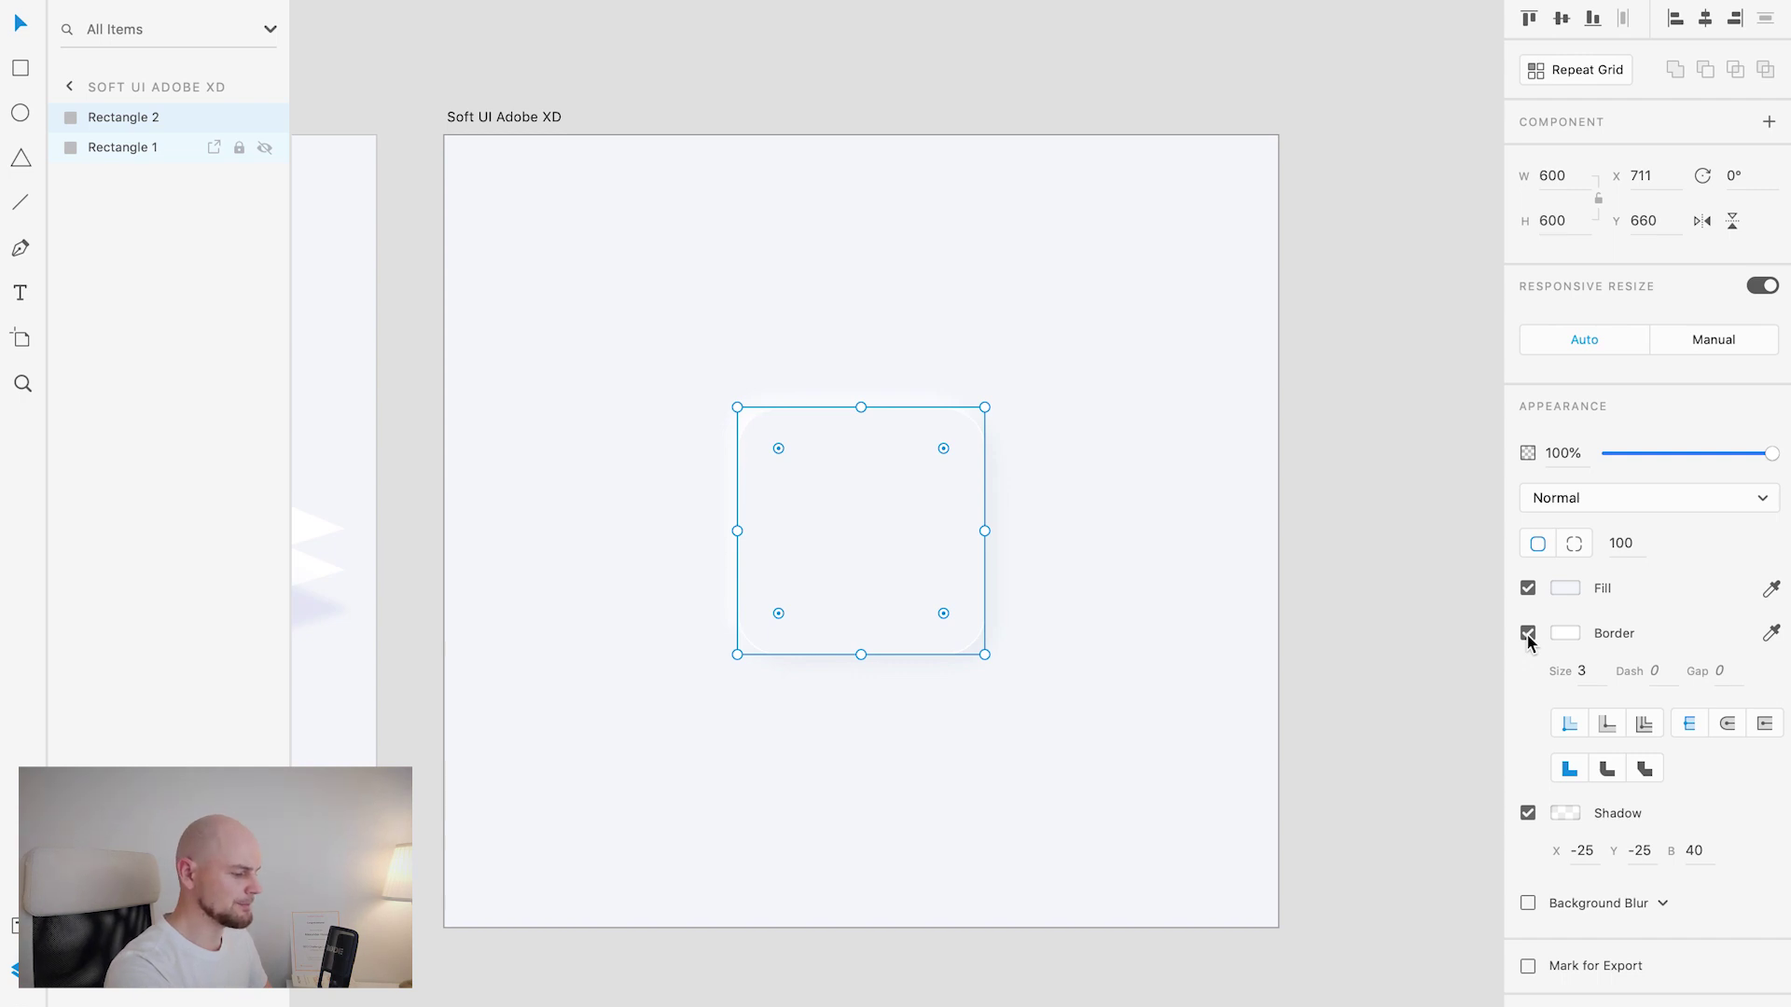
left_click(1527, 634)
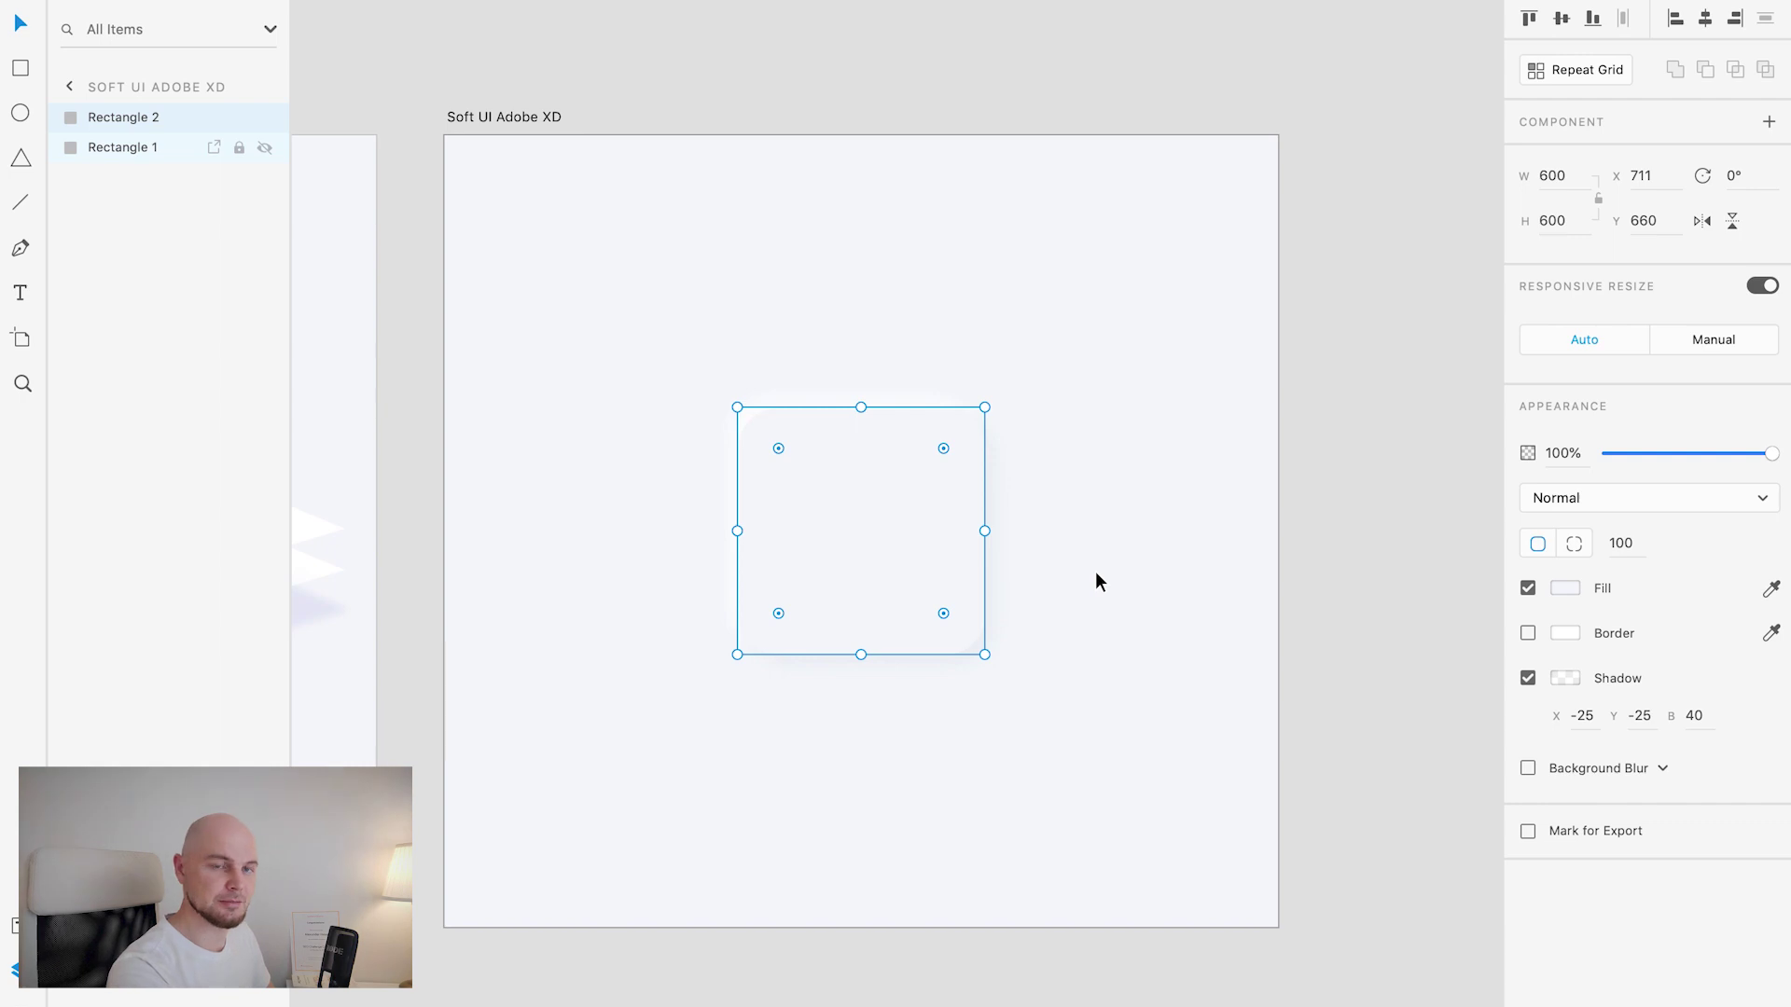
left_click(1069, 583)
Step: Duplicate the top square twice in place and fill the topmost copy with light grey #E6E6E6
left_click(901, 580)
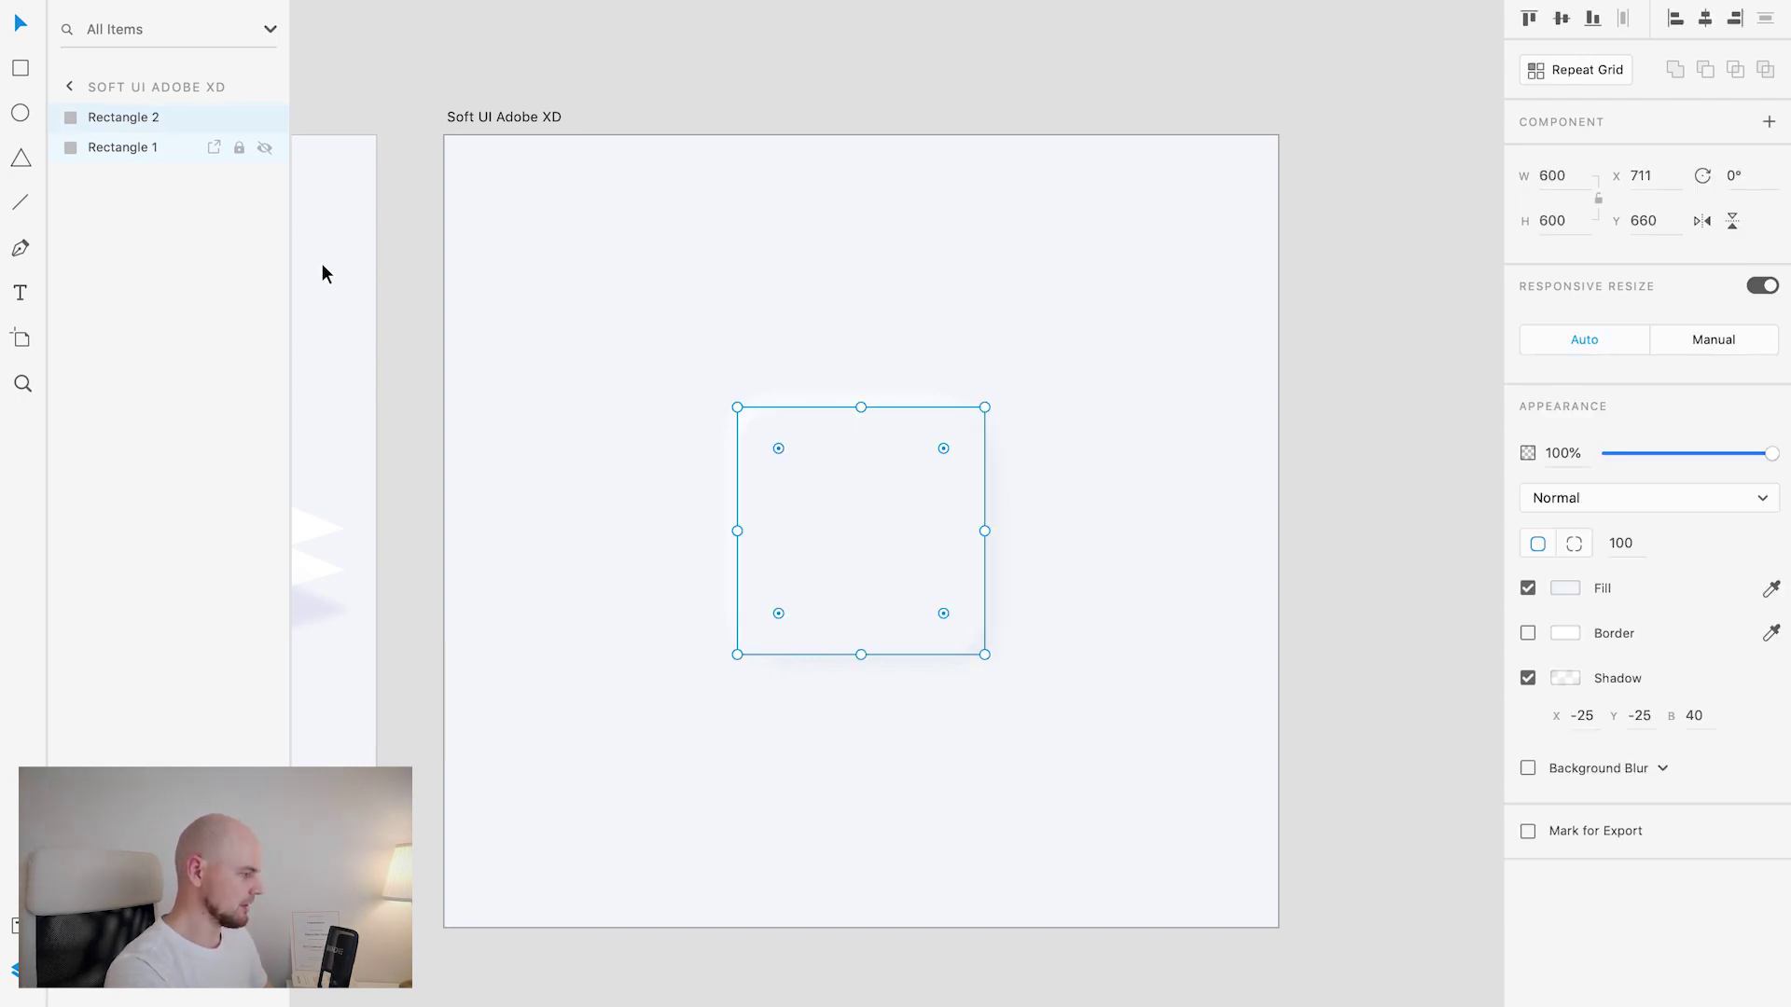
key("super+d")
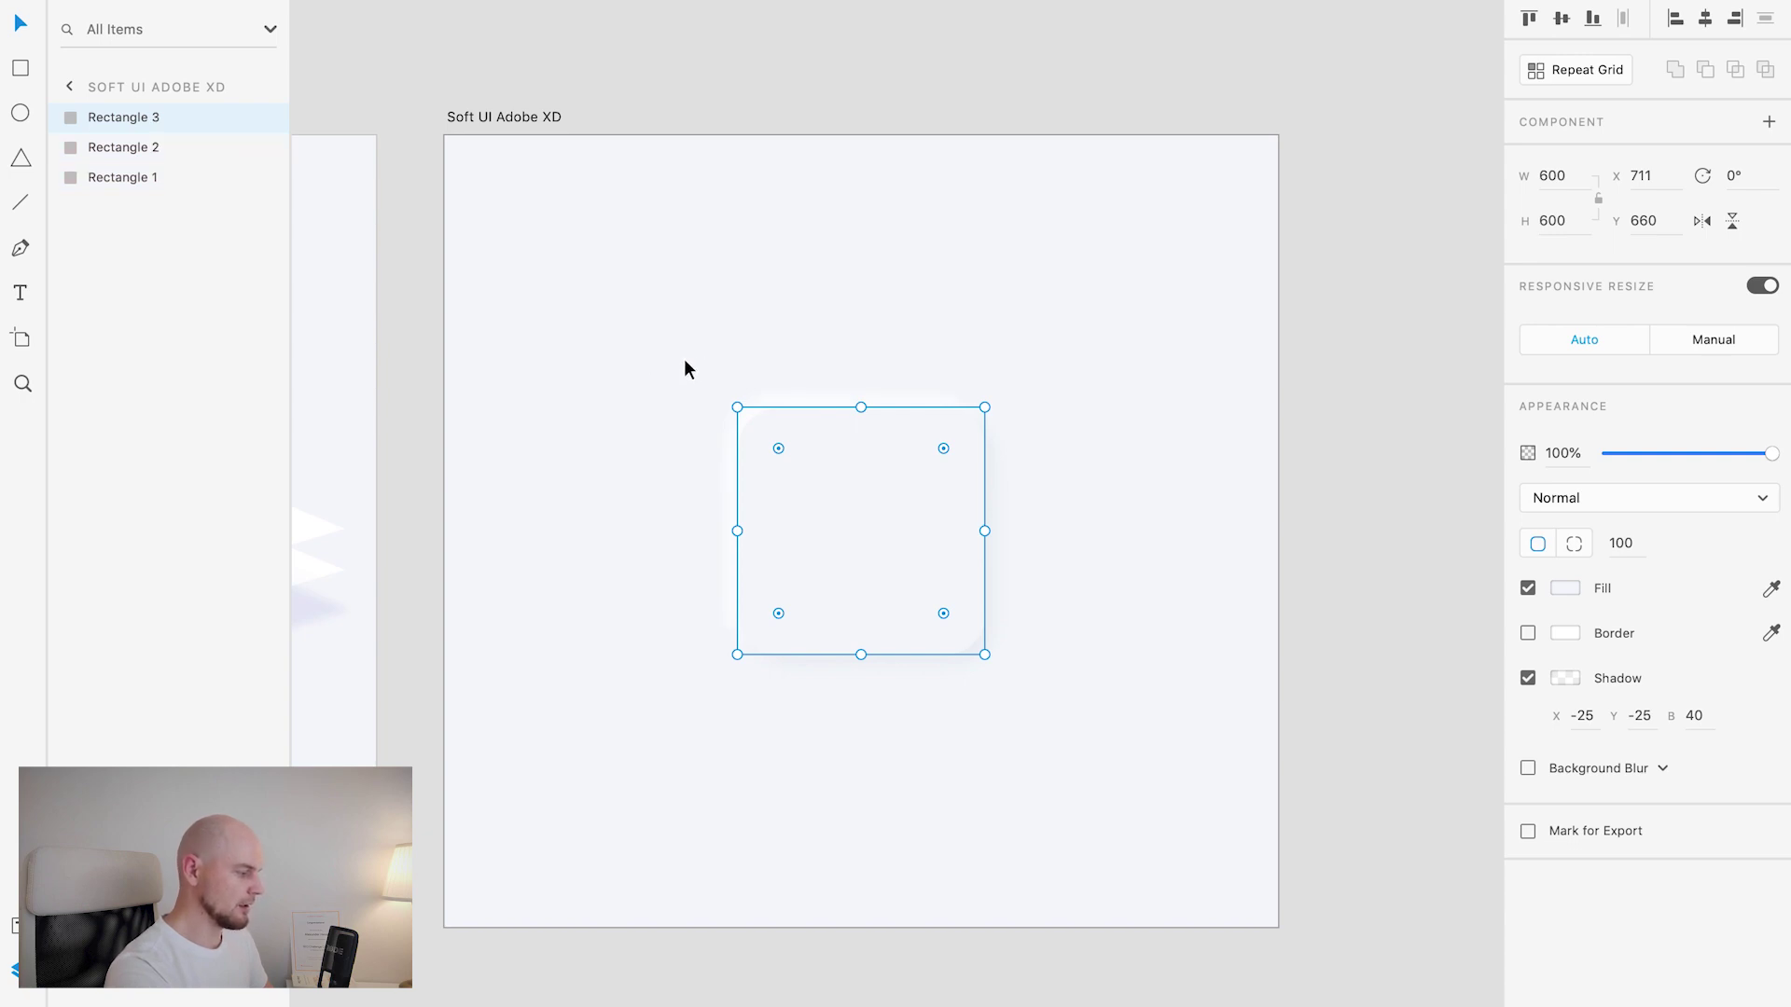
key("super+d")
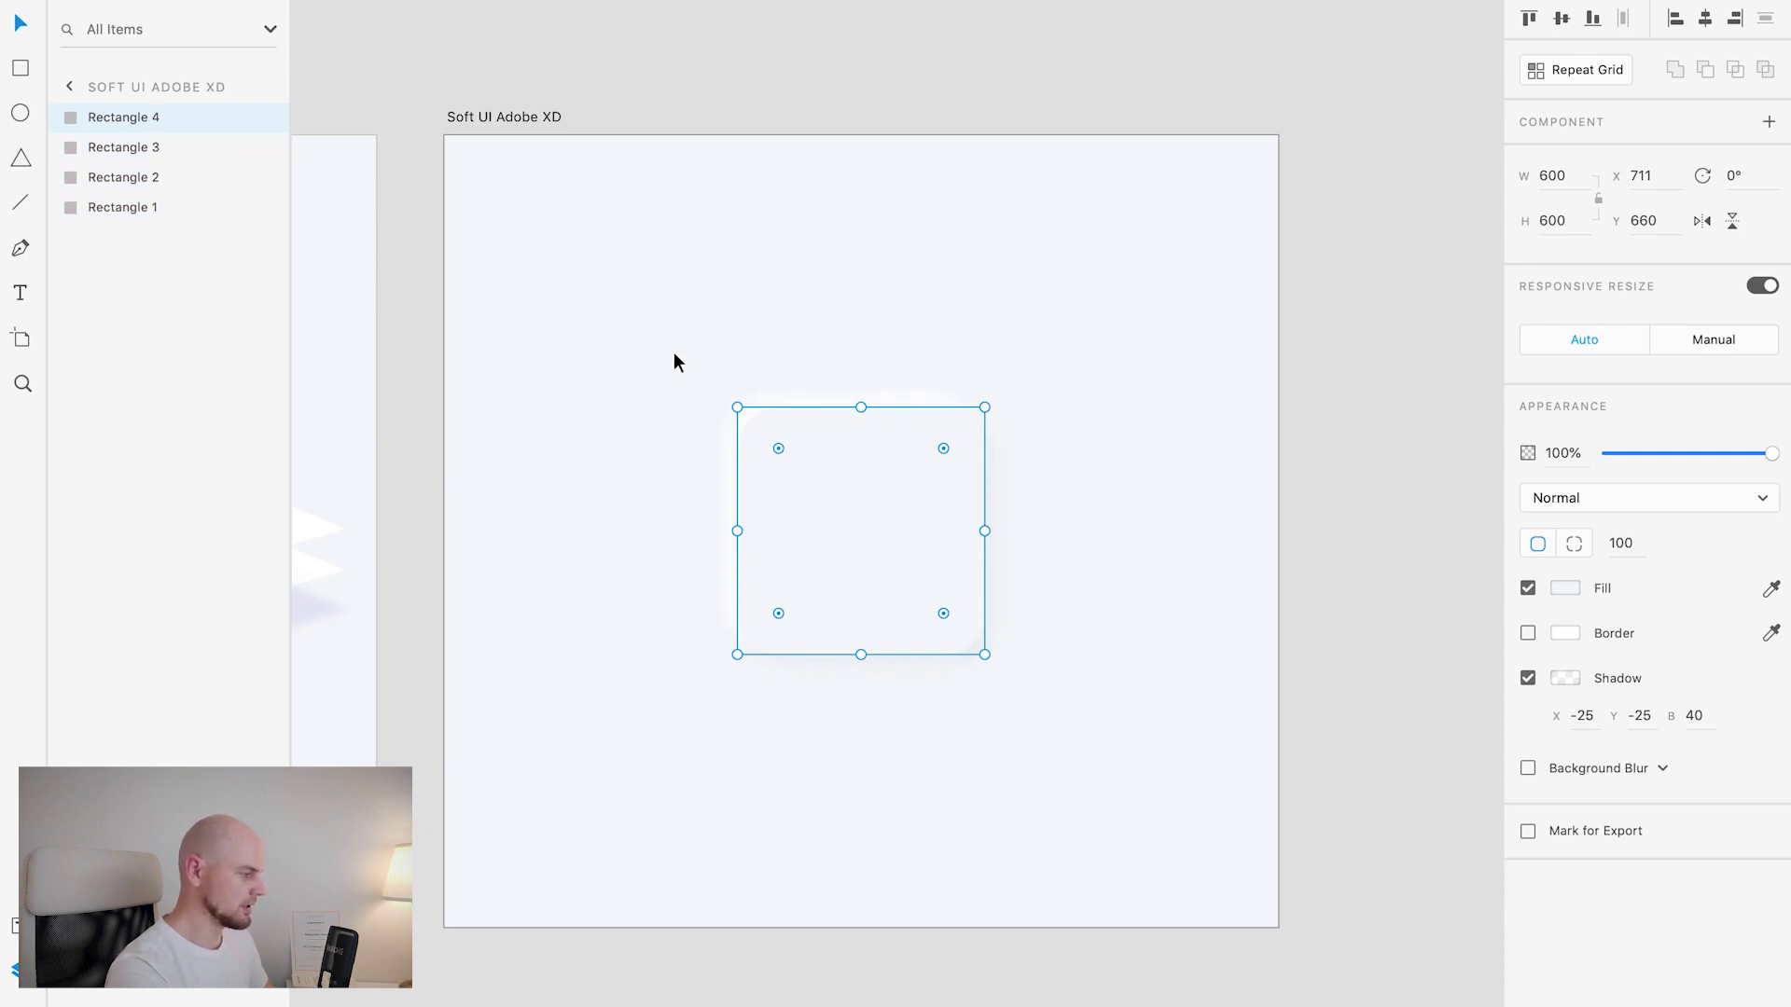
left_click(1564, 589)
left_click_drag(1301, 499, 1234, 481)
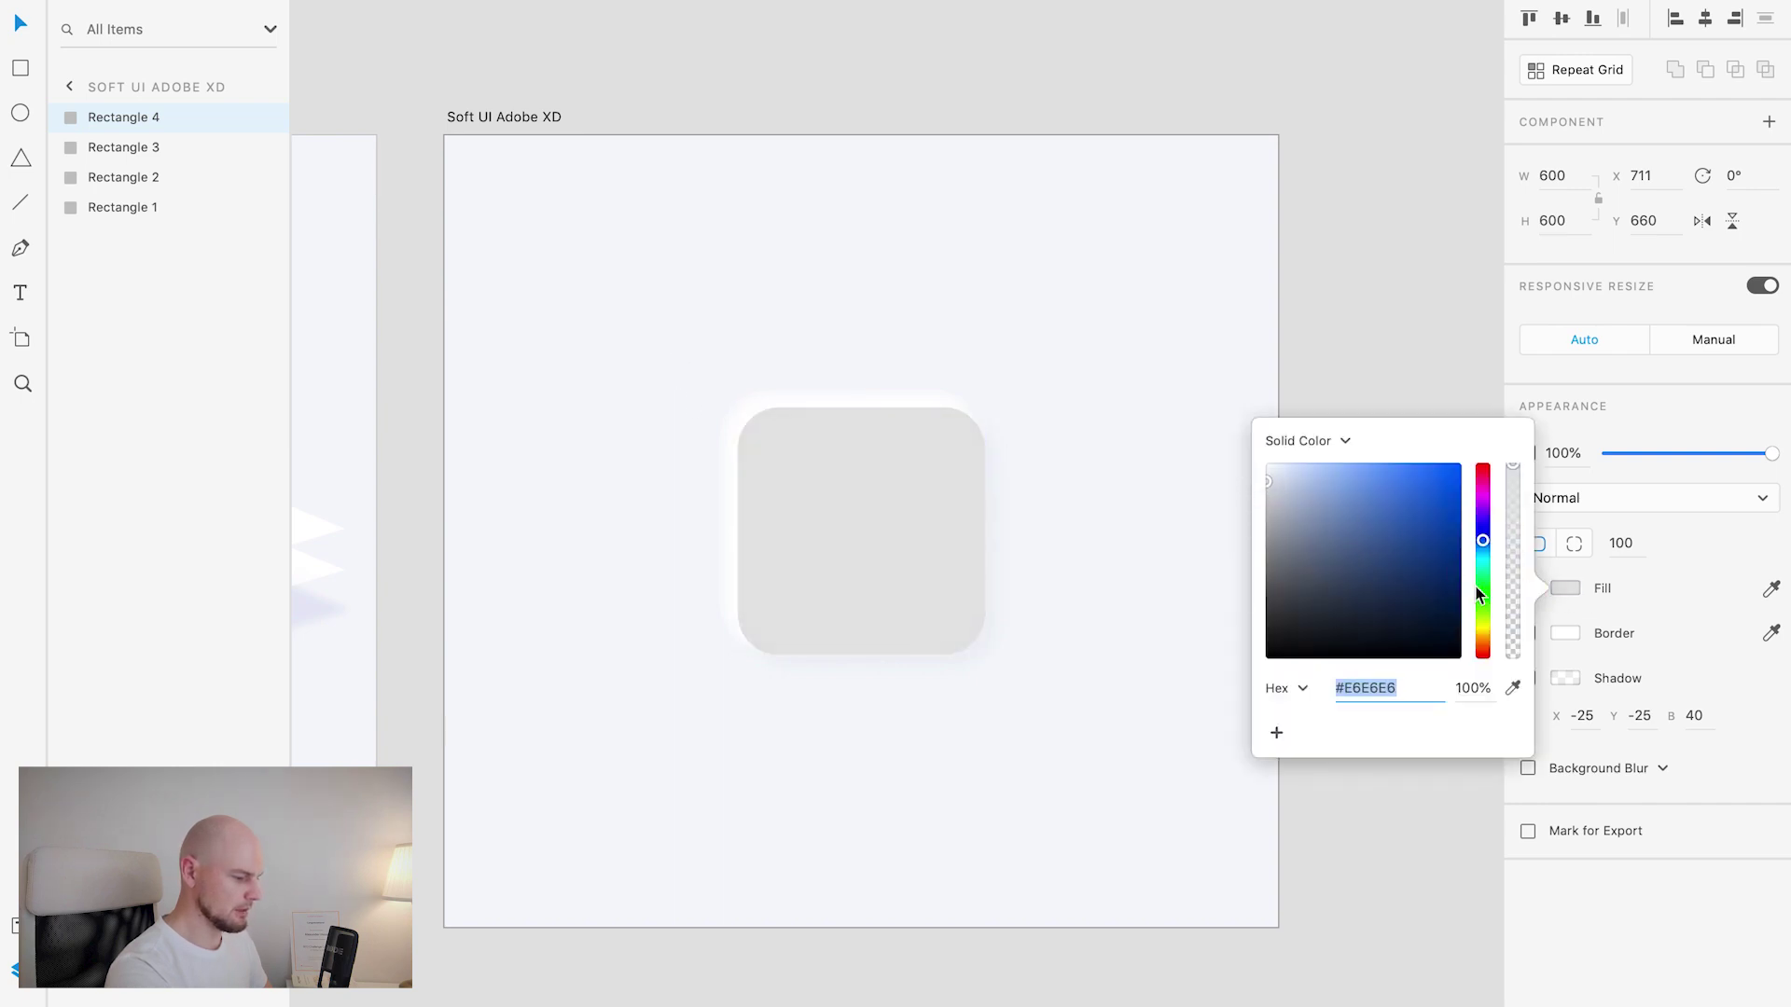
left_click(1609, 660)
Step: Turn off the shadow of the topmost grey copy and of Rectangle 3 beneath it
left_click(1528, 678)
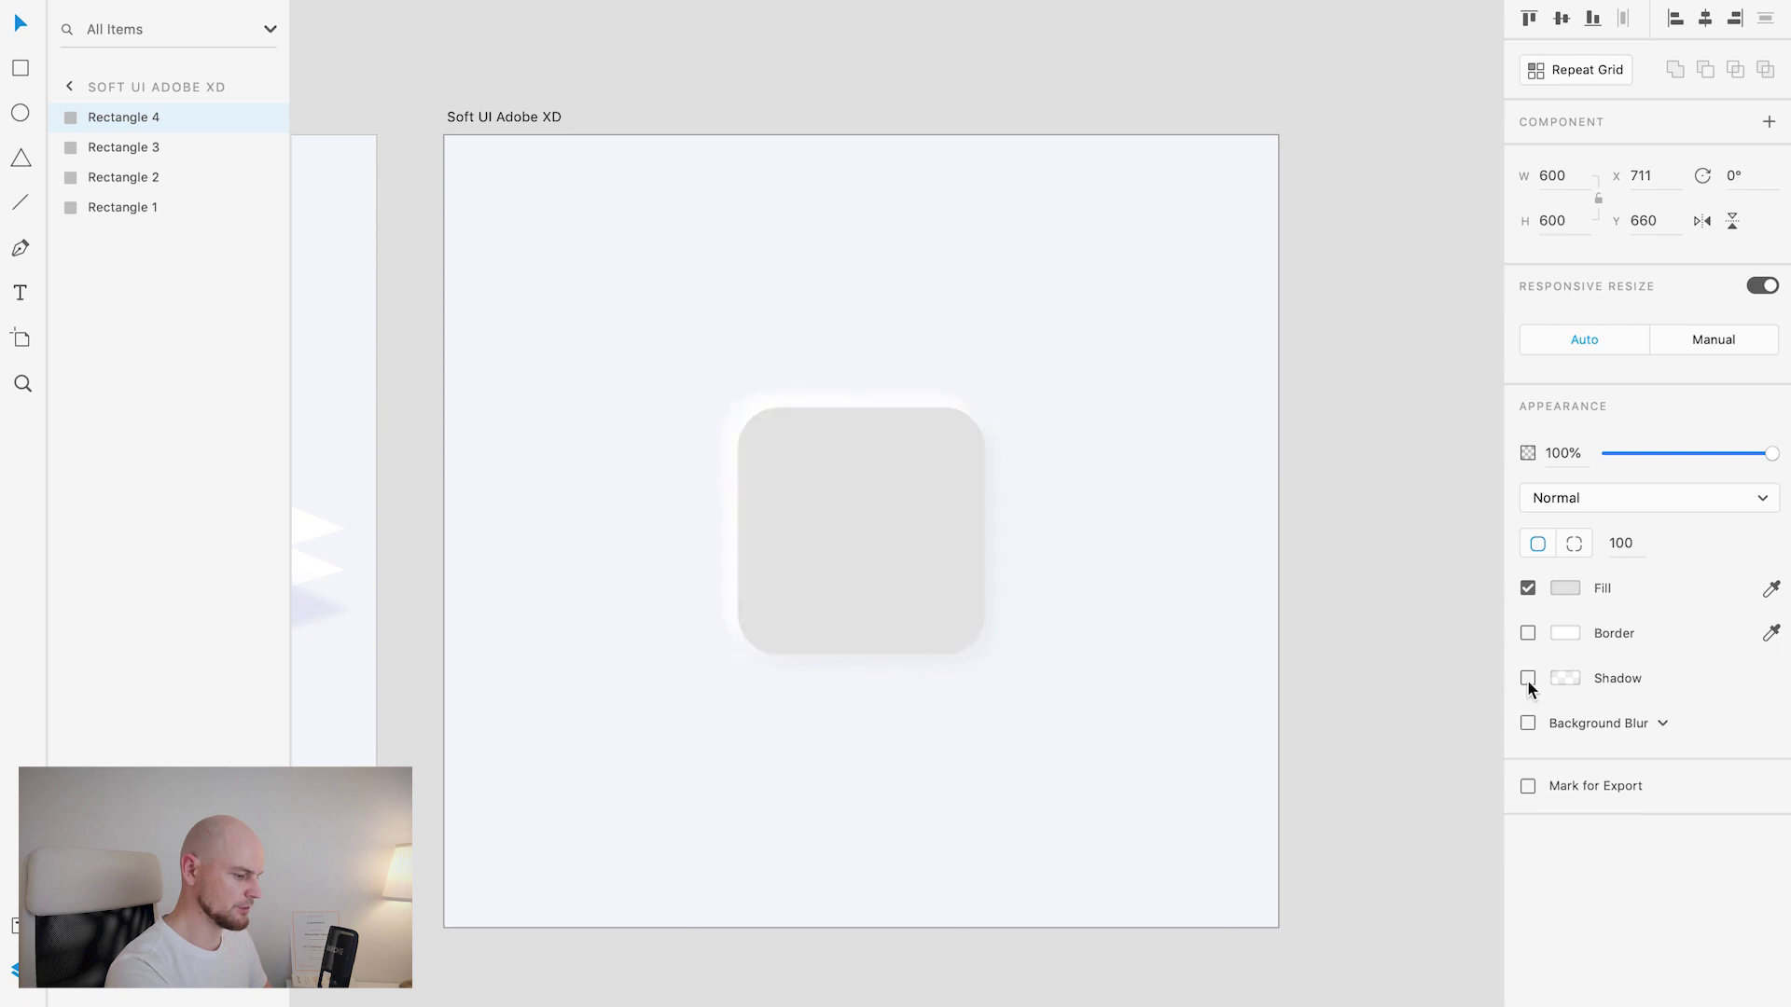
left_click(165, 147)
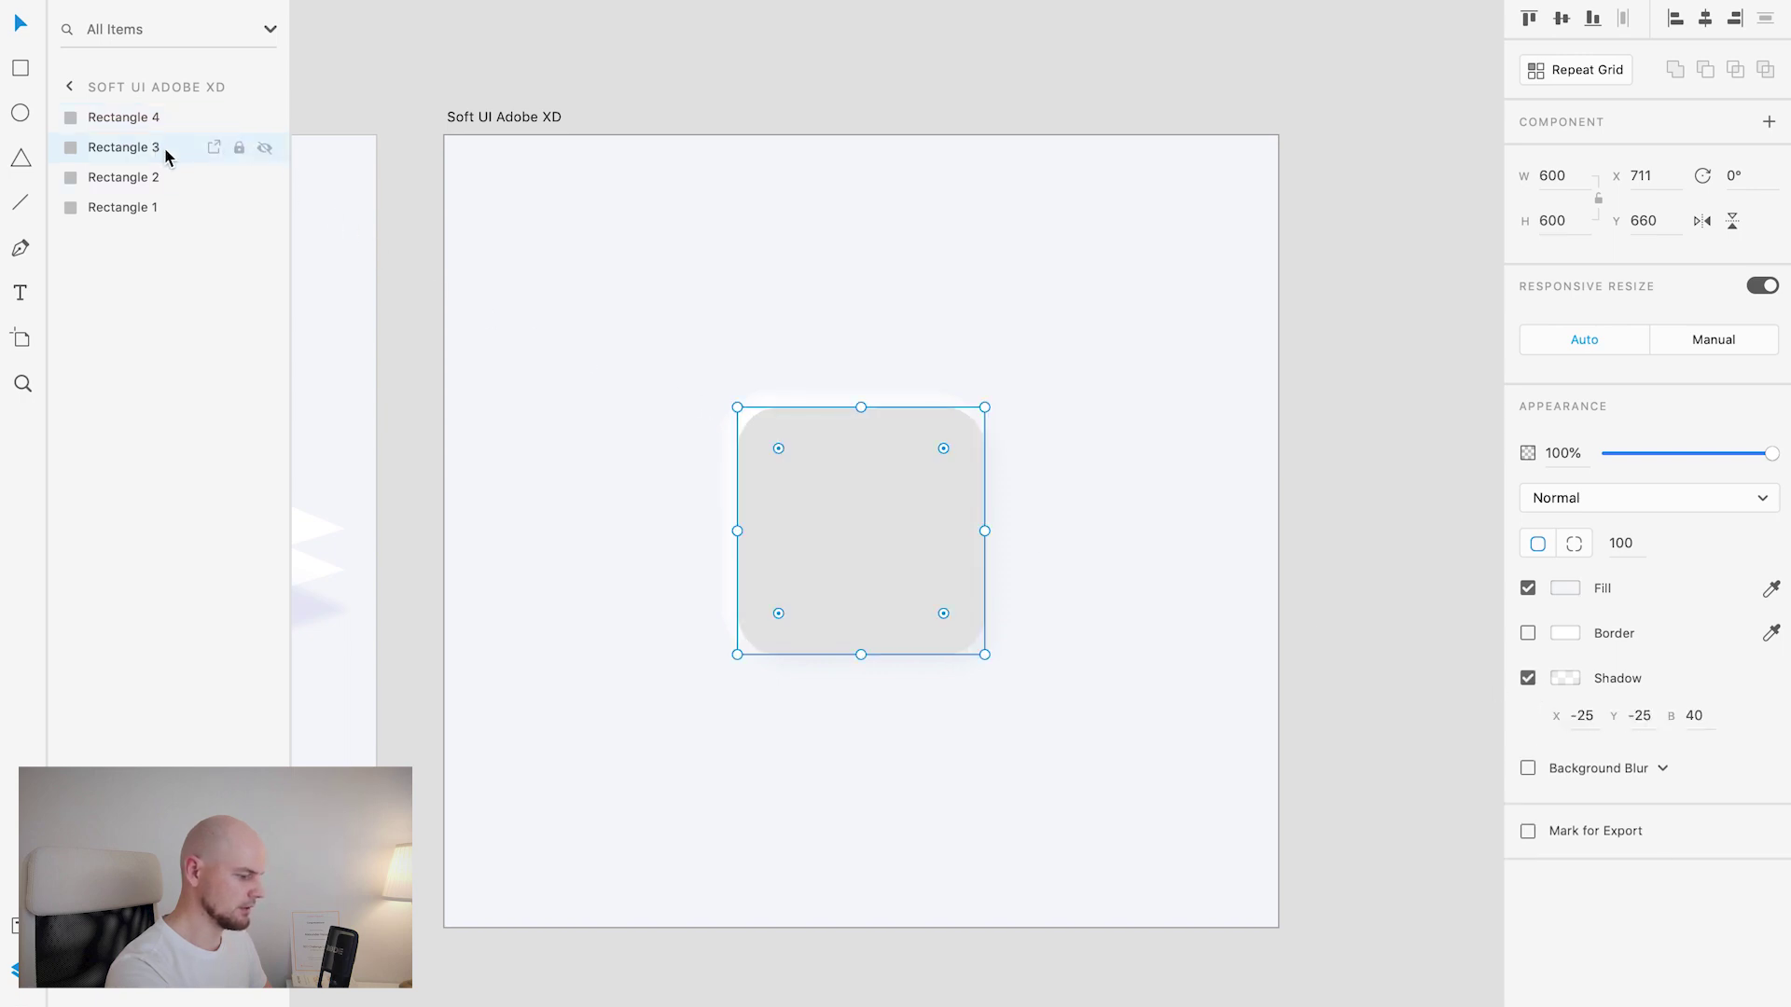
left_click(1528, 678)
left_click(929, 501)
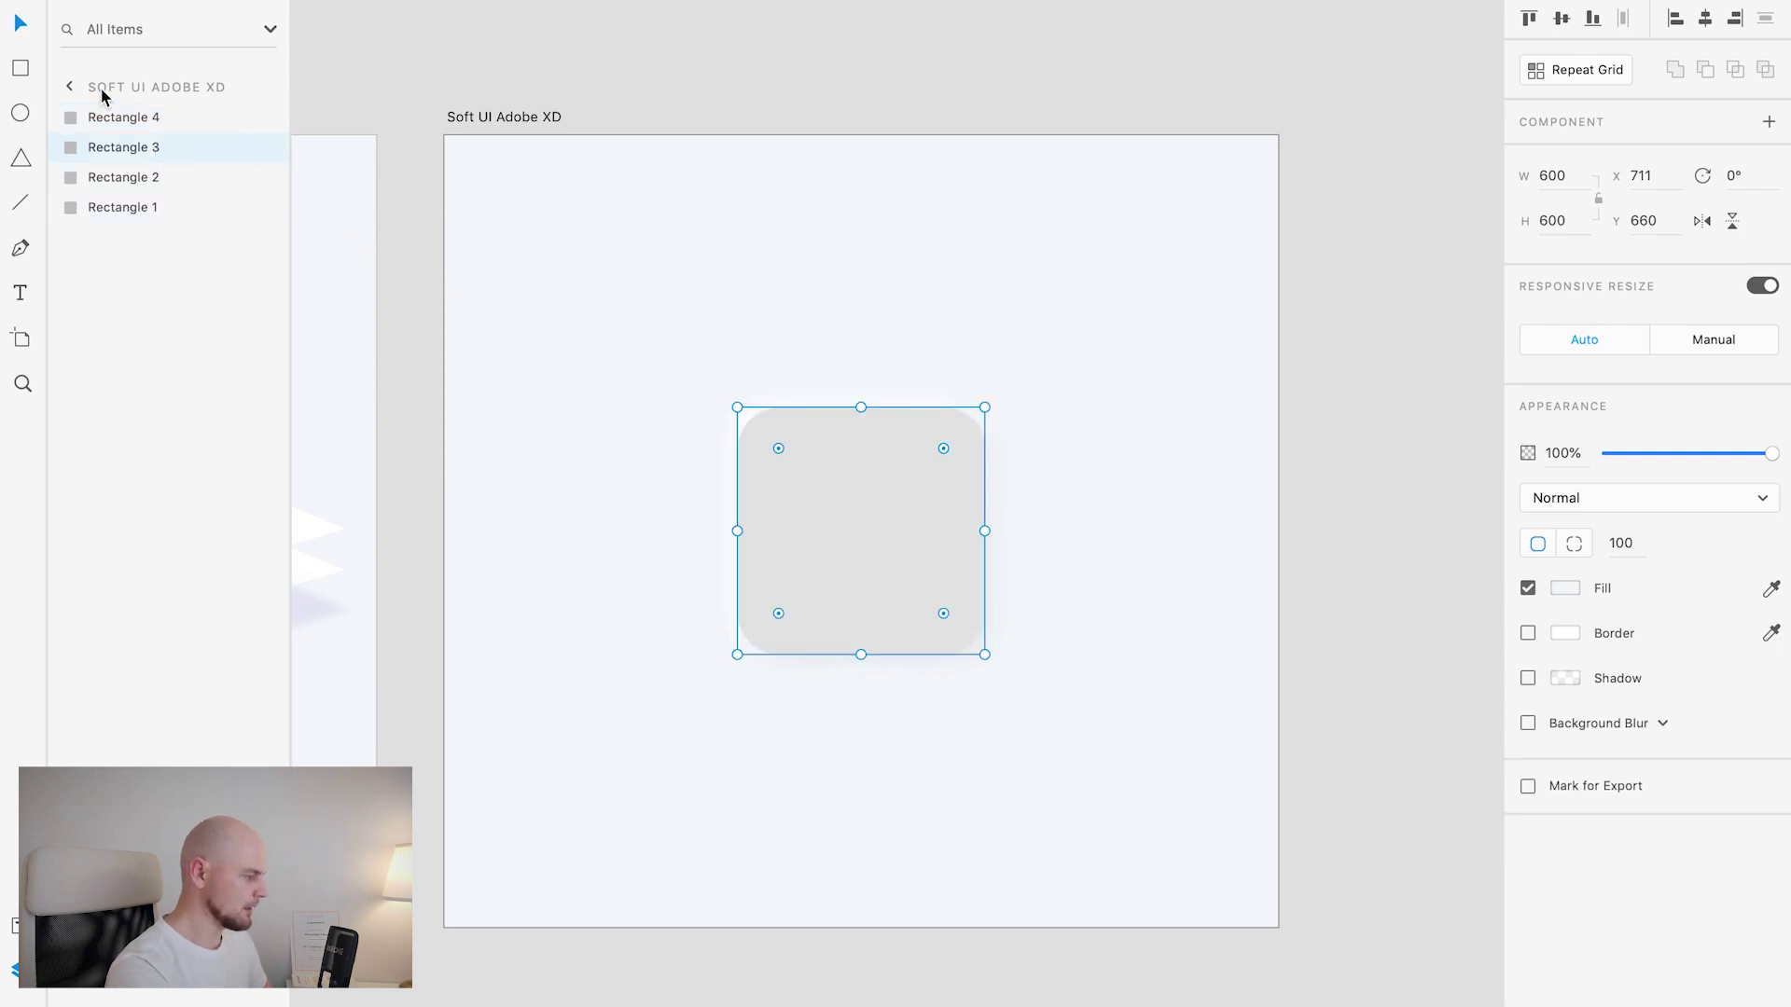
Step: Fill Rectangle 3, the copy beneath the grey one, with a darker blue-grey
left_click(1565, 593)
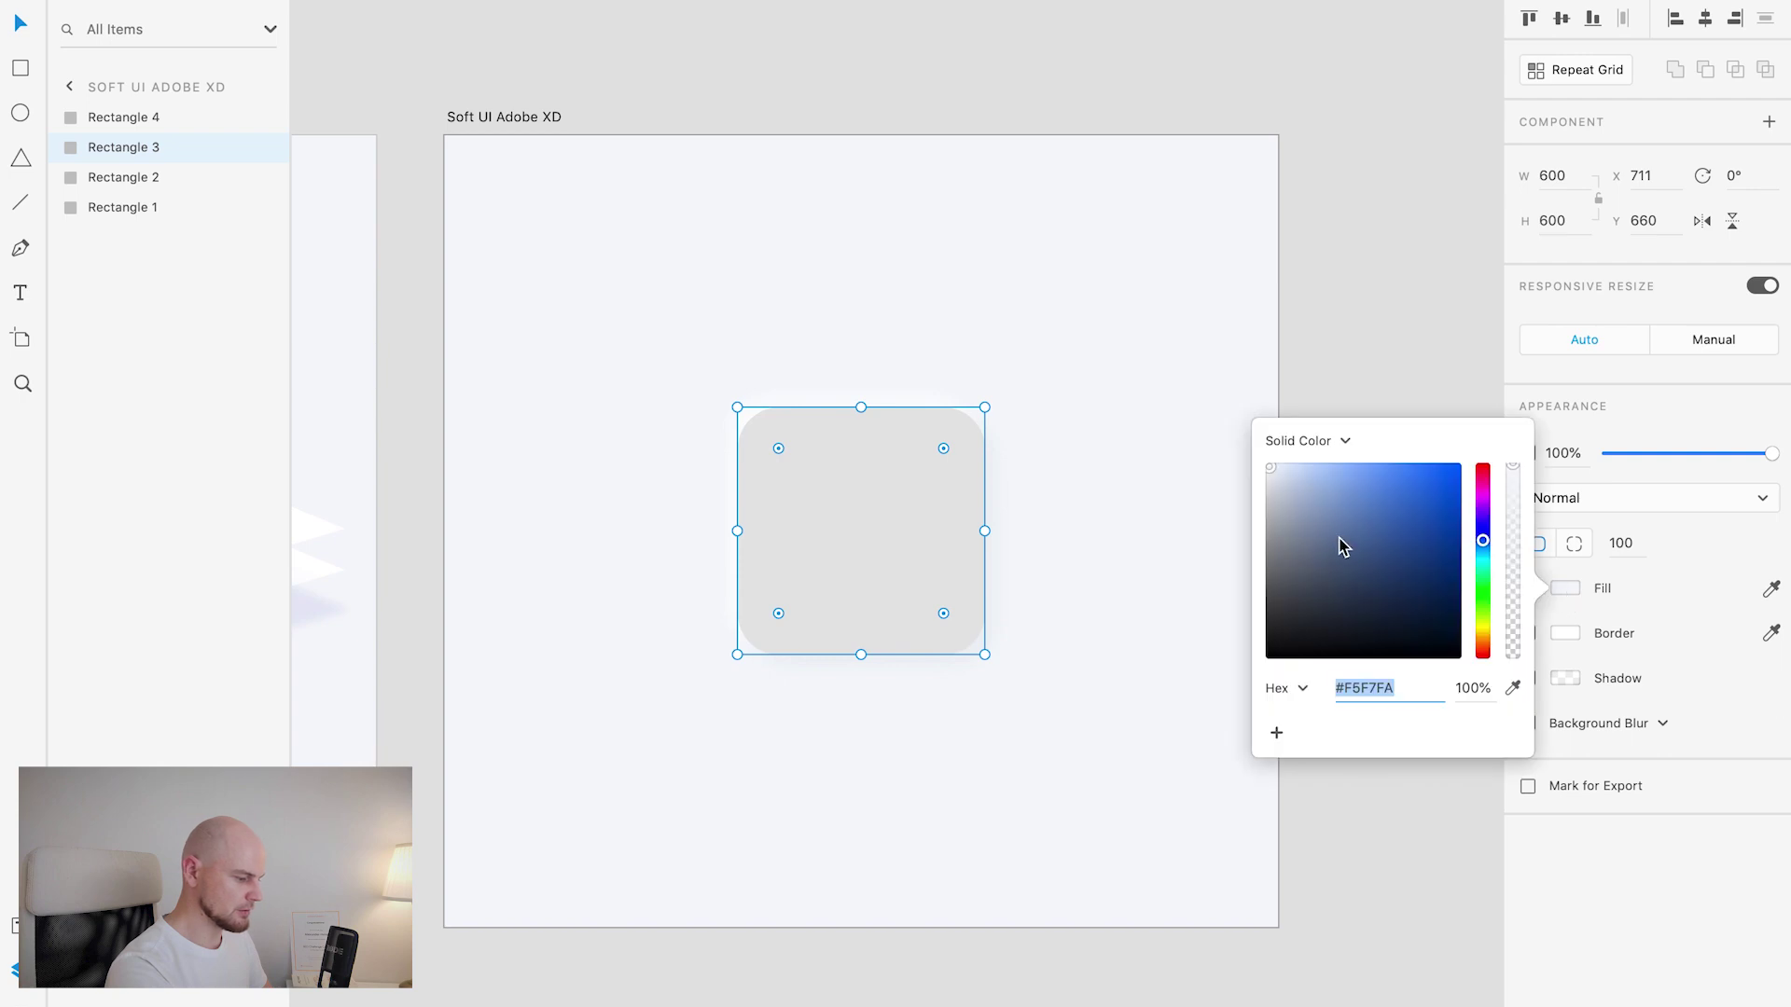
left_click(1310, 518)
left_click(1084, 494)
Step: Nudge the topmost grey square 8 px right and 8 px down to X 719, Y 668, and deselect it
left_click(859, 481)
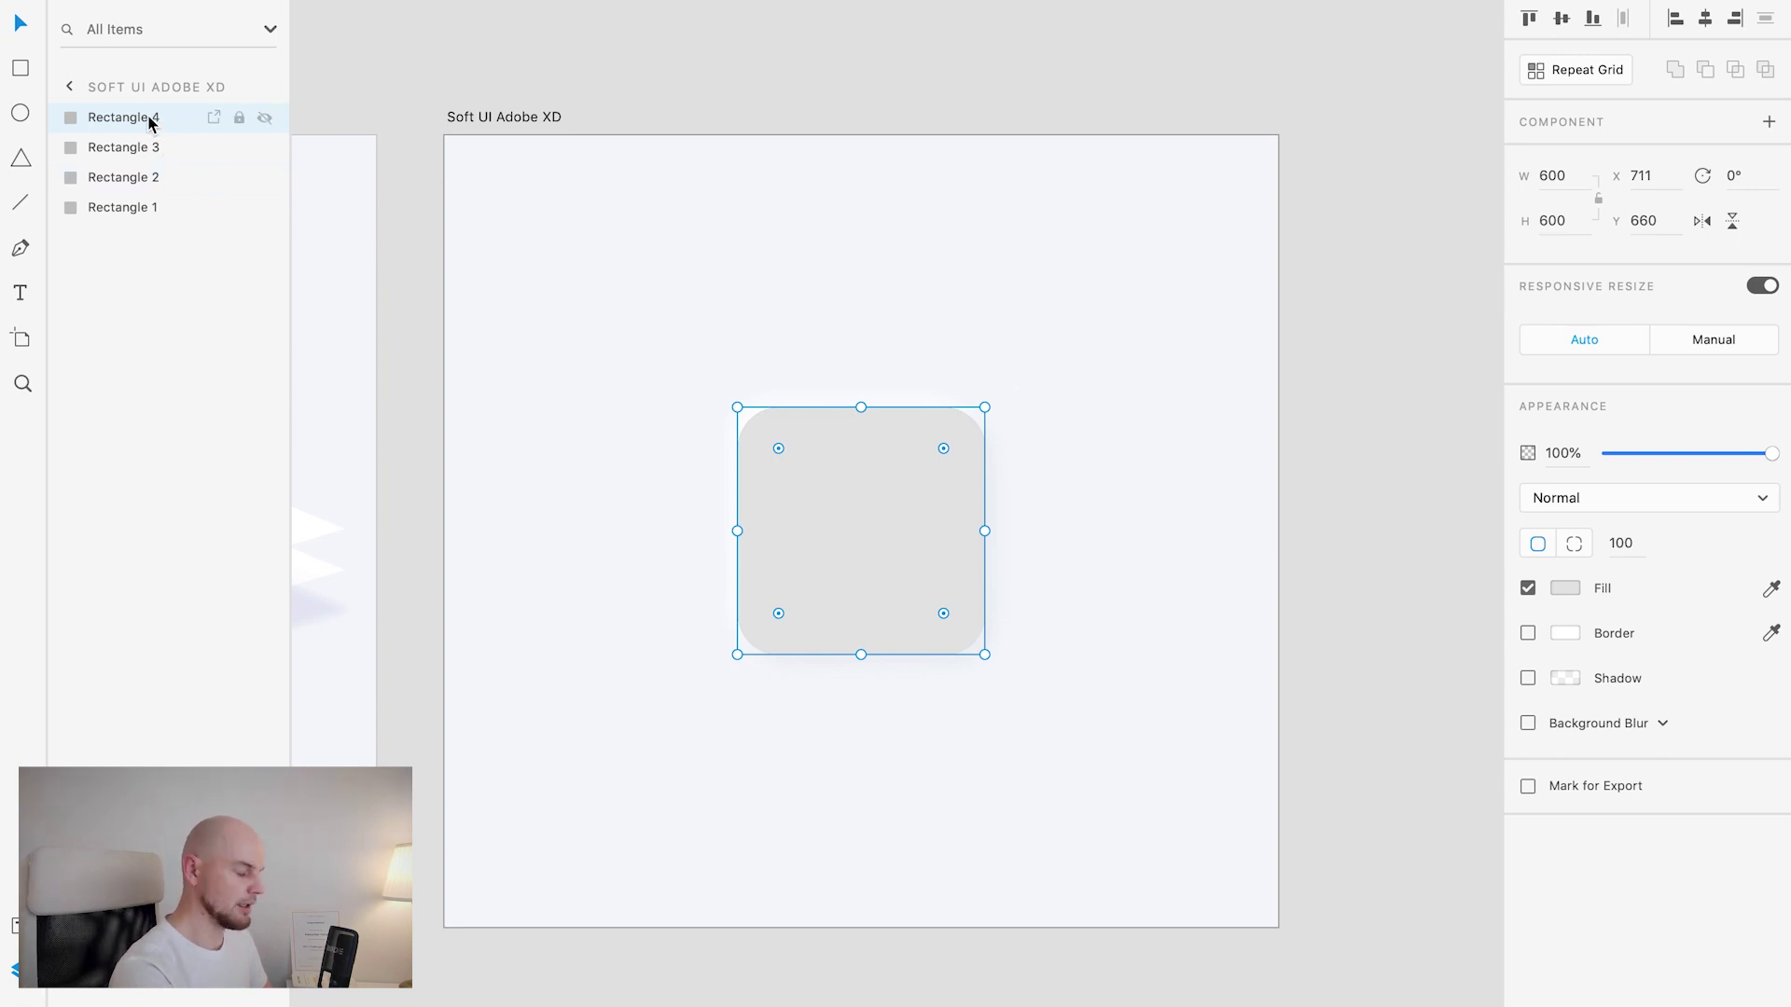
key("Right")
key("Right")
key("Right")
key("Right")
key("Right")
key("Right")
key("Right")
key("Right")
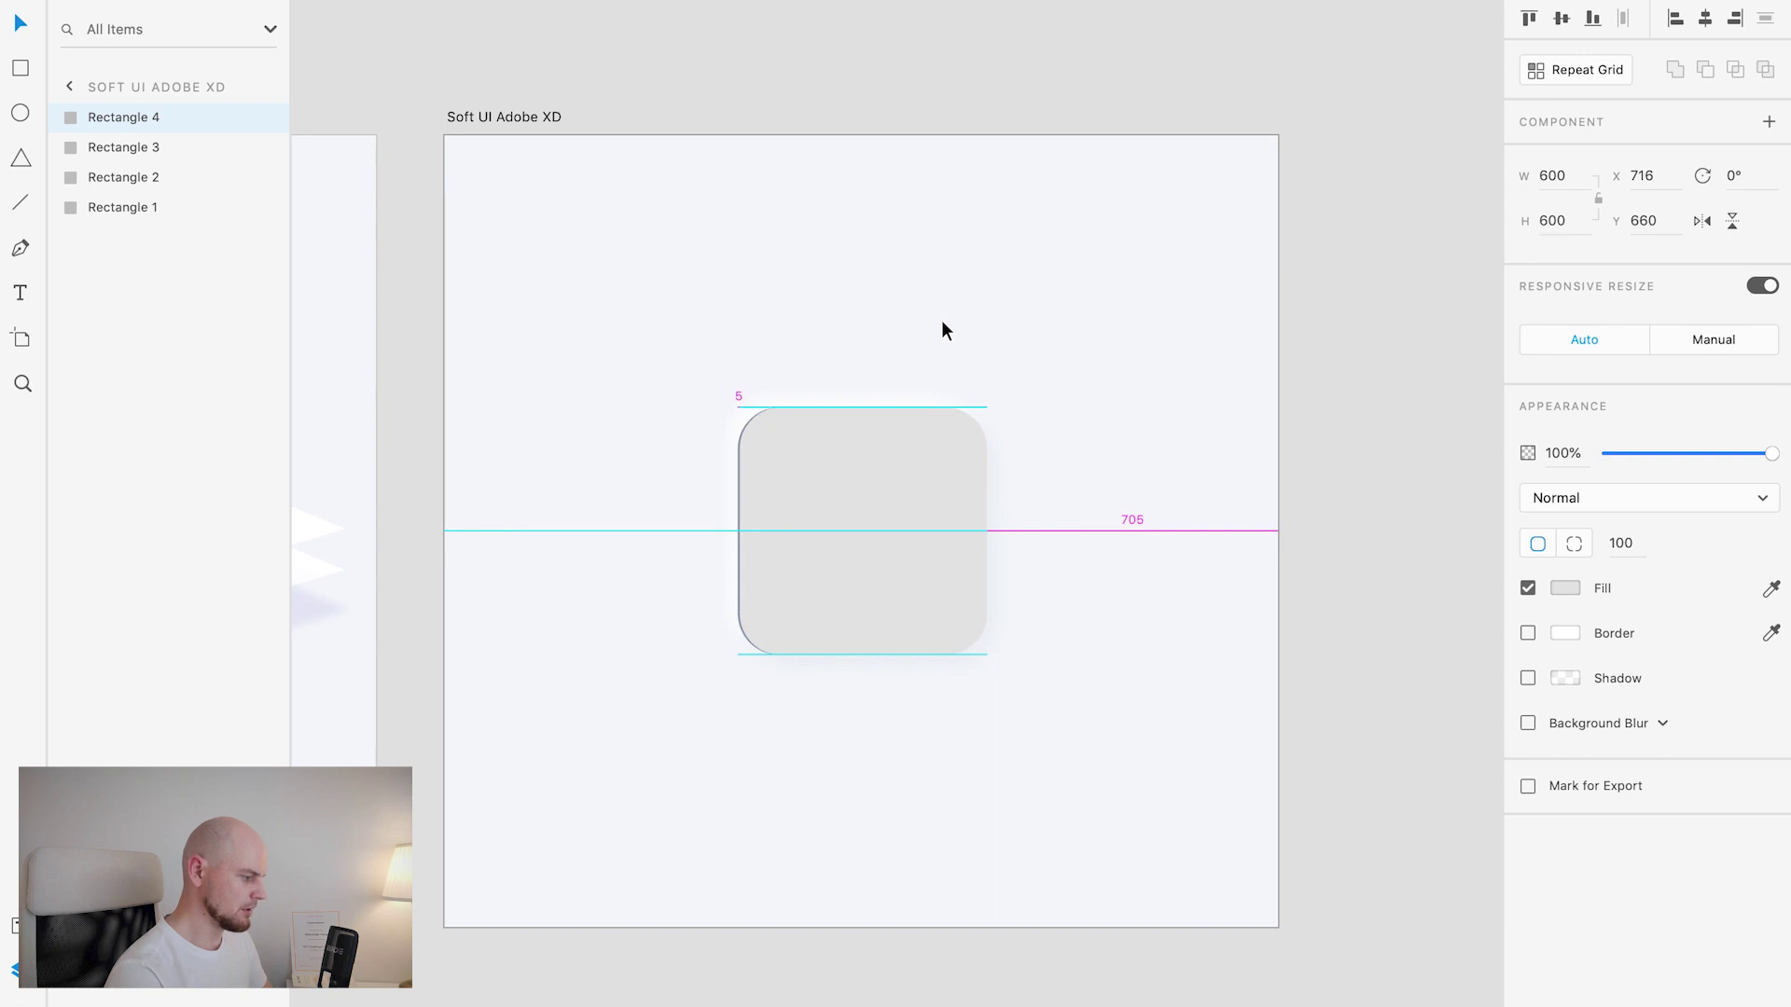
key("Down")
key("Down")
key("Down")
key("Down")
key("Down")
key("Down")
key("Down")
key("Down")
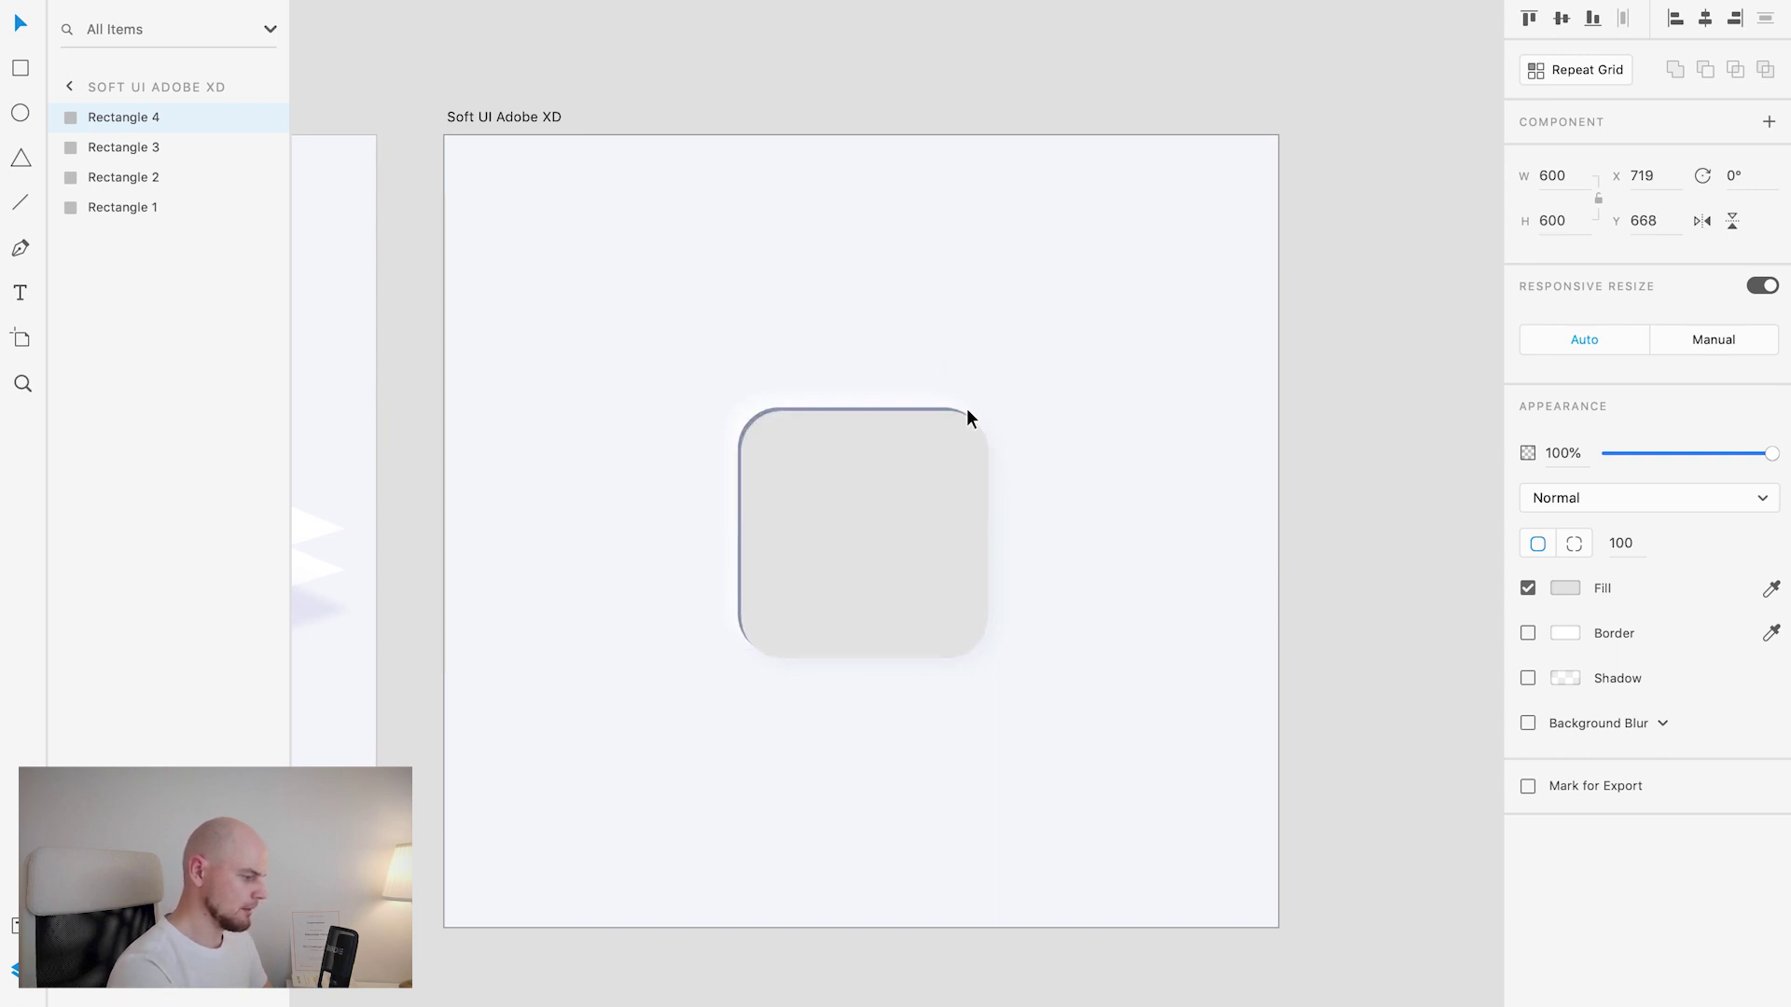
key("Escape")
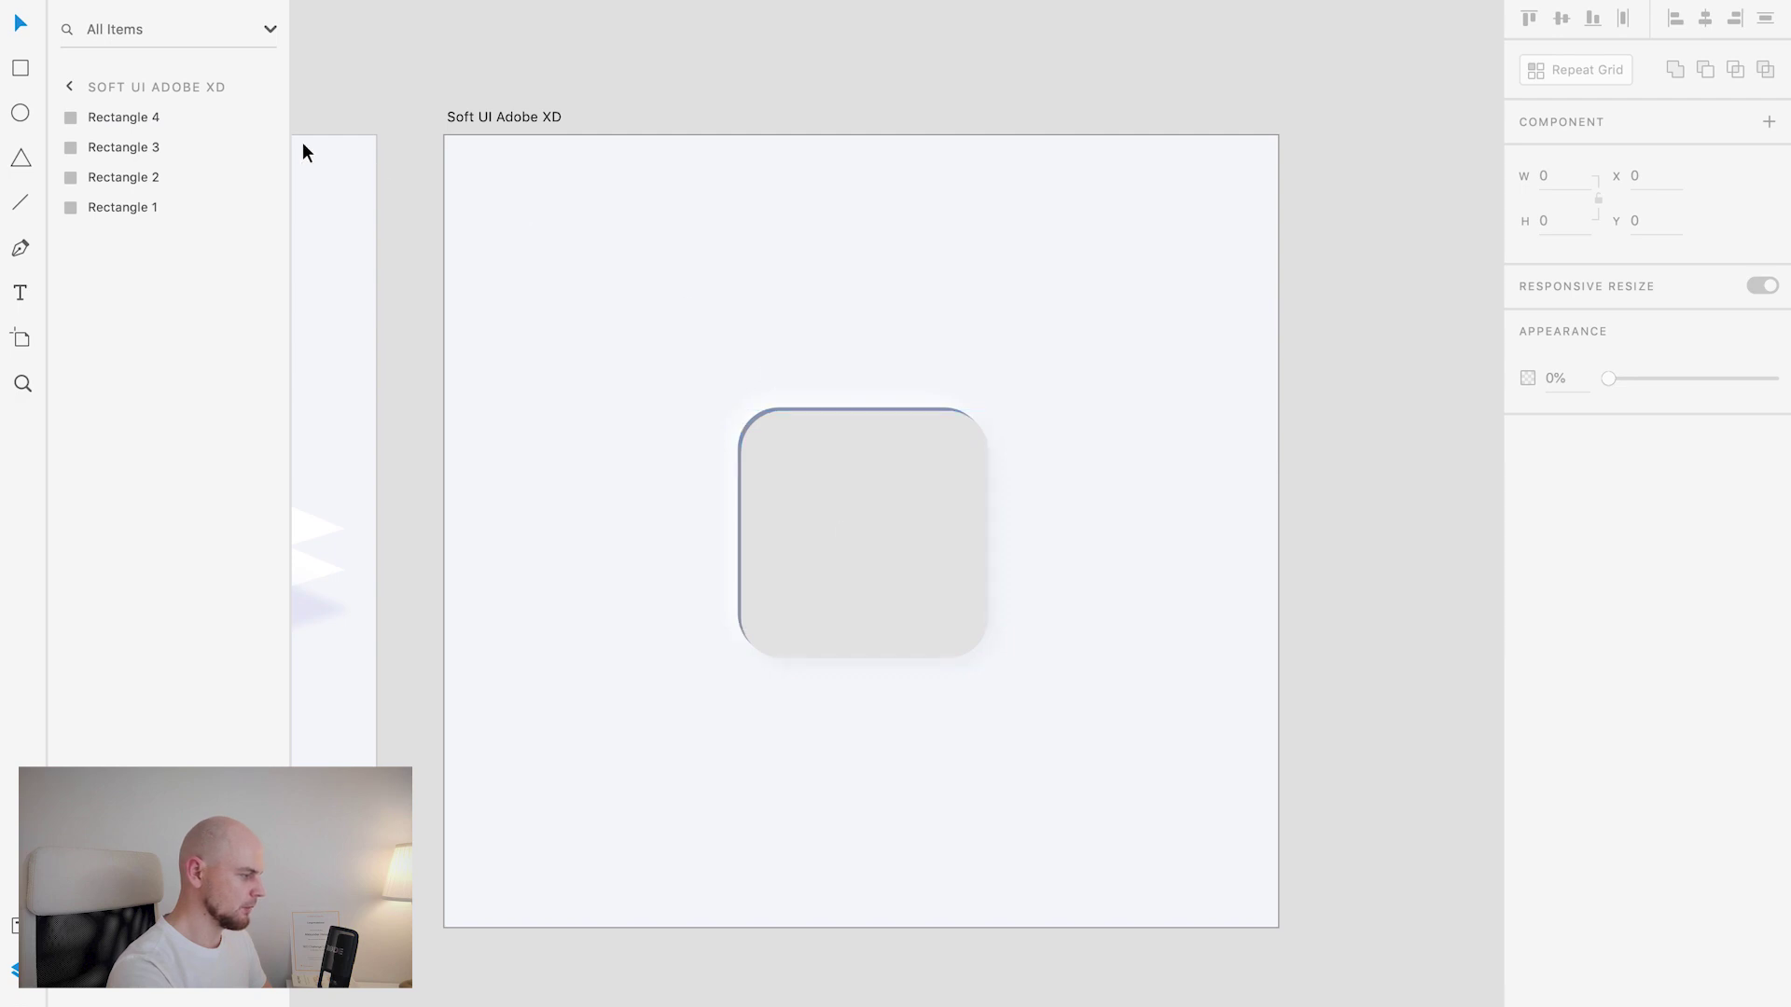
Step: Subtract the offset grey square from the blue-grey copy beneath it, leaving a thin curved edge
left_click(132, 119)
left_click(141, 149)
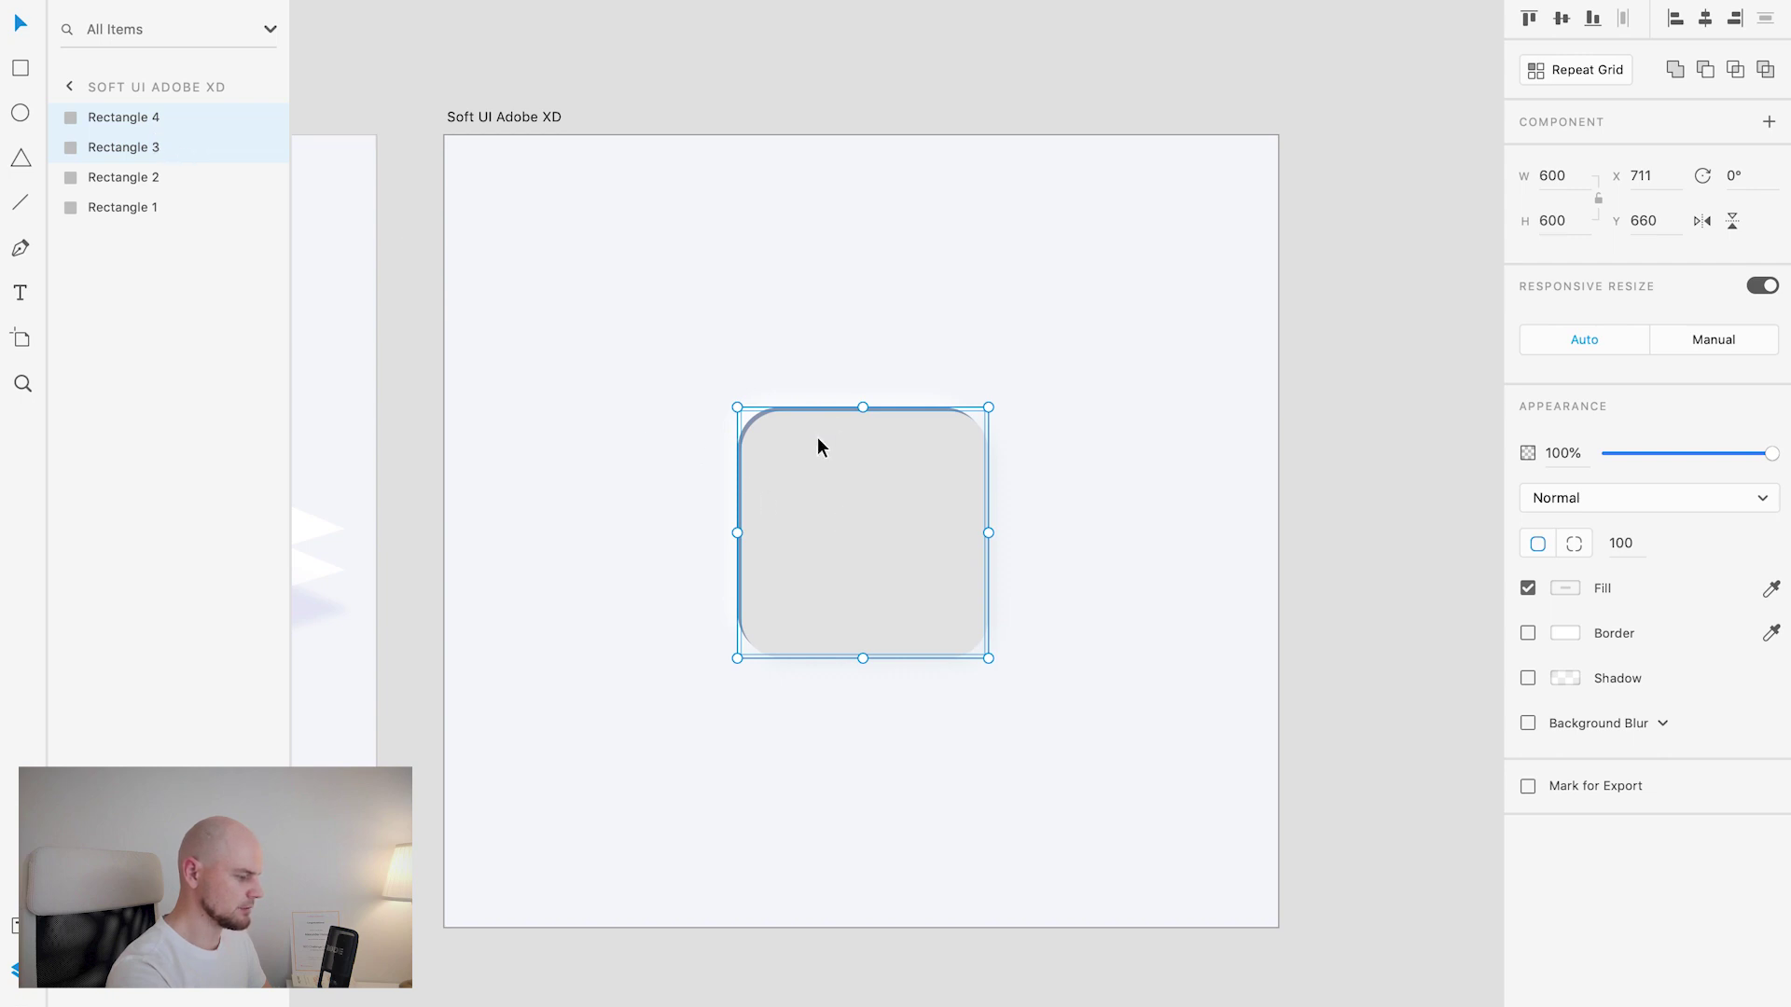
left_click(1707, 71)
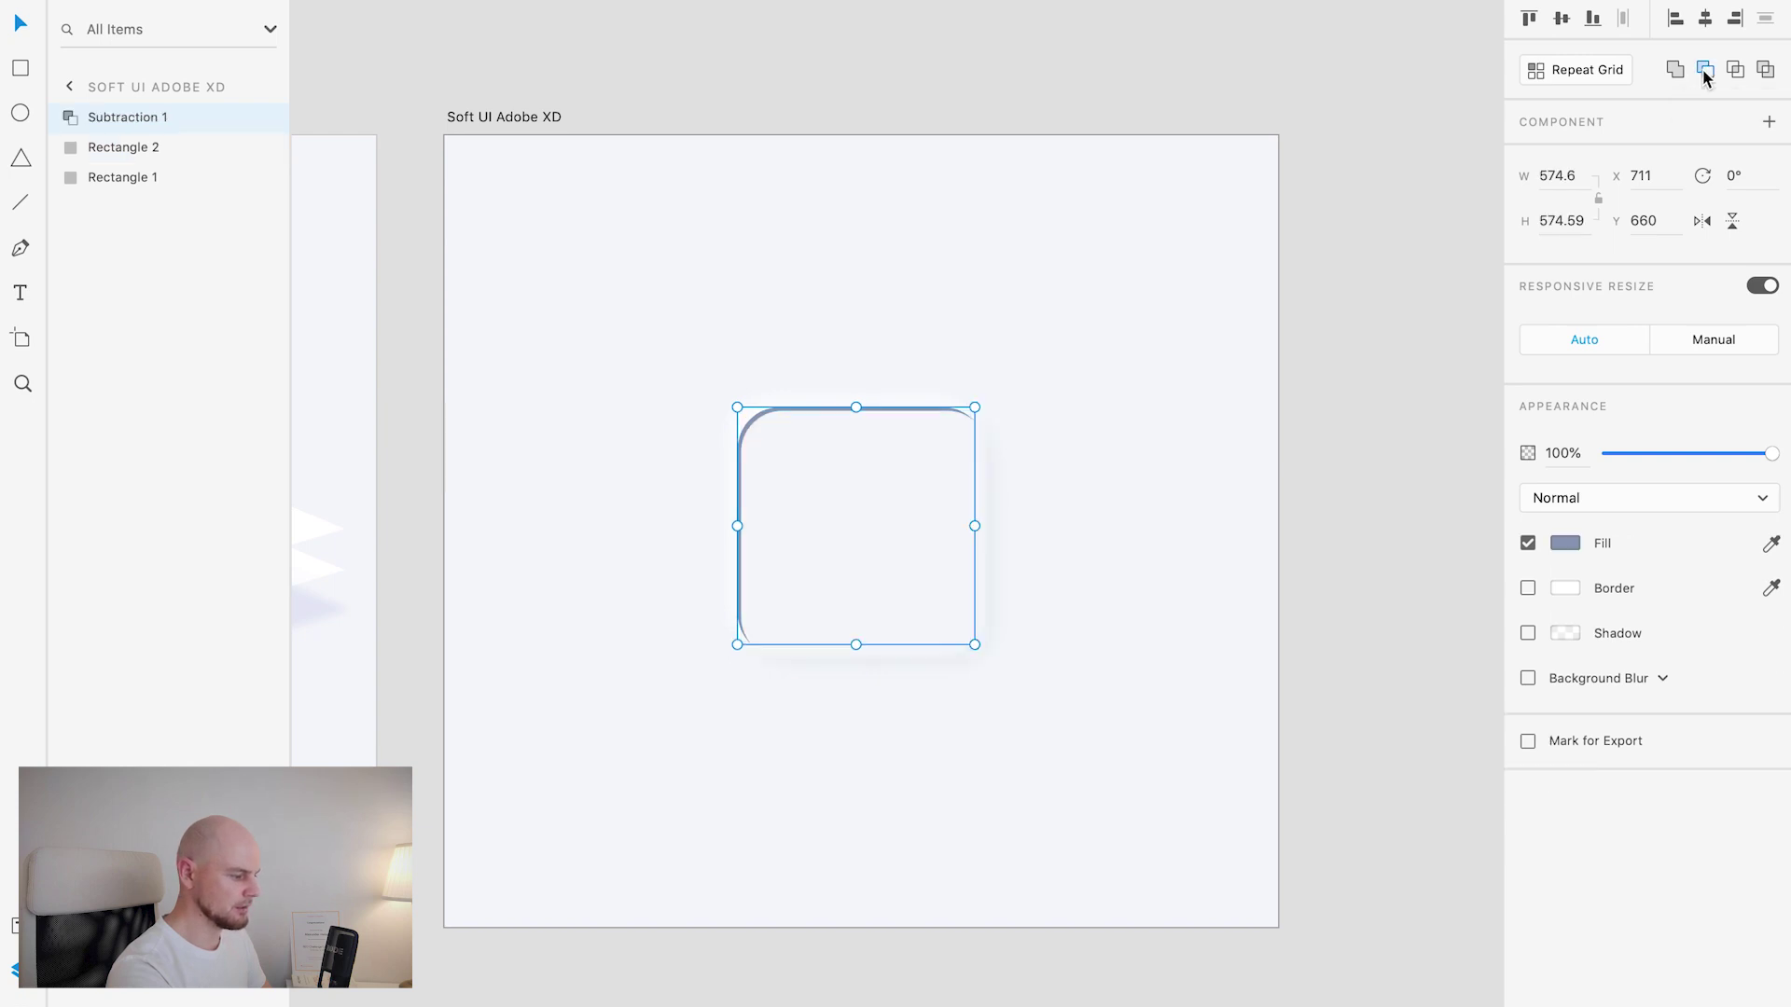
Step: Duplicate the thin curved edge shape Subtraction 1 and rotate the copy by 180°
left_click(1106, 504)
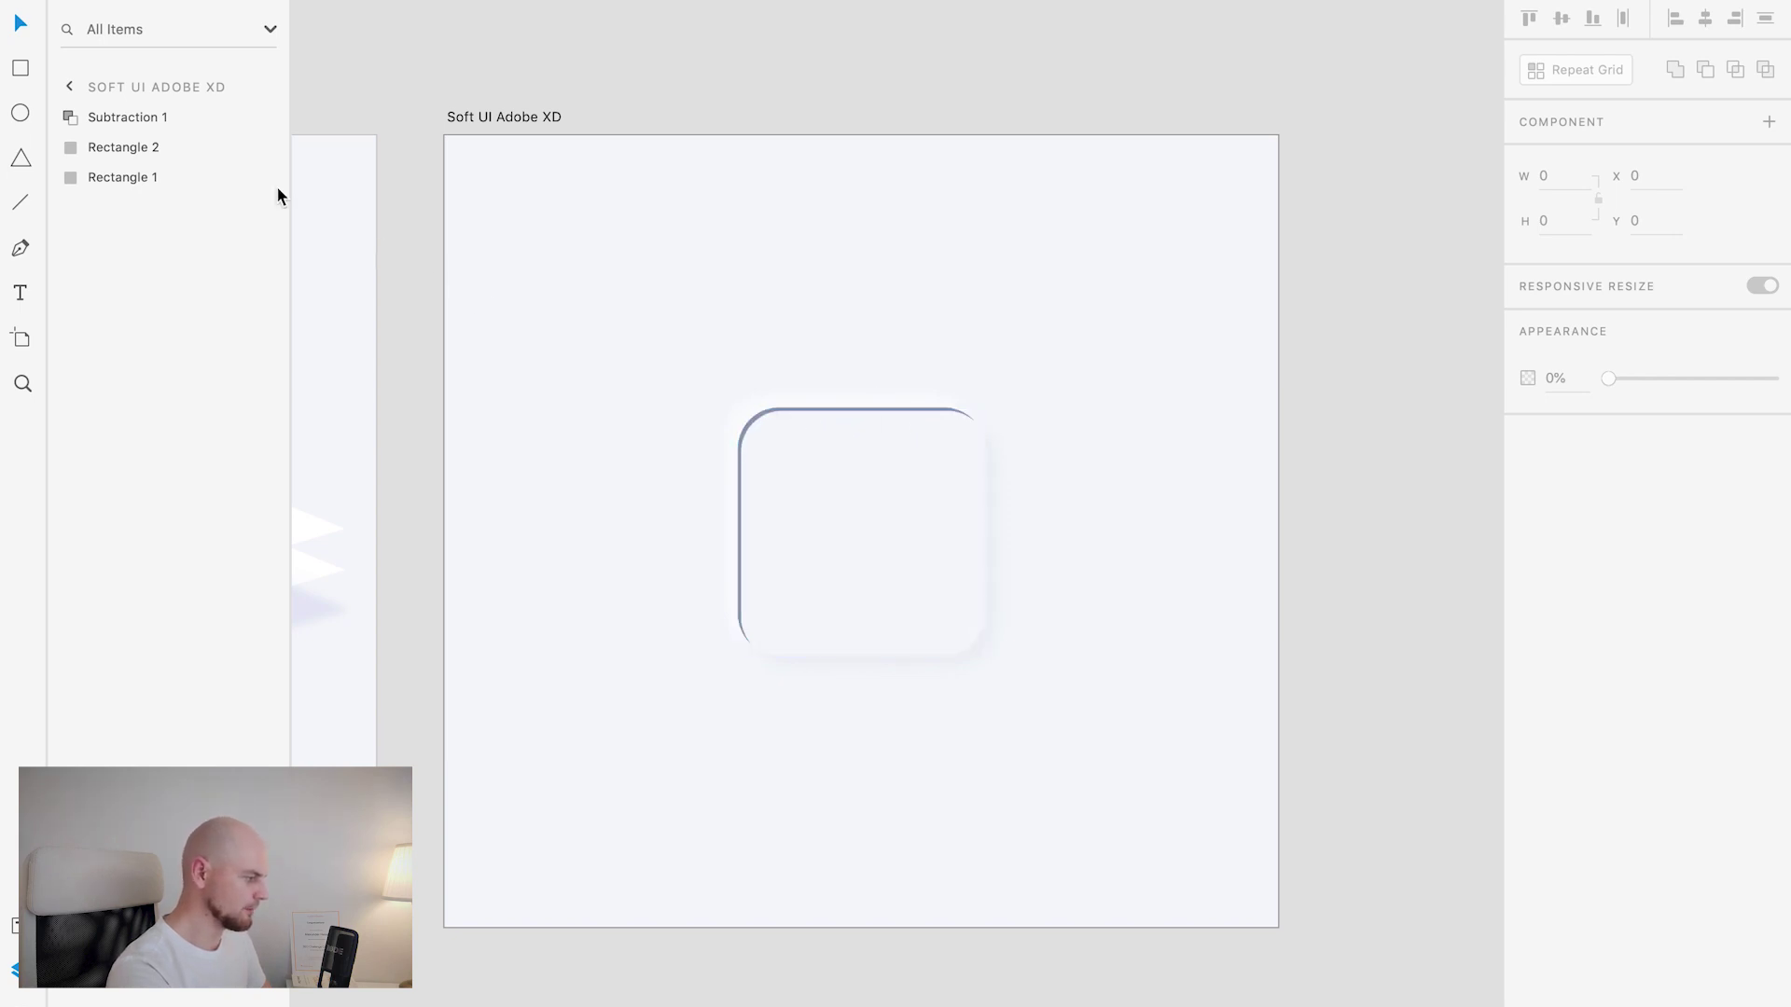
left_click(148, 116)
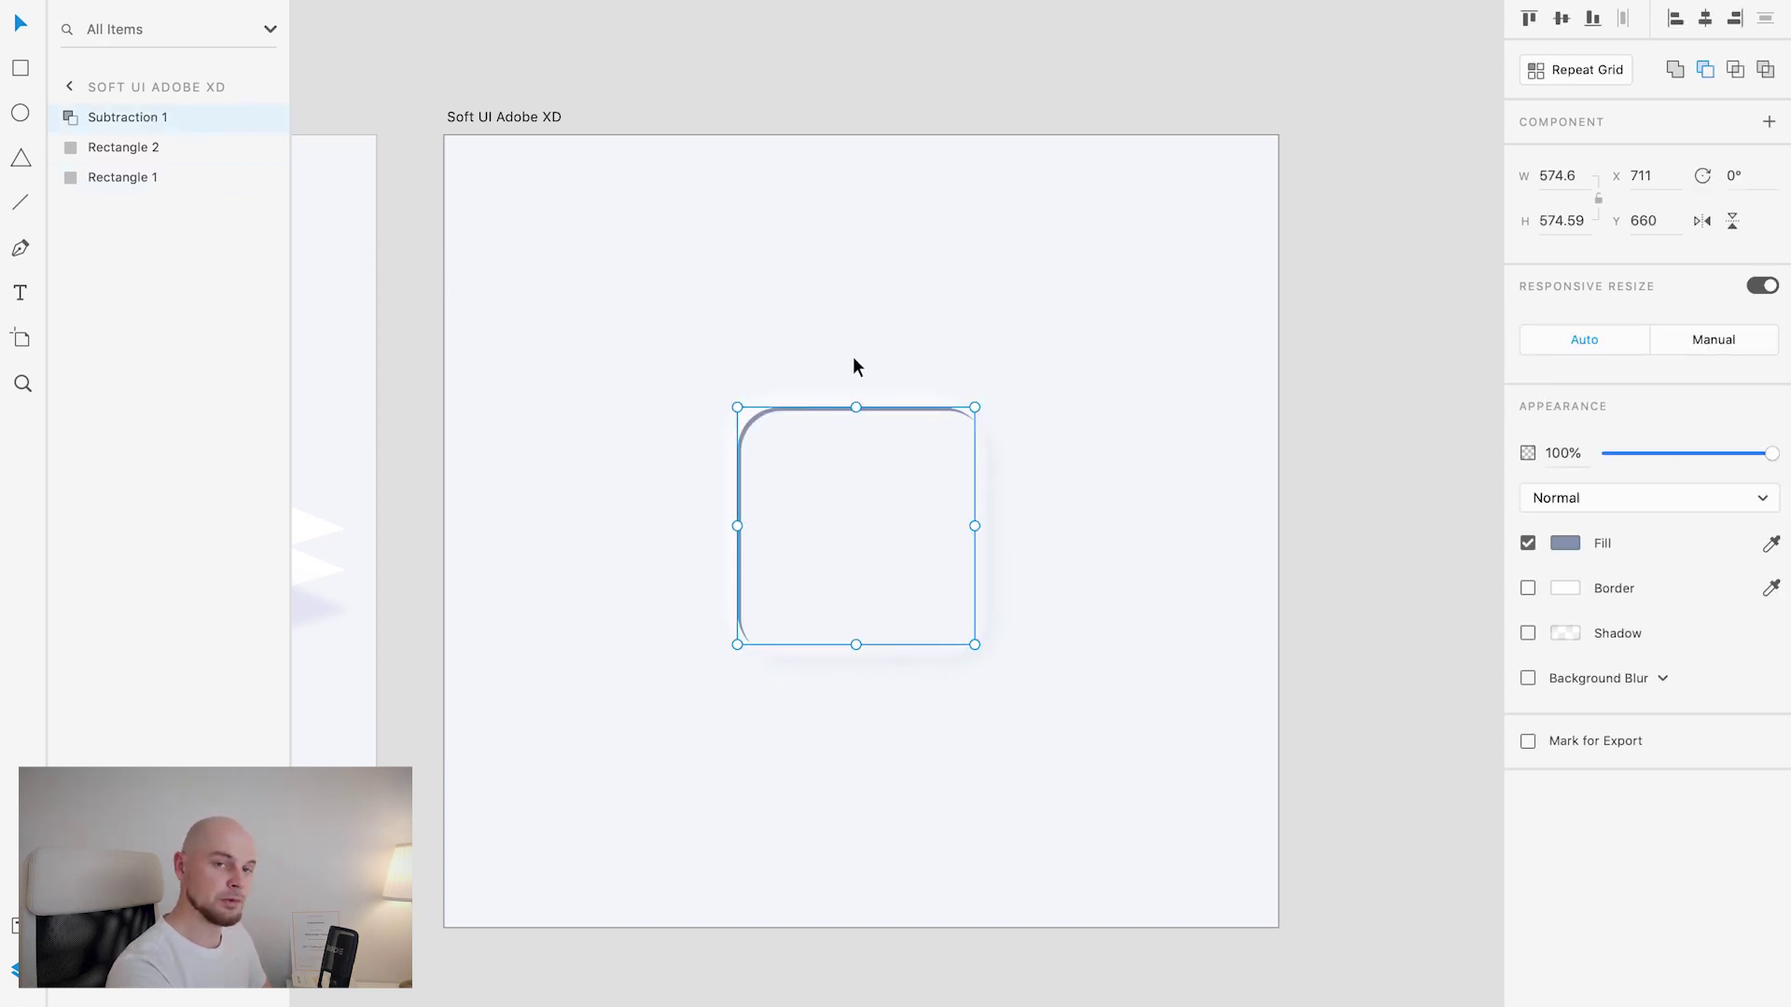
key("super+d")
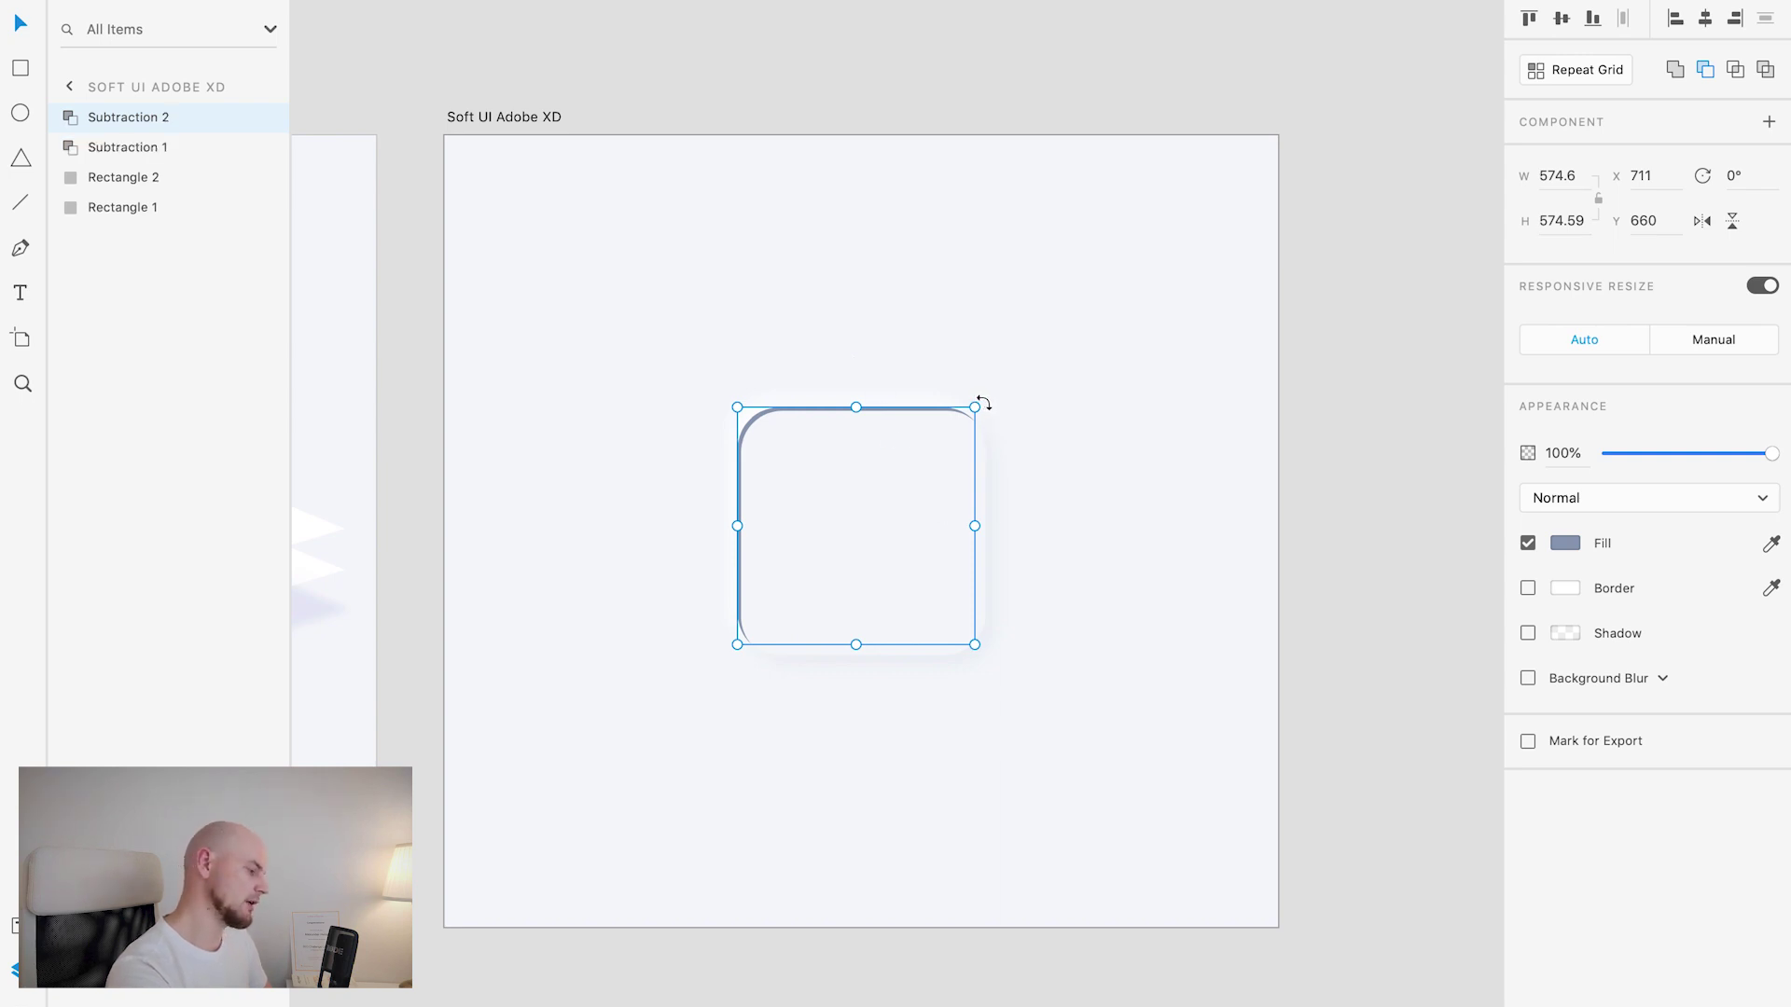
left_click_drag(980, 403, 759, 612)
left_click(919, 572)
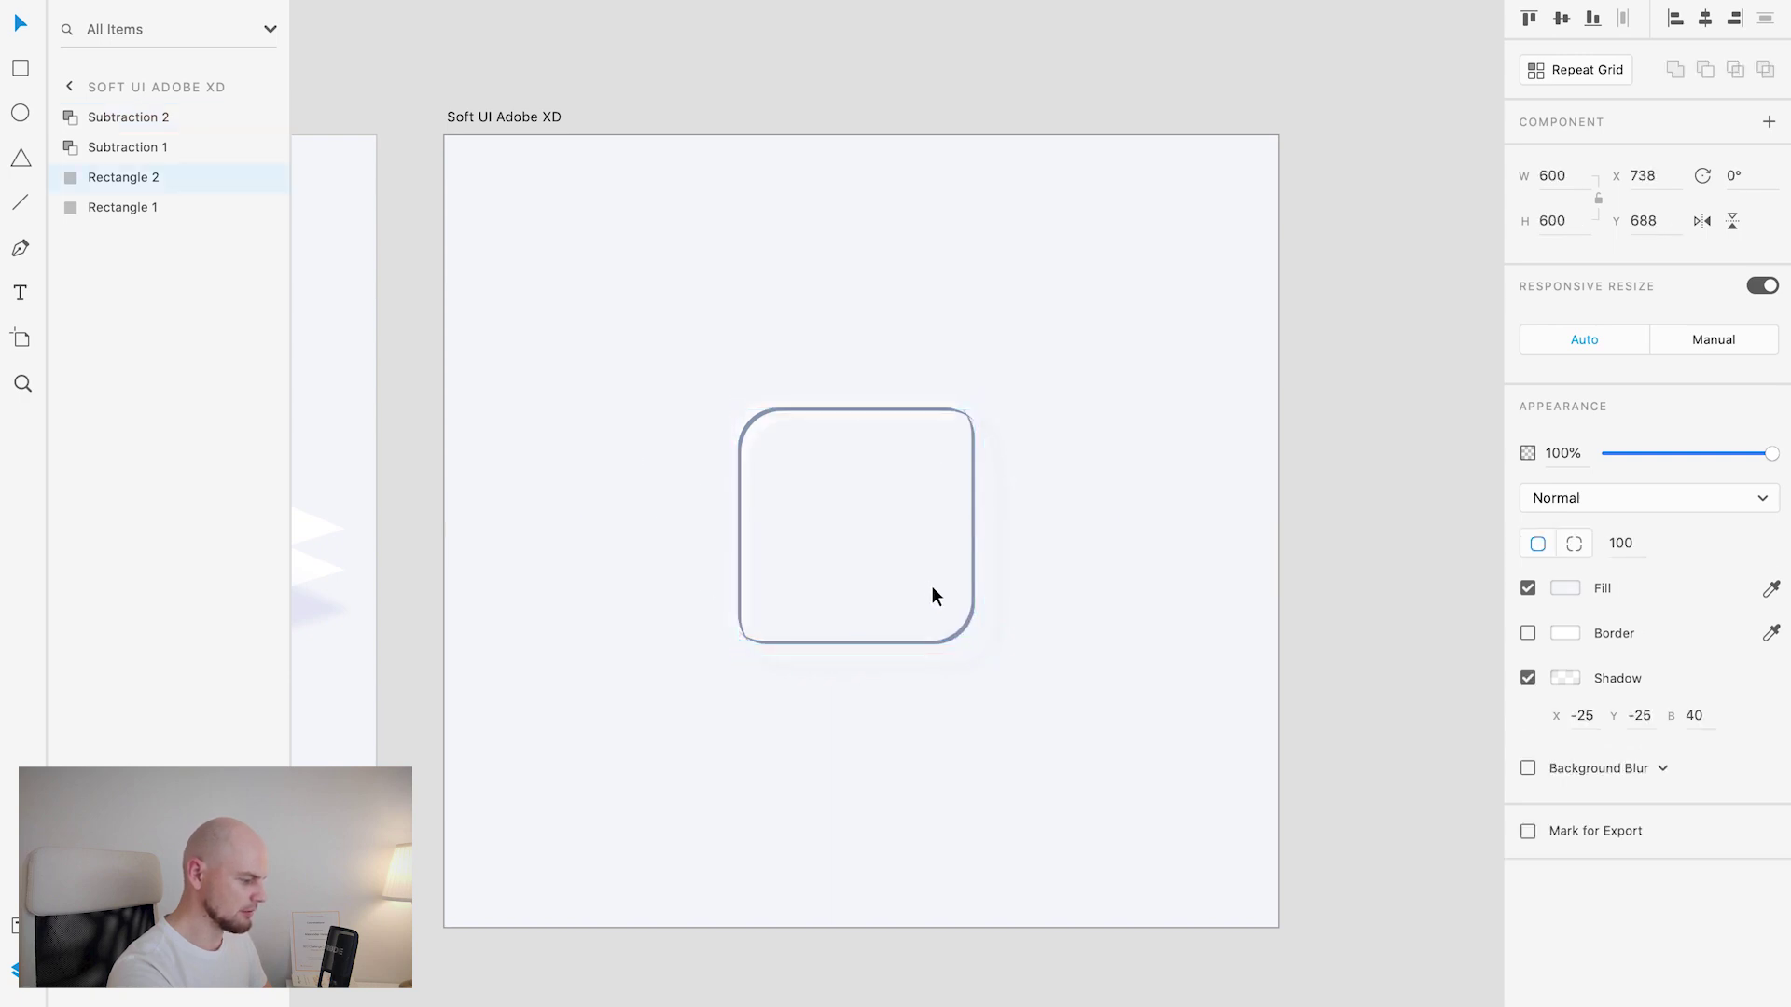
Step: Move the rotated edge copy onto the square's lower-right edges at X 736, Y 685, and deselect it
left_click(974, 615)
mouse_move(974, 618)
left_mouse_down()
mouse_move(986, 640)
mouse_move(985, 617)
left_mouse_up()
left_click(1151, 529)
Step: Fill the upper-left edge shape Subtraction 1 with white #FFFFFF
left_click(851, 474)
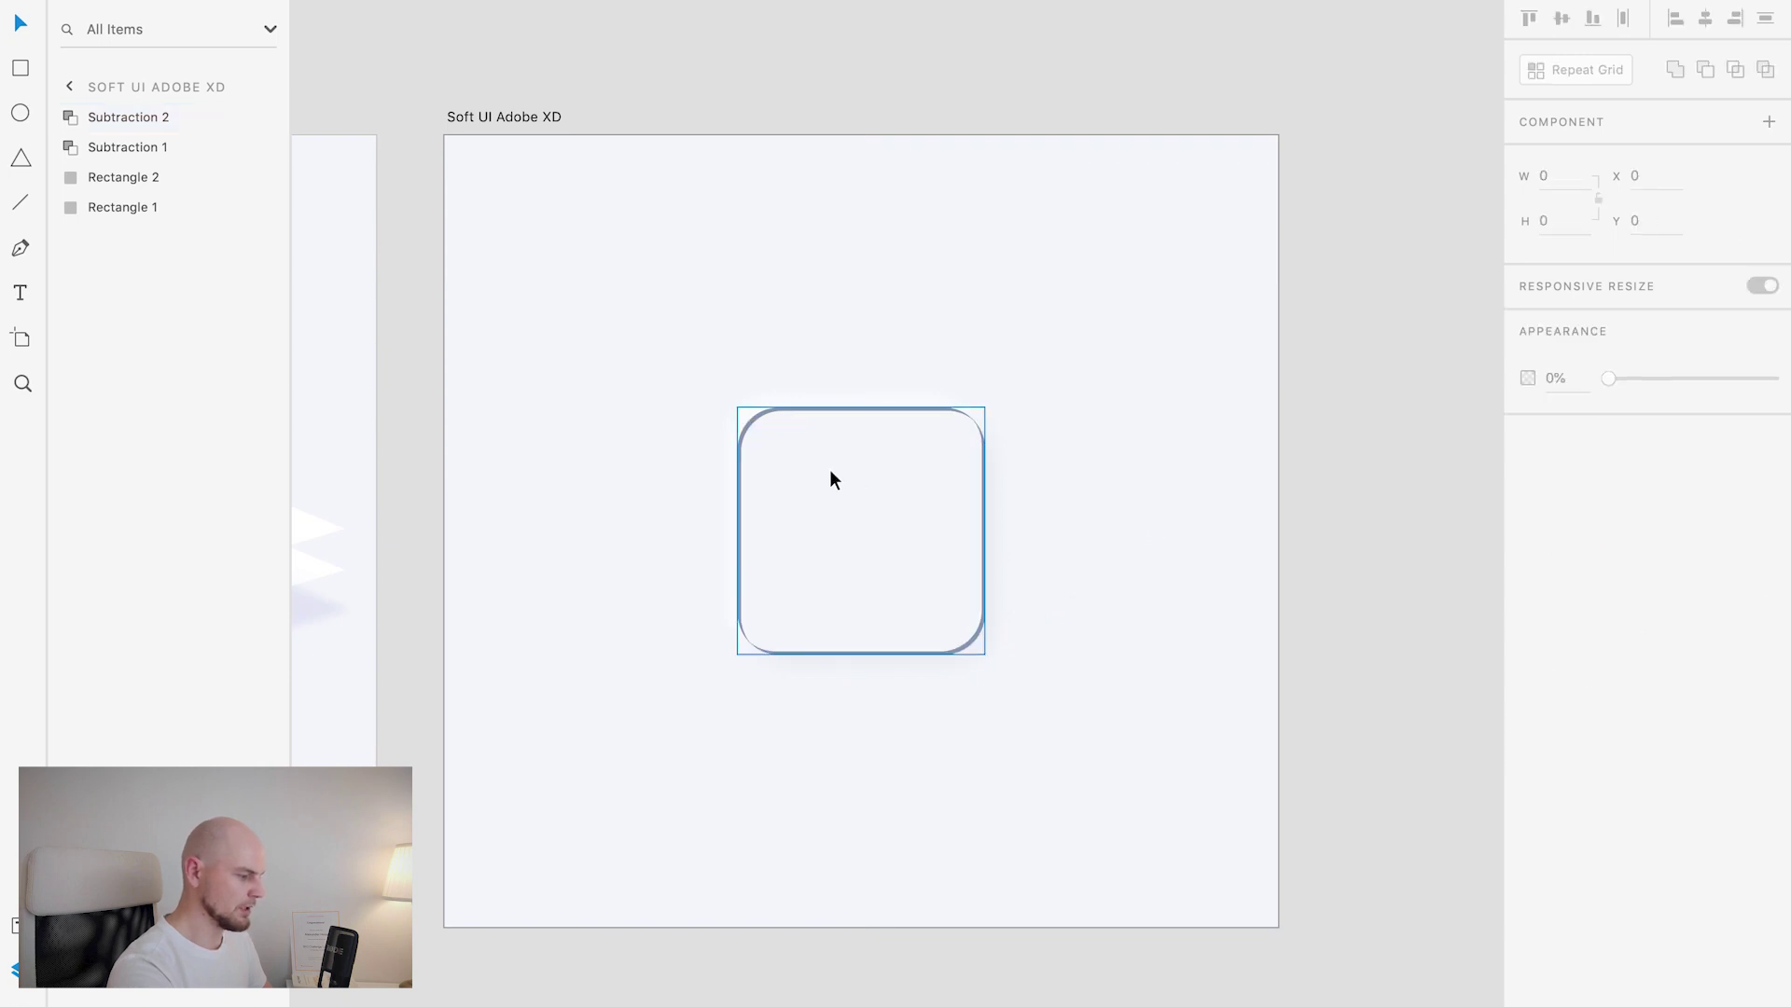
double_click(751, 423)
key("Escape")
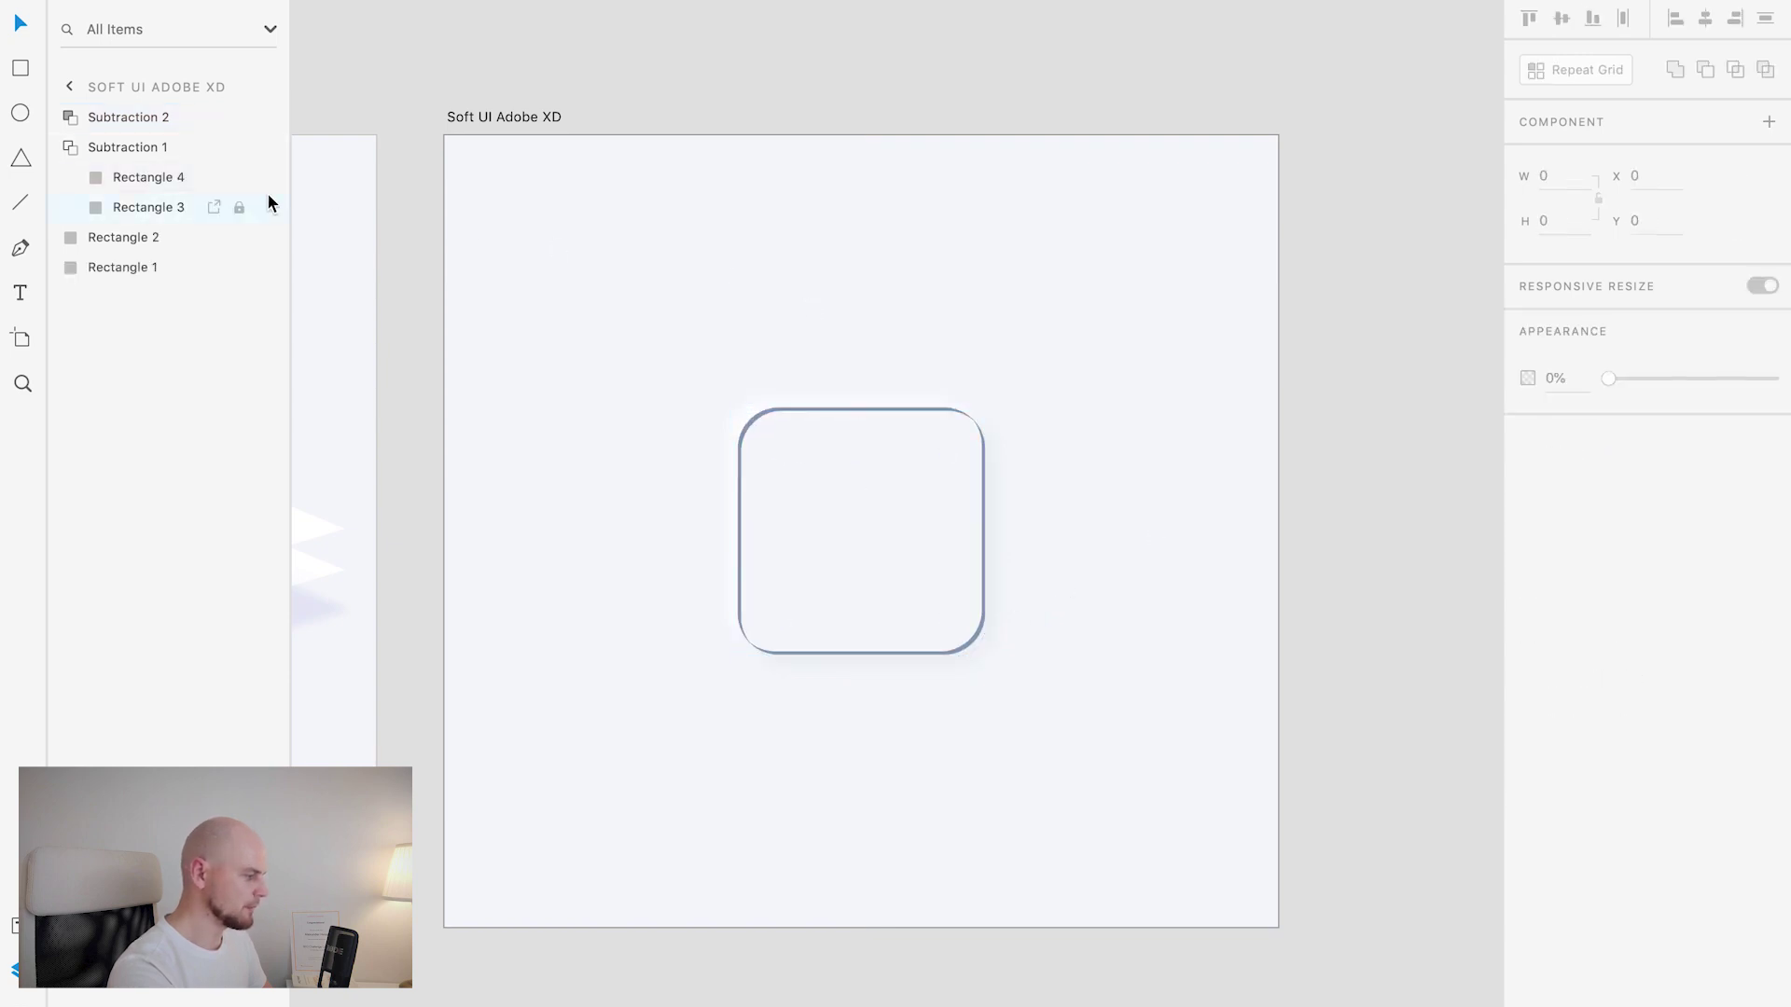
left_click(130, 147)
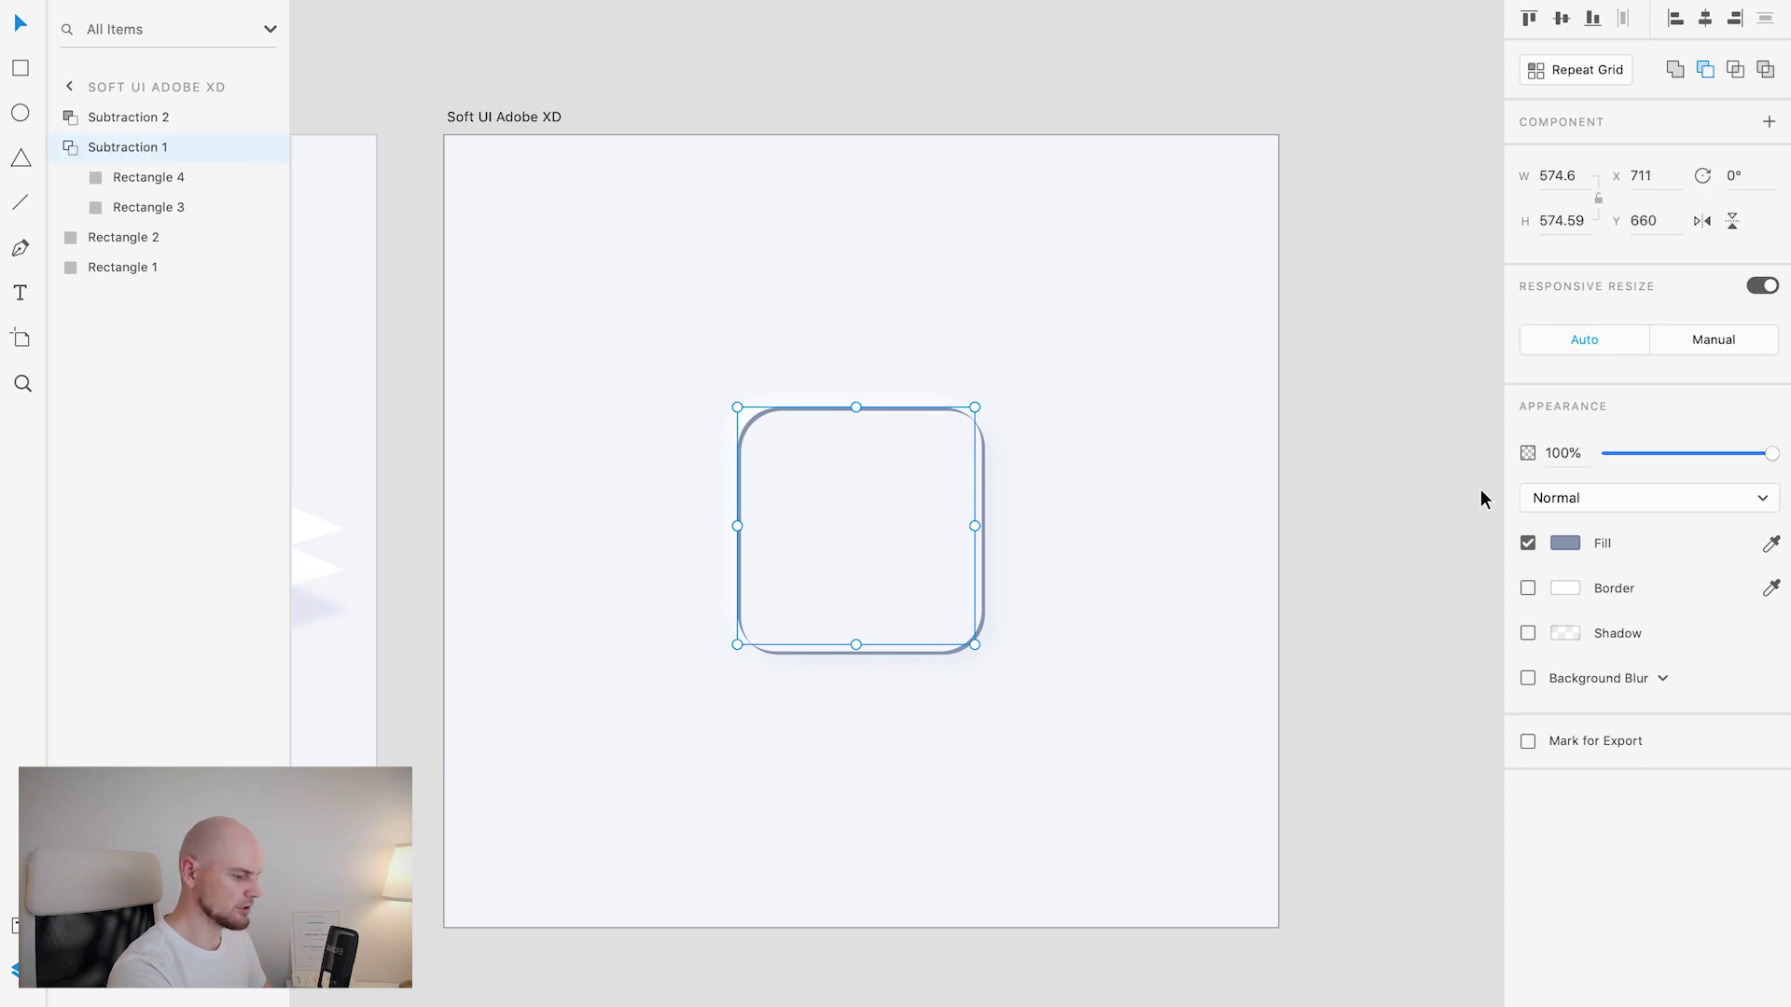
left_click(1565, 543)
mouse_move(1306, 471)
left_mouse_down()
mouse_move(1339, 500)
mouse_move(1230, 413)
left_mouse_up()
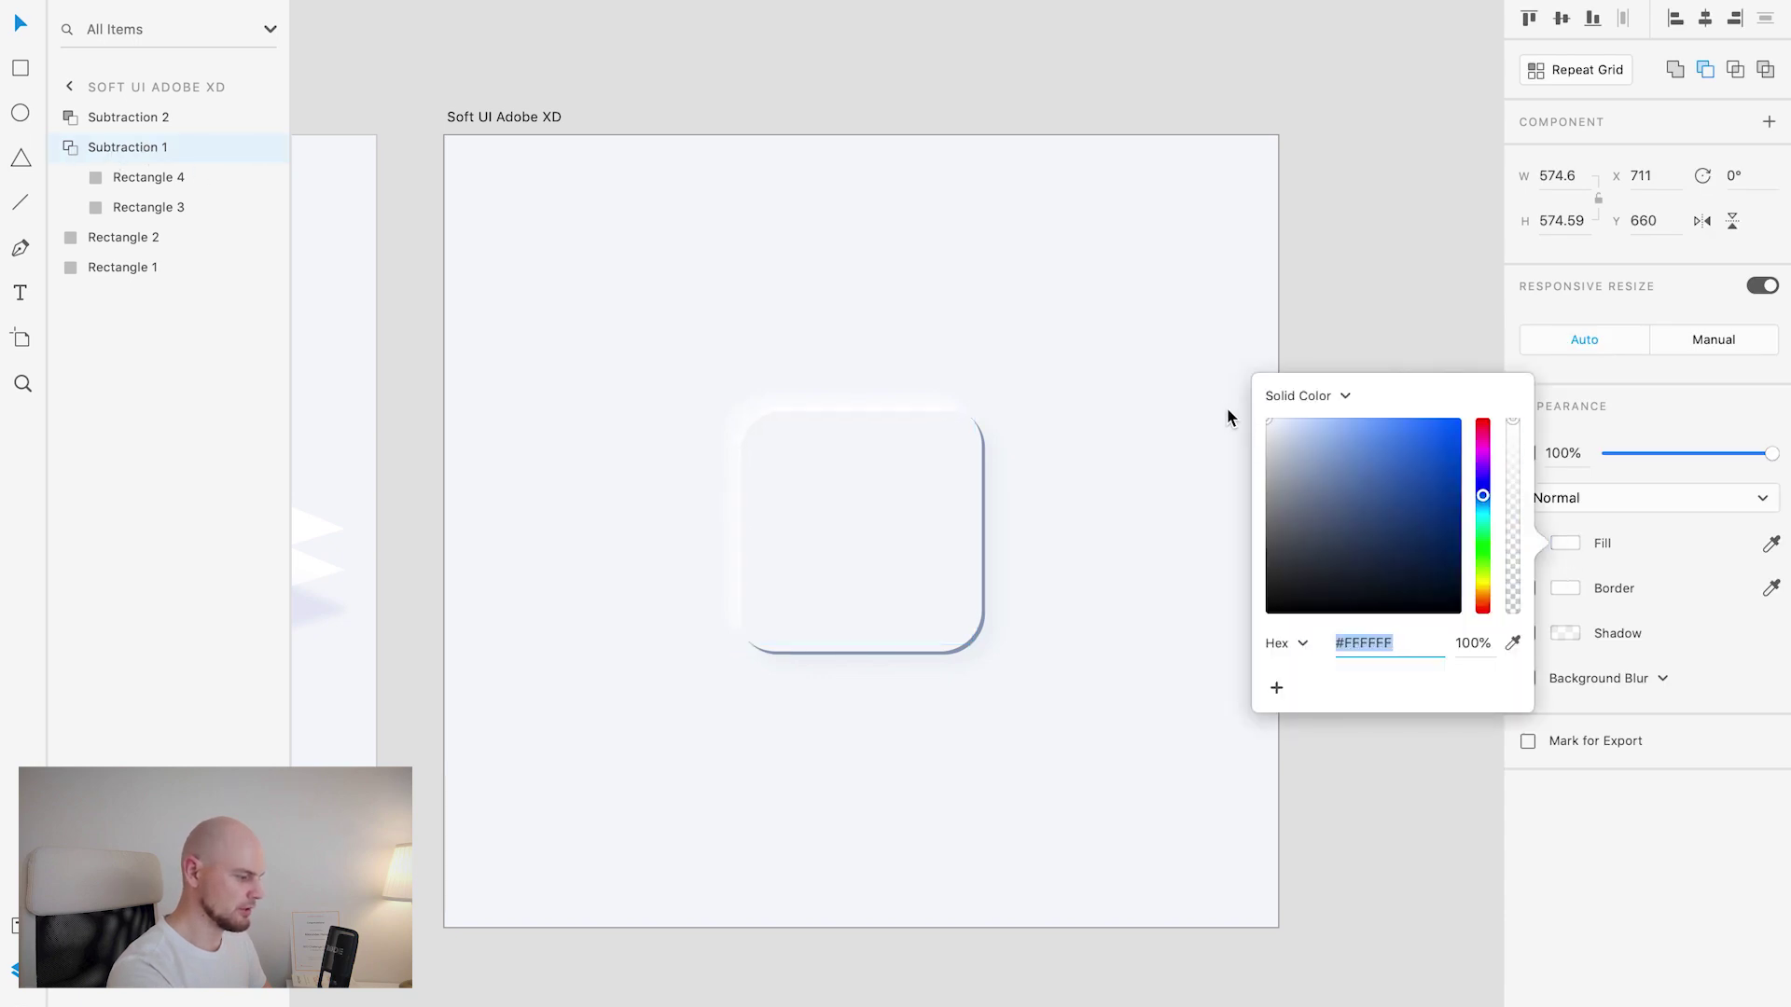
left_click(1111, 450)
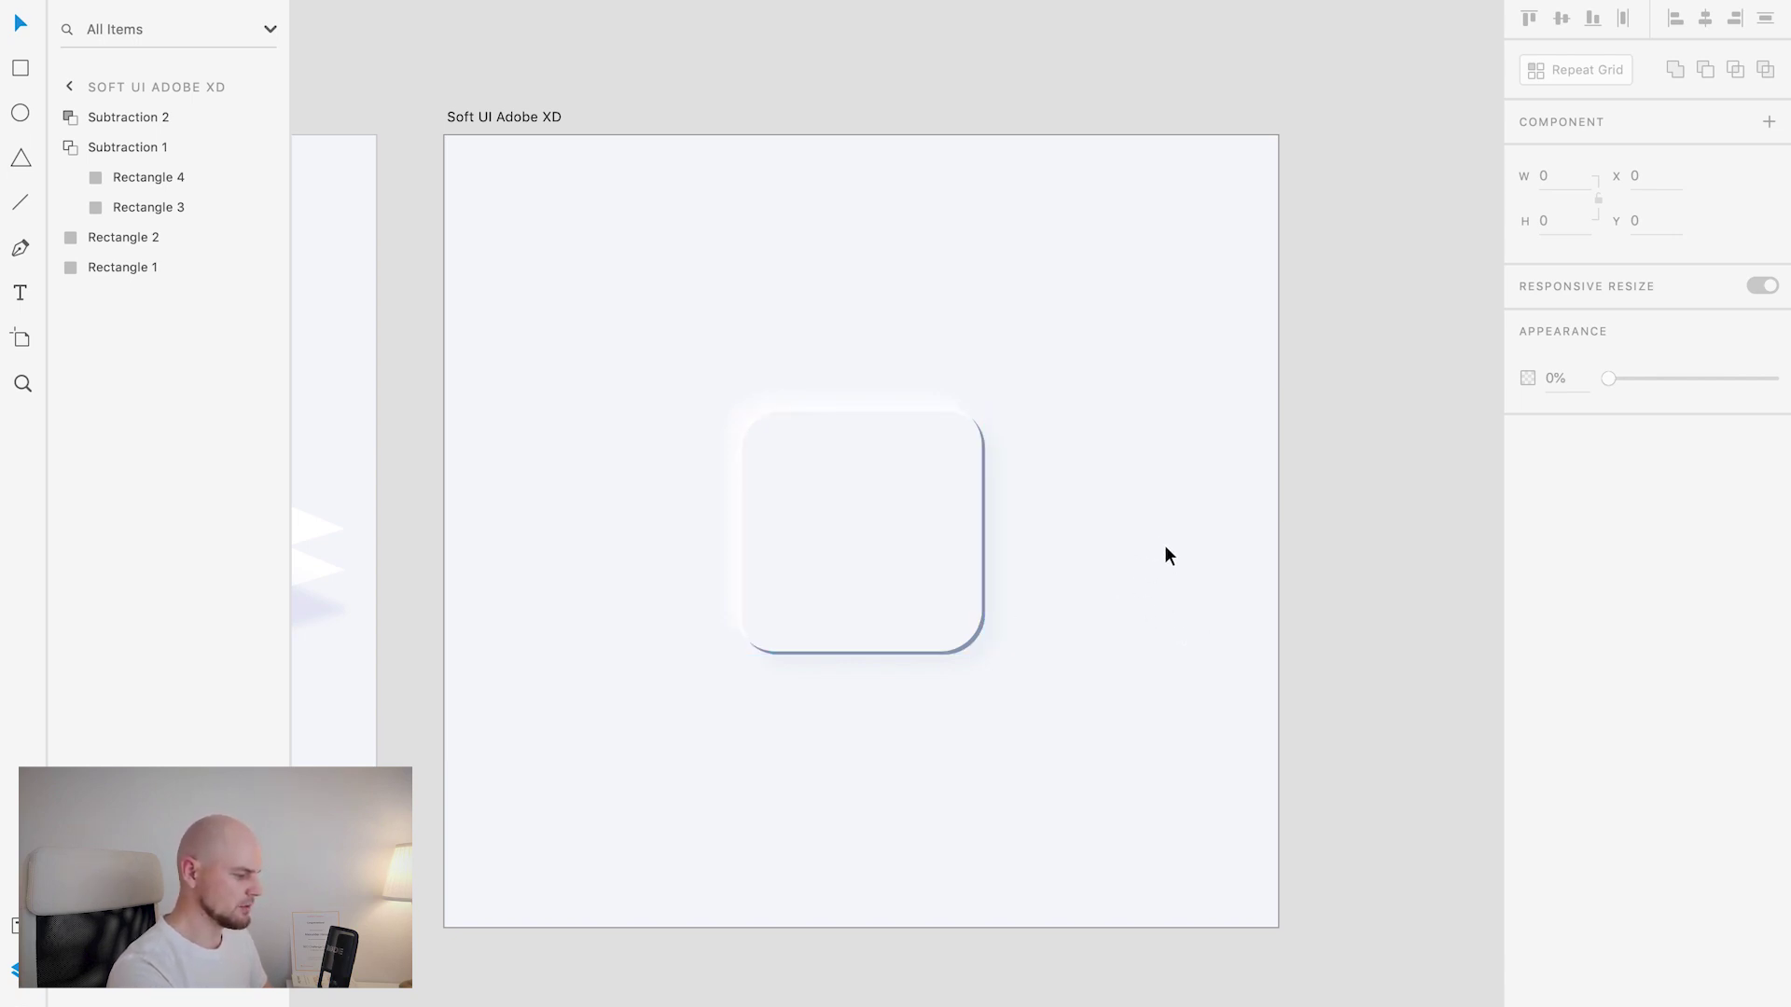
Step: Fill the lower-right edge shape Subtraction 2 with light blue-grey #CAD4E3 at 30% opacity
double_click(976, 642)
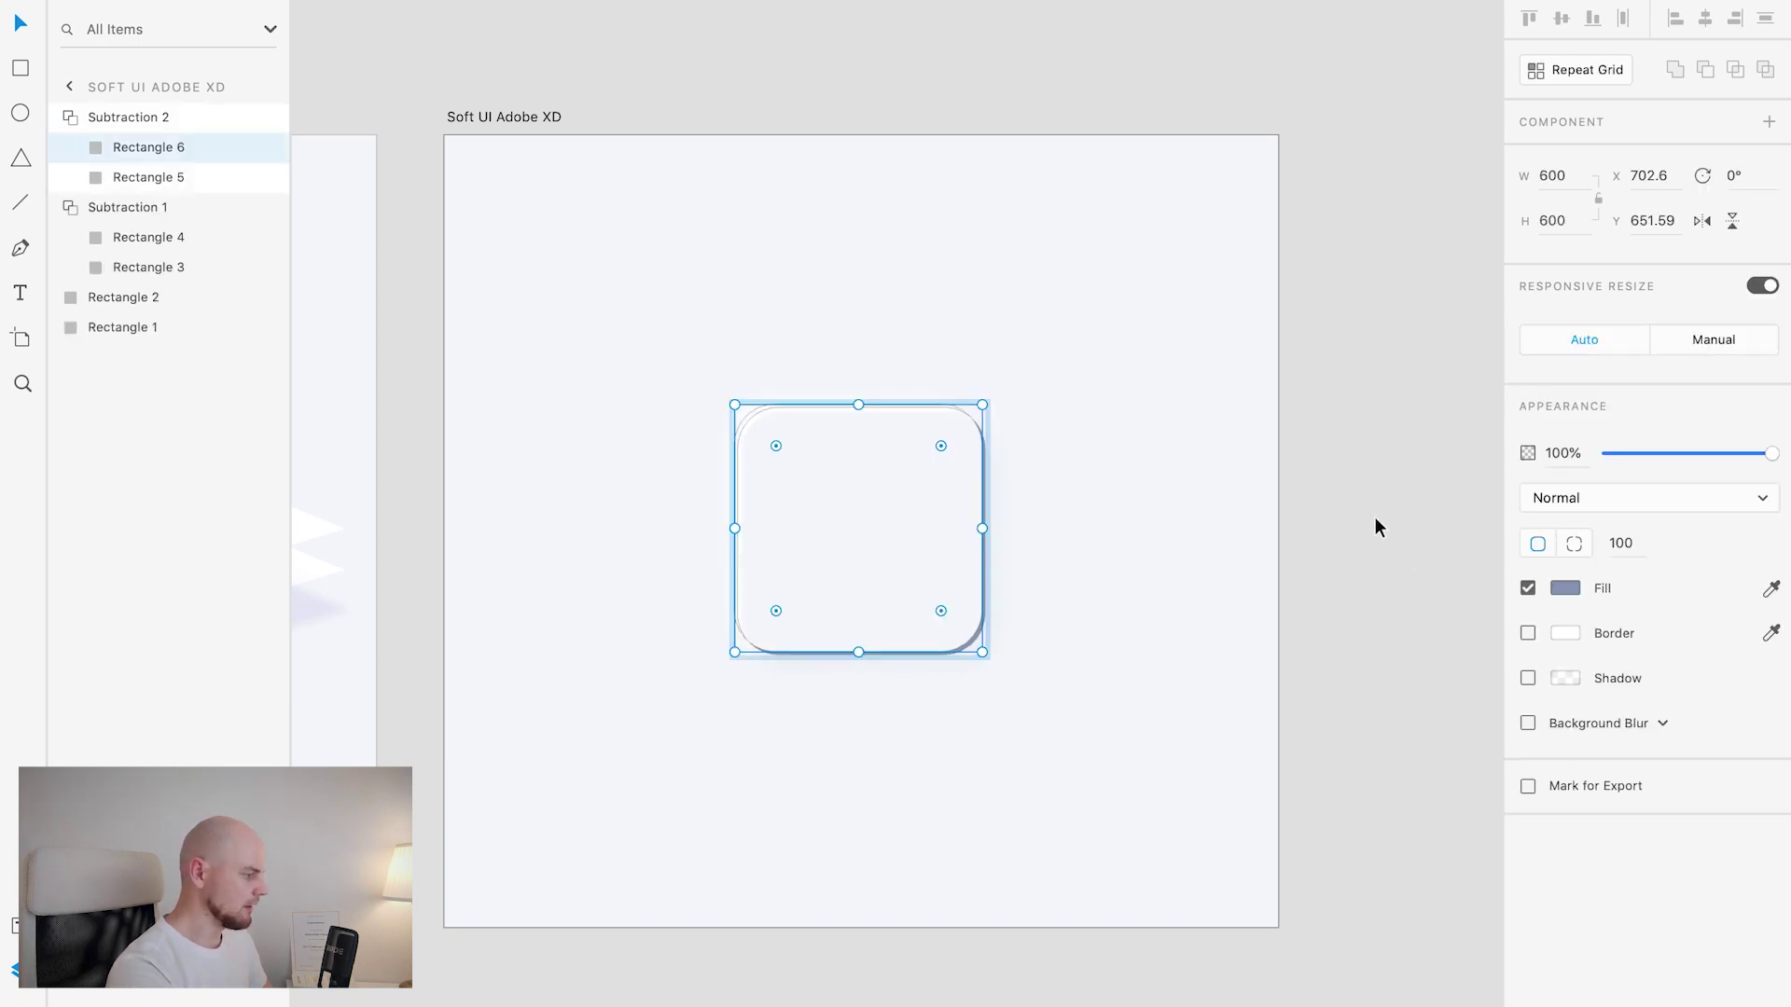
left_click(187, 120)
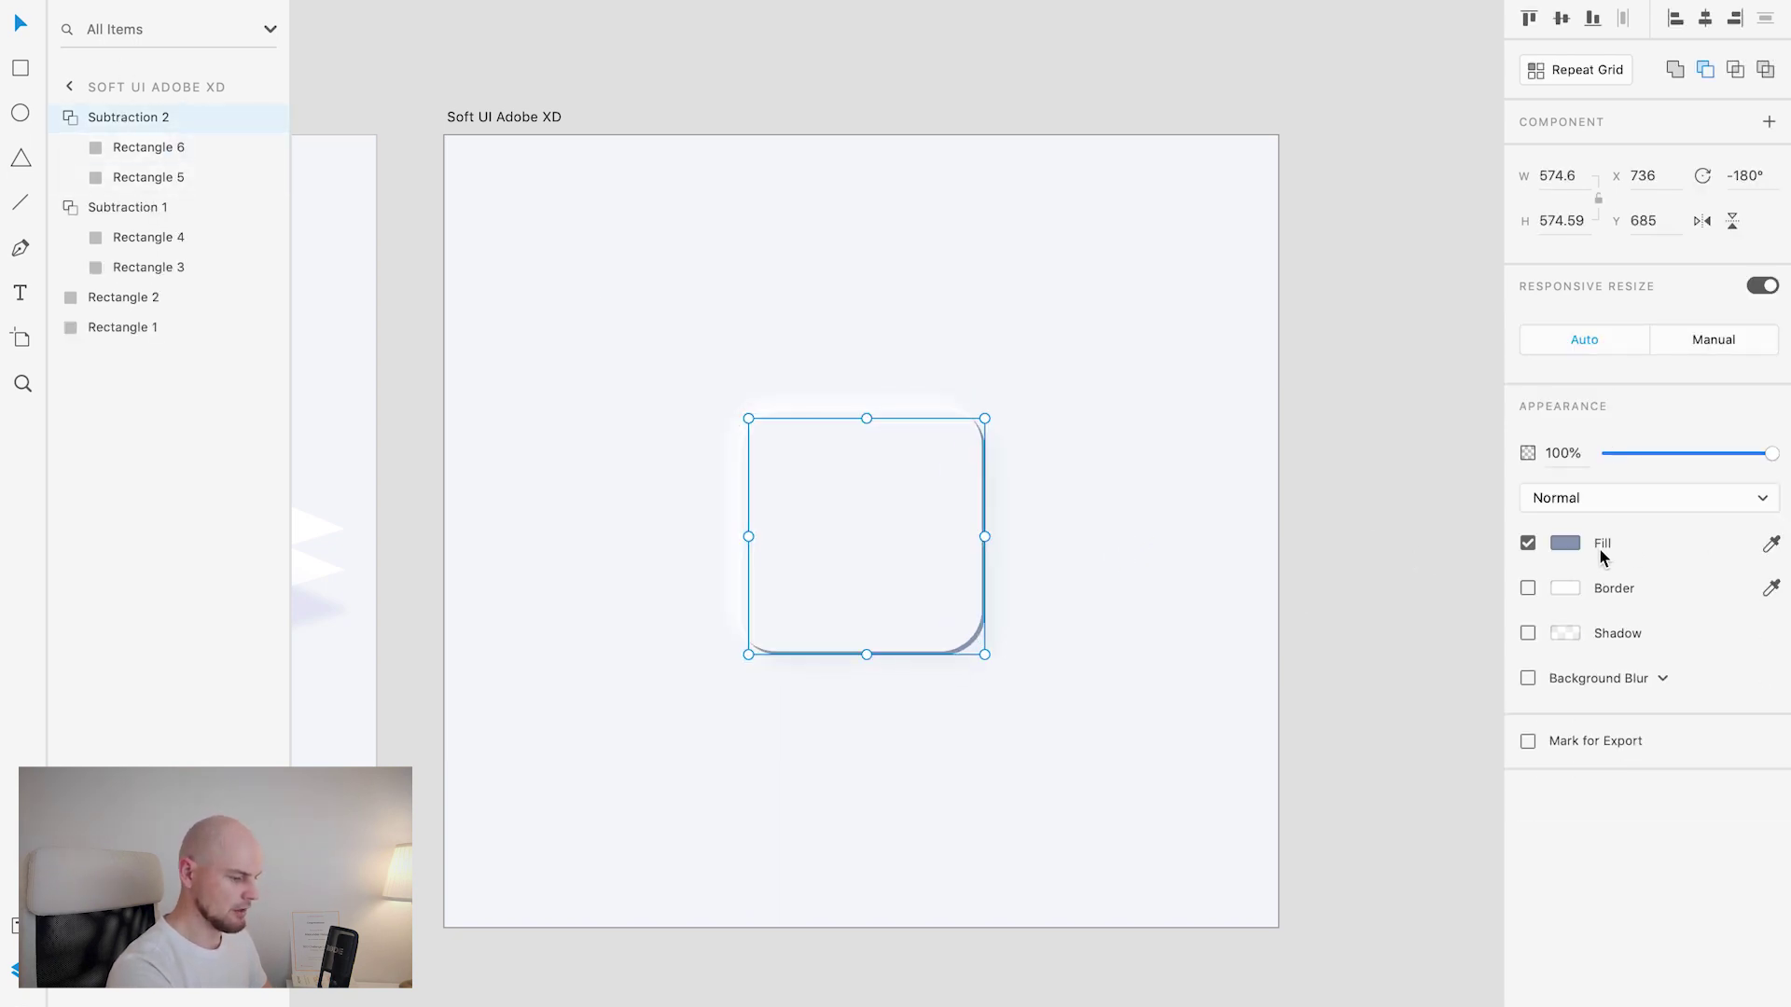
left_click(1567, 545)
key("Tab")
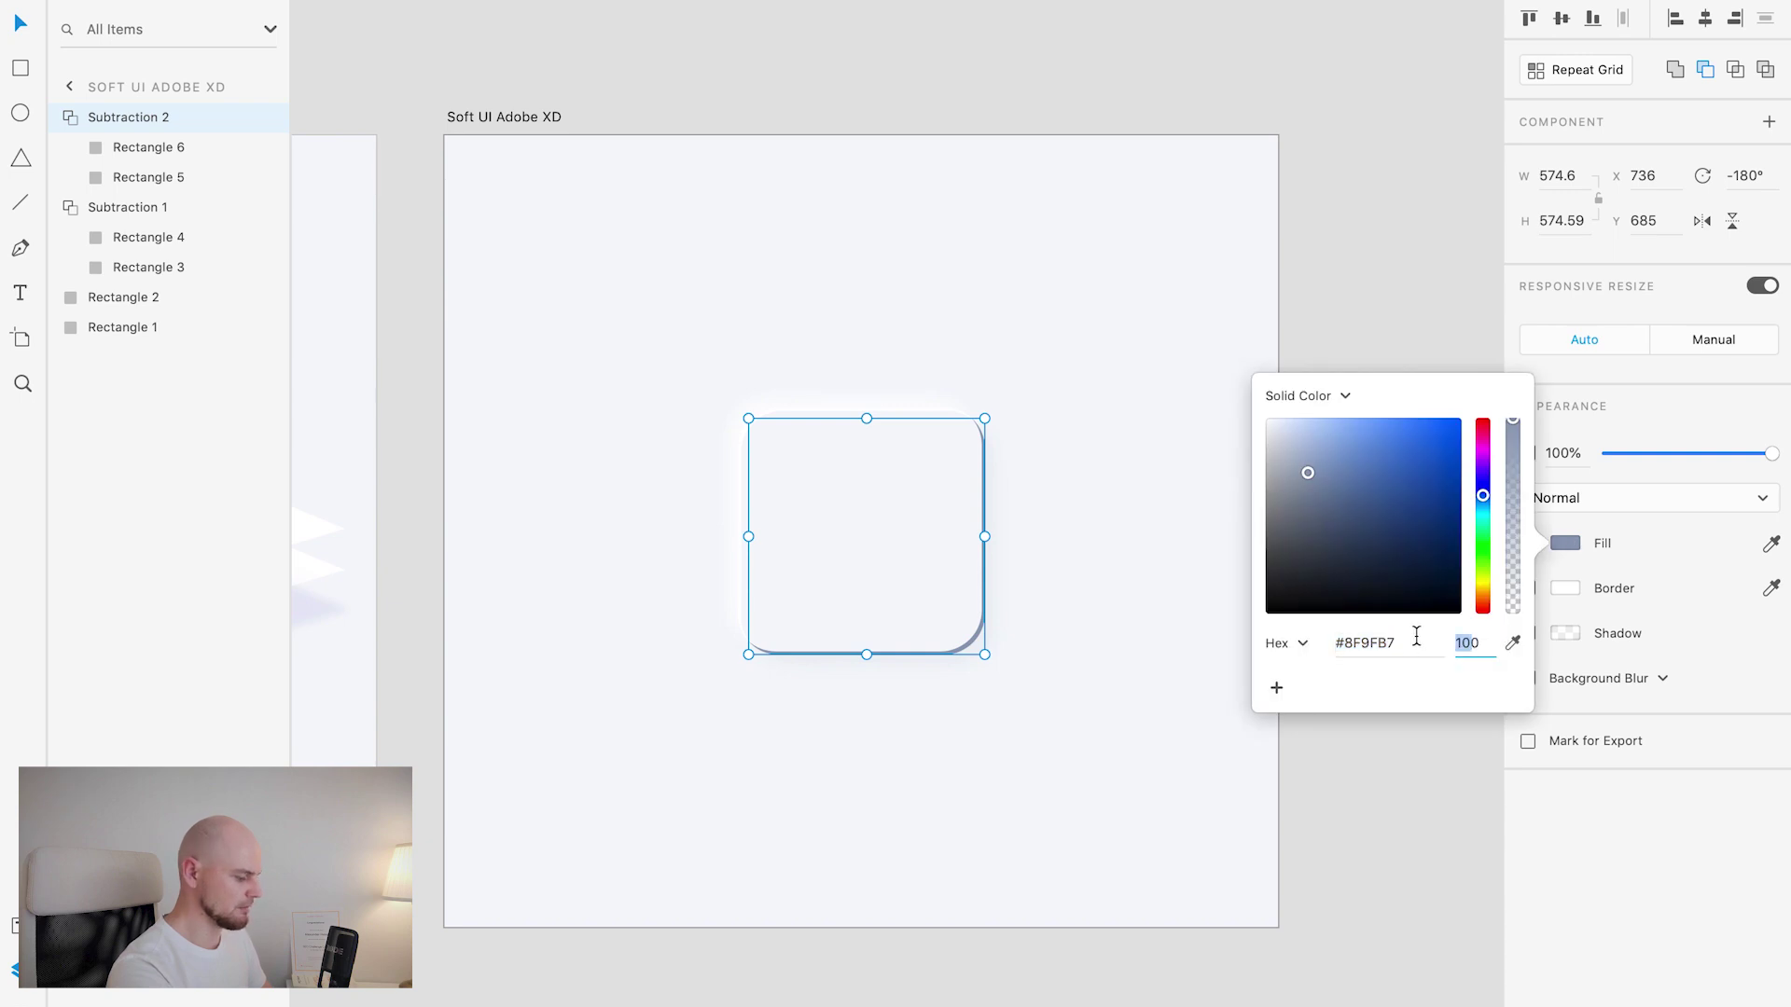
type("30")
key("Return")
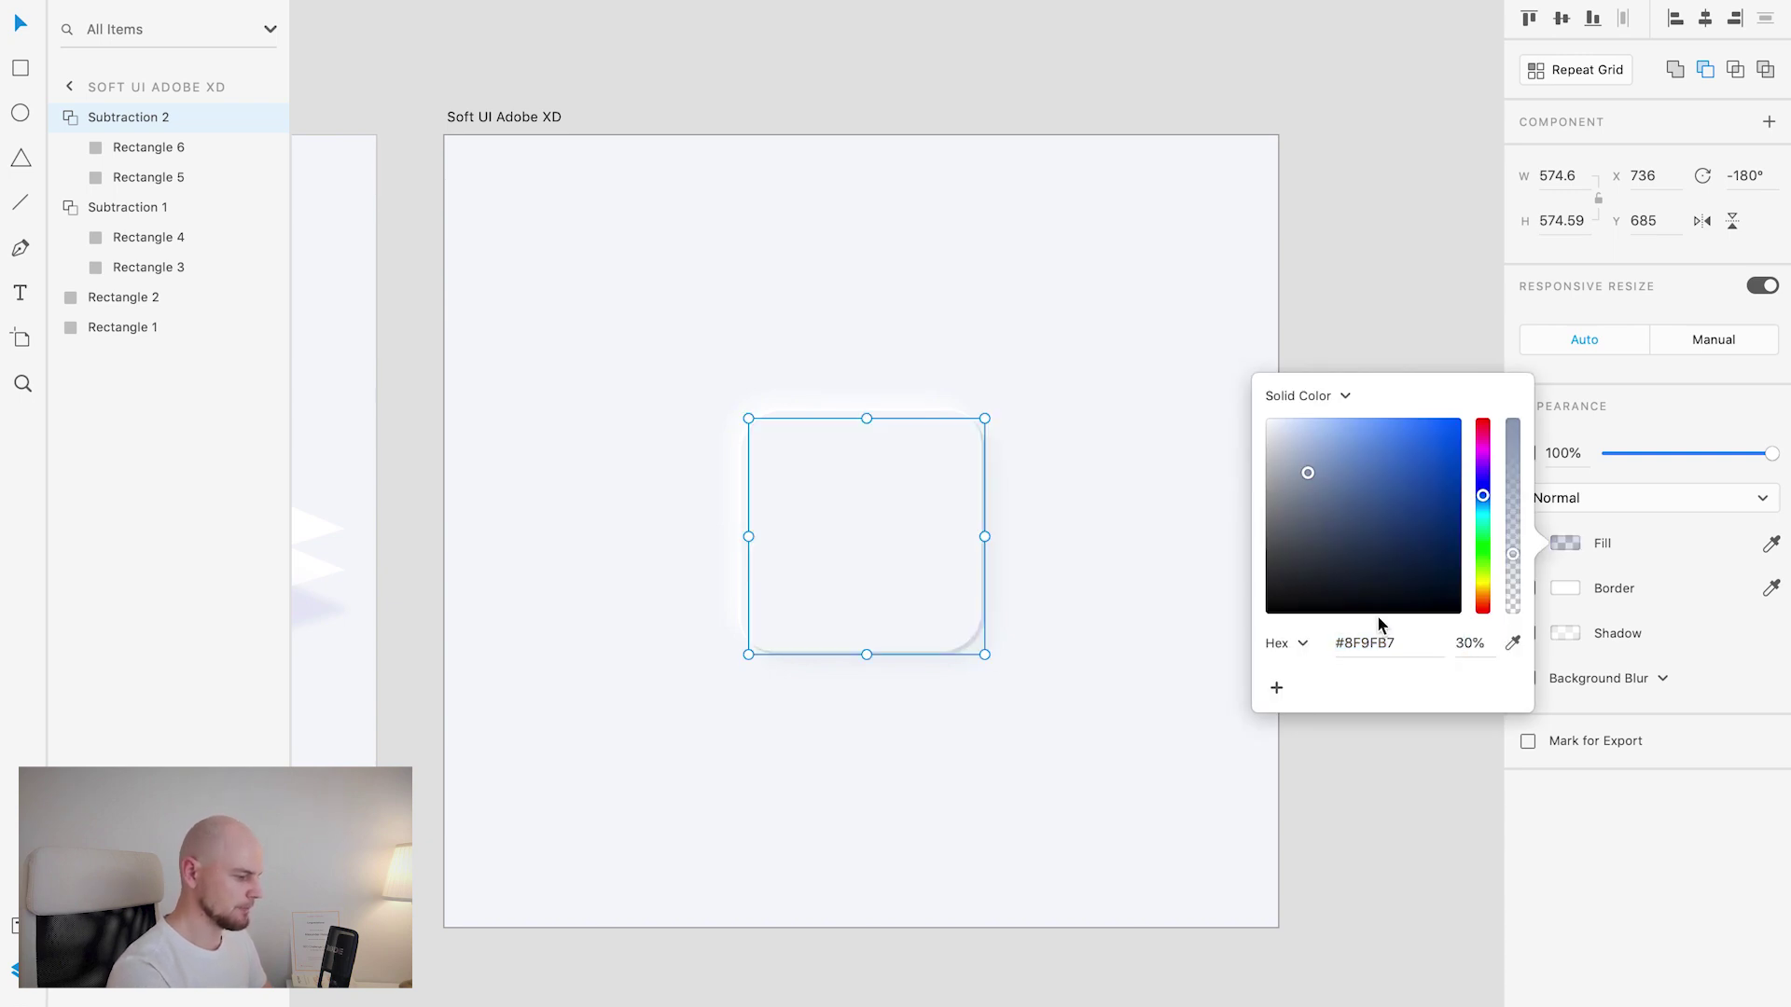
left_click_drag(1292, 468, 1287, 439)
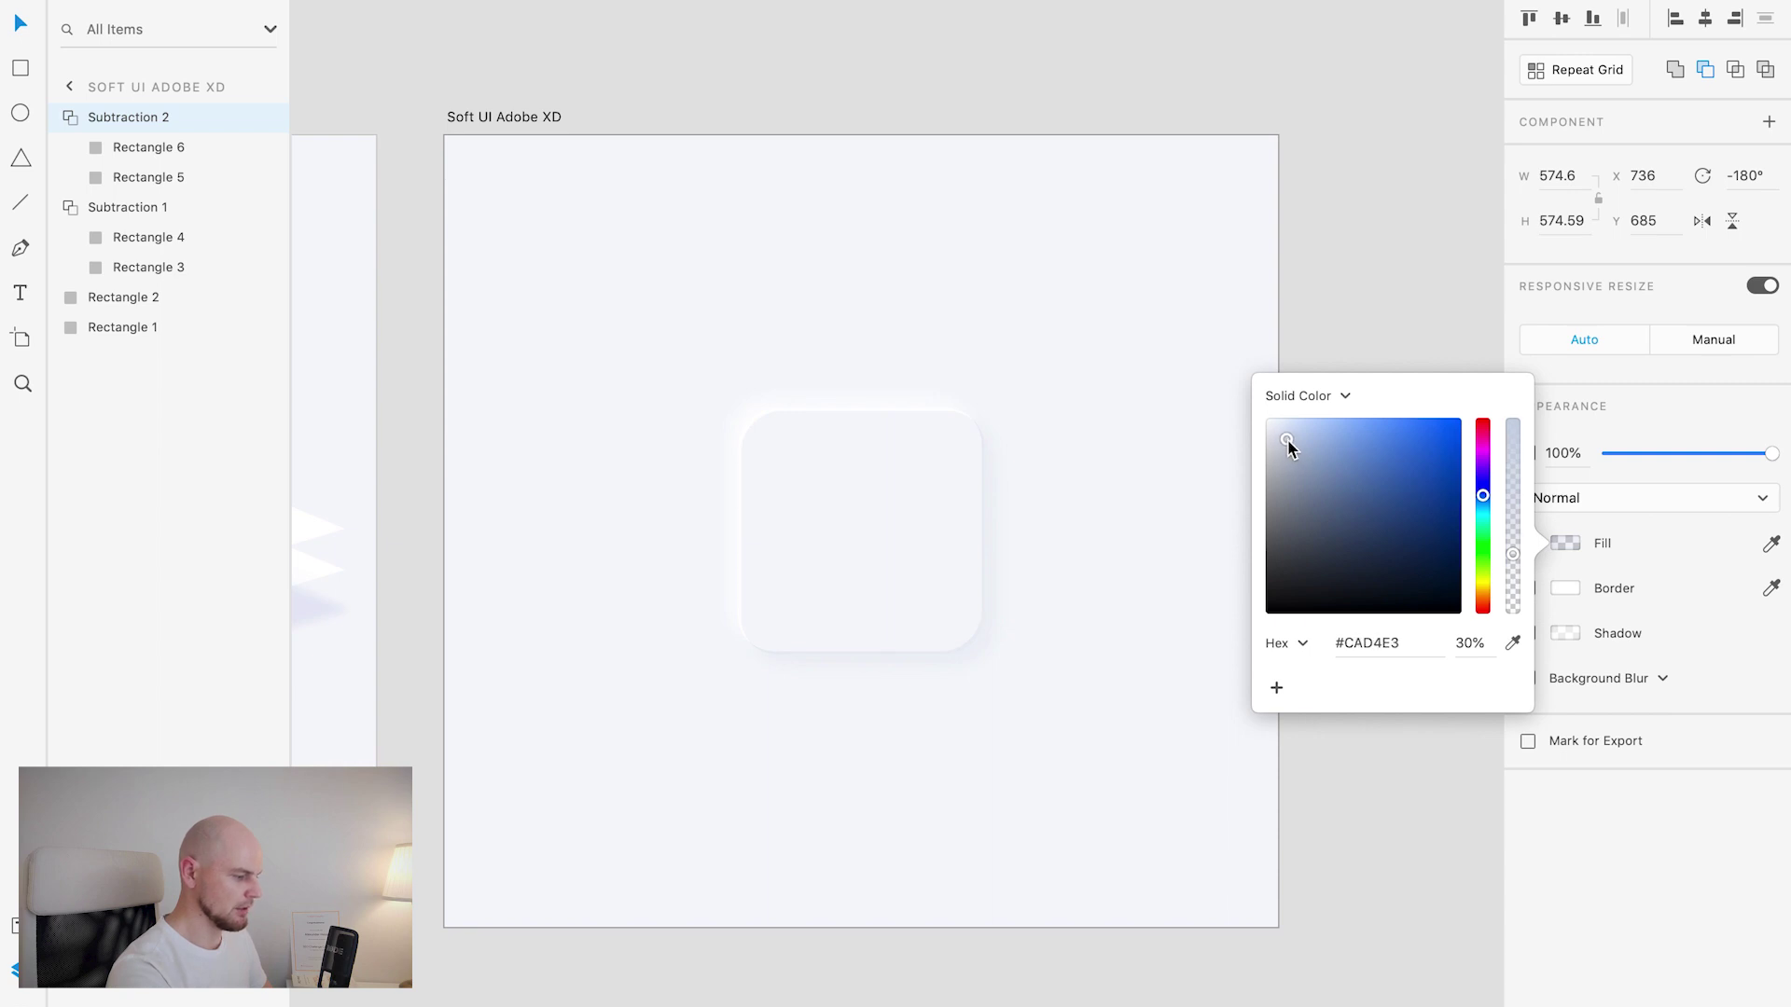
left_click(1144, 464)
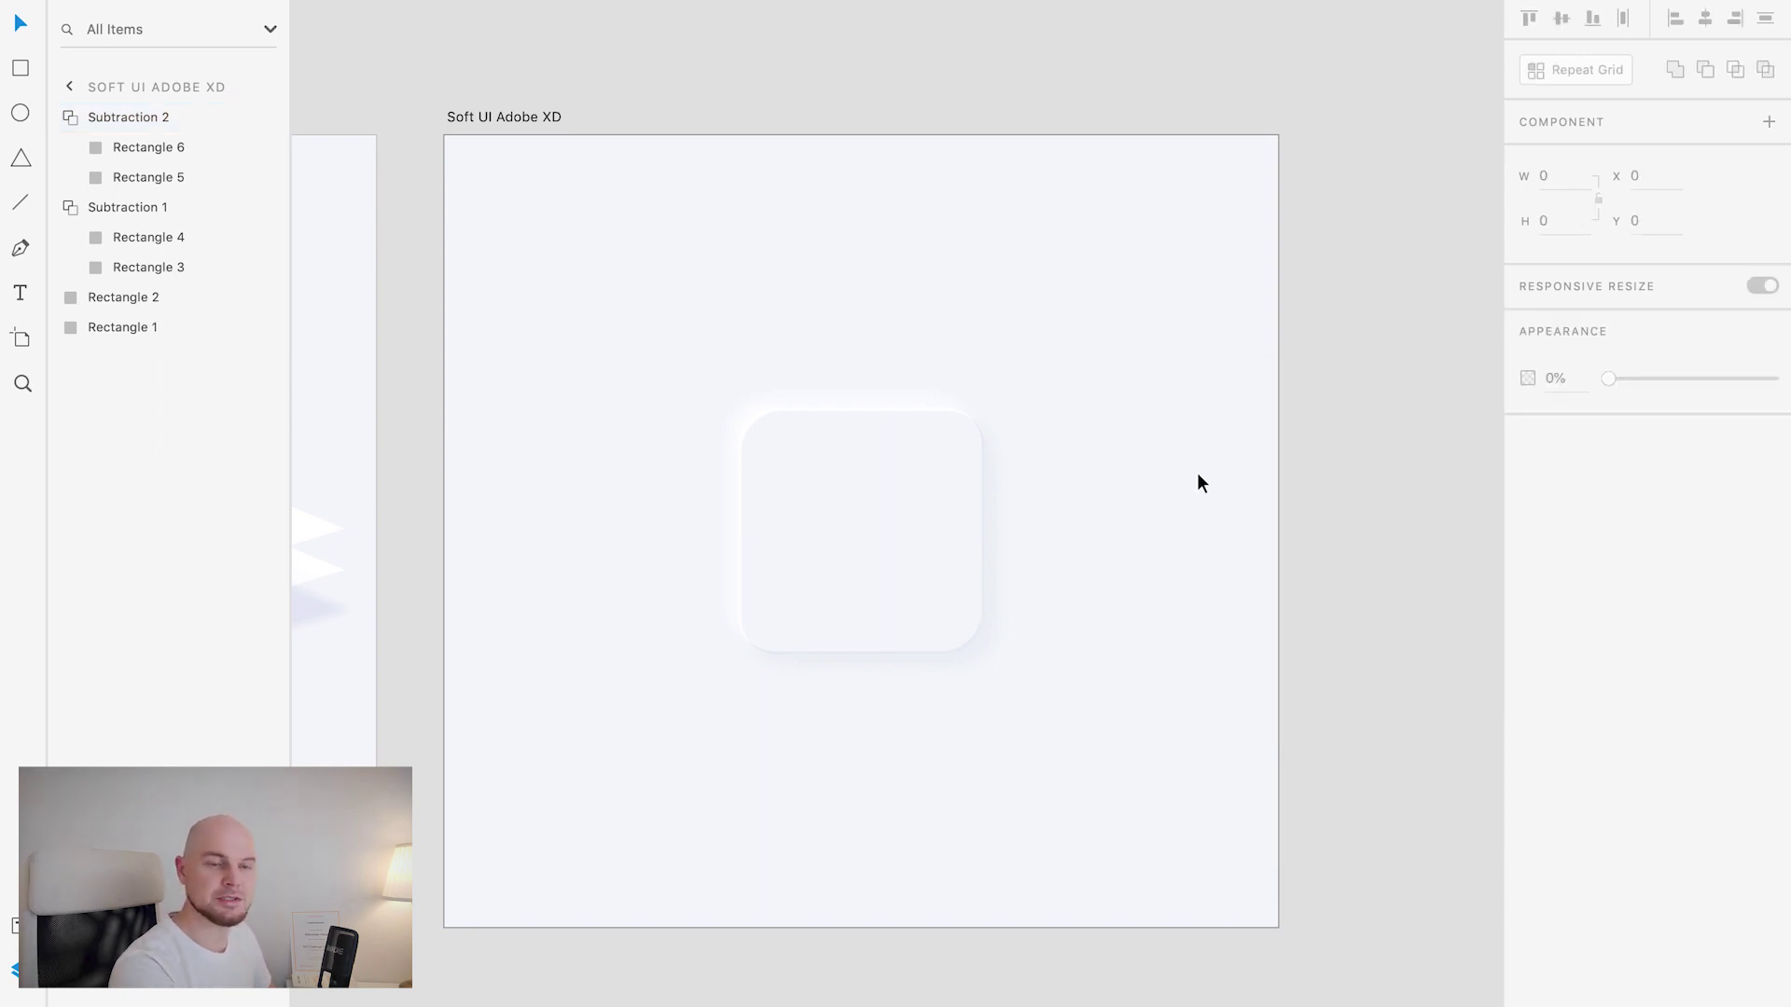
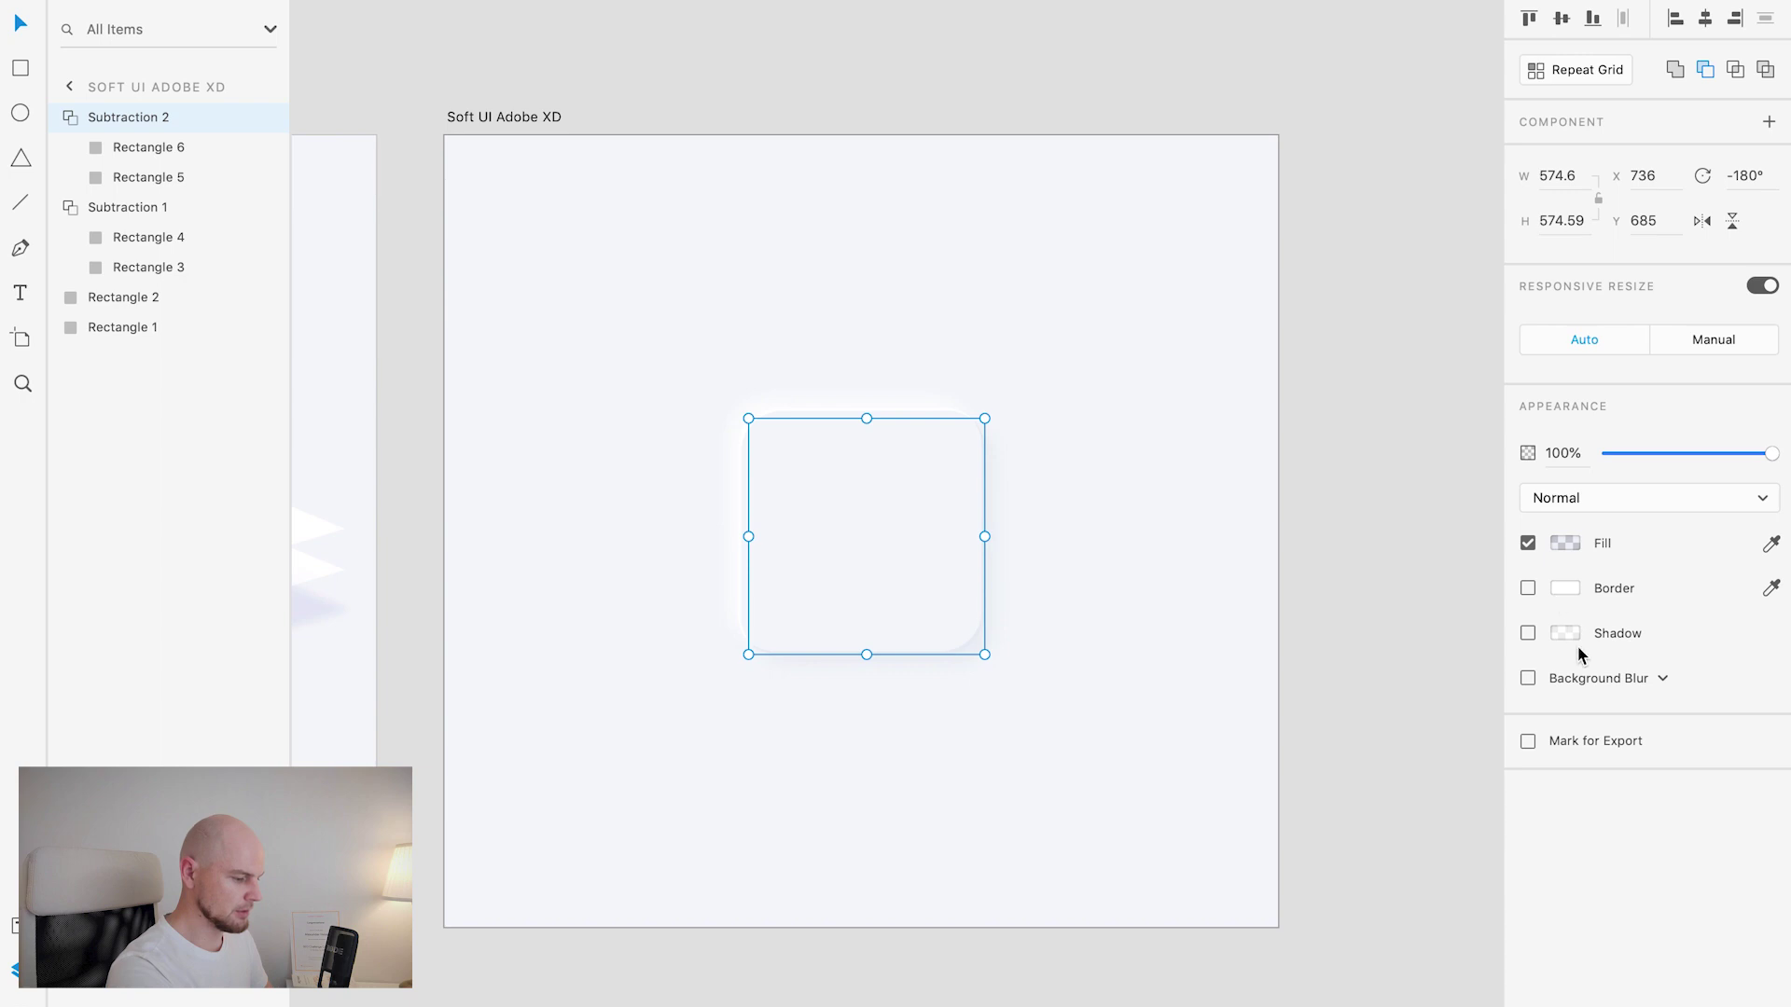
Step: Apply an Object Blur of 10 to the lower-right edge shape Subtraction 2
left_click(1604, 679)
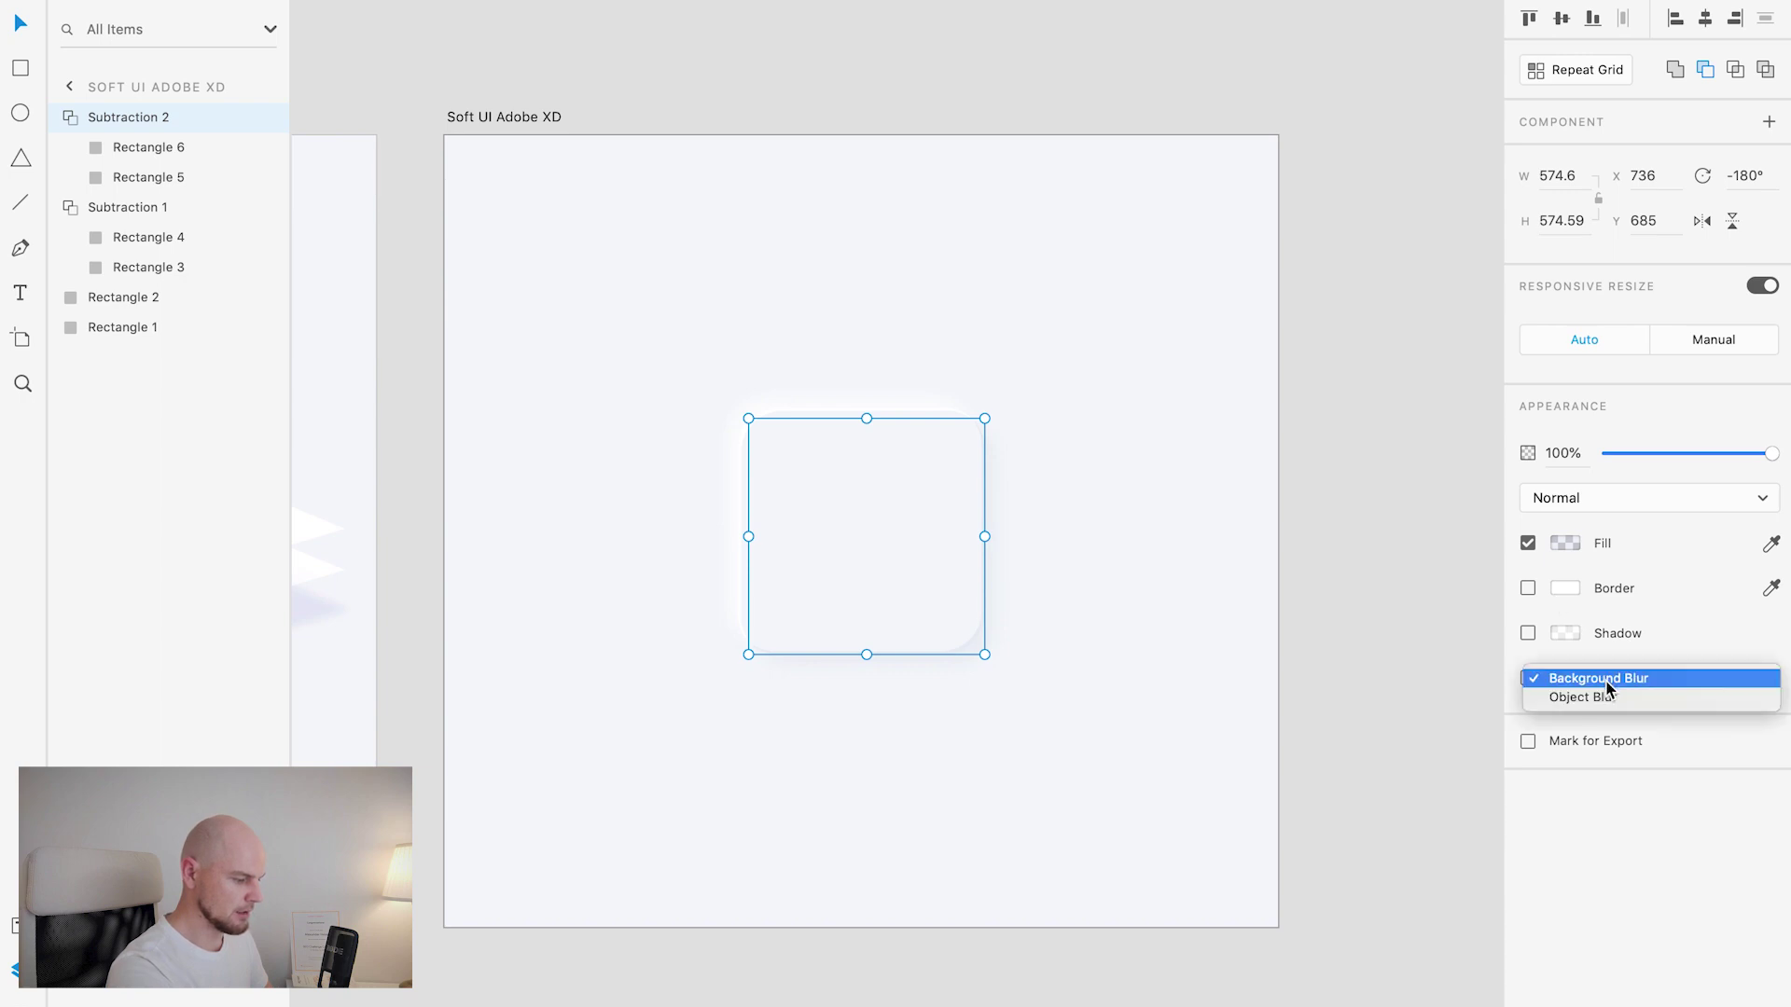
left_click(1605, 698)
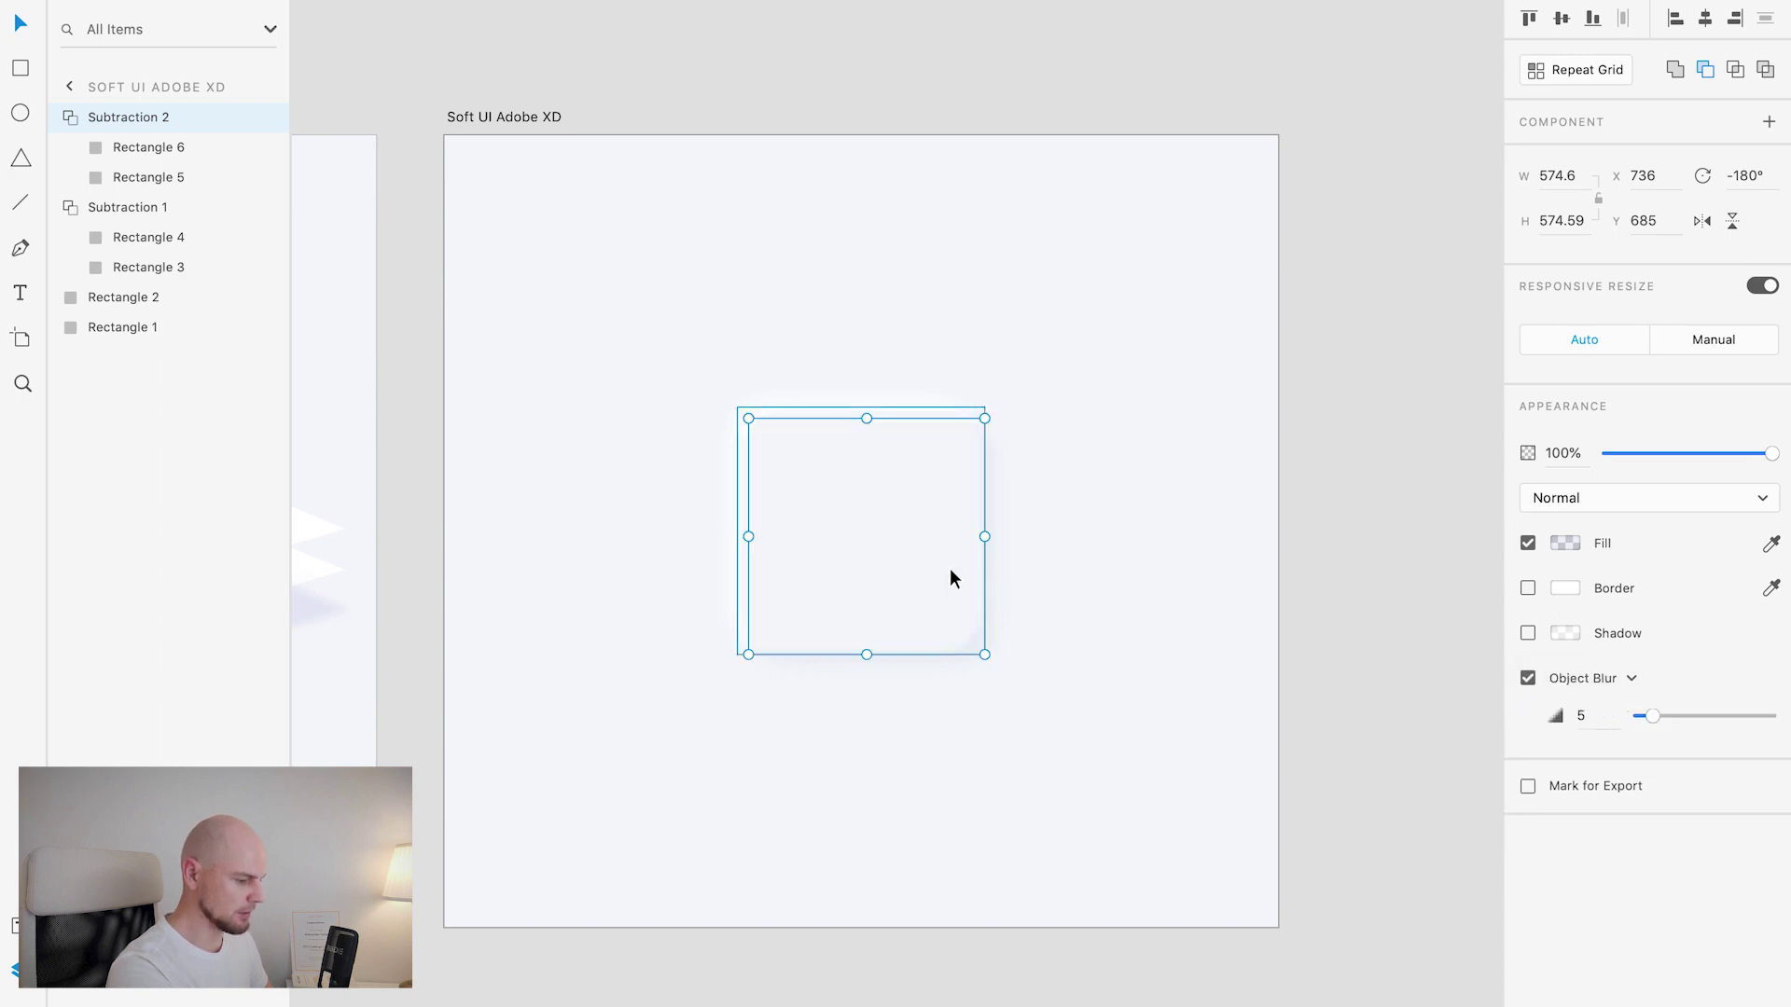
left_click_drag(1655, 713, 1670, 728)
left_click(1149, 616)
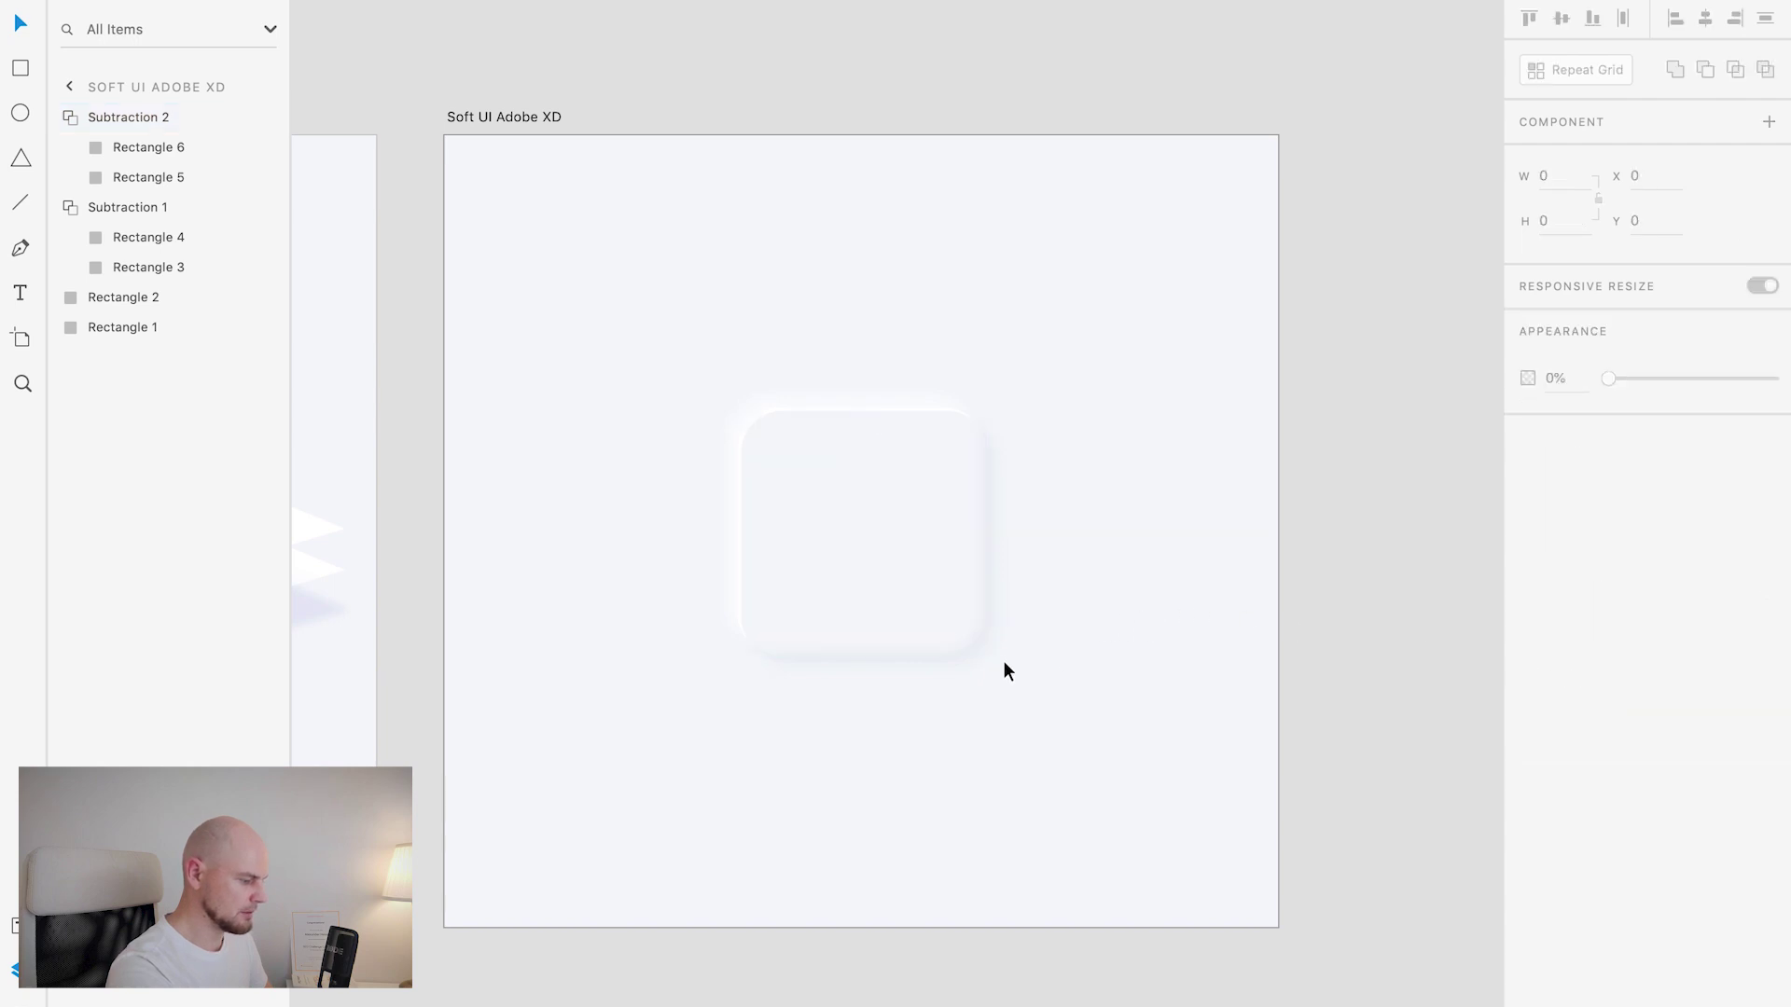
Step: Raise the fill opacity of the lower-right edge shape Subtraction 2 to 100%
scroll(943, 616, "up", 5)
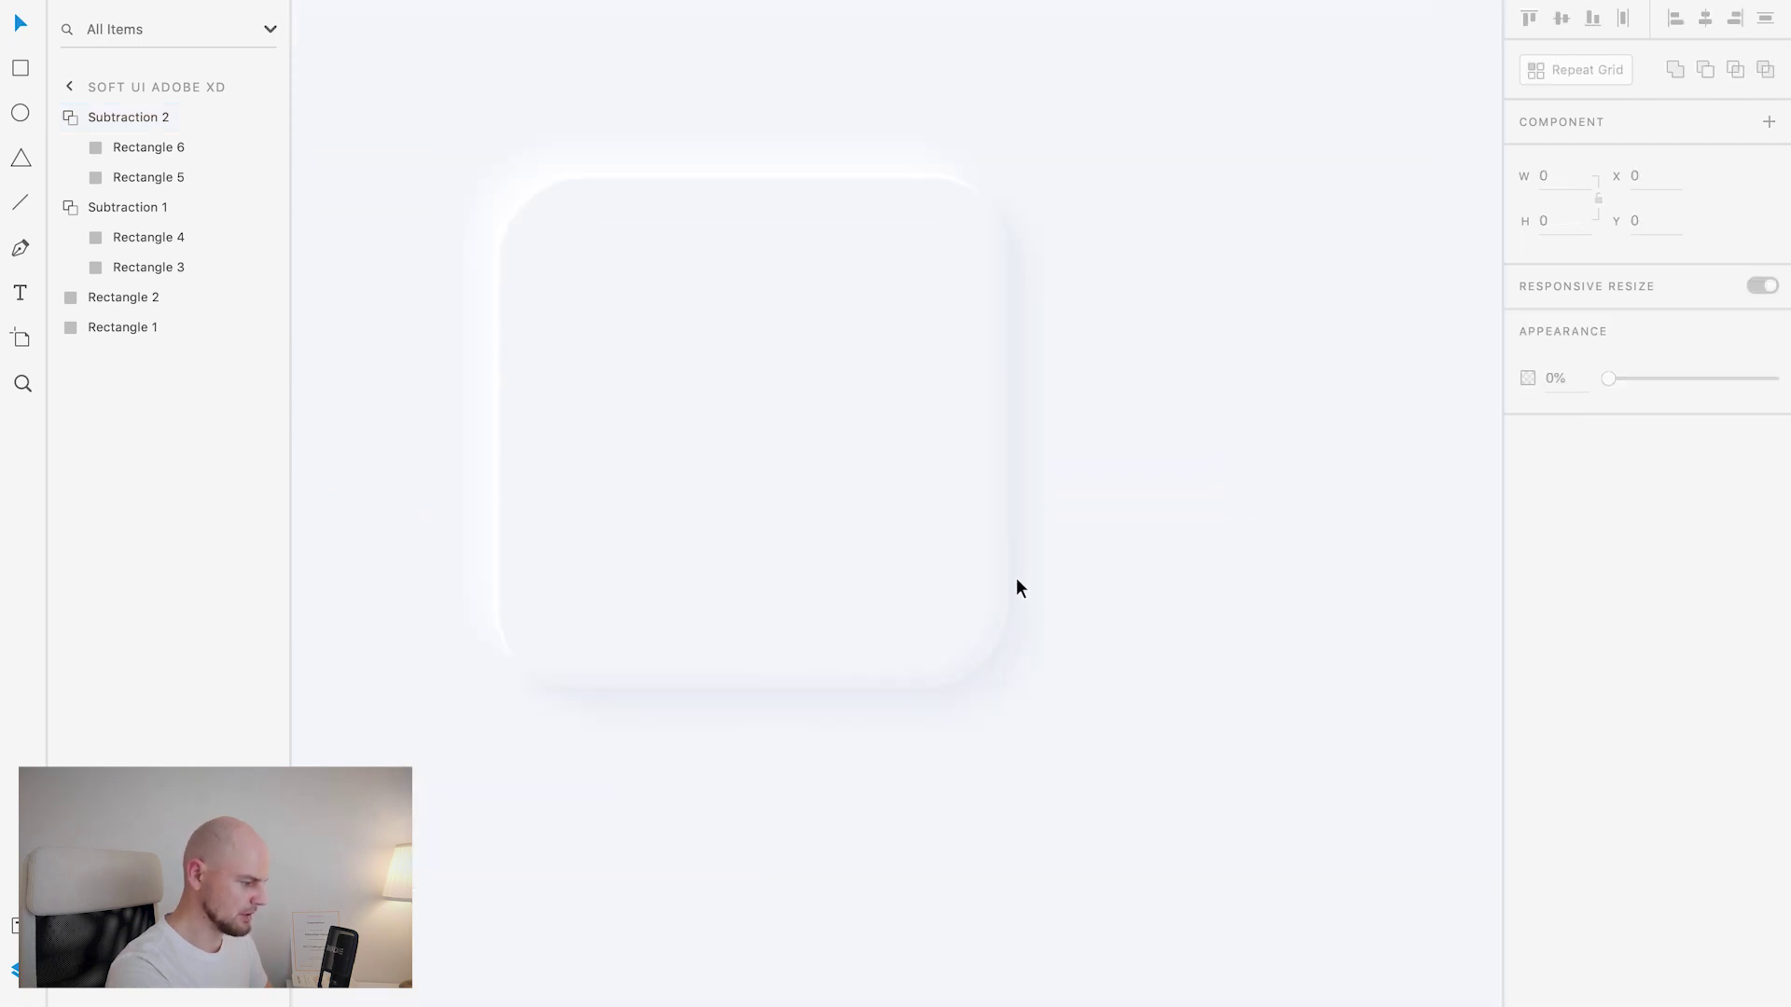
left_click(987, 657)
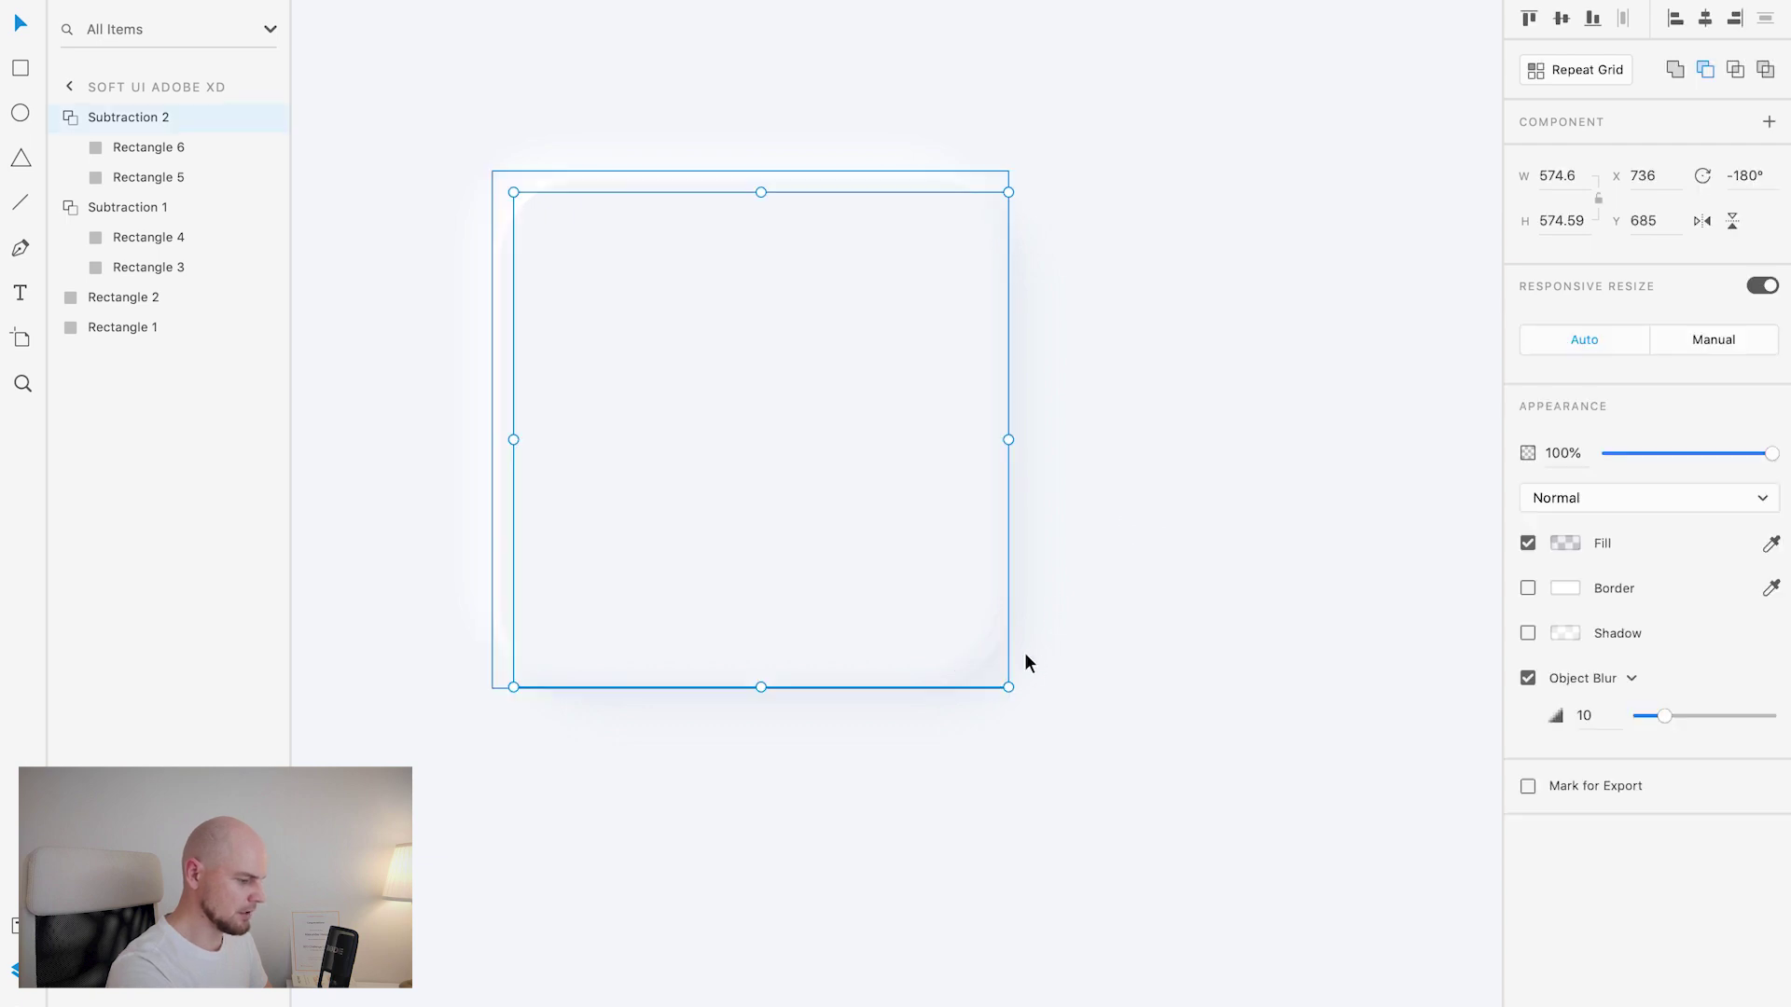
left_click(1565, 543)
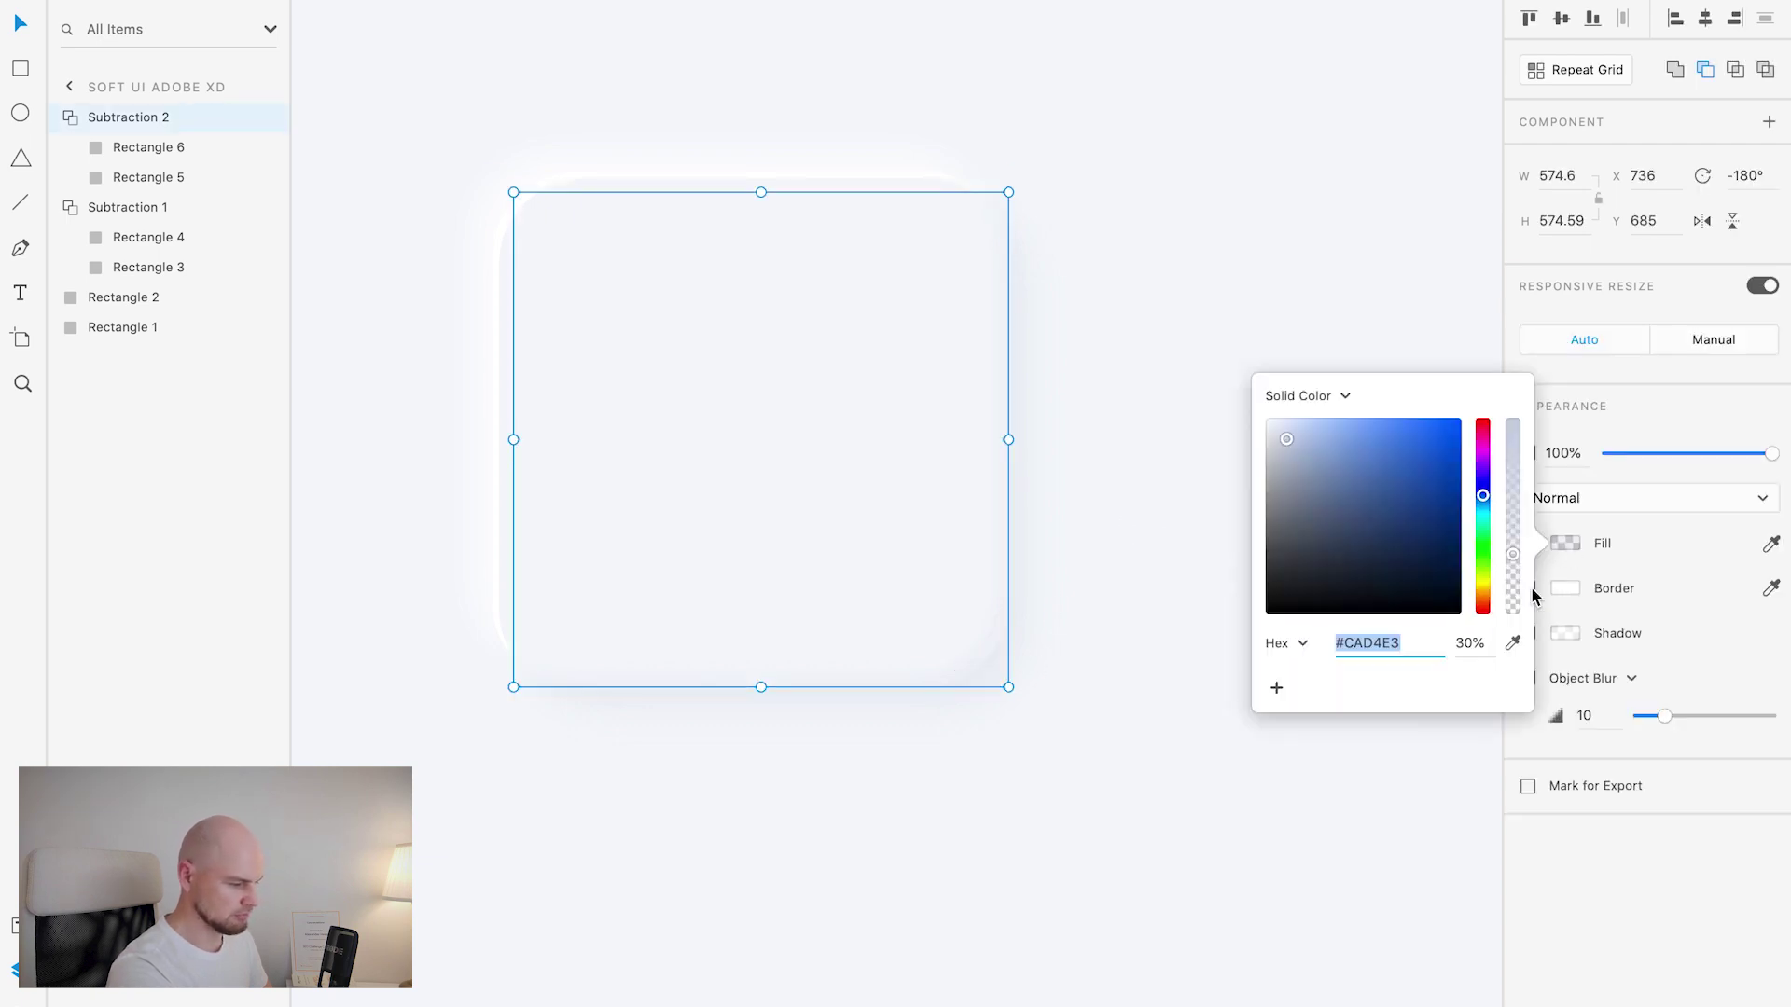
left_click(1469, 643)
type("100")
key("Return")
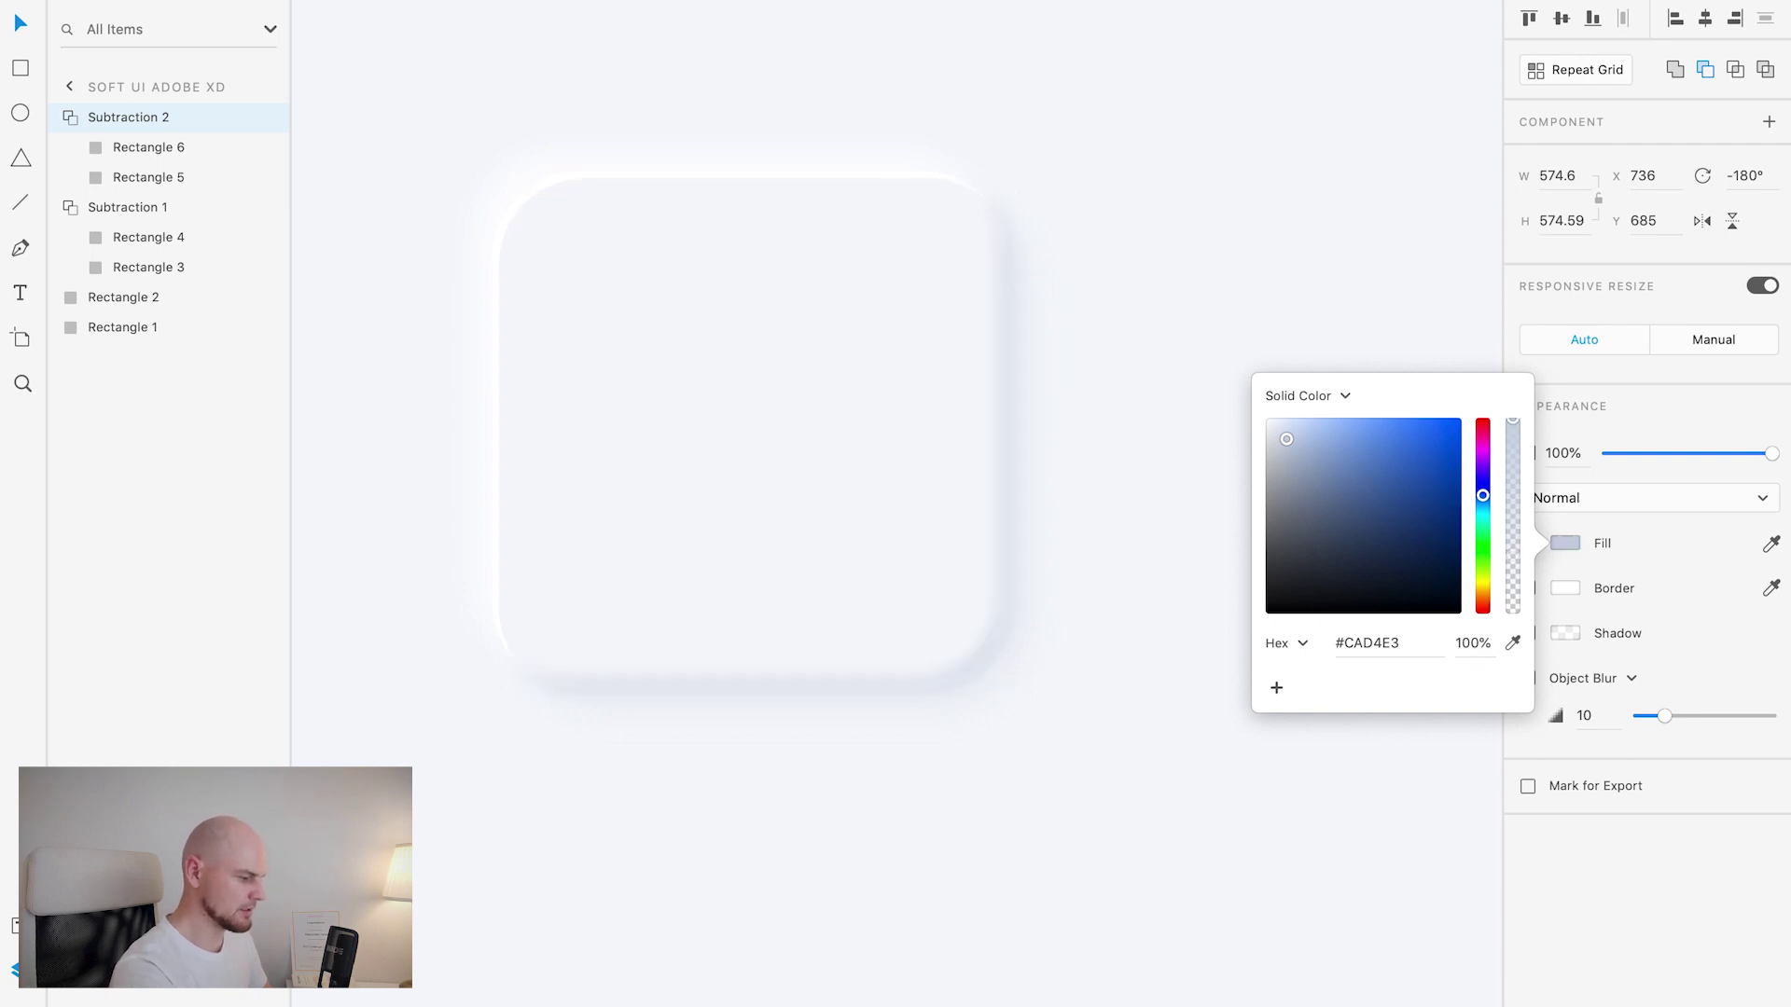
left_click(1172, 555)
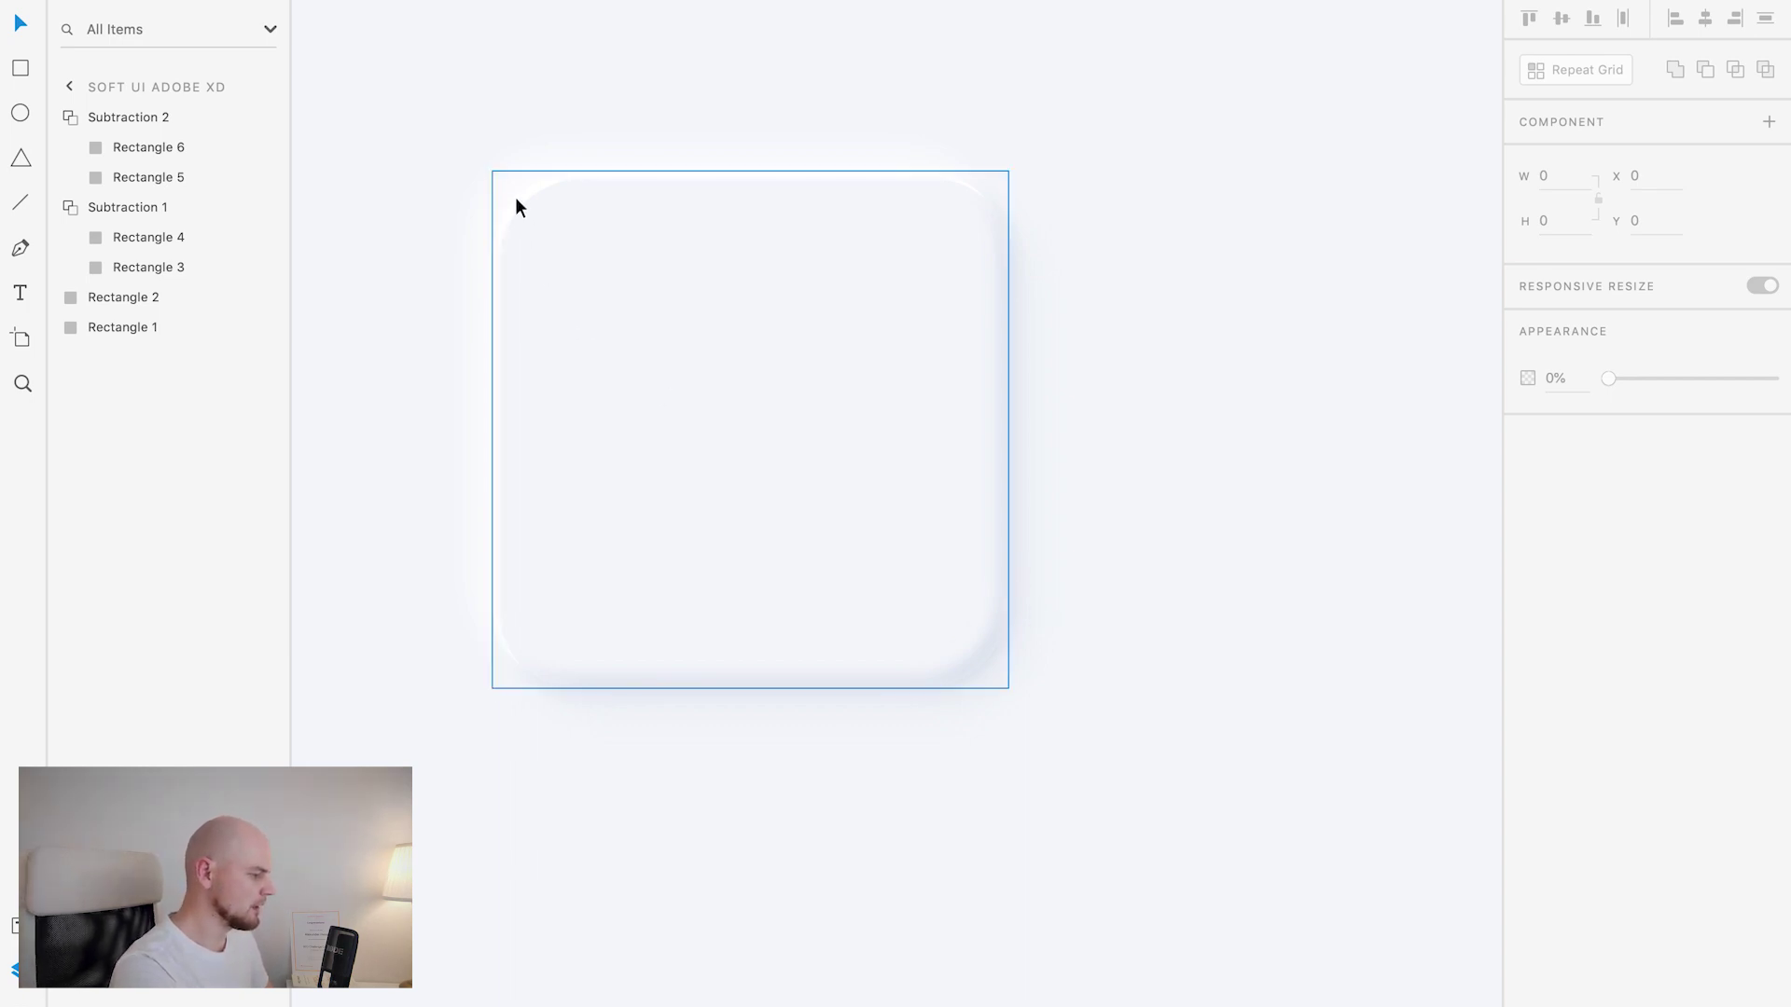
Step: Apply an Object Blur of 10 to the white upper-left edge shape Subtraction 1
left_click(147, 117)
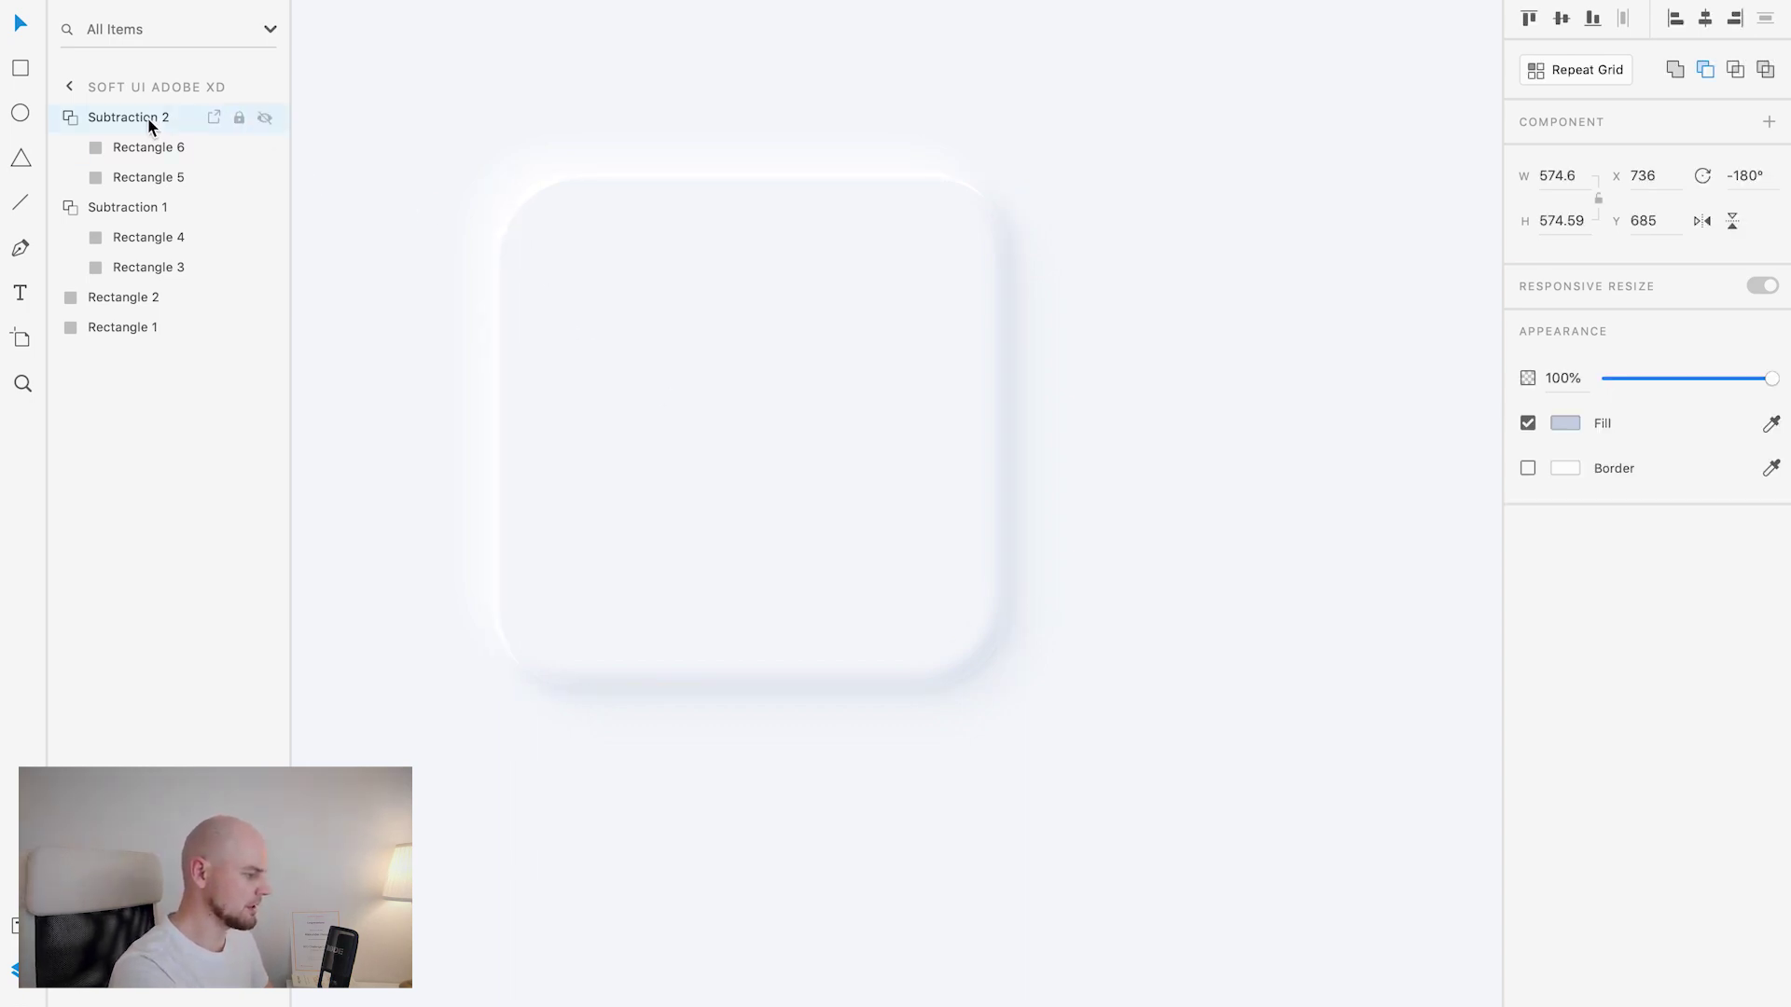
left_click(154, 212)
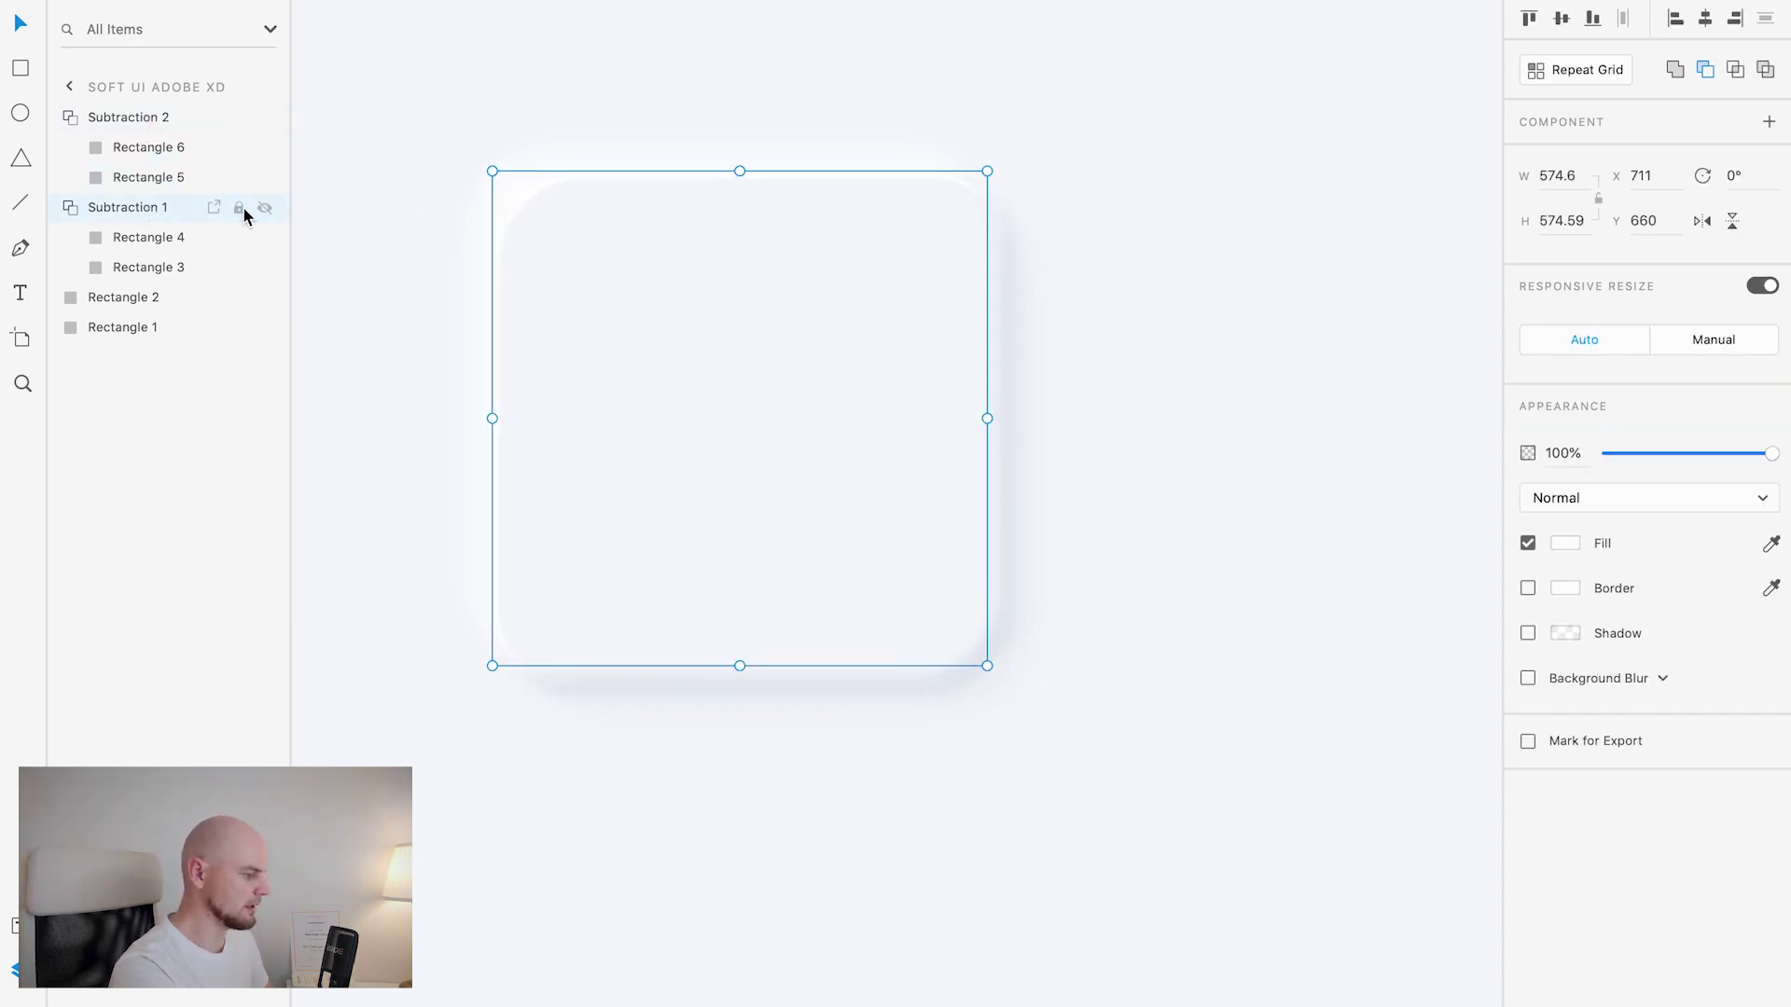
left_click(1583, 686)
key("Escape")
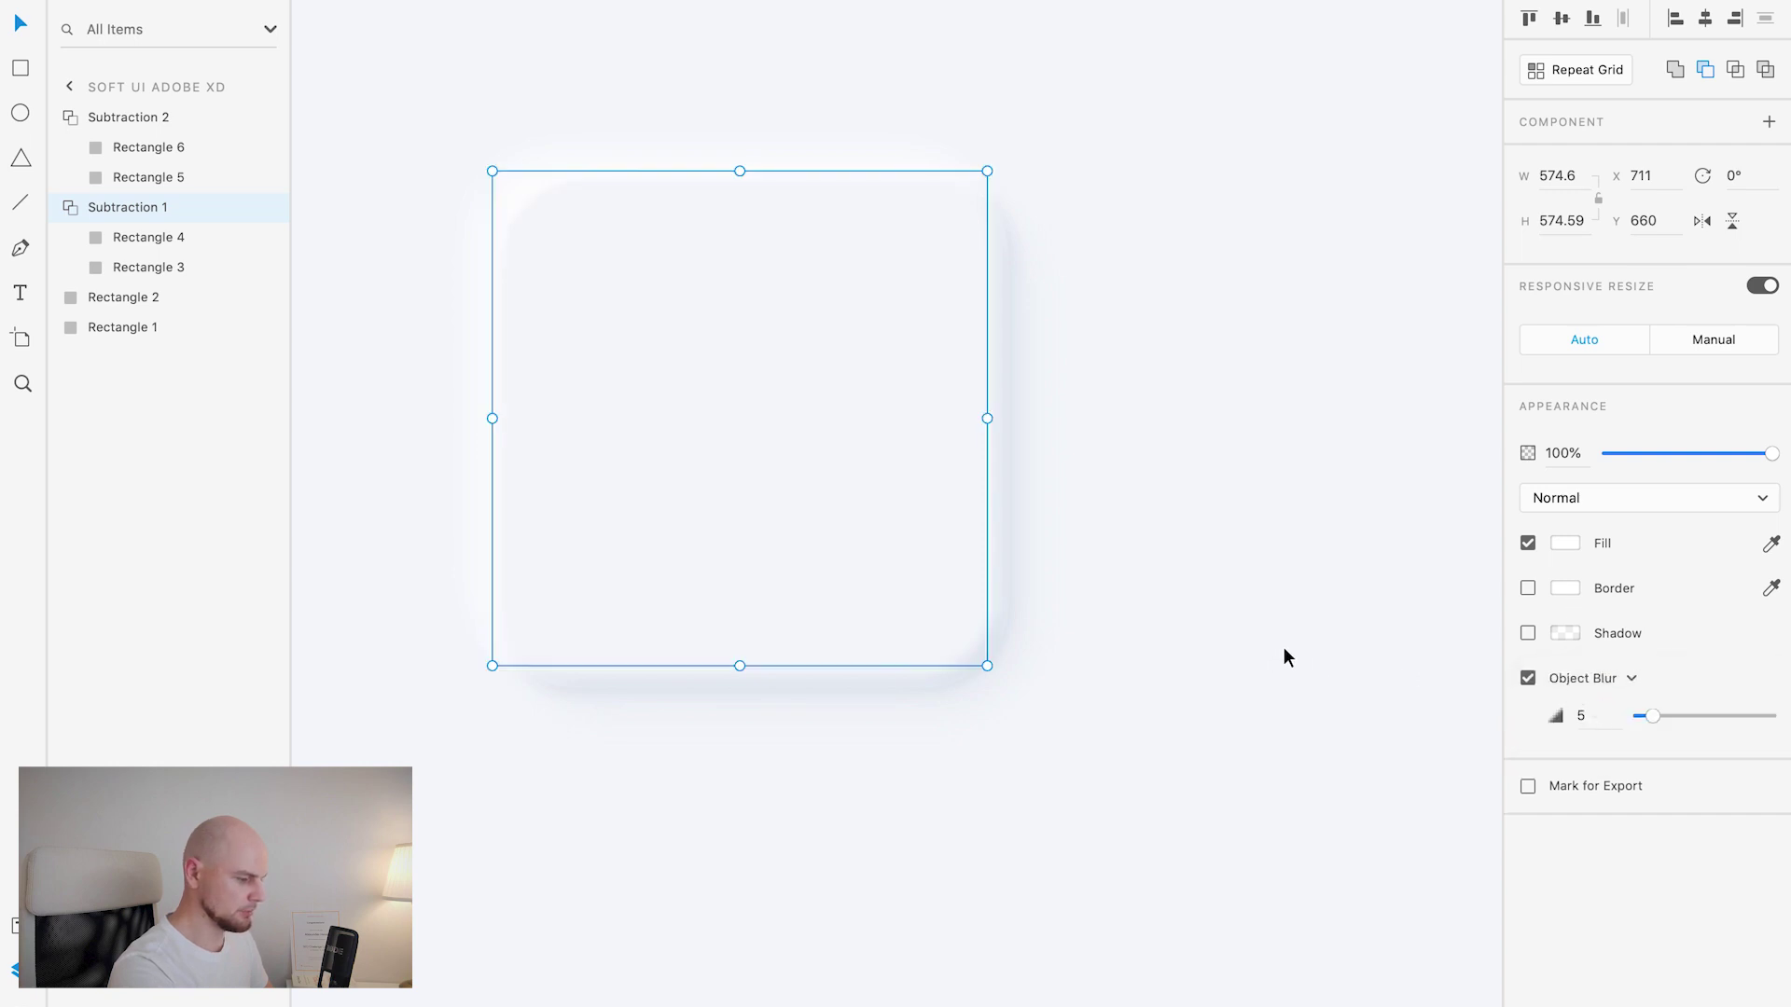
left_click_drag(1654, 720, 1672, 718)
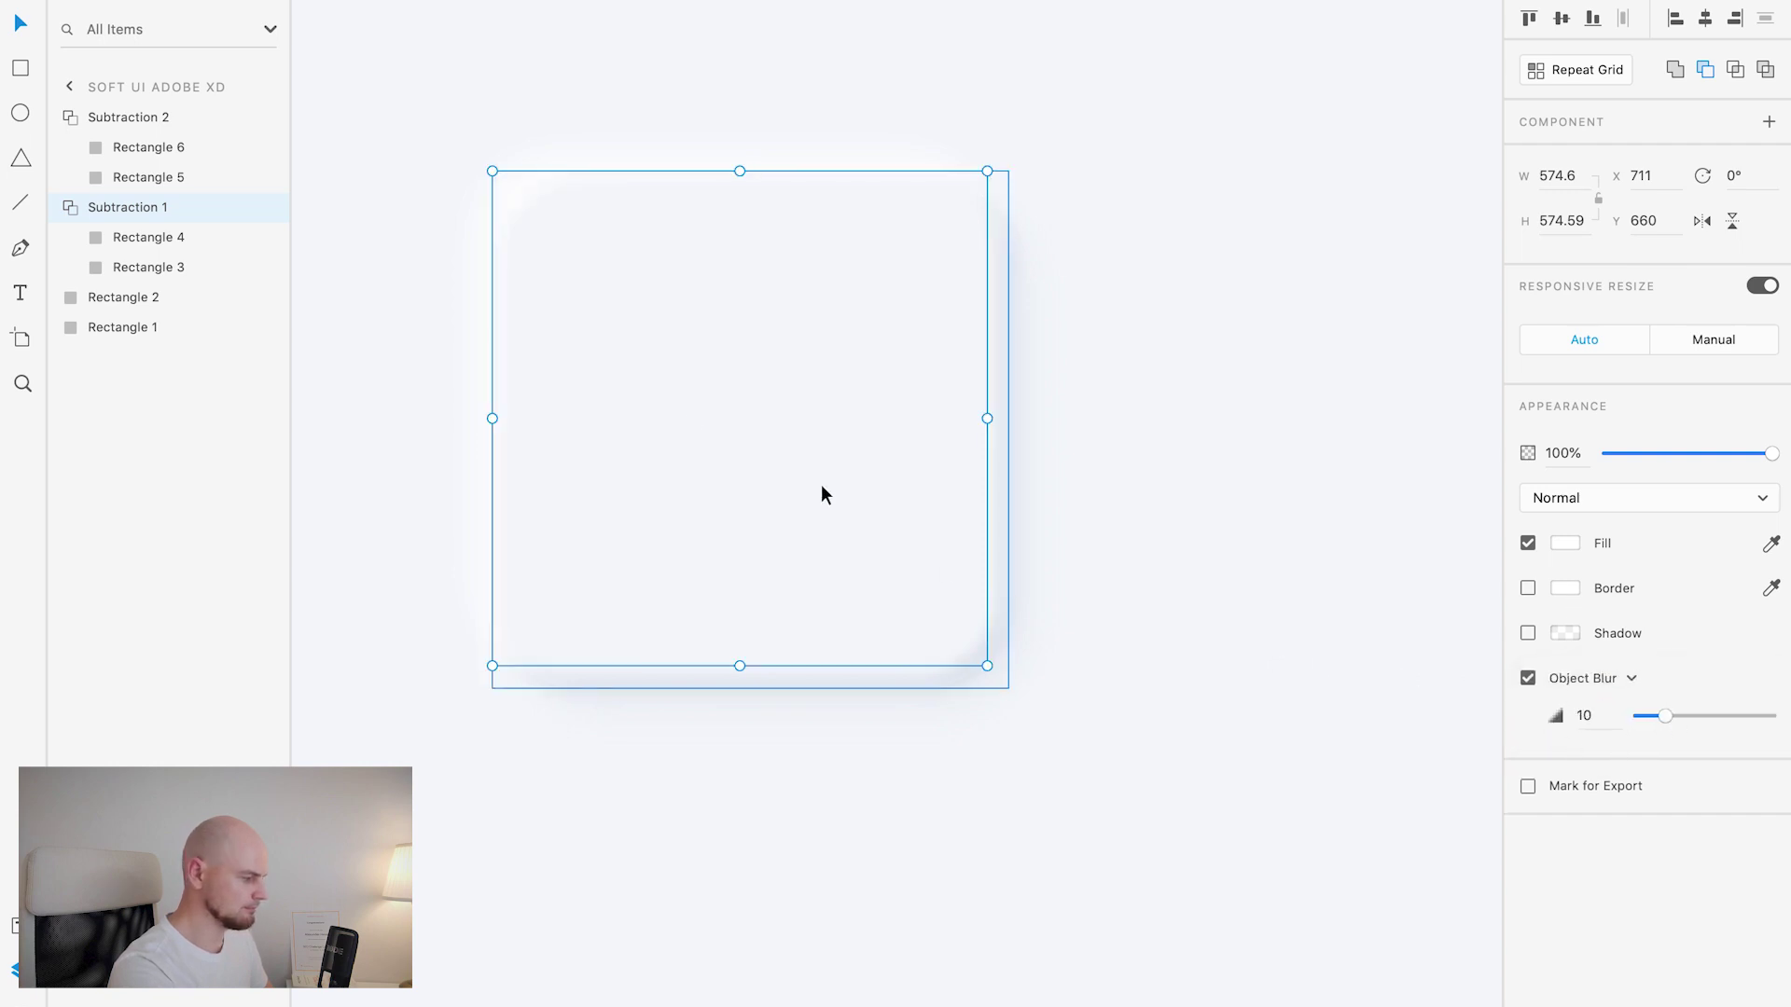
left_click(663, 137)
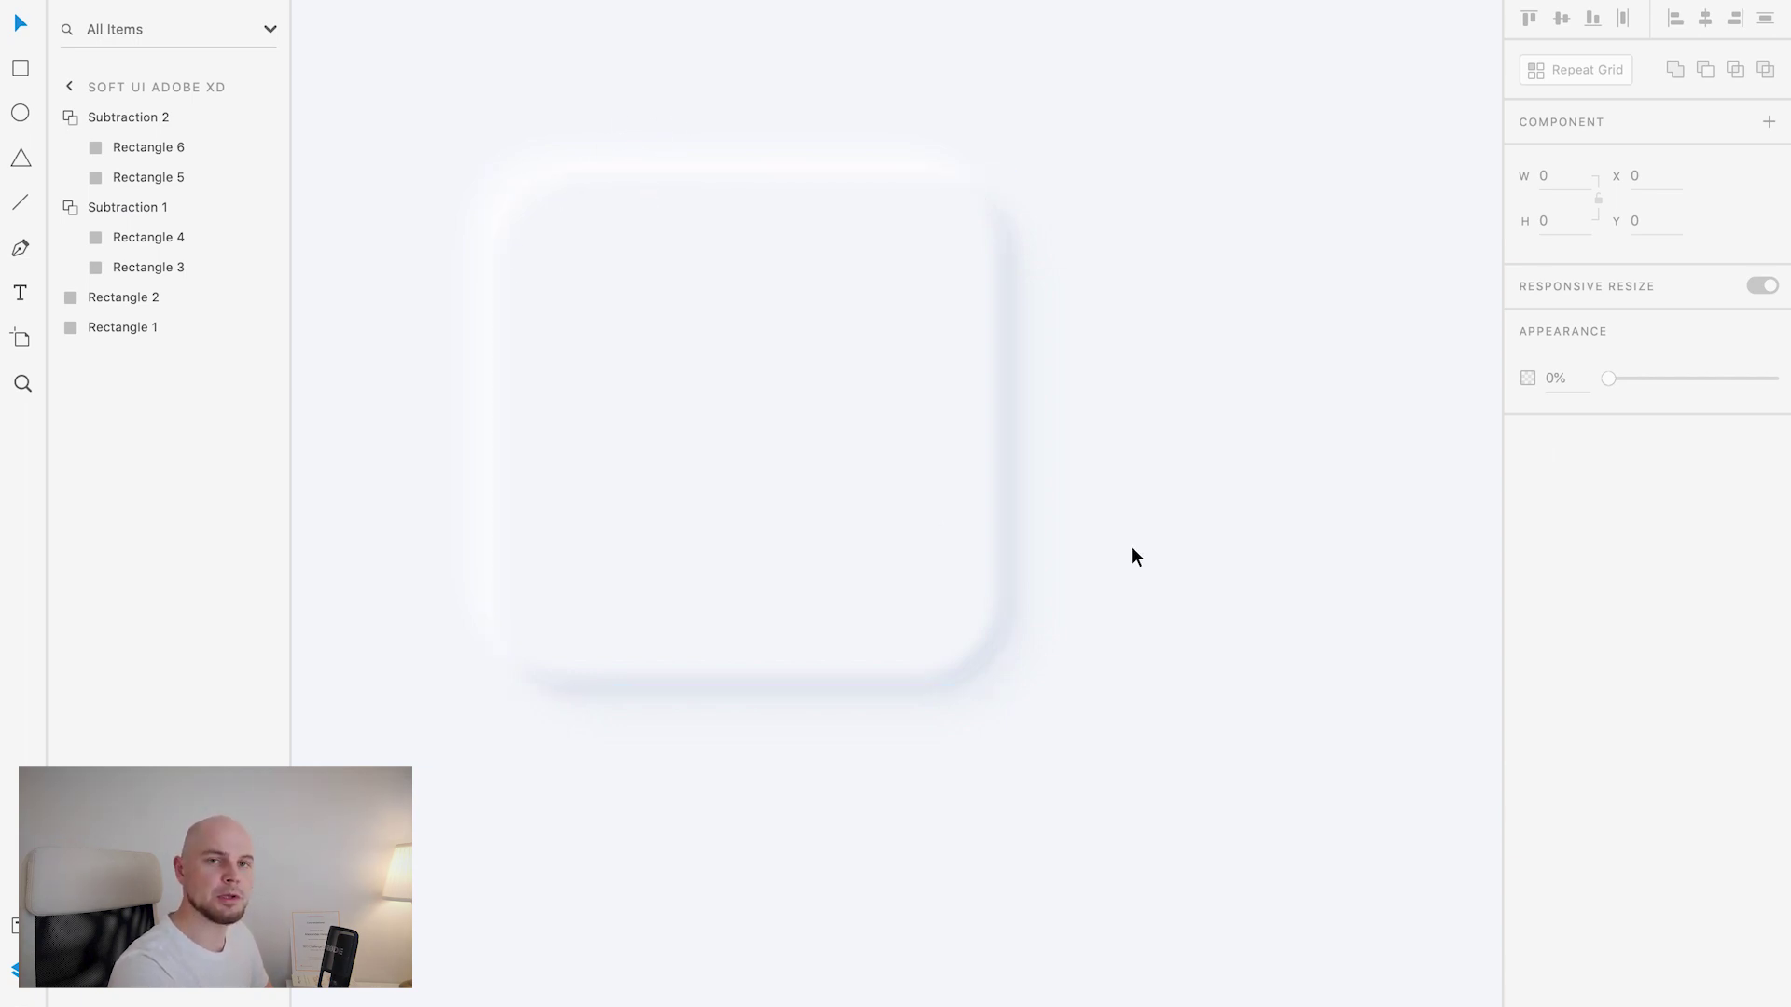
Step: Duplicate Rectangle 2 and move the copy above Subtraction 2 to the front of the layer order
left_click(1000, 642)
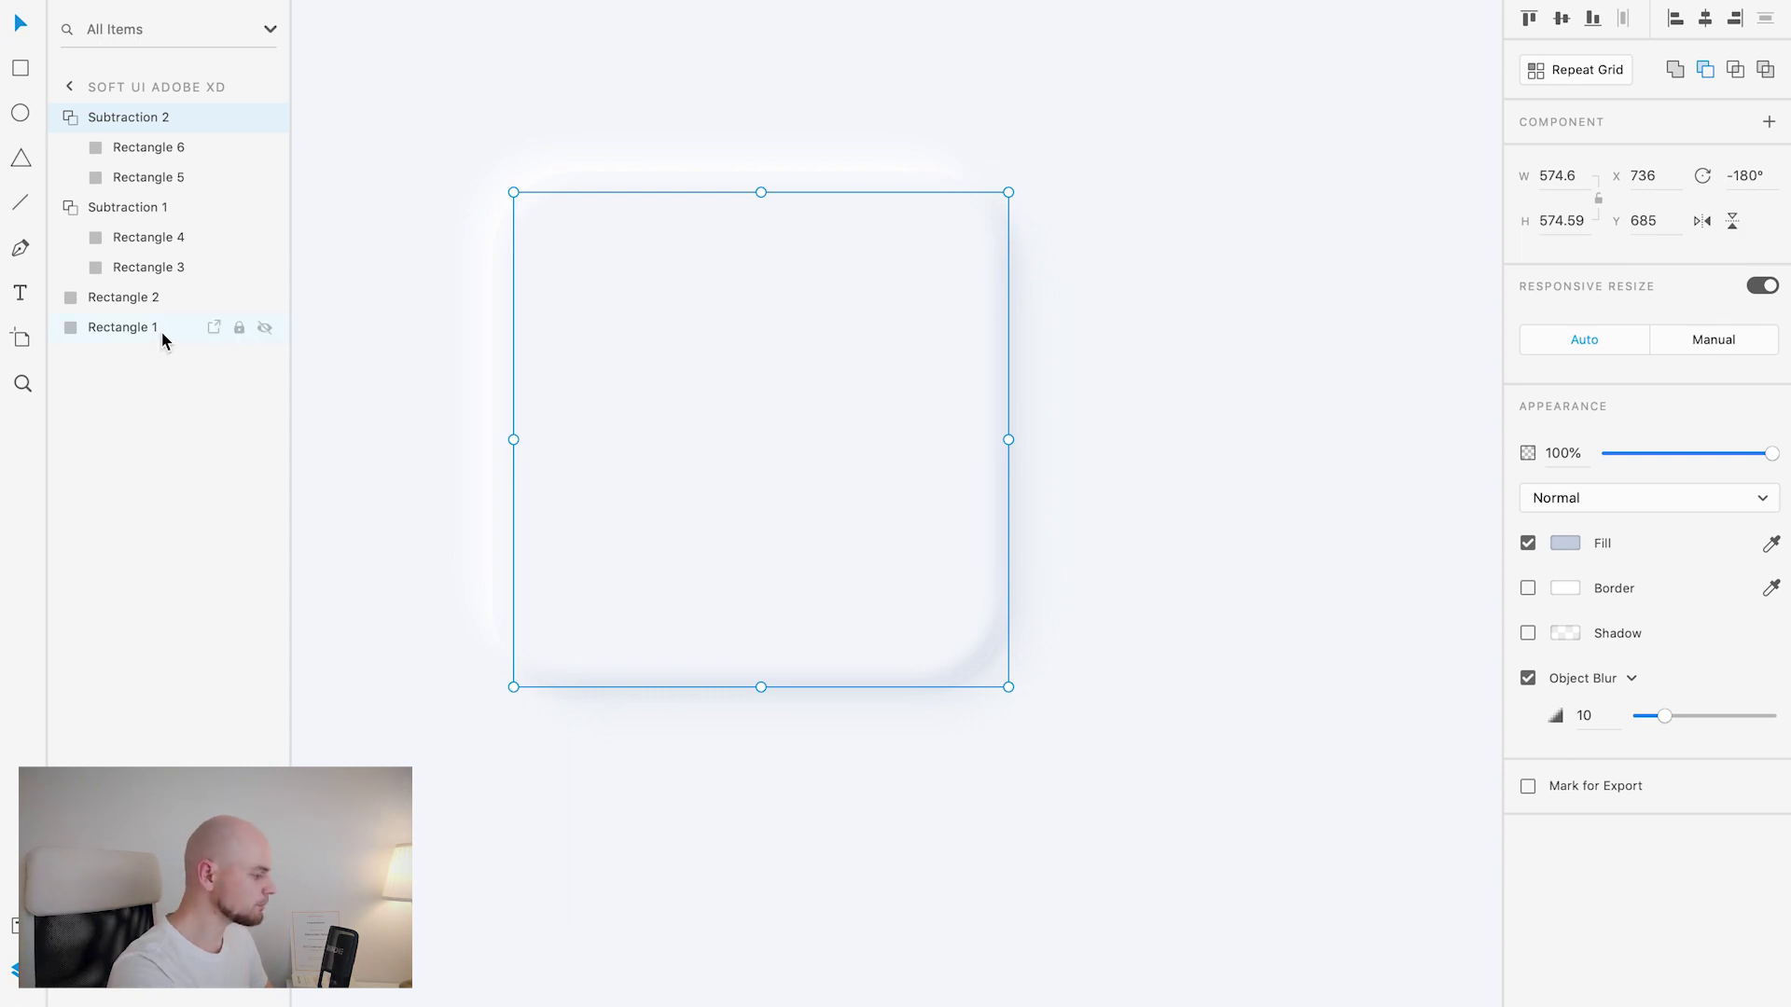
left_click(122, 298)
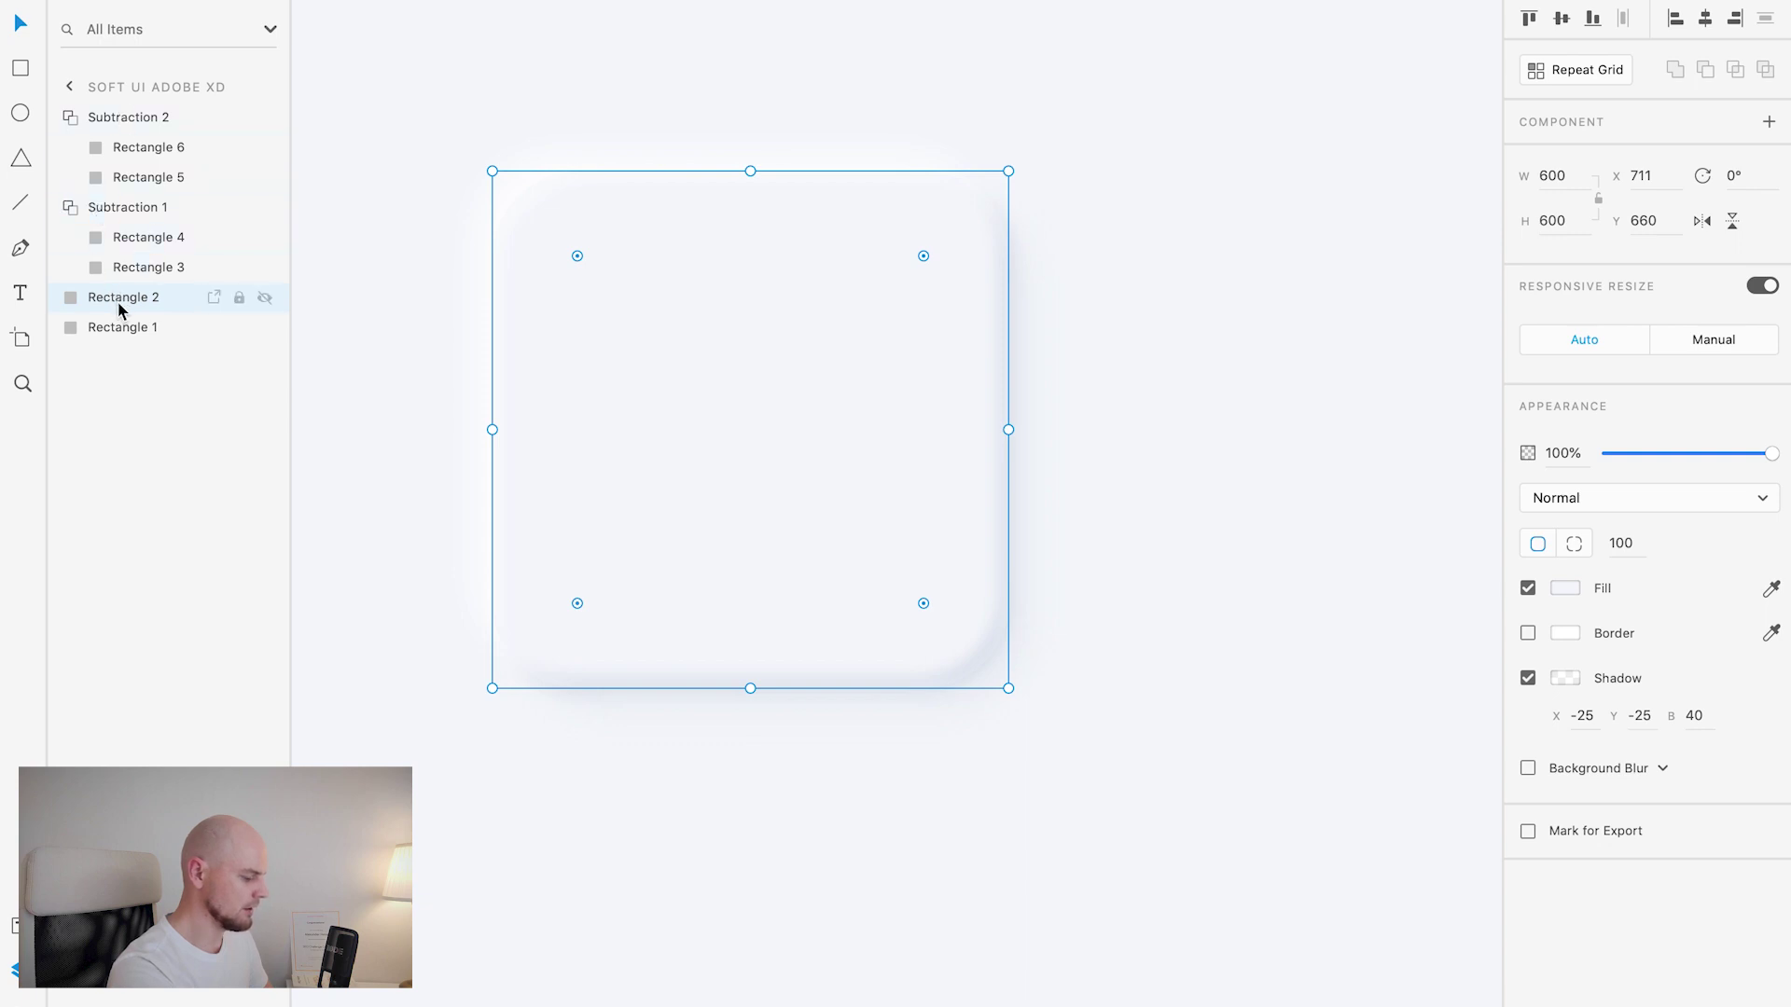
key("ctrl+d")
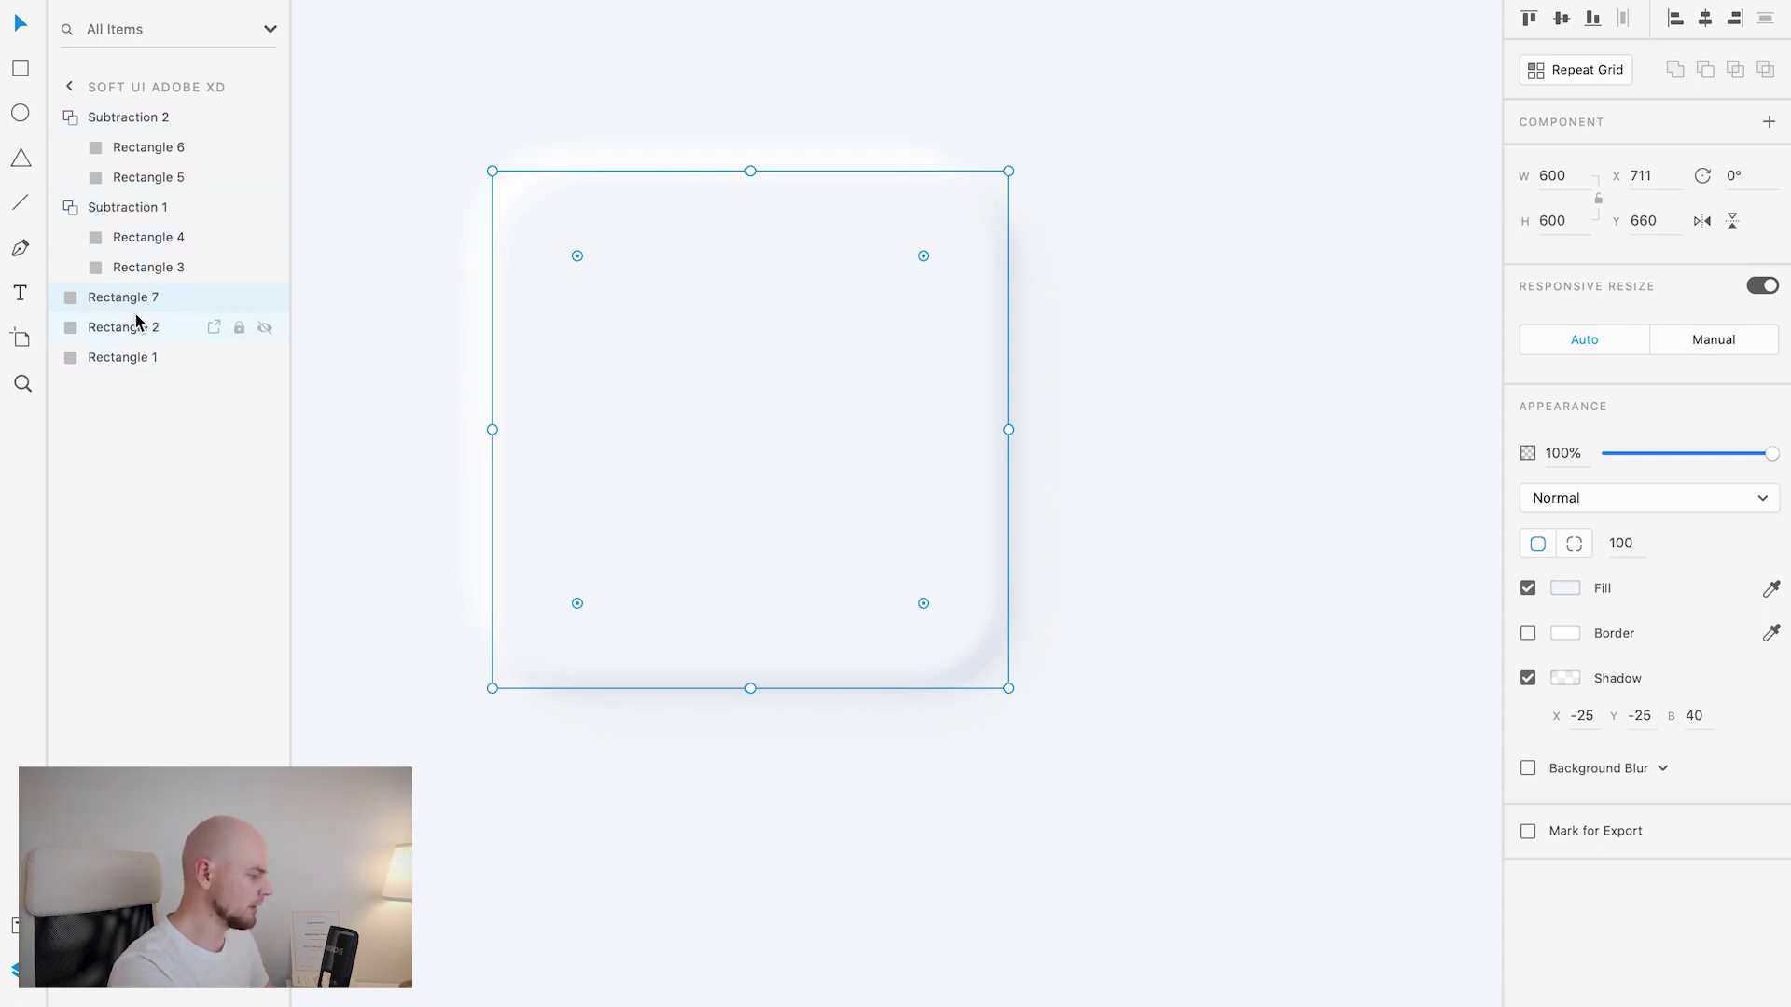
left_click_drag(124, 297, 122, 108)
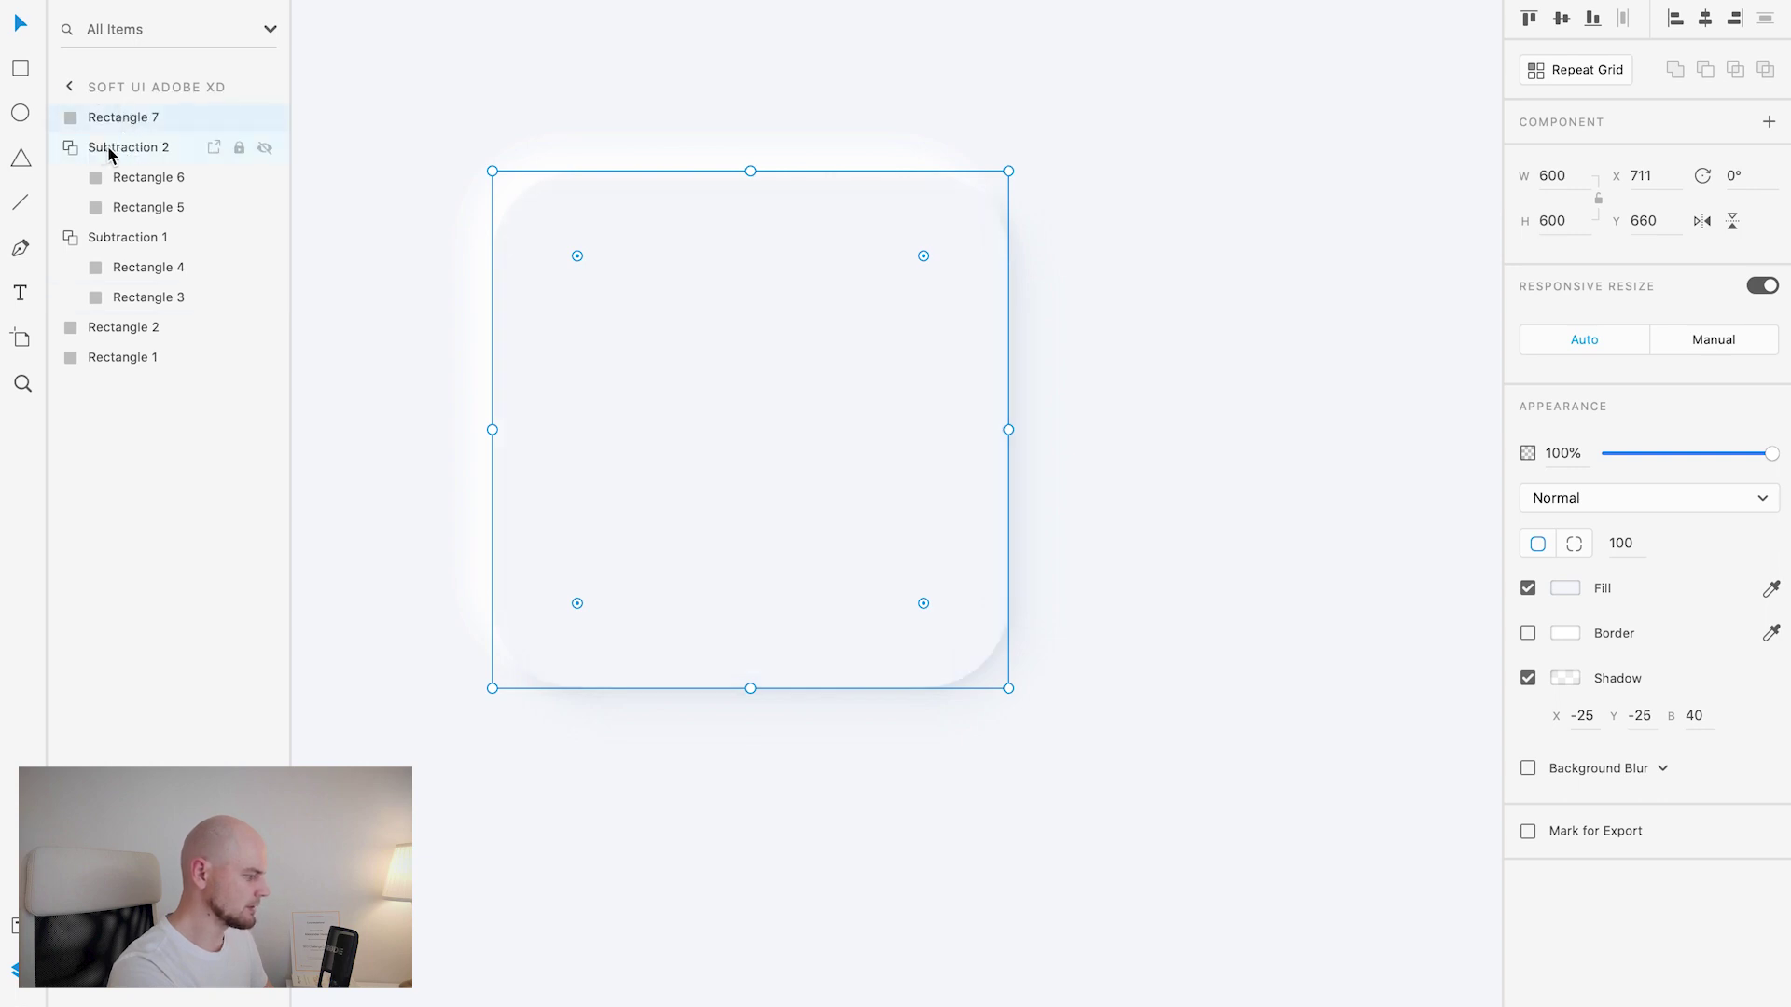
Step: Mask the lower-right edge shape Subtraction 2 with the rounded square Rectangle 7 above it
left_click(110, 146, "shift")
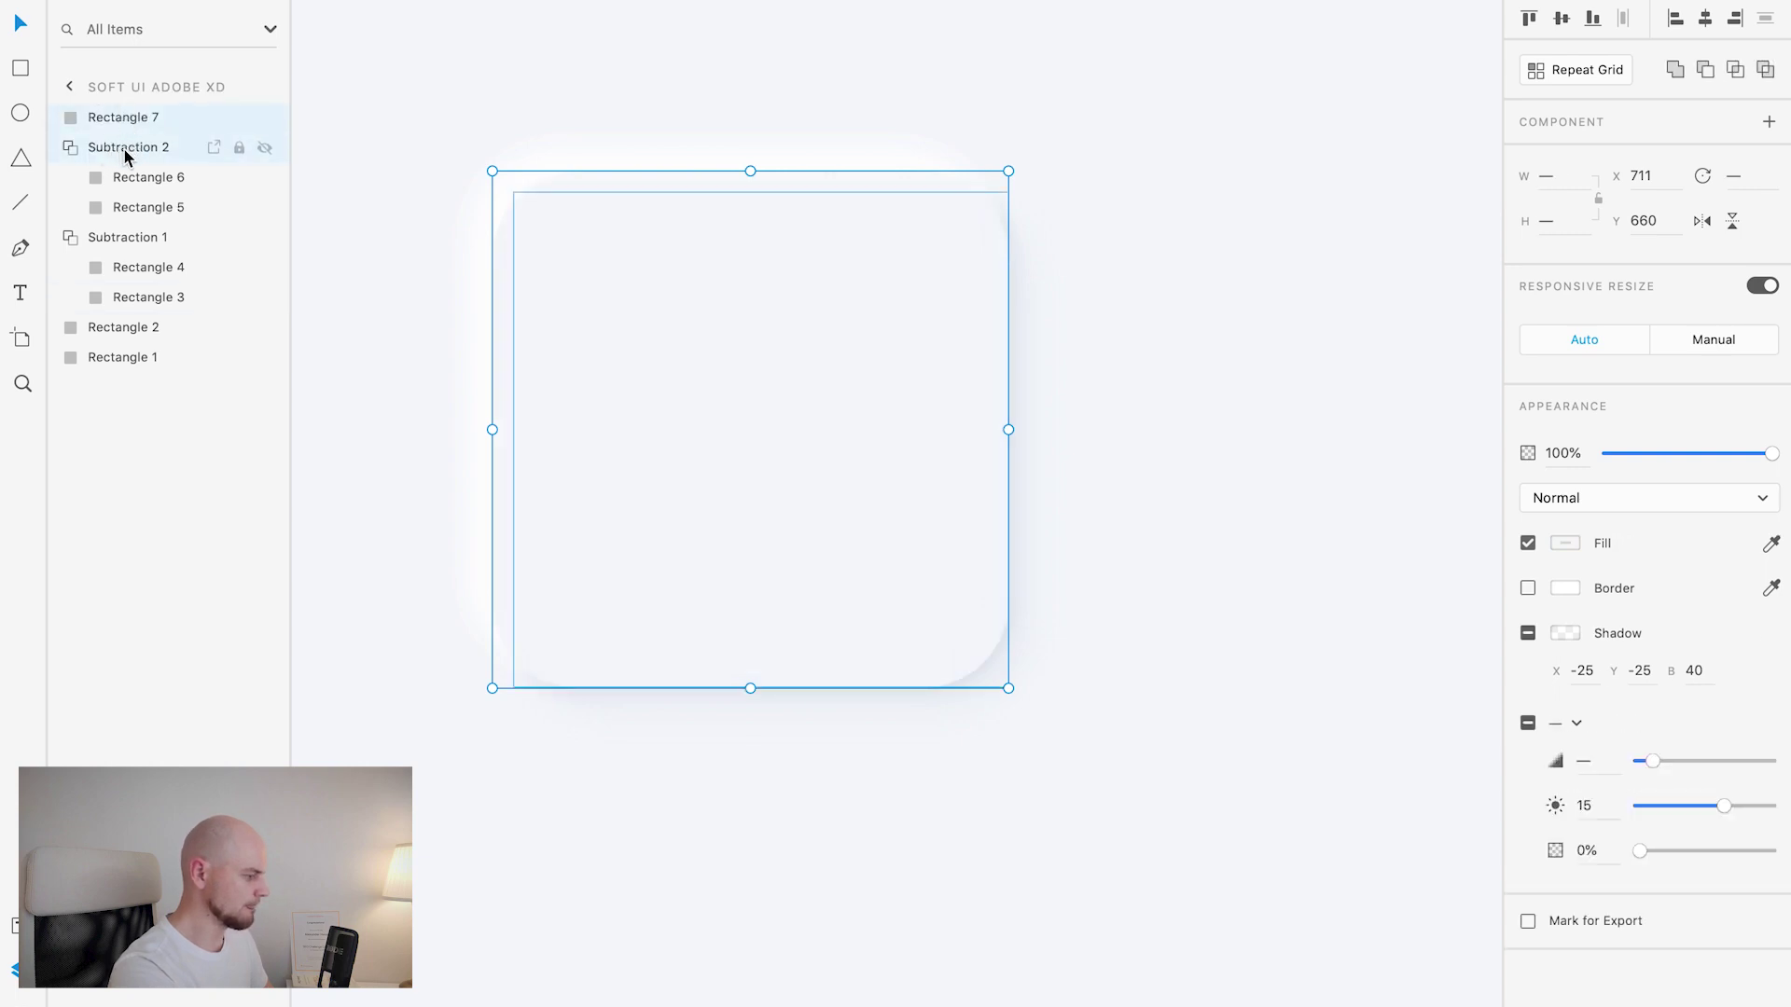
right_click(134, 148)
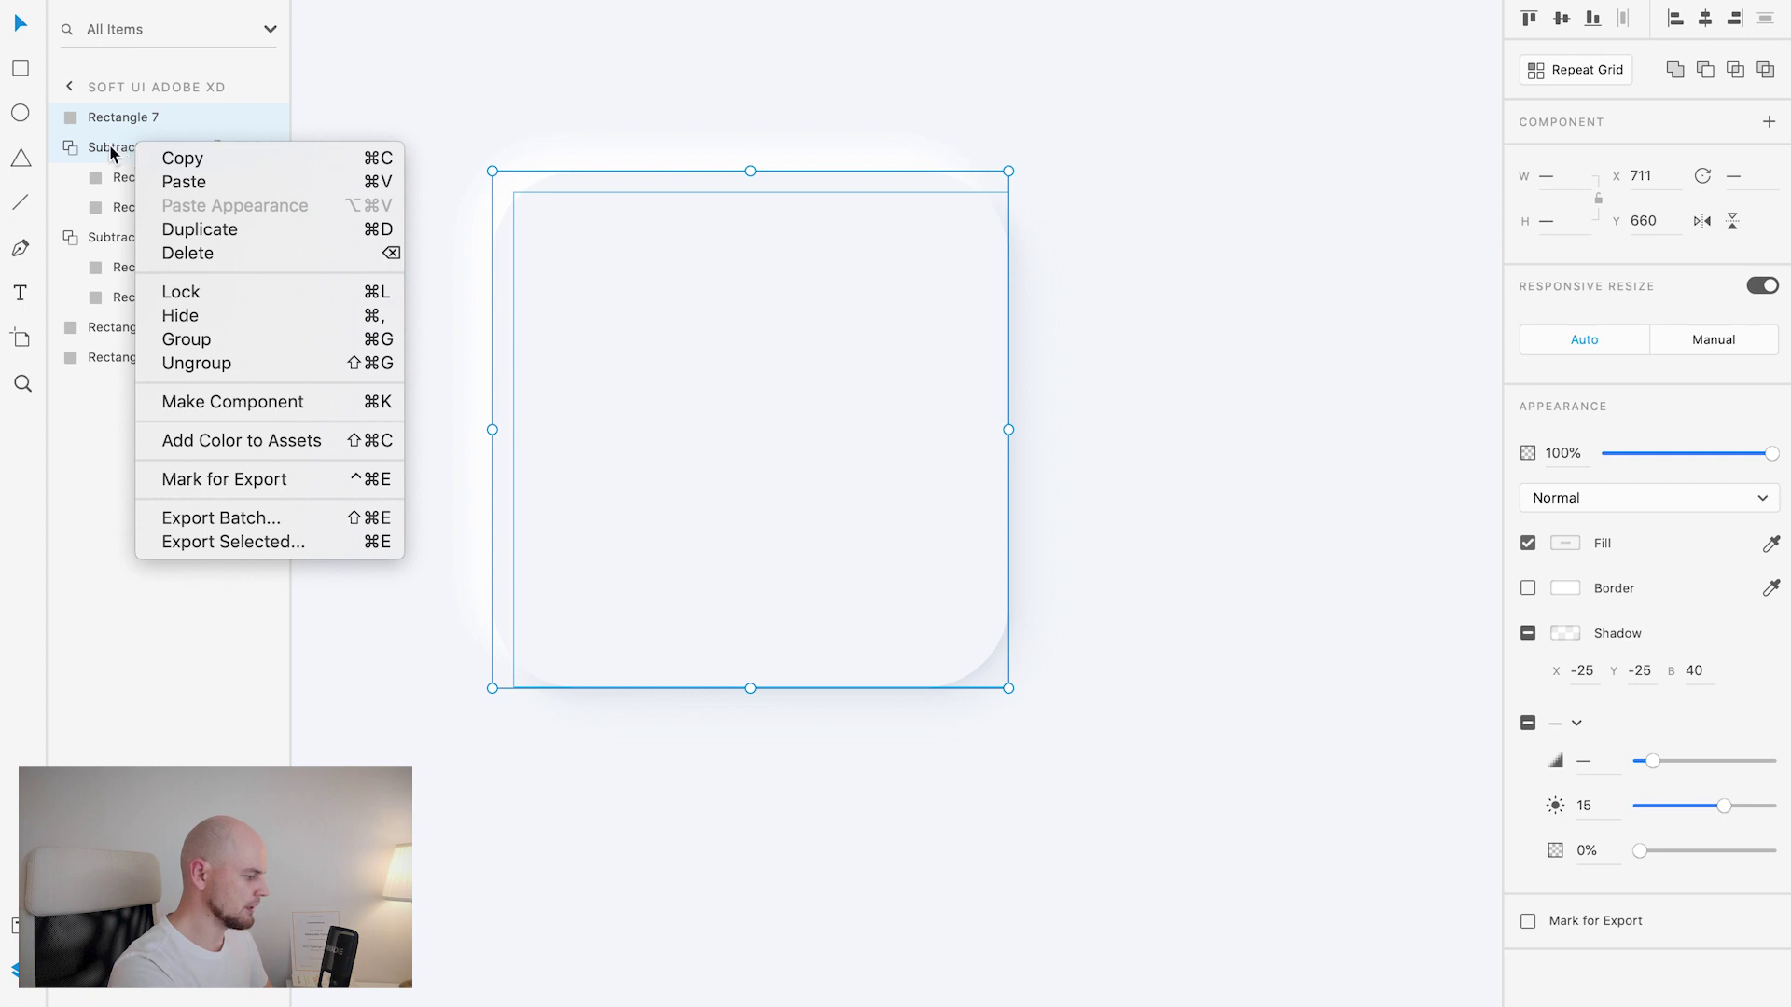
left_click(110, 149)
right_click(206, 147)
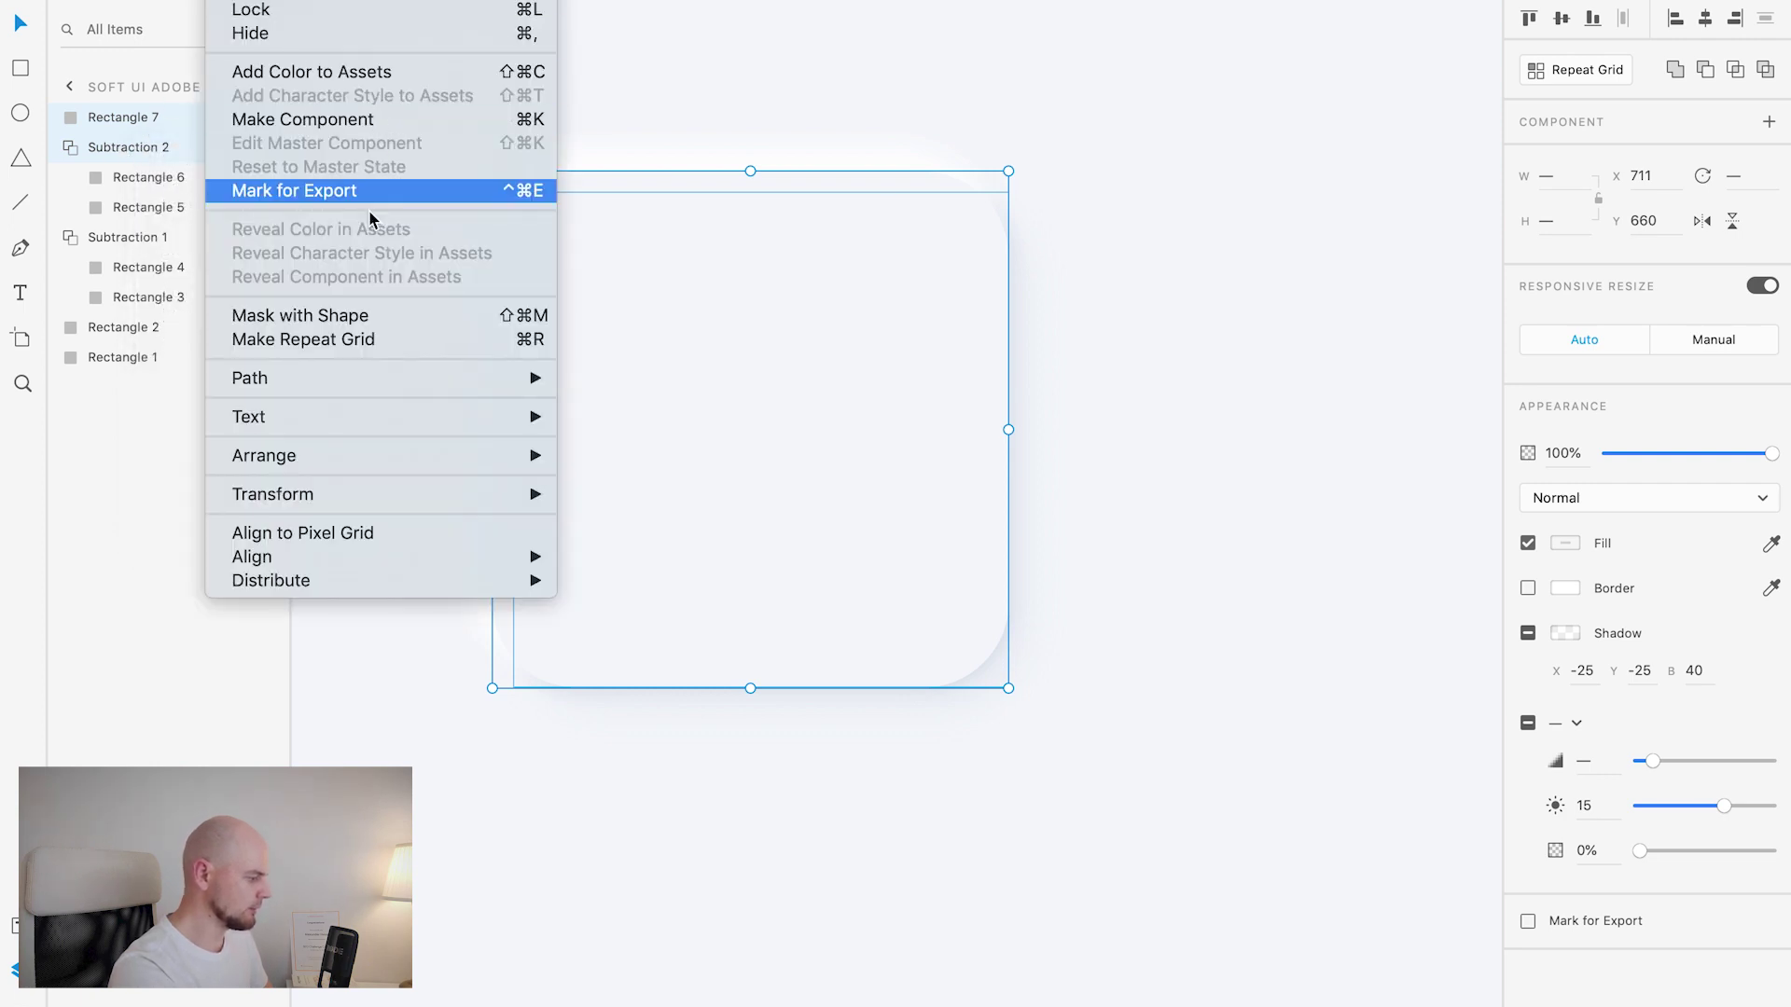
left_click(337, 315)
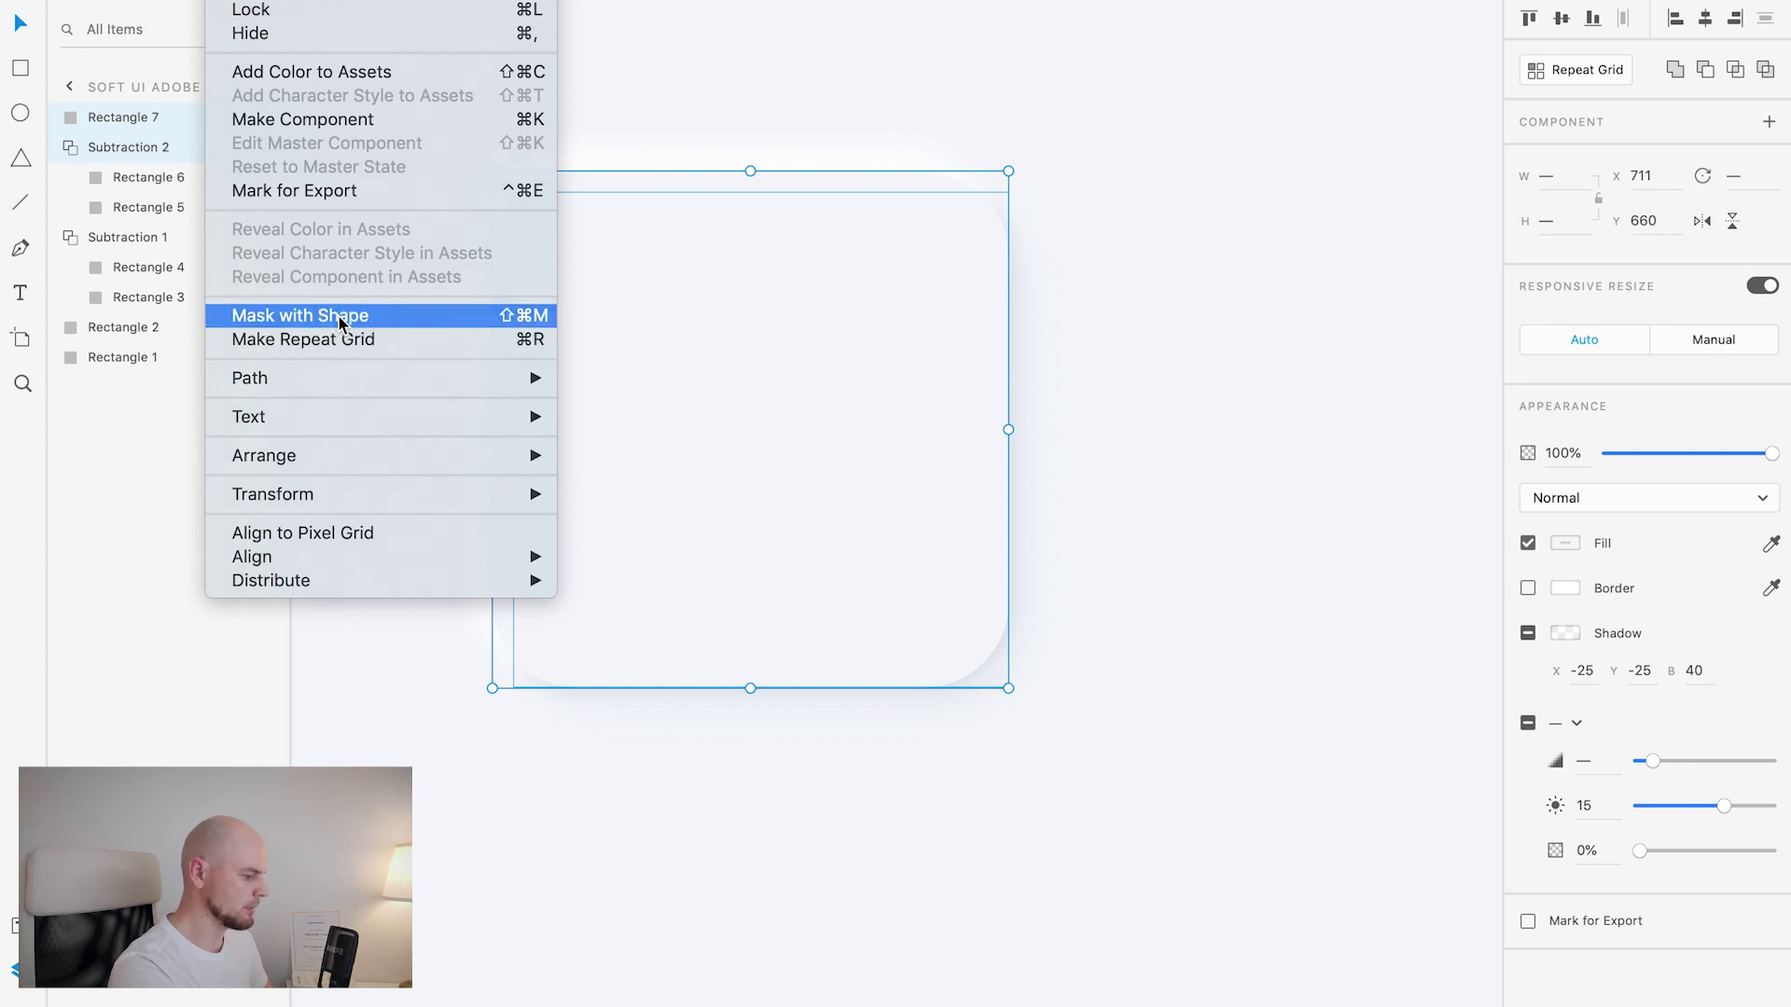
left_click(1071, 457)
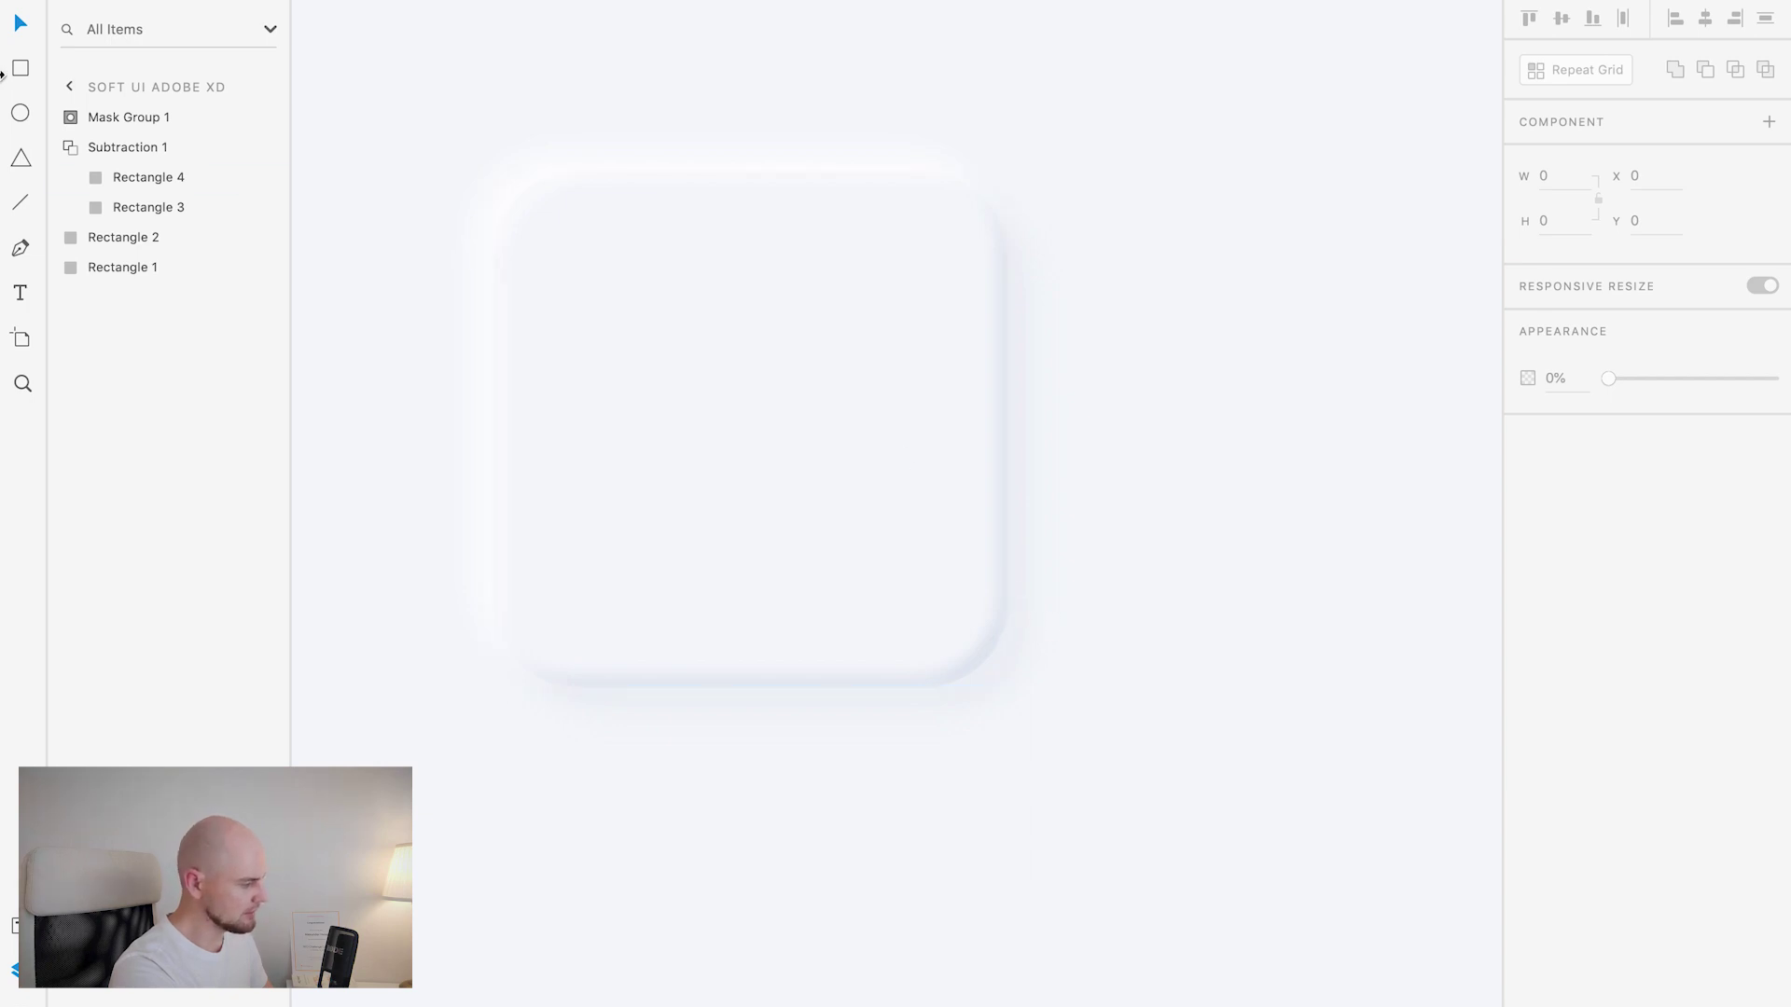
Step: Expand Mask Group 1 and examine its mask shape Rectangle 7 and the masked Subtraction 2
left_click(119, 119)
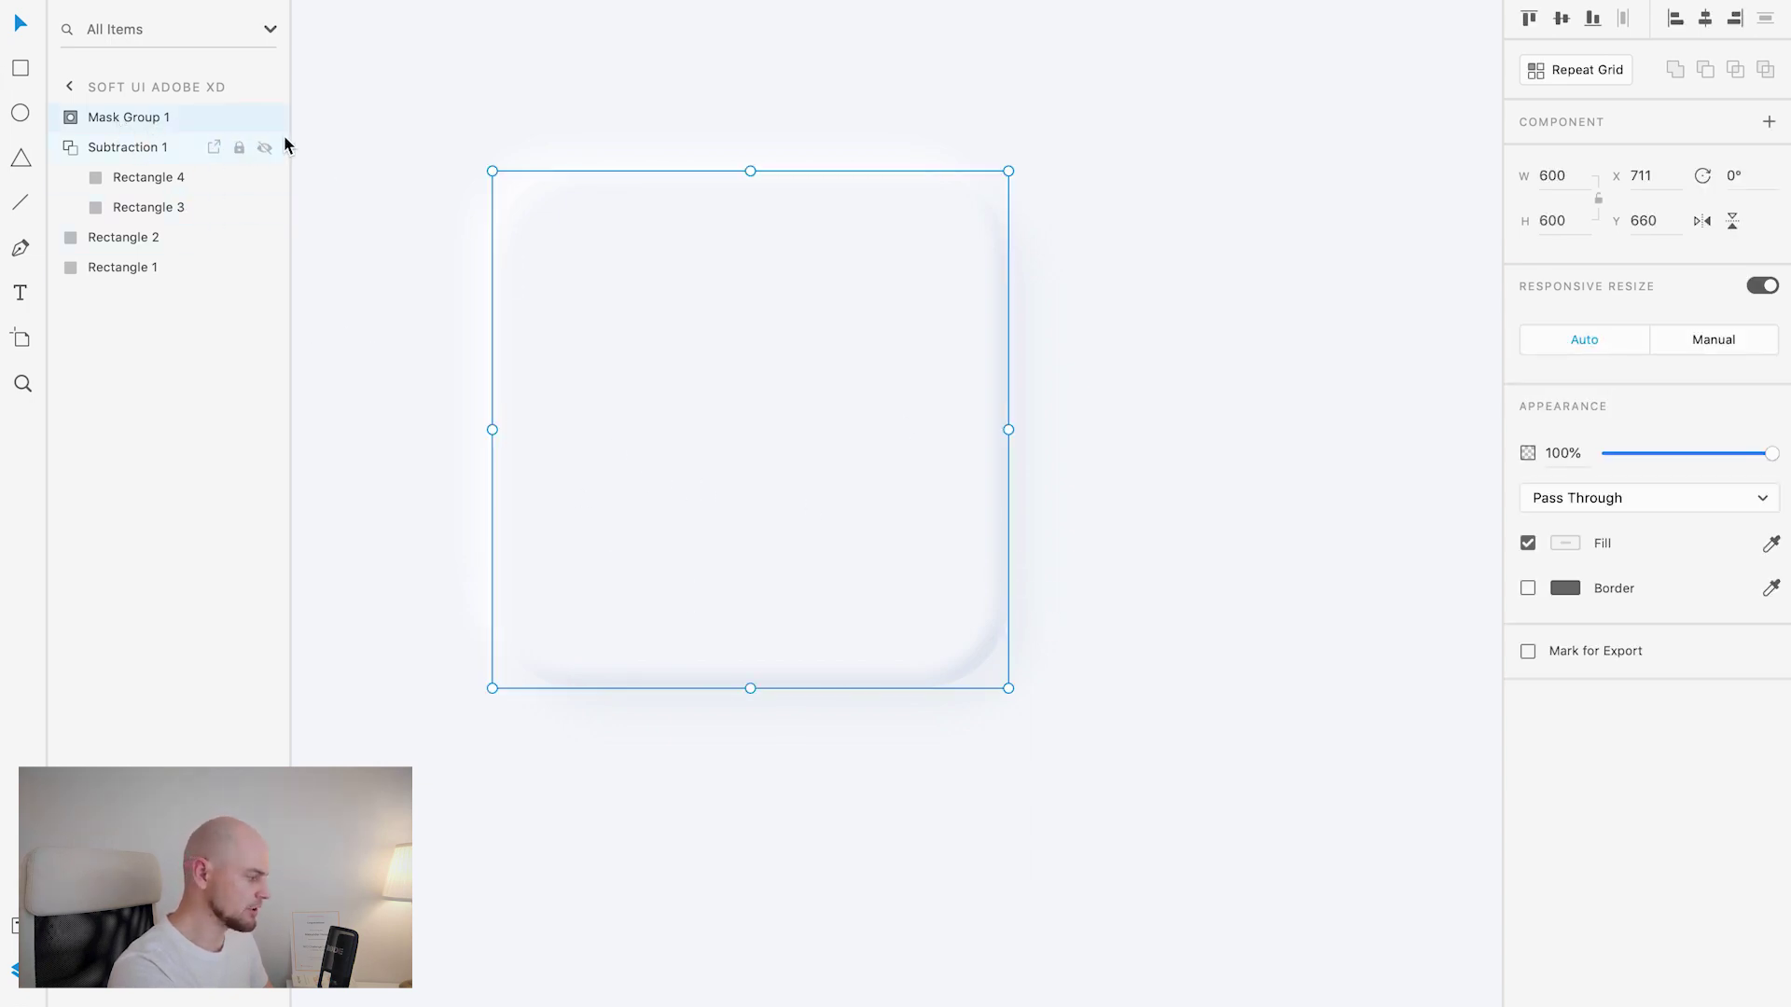
left_click(128, 239)
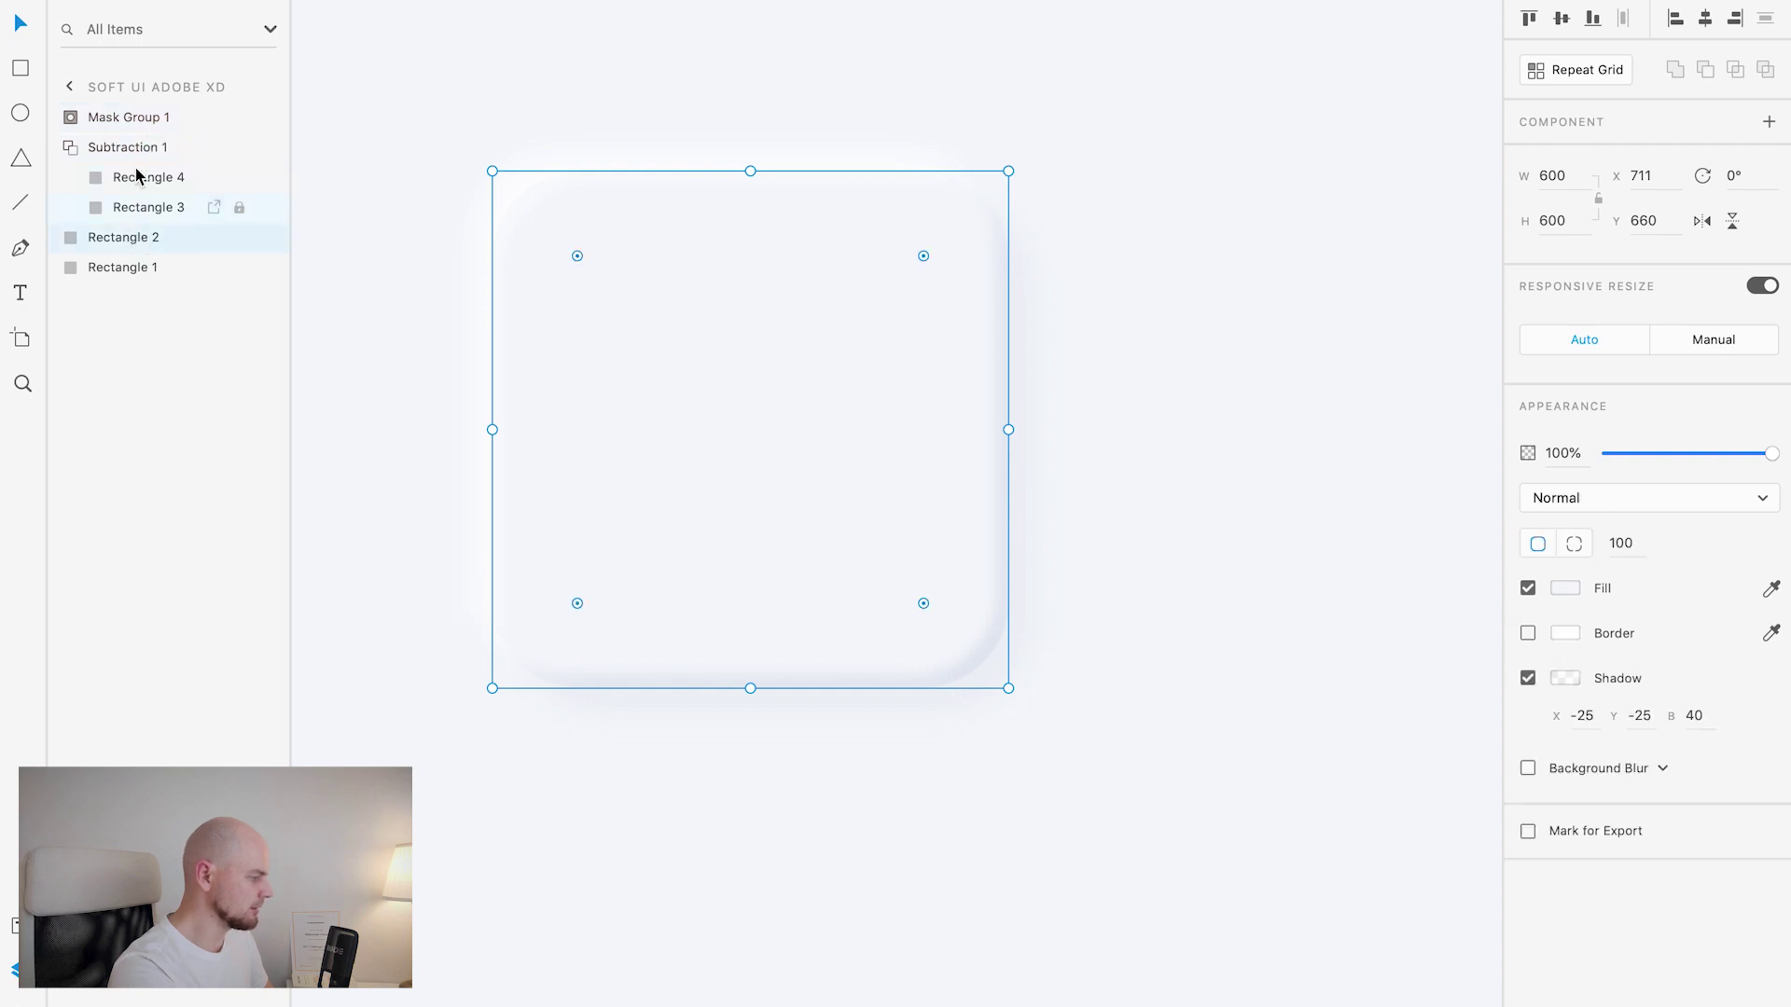
left_click(112, 118)
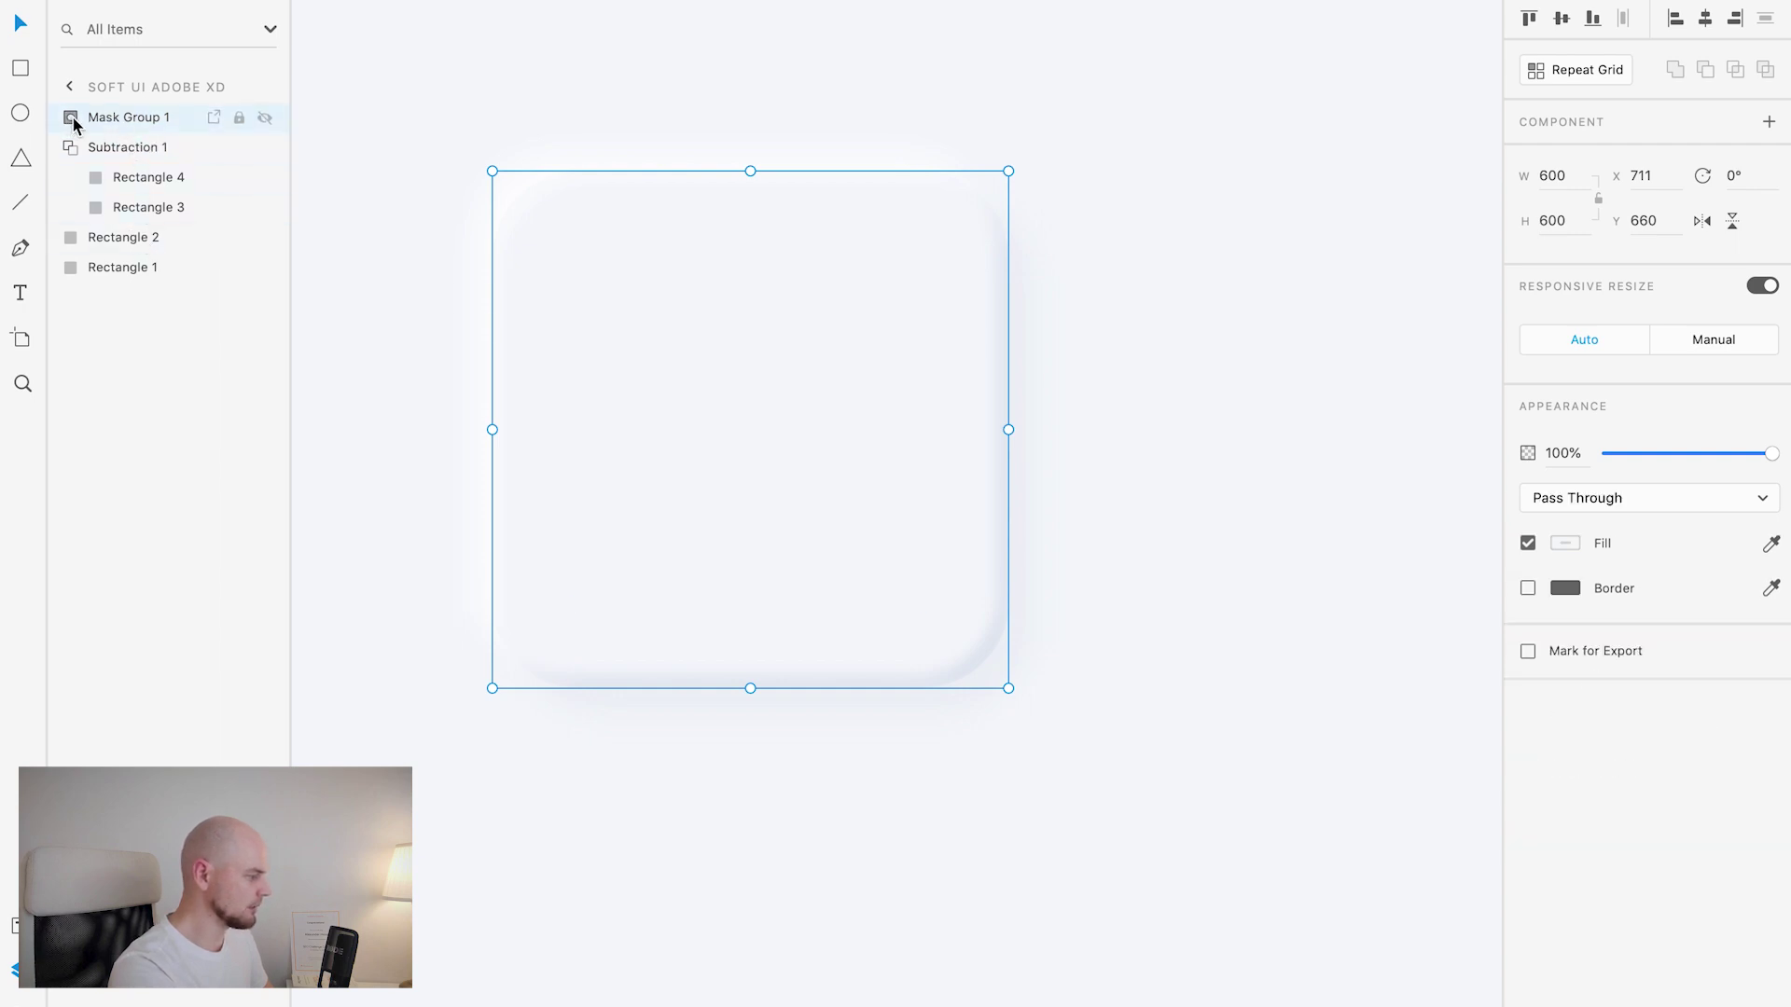
left_click(75, 119)
left_click(151, 151)
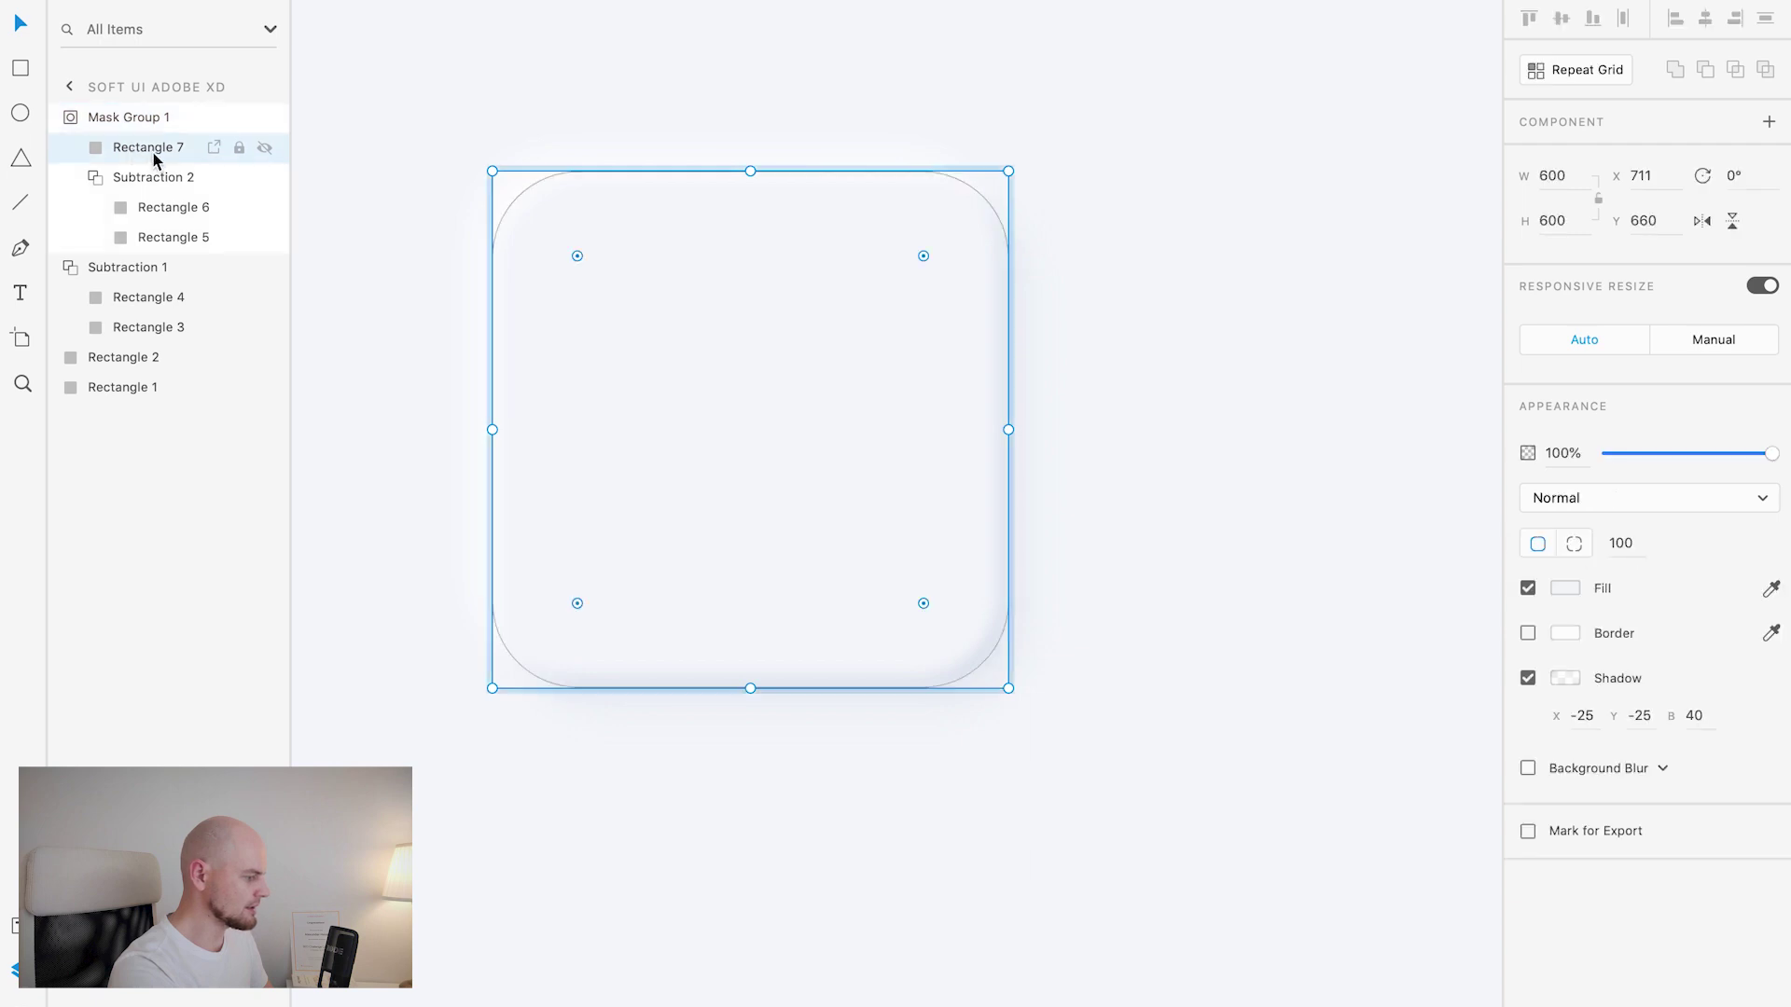
double_click(149, 150)
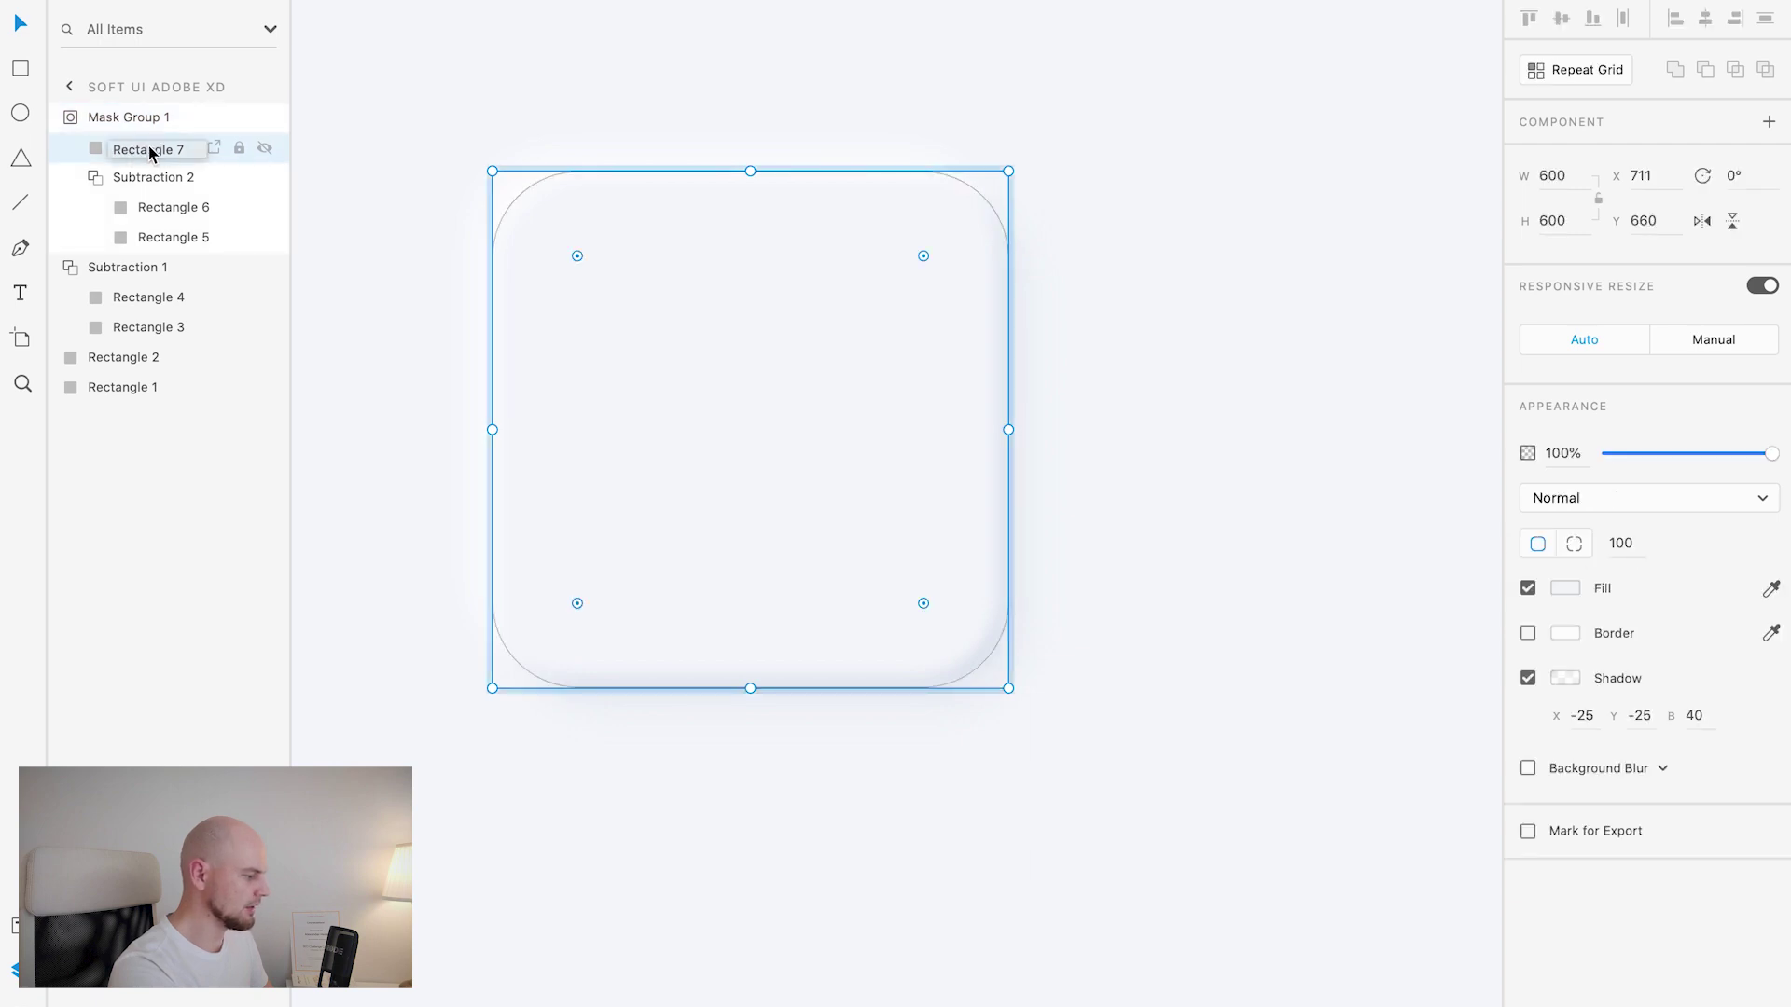
double_click(149, 179)
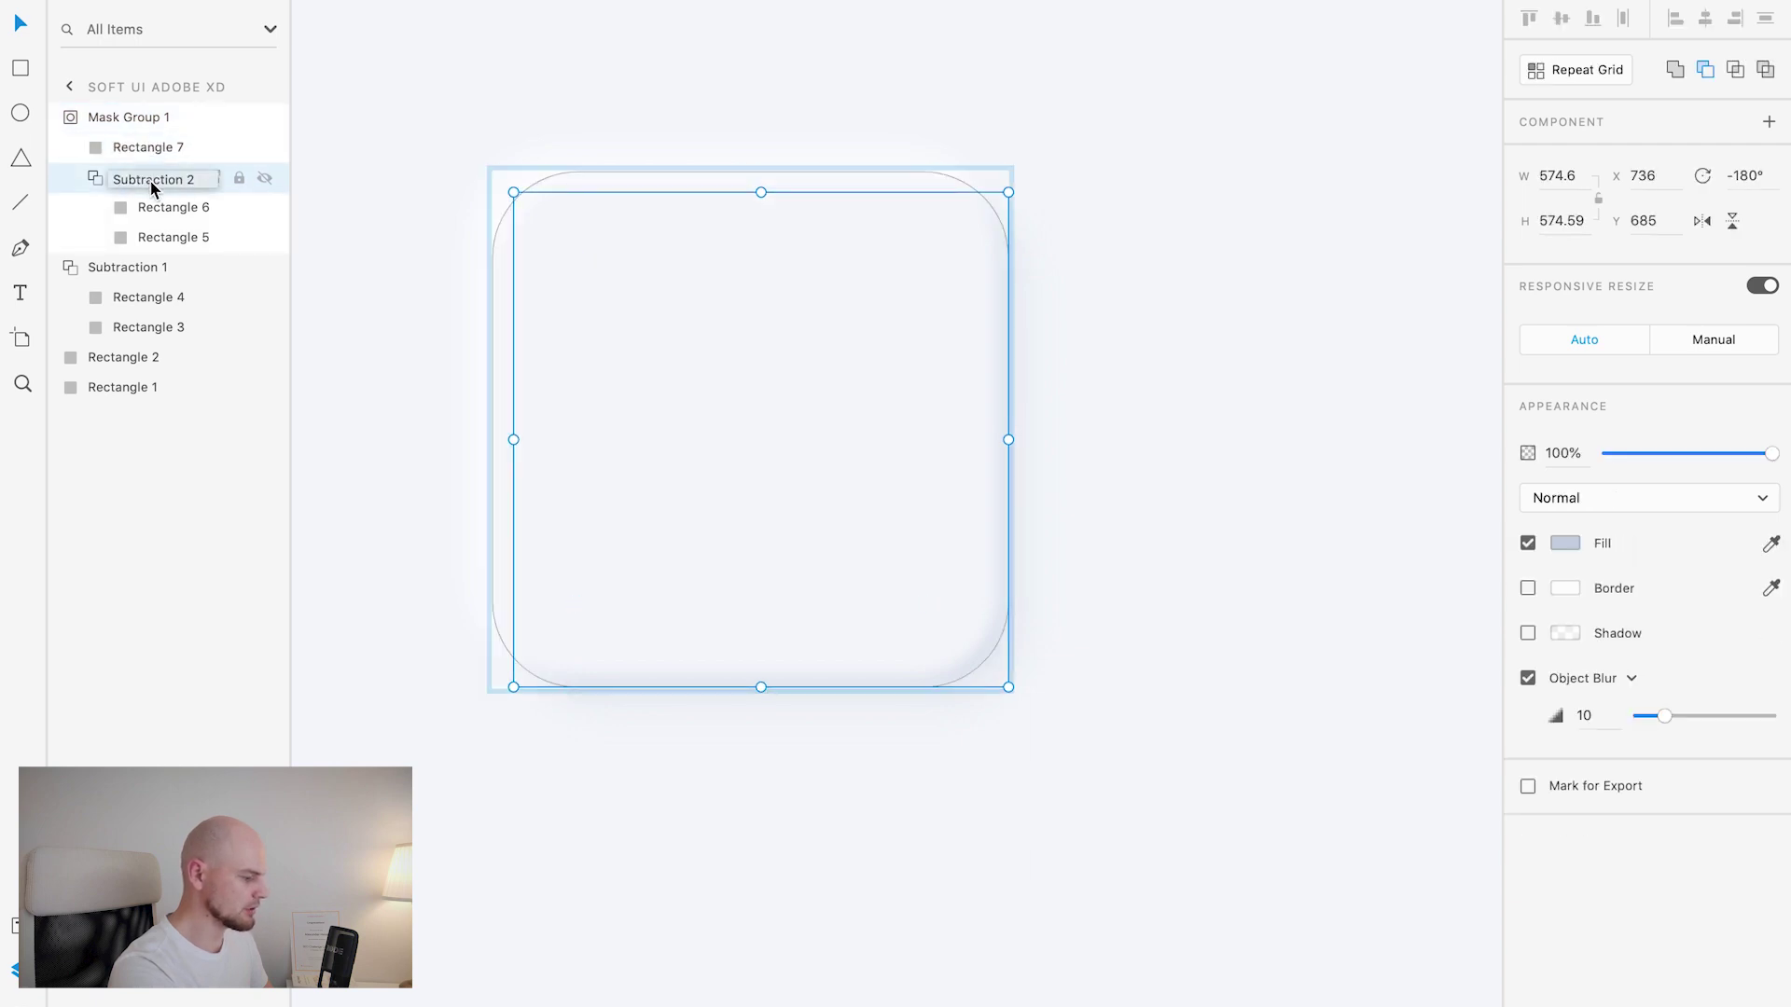
Step: Shift Rectangle 6 inside the masked Subtraction 2 about 50 px up and 50 px left
double_click(155, 209)
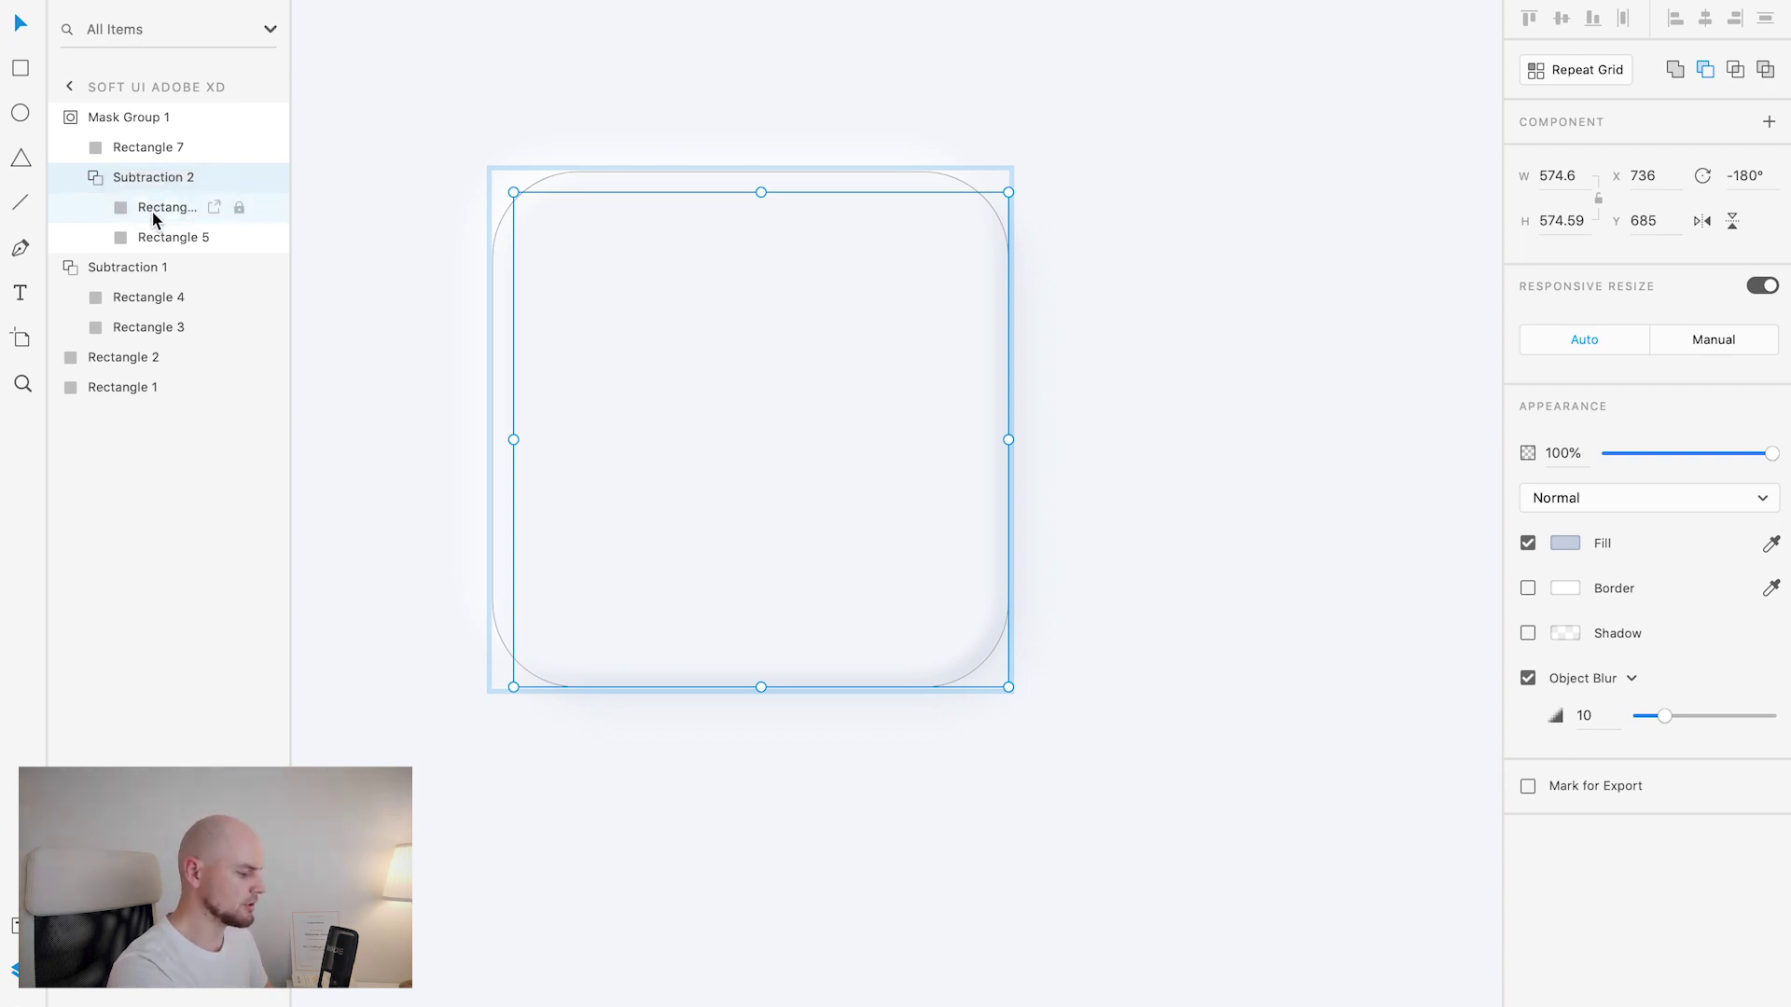
left_click(155, 211)
key("Return")
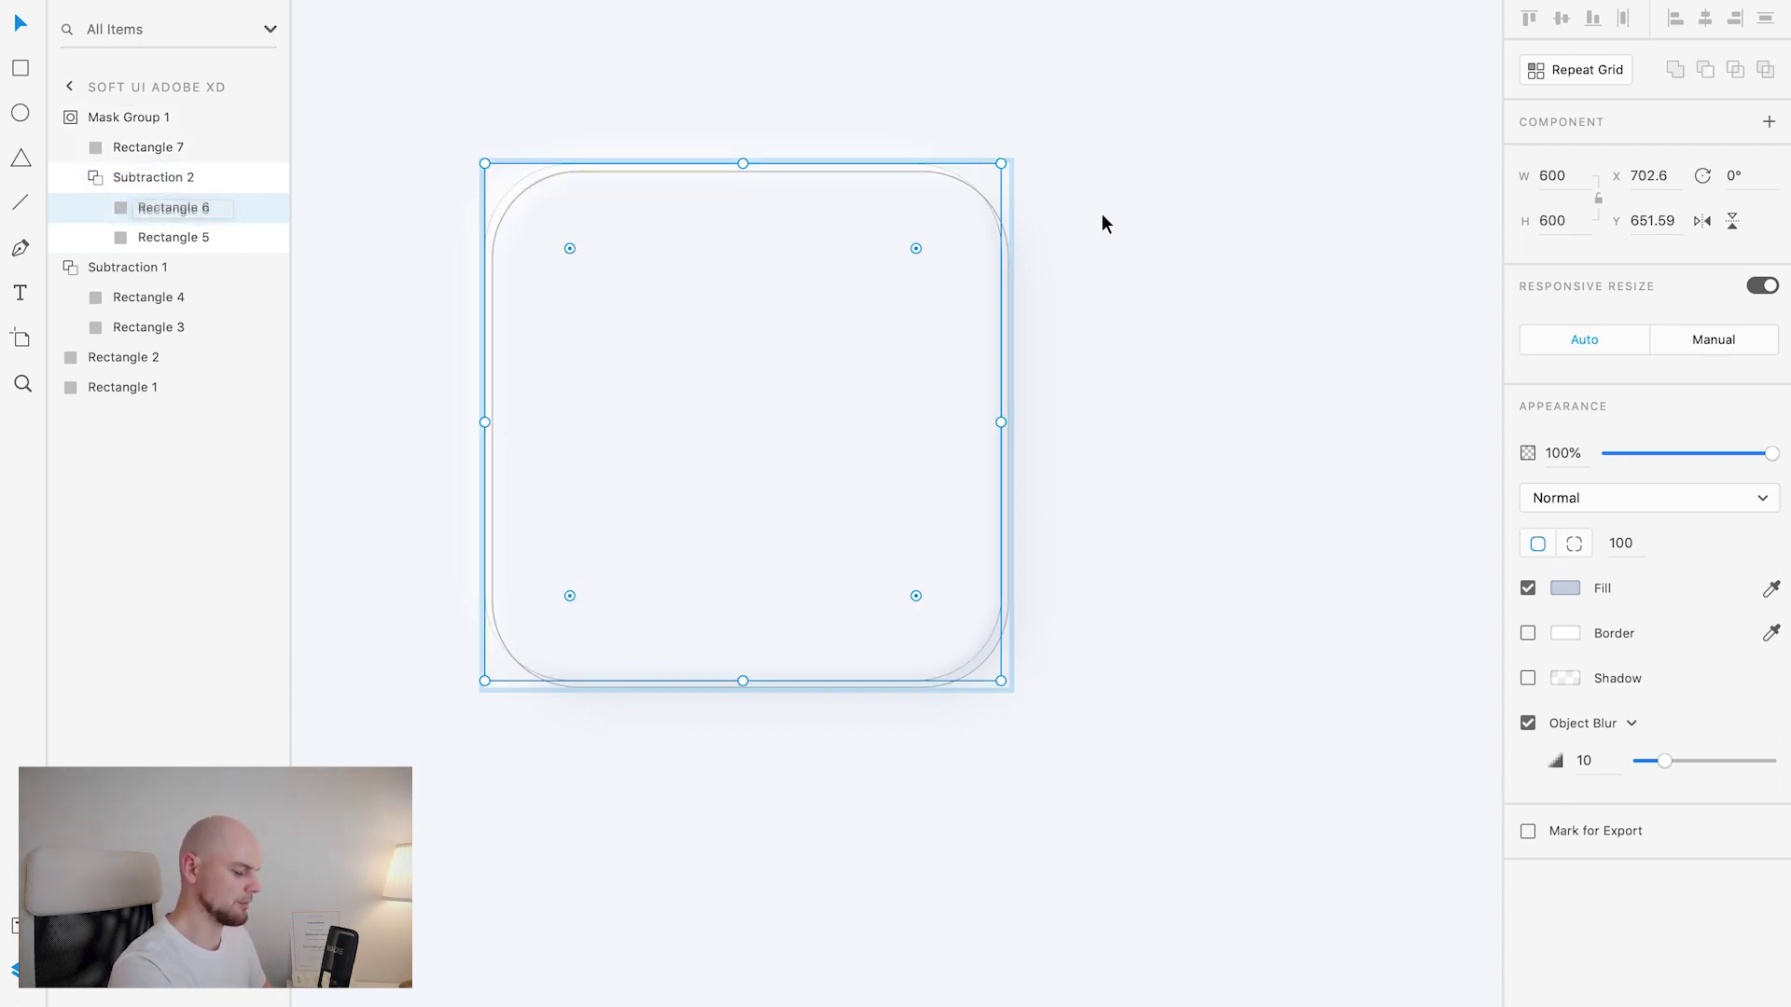
key("shift+Up")
key("shift+Up")
key("shift+Up")
key("shift+Left")
key("shift+Left")
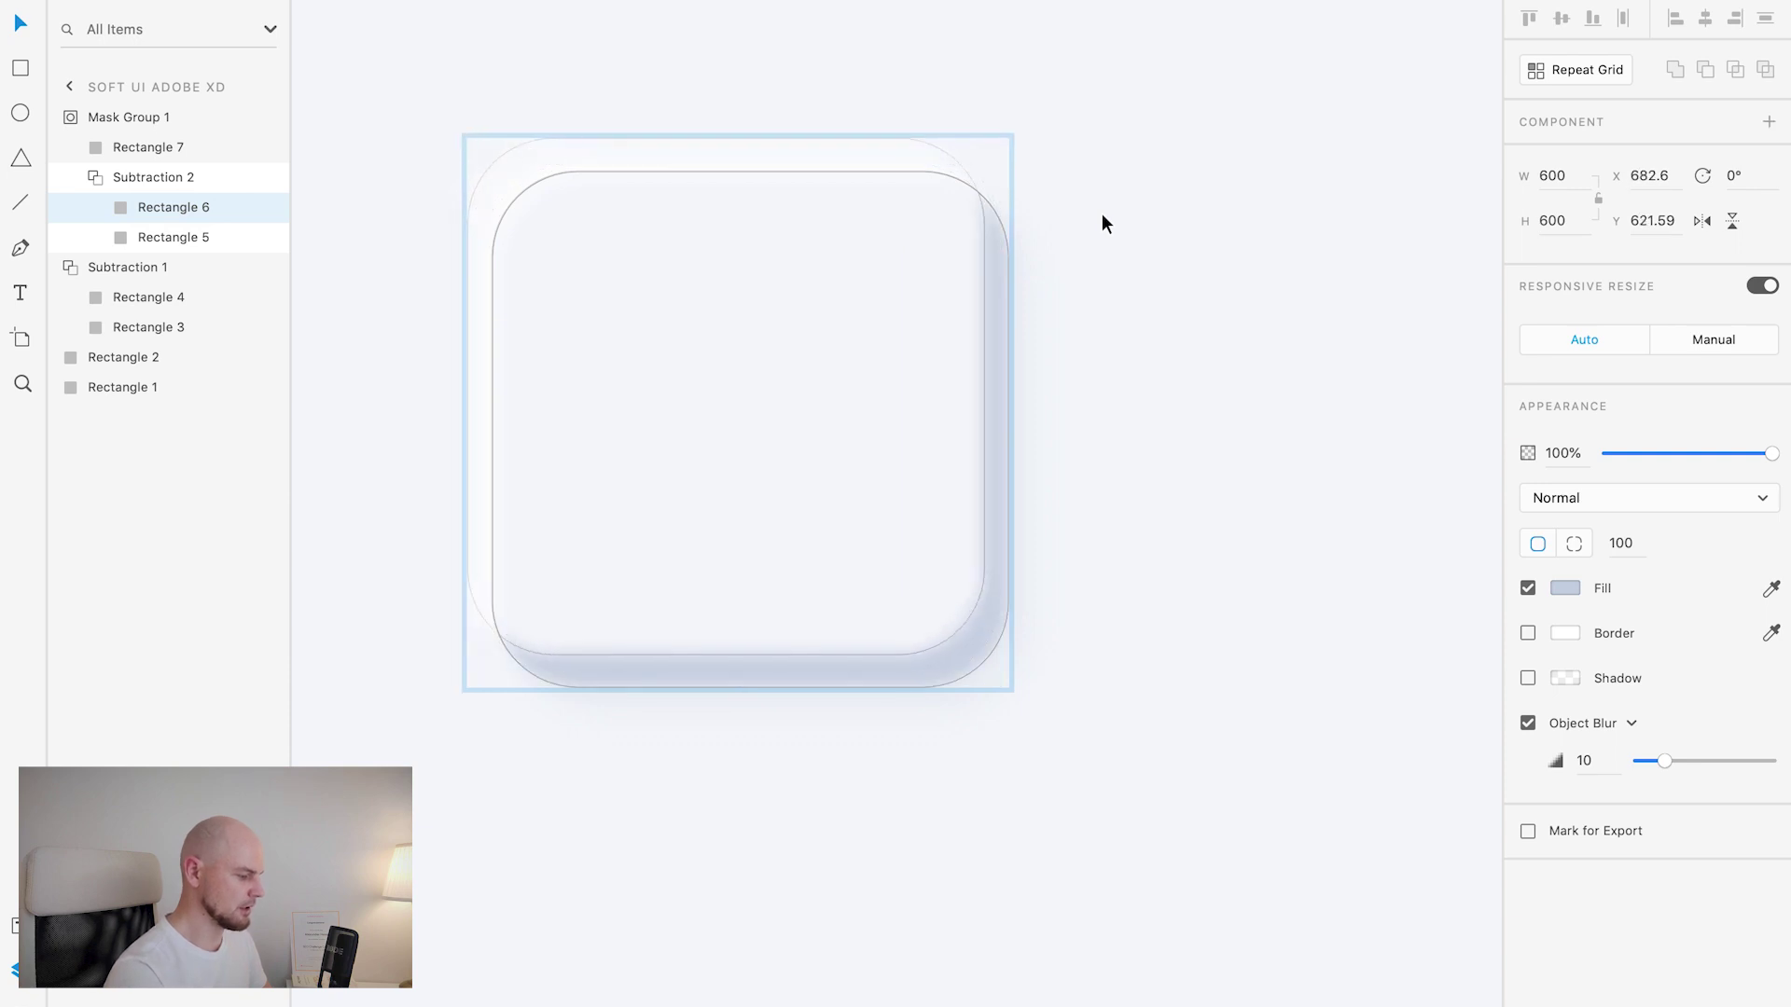
key("shift+Up")
key("shift+Left")
key("shift+Left")
key("shift+Up")
key("shift+Left")
left_click(1101, 223)
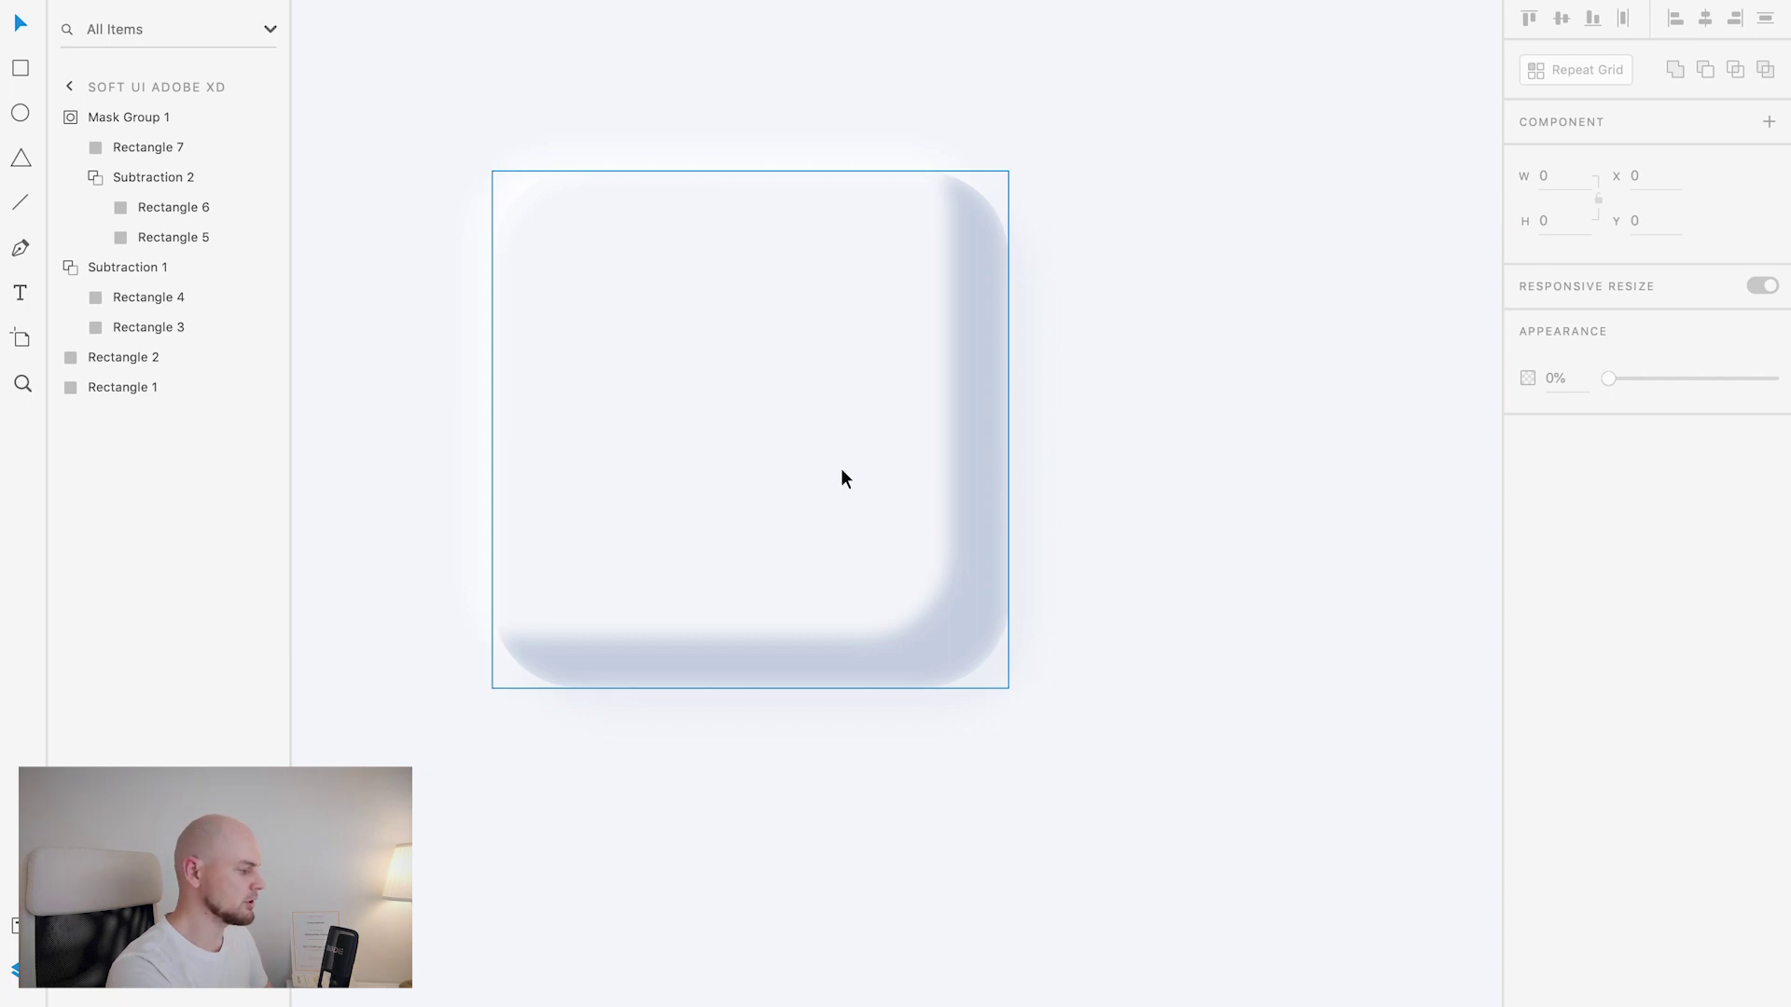
Step: Move Rectangle 6 inside Subtraction 2 back 50 px down and 50 px right
left_click(176, 207)
key("shift+Down")
key("shift+Down")
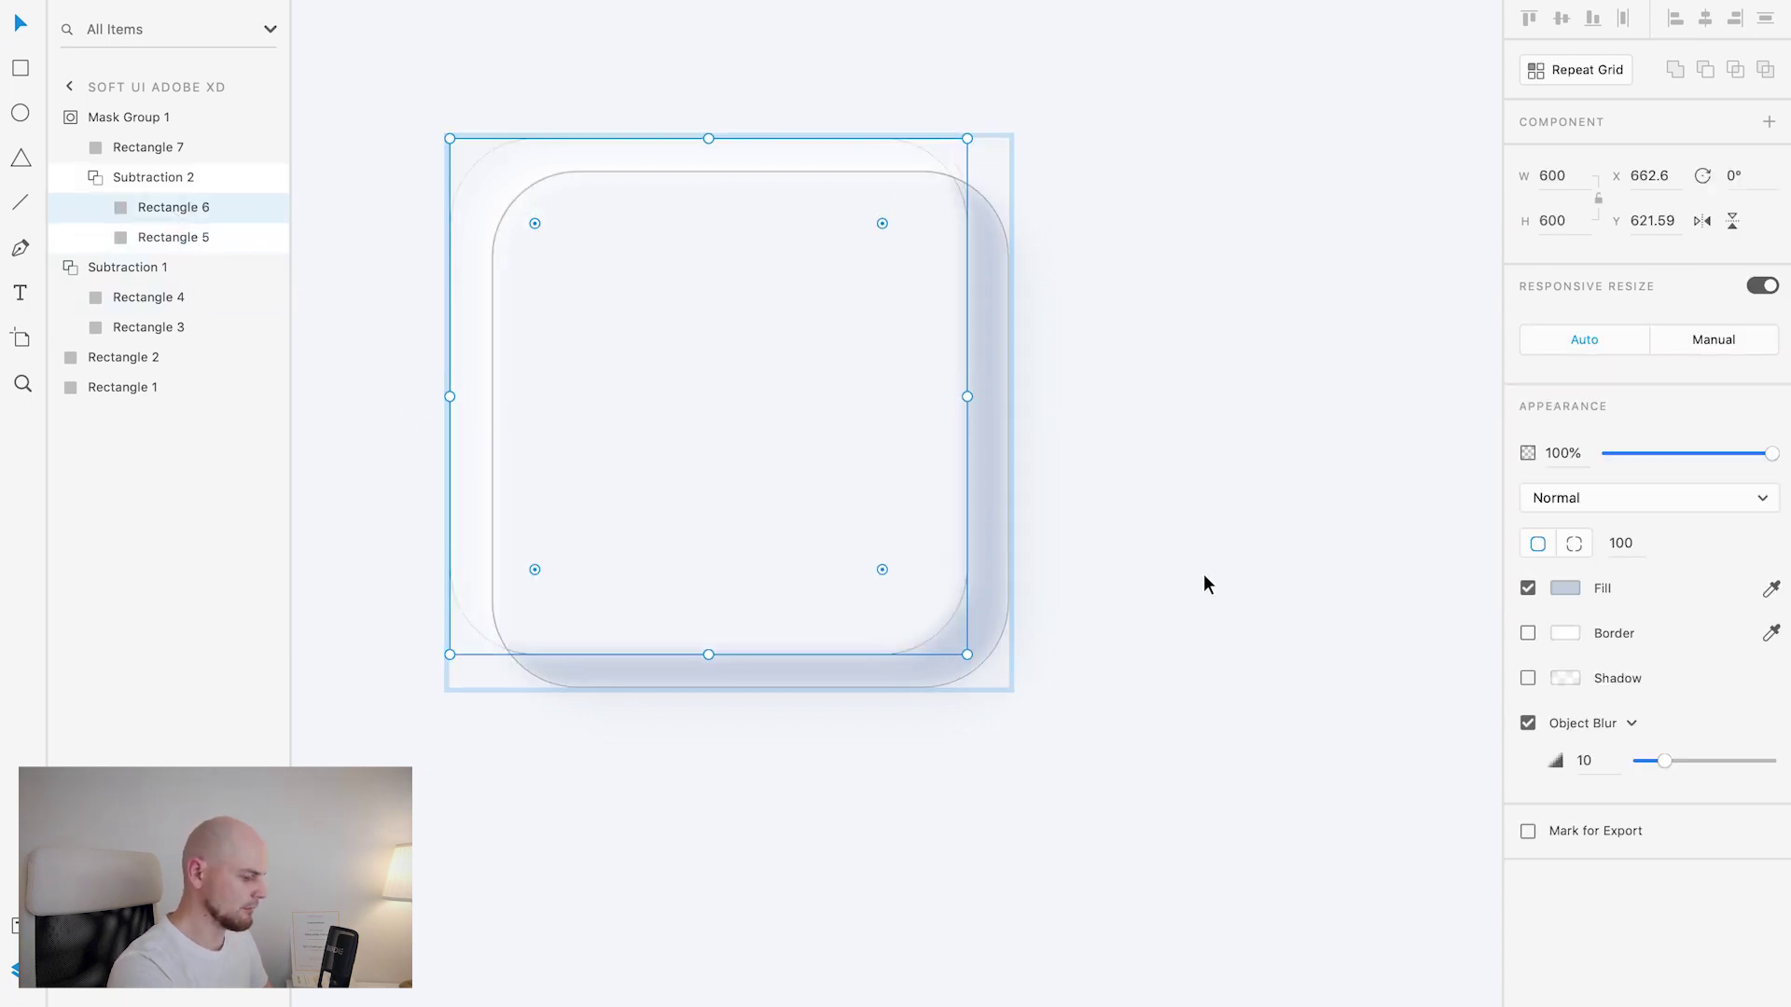
key("shift+Right")
key("shift+Right")
key("shift+Right")
key("shift+Right")
key("shift+Right")
key("shift+Down")
key("shift+Down")
key("shift+Down")
left_click(1213, 576)
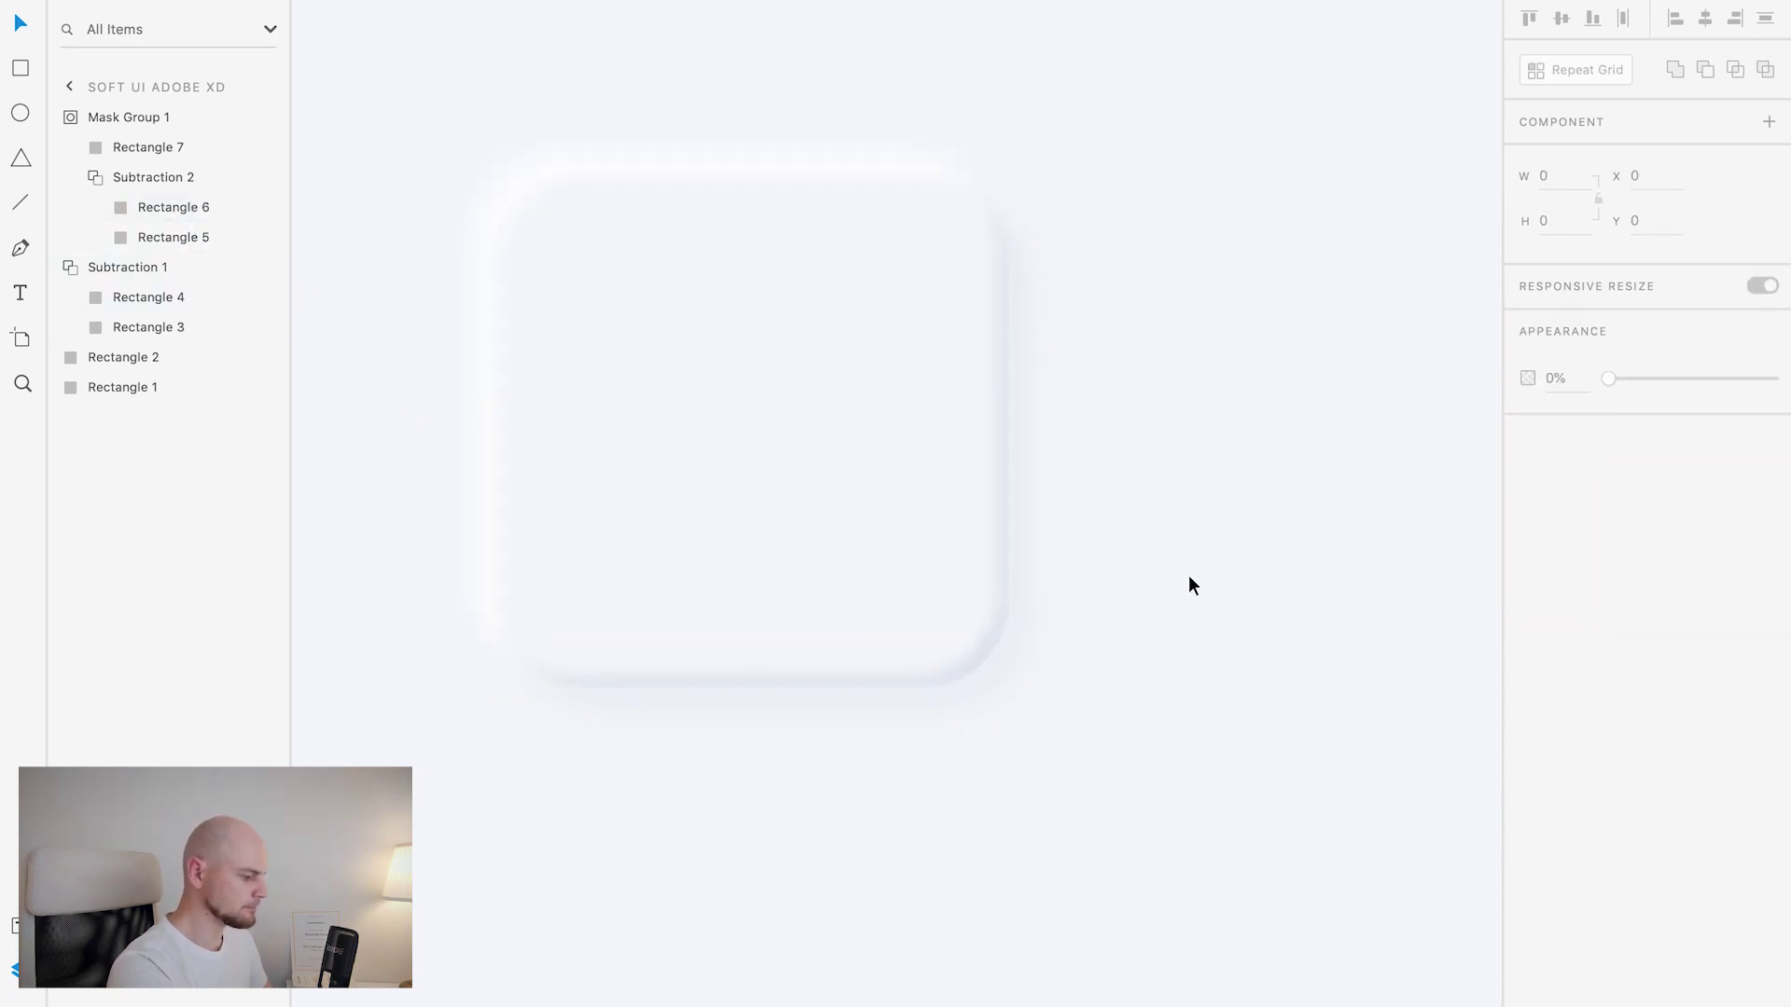
Step: Nudge Subtraction 2 inside its mask down and to the right, to X 740 and Y 687
left_click(984, 652)
left_click(152, 207)
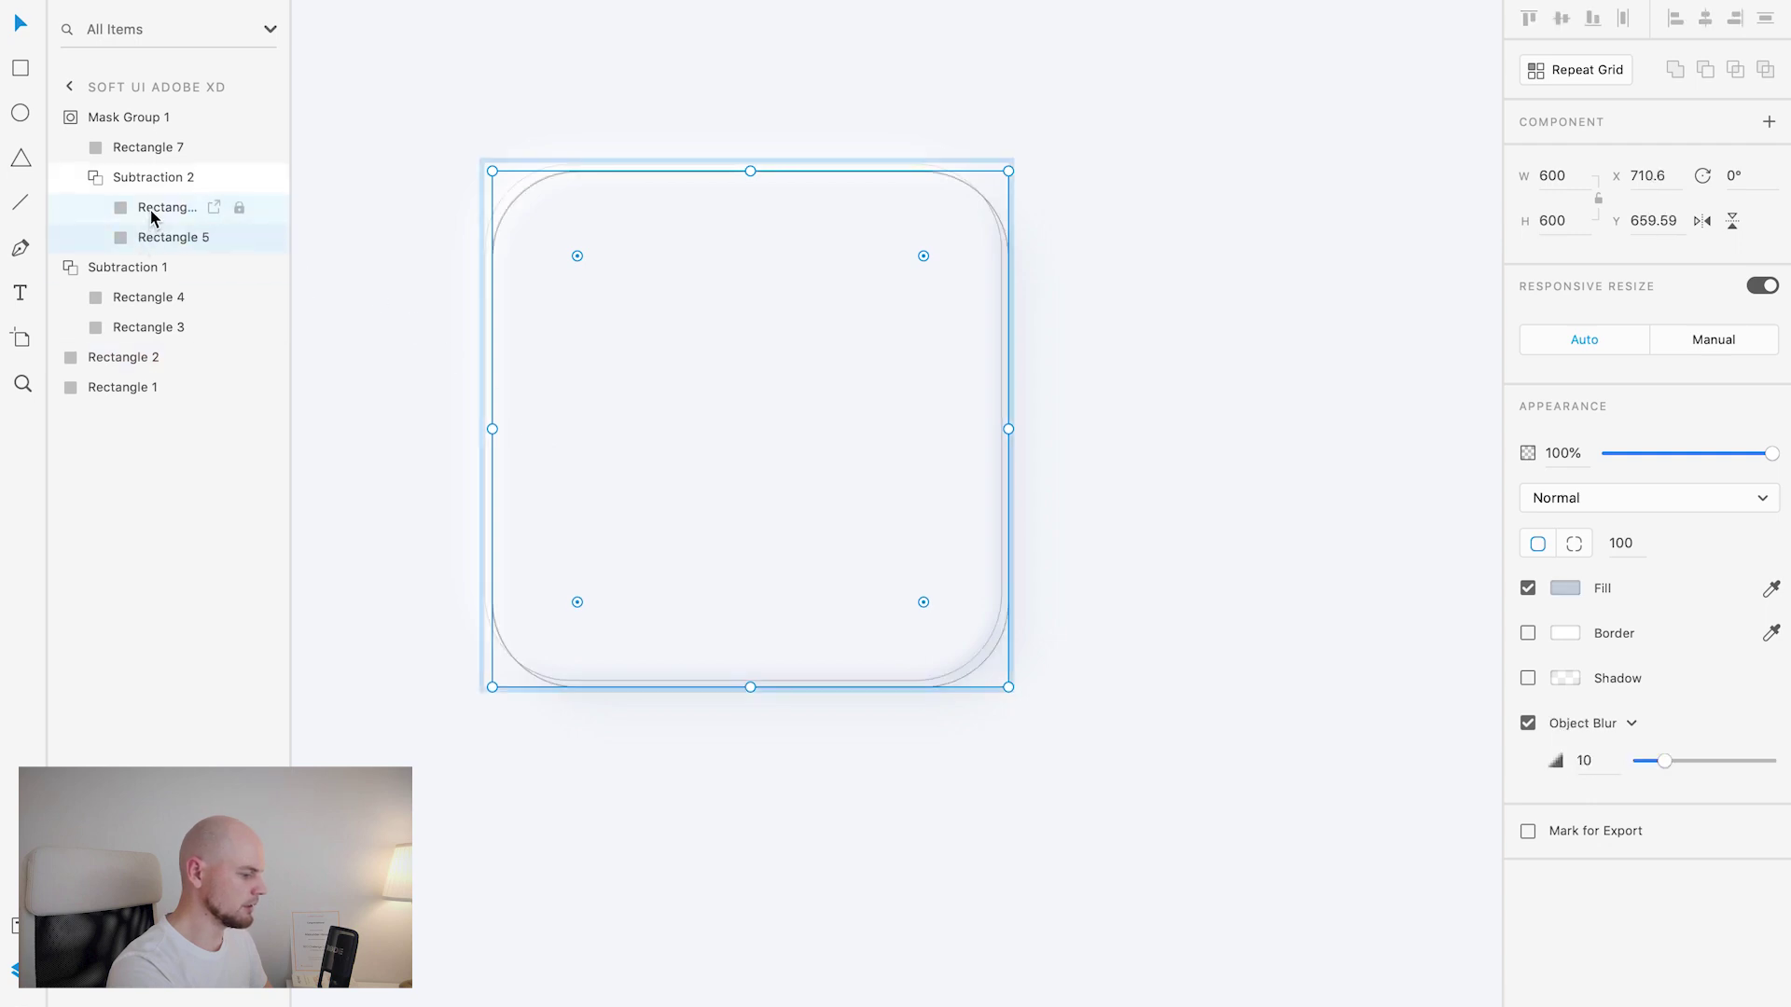
left_click(154, 179)
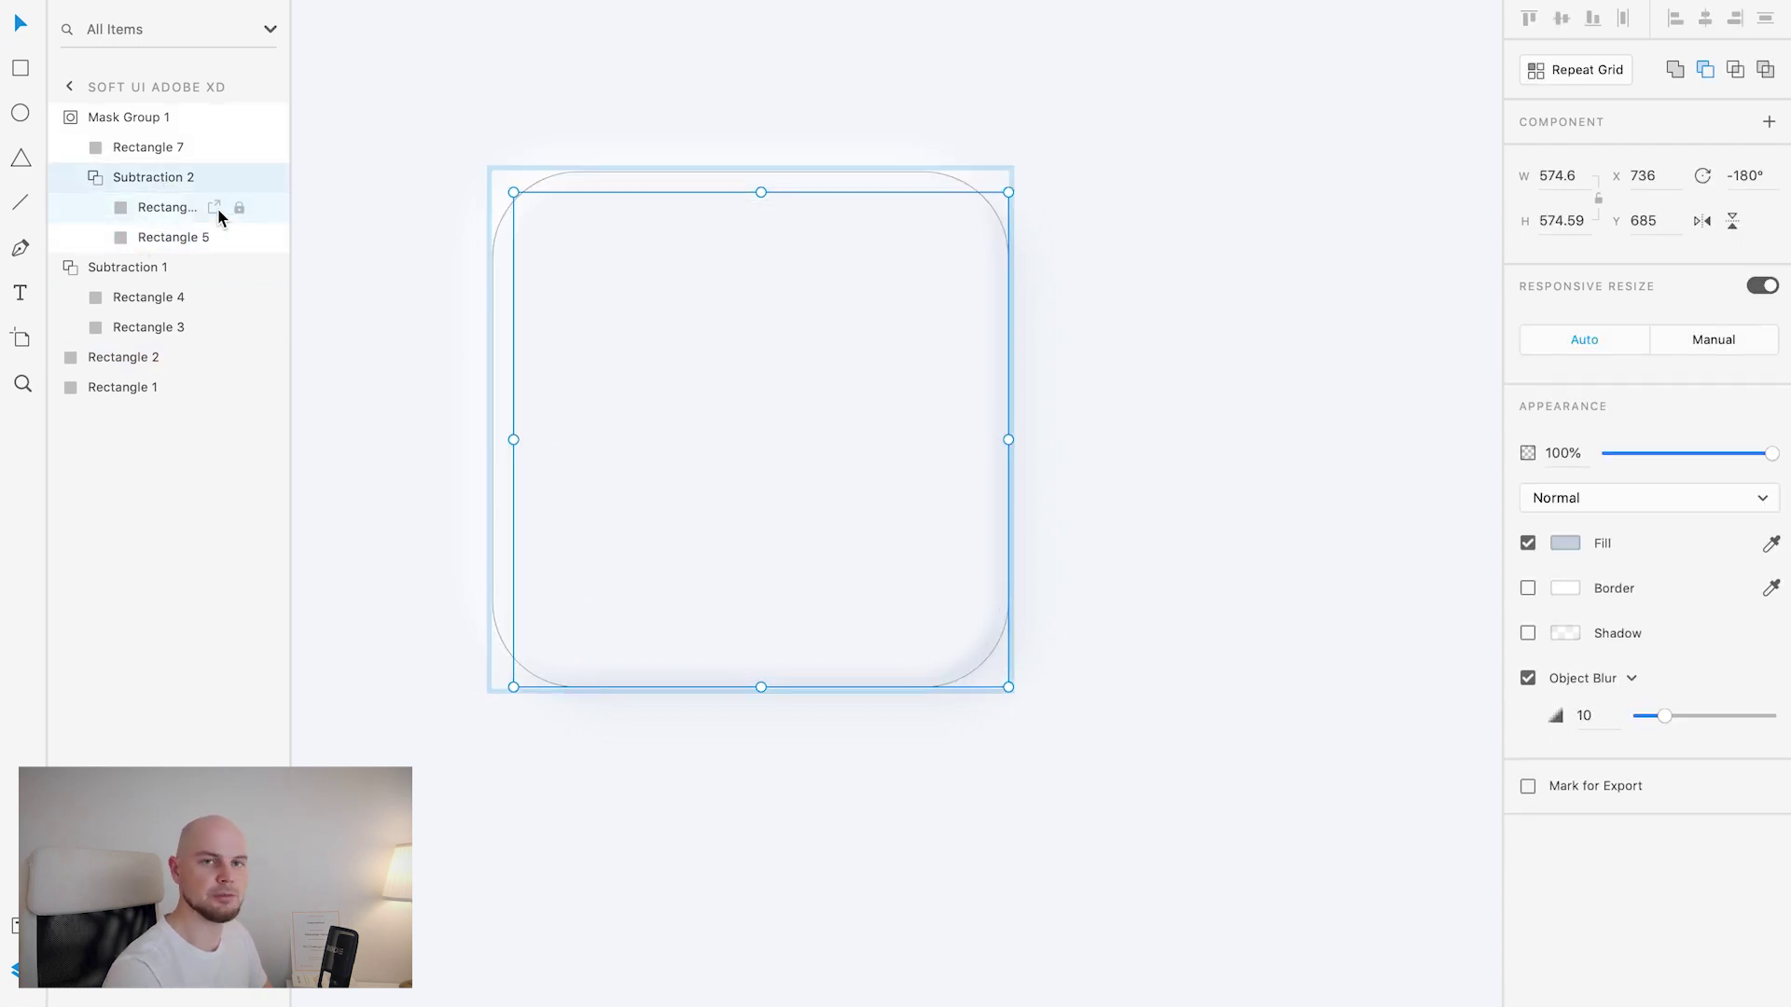
key("Right")
key("Down")
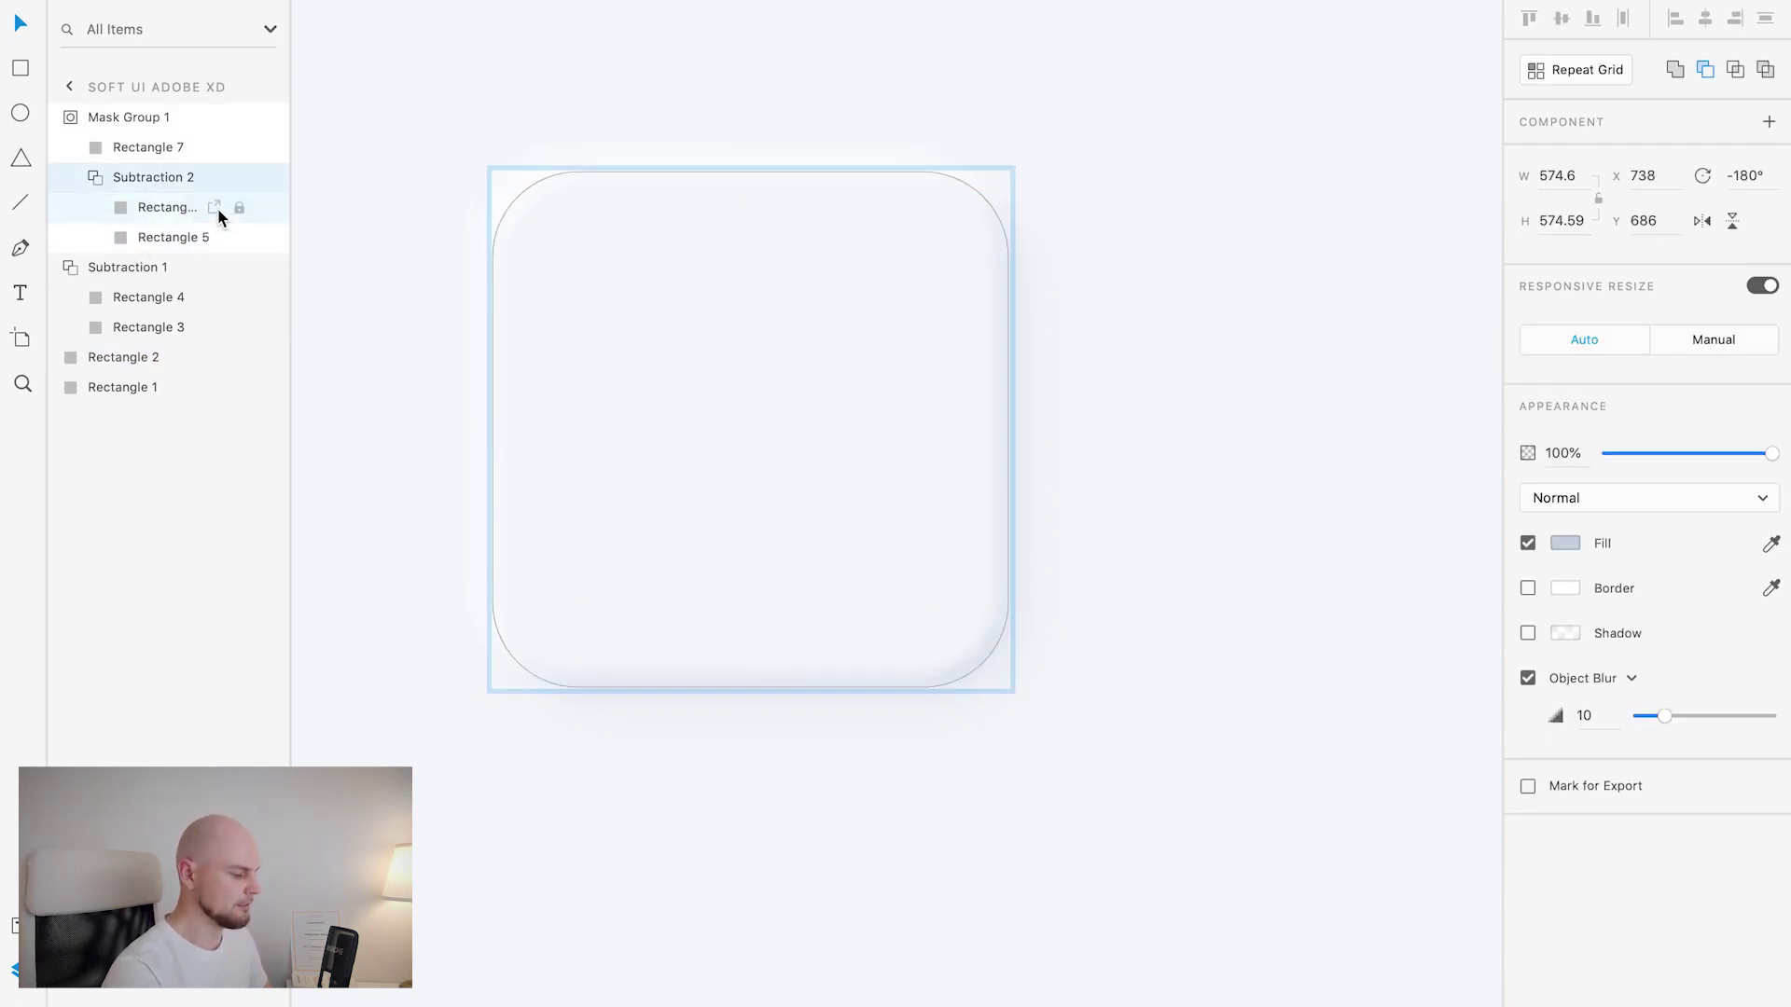
key("Down")
key("Right")
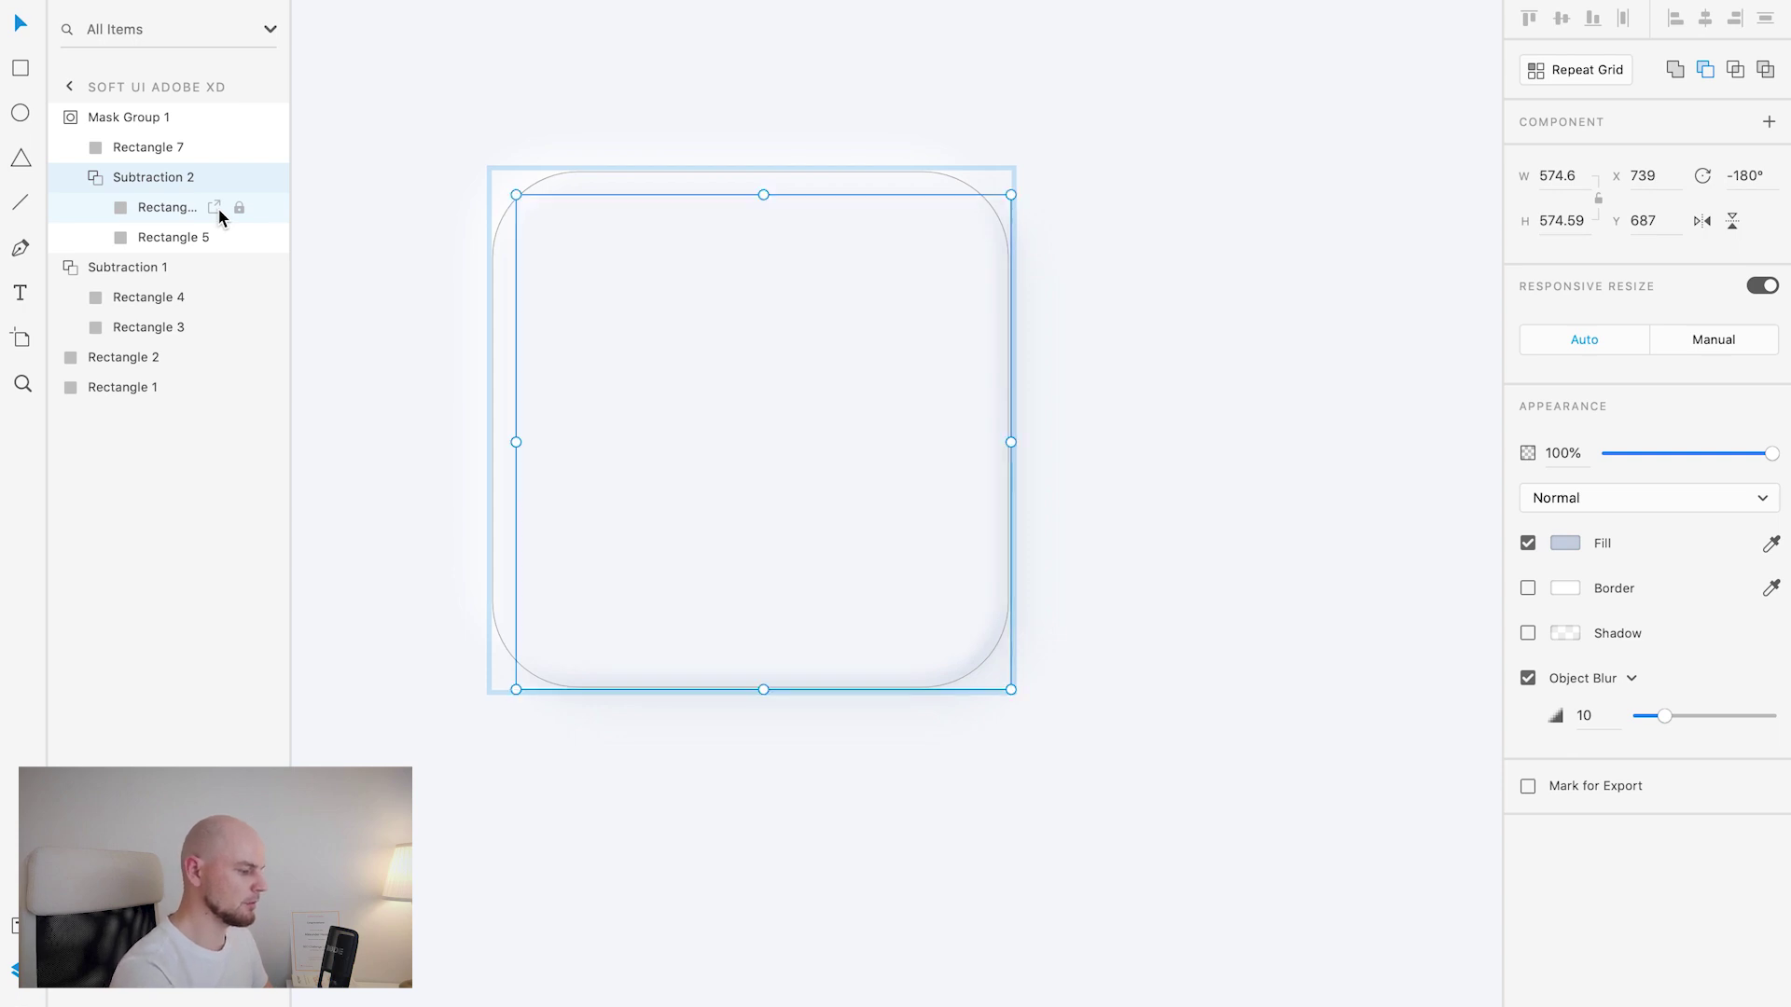
key("Right")
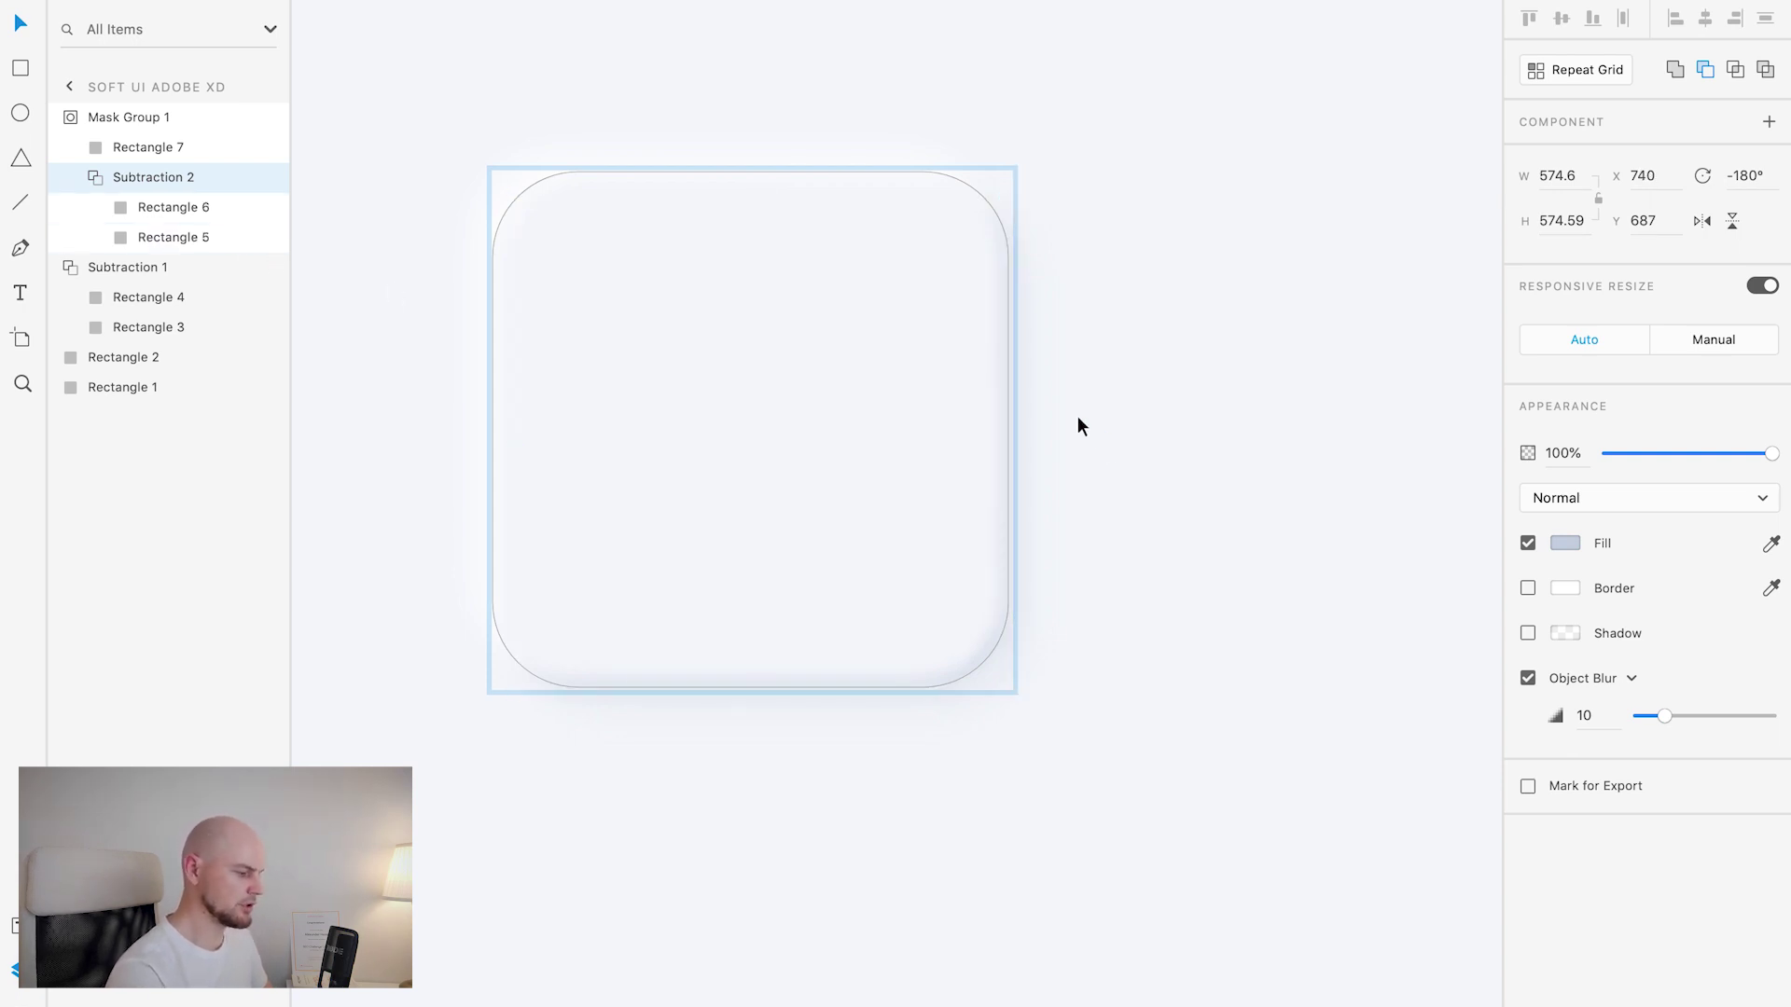
left_click(1079, 397)
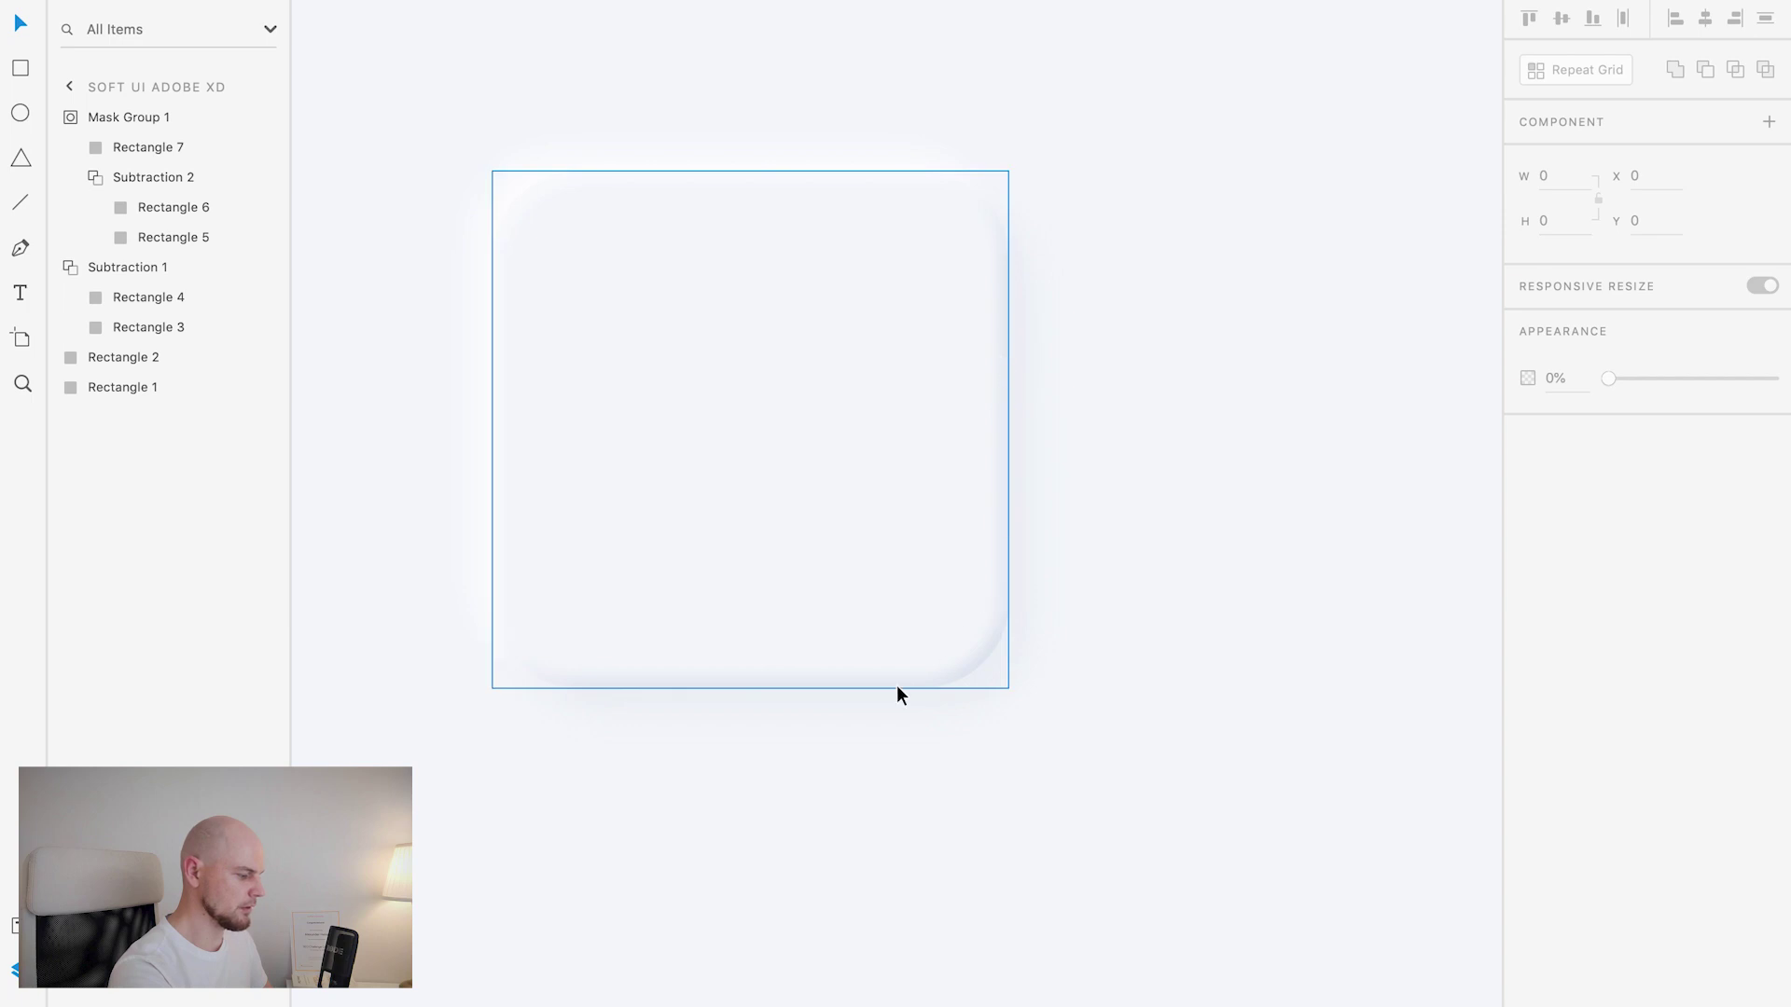
Step: Lower the opacity of Mask Group 1 to 44% and collapse the group
left_click(160, 176)
left_click(82, 119)
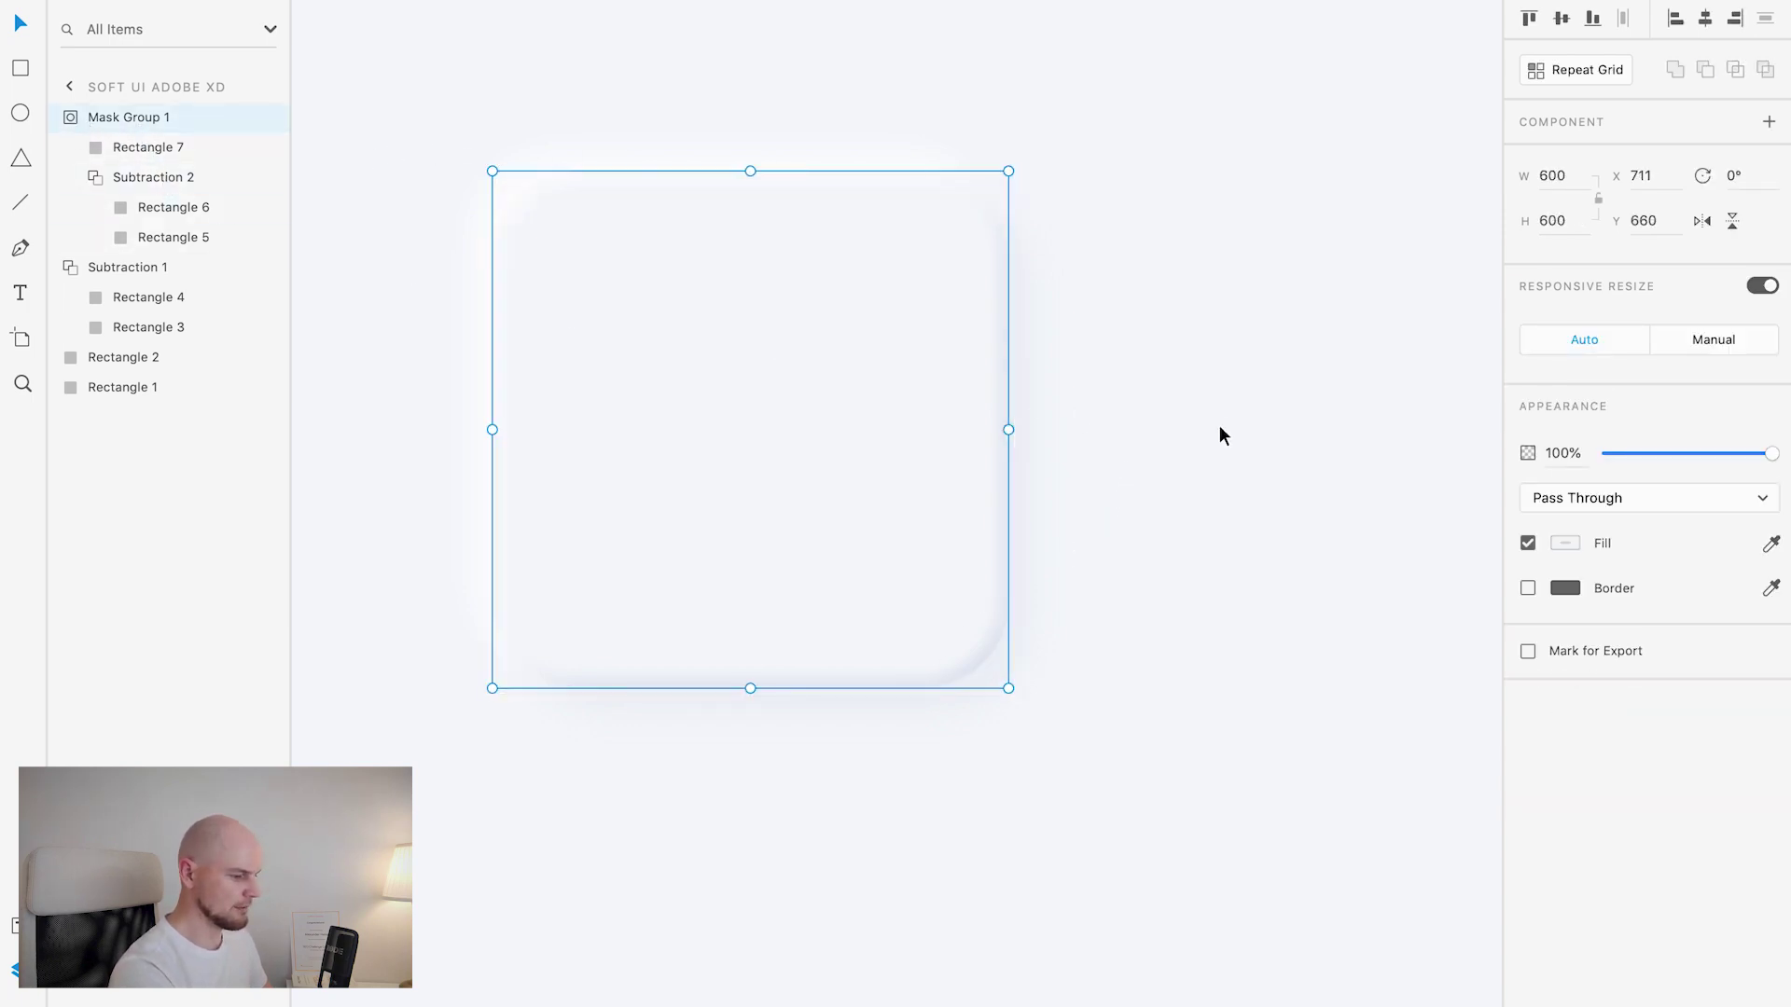
left_click(1686, 454)
mouse_move(1686, 457)
left_mouse_down()
mouse_move(1661, 464)
mouse_move(1762, 471)
mouse_move(1643, 474)
mouse_move(1680, 480)
left_mouse_up()
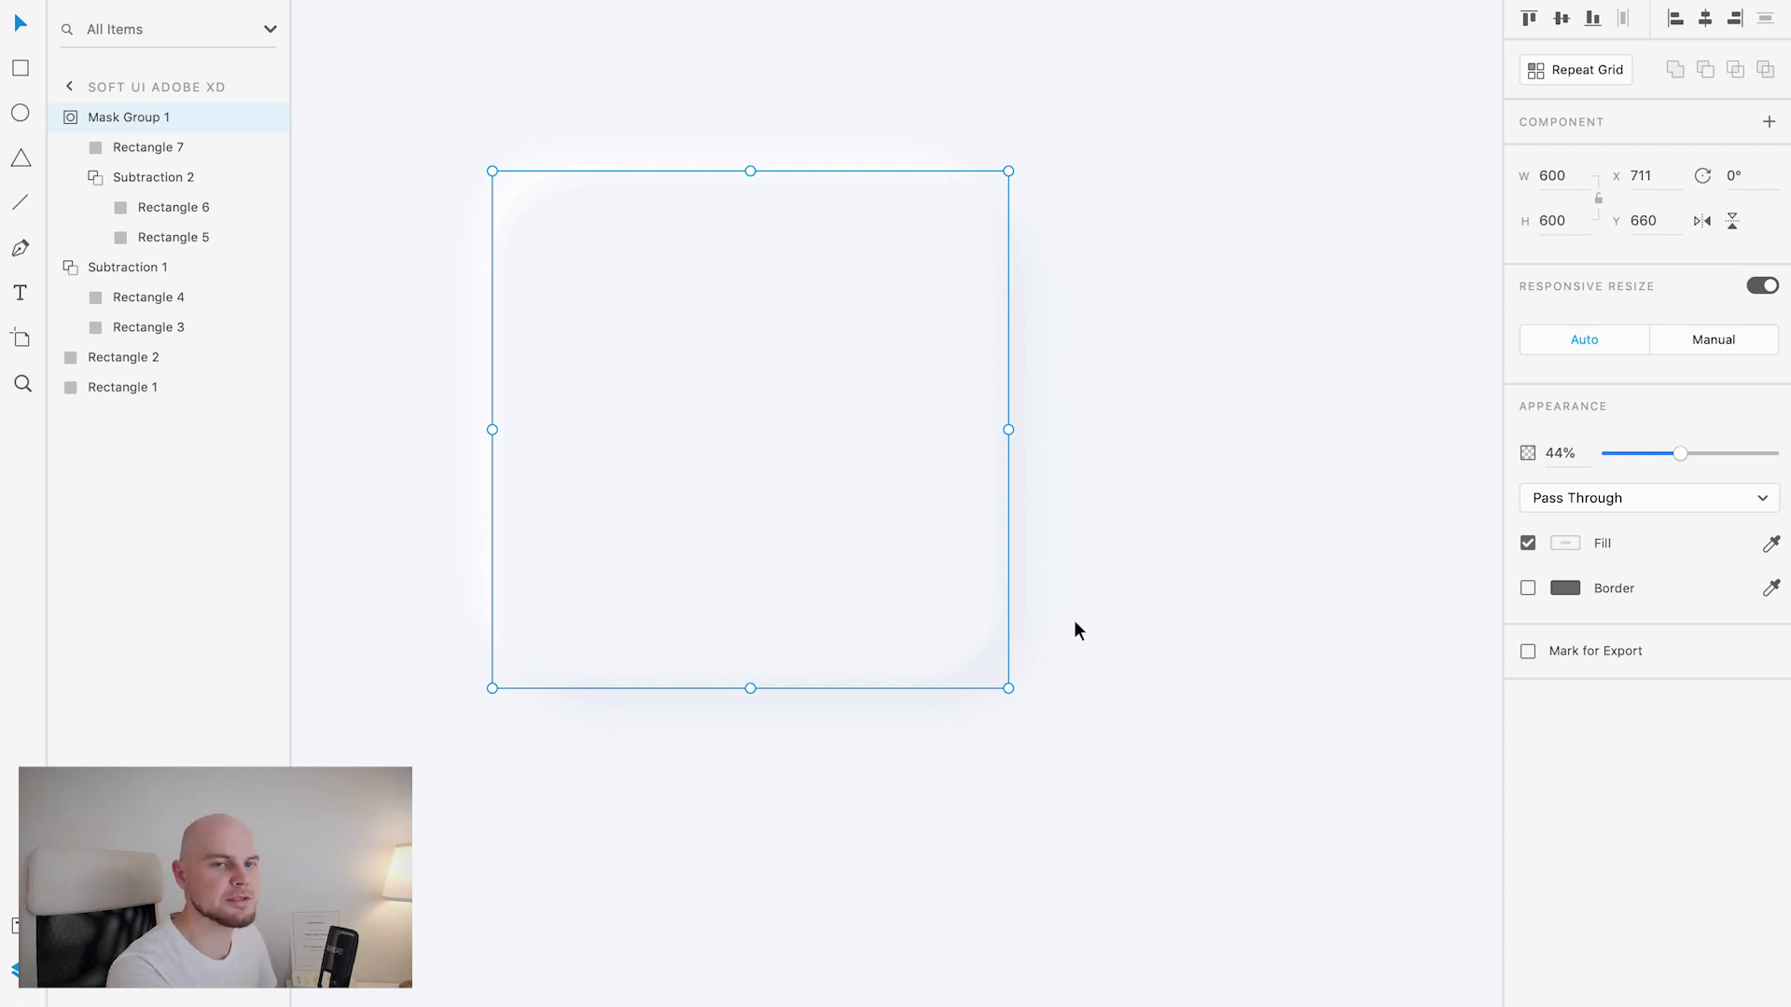
left_click(69, 119)
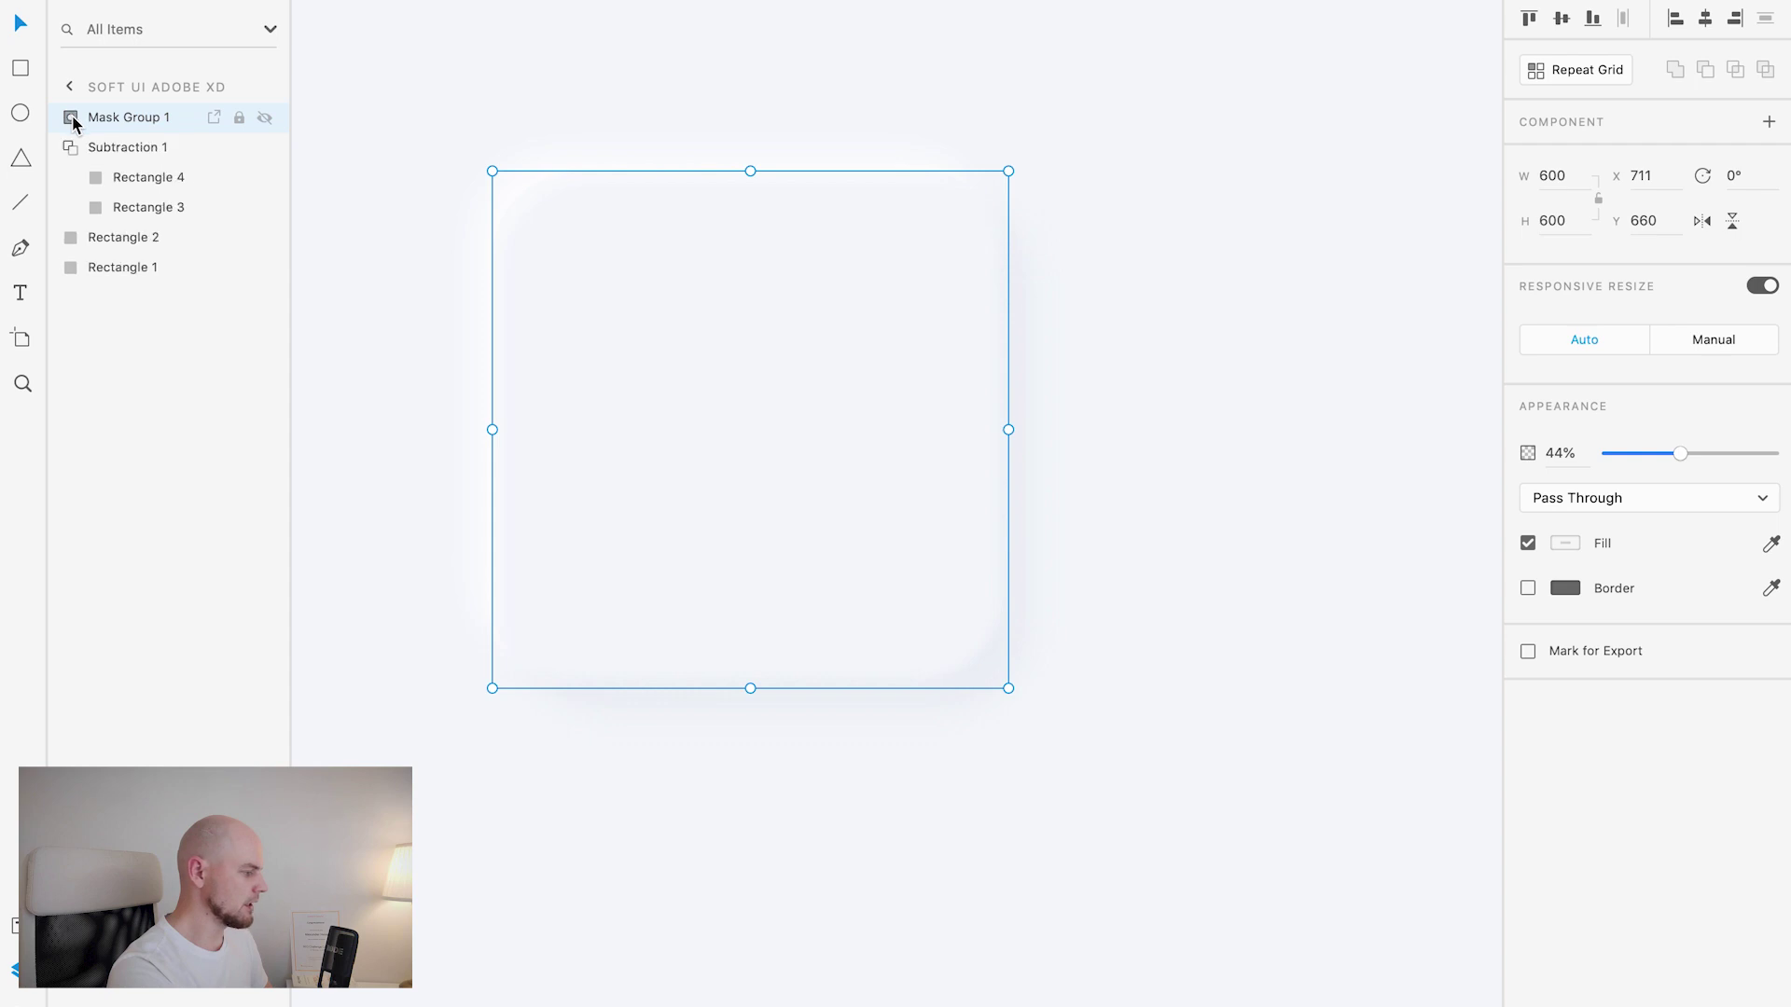
Step: Duplicate Rectangle 2 and place the copy directly above Subtraction 1 in the layer order
left_click(117, 239)
key("ctrl+d")
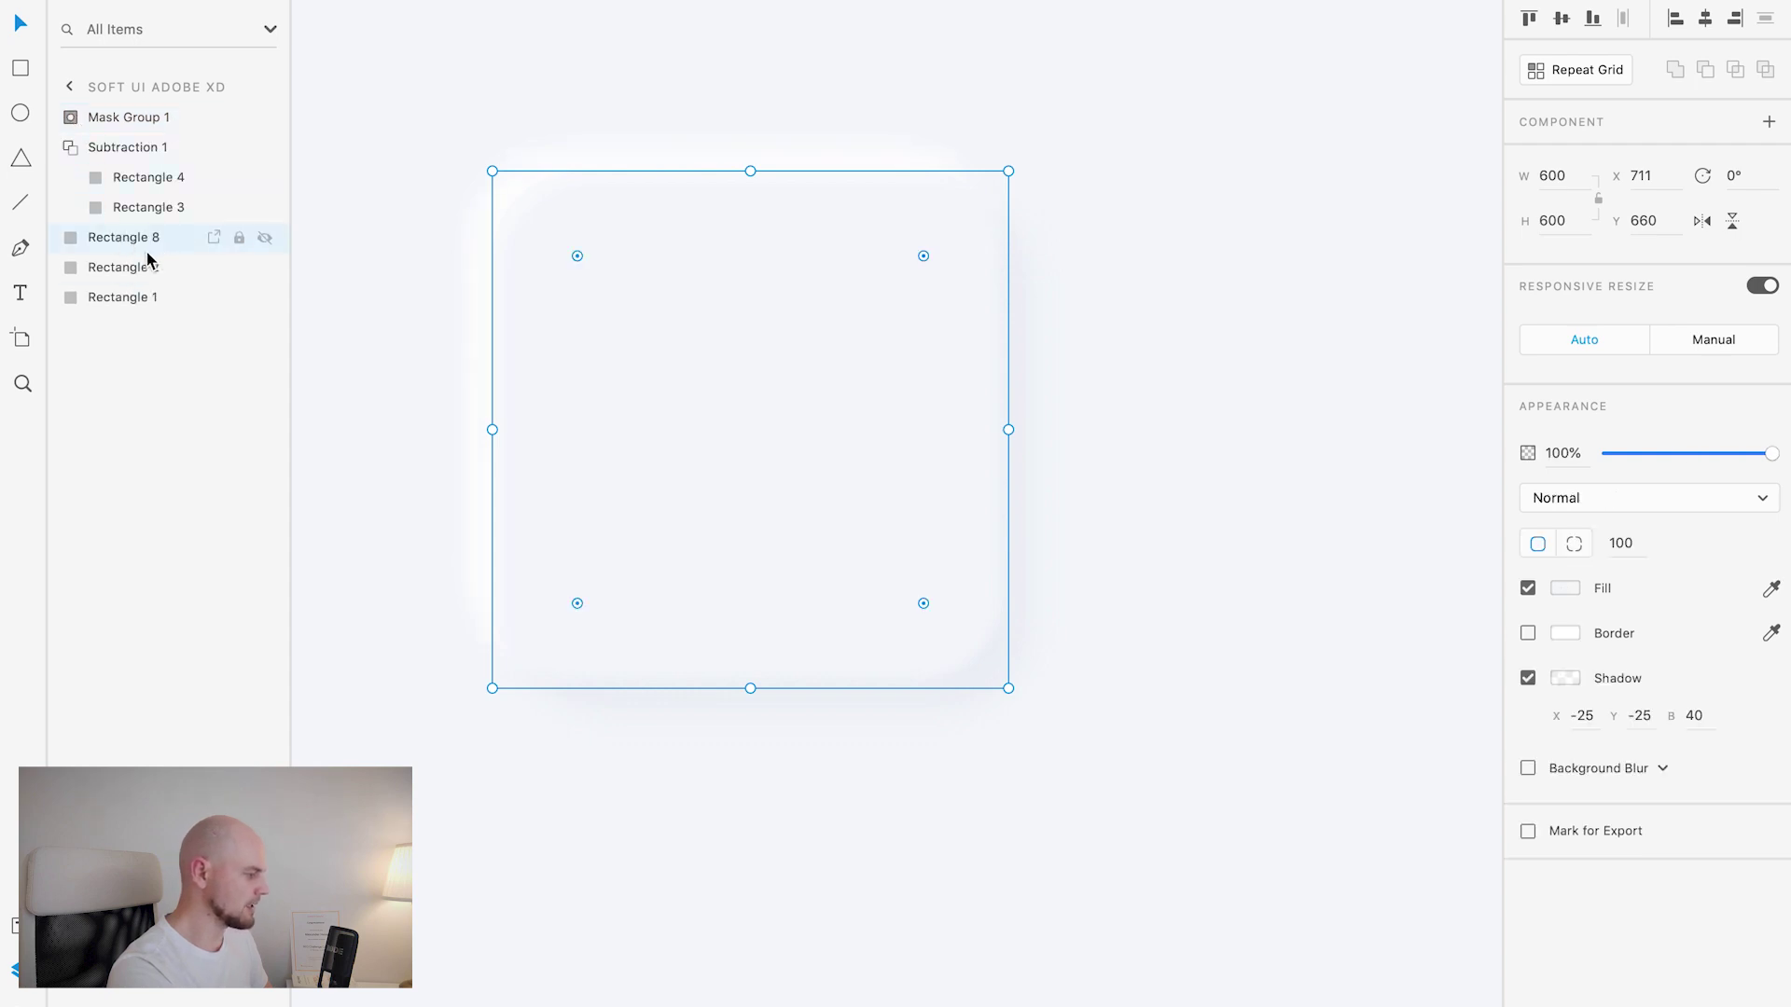
left_click_drag(119, 241, 112, 134)
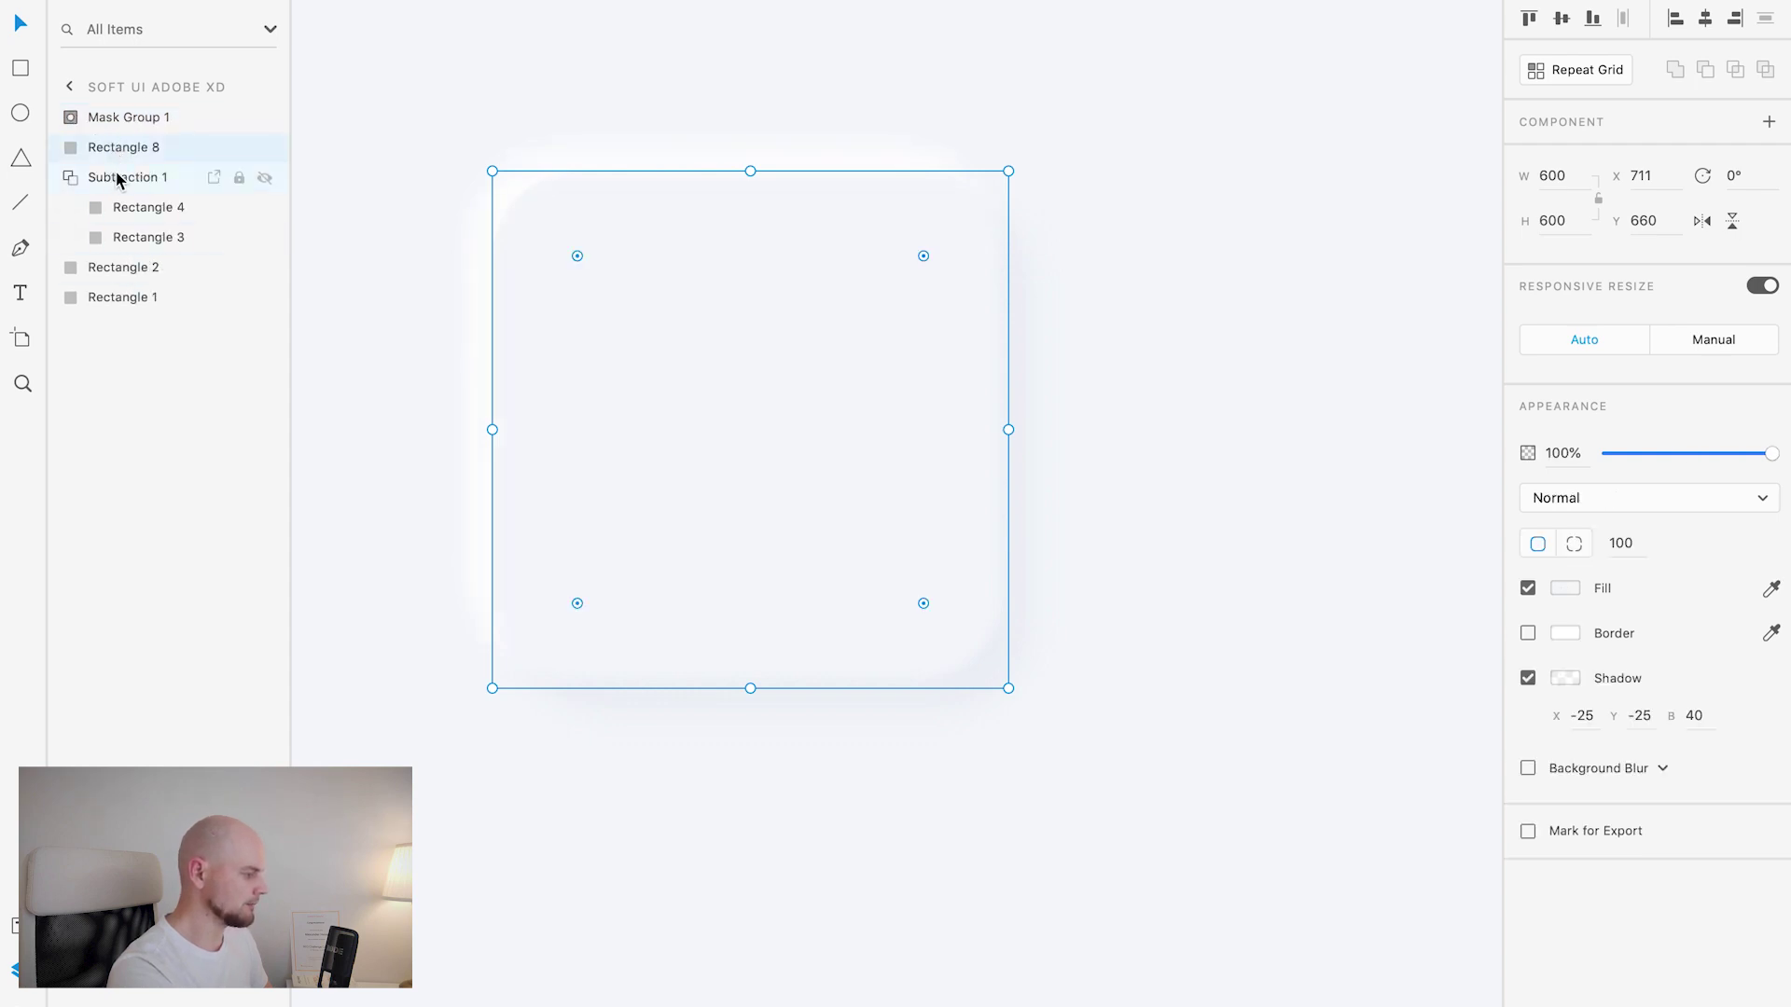
Step: Mask the white upper-left edge shape Subtraction 1 with the rounded square Rectangle 8
left_click(127, 179)
left_click(121, 147, "shift")
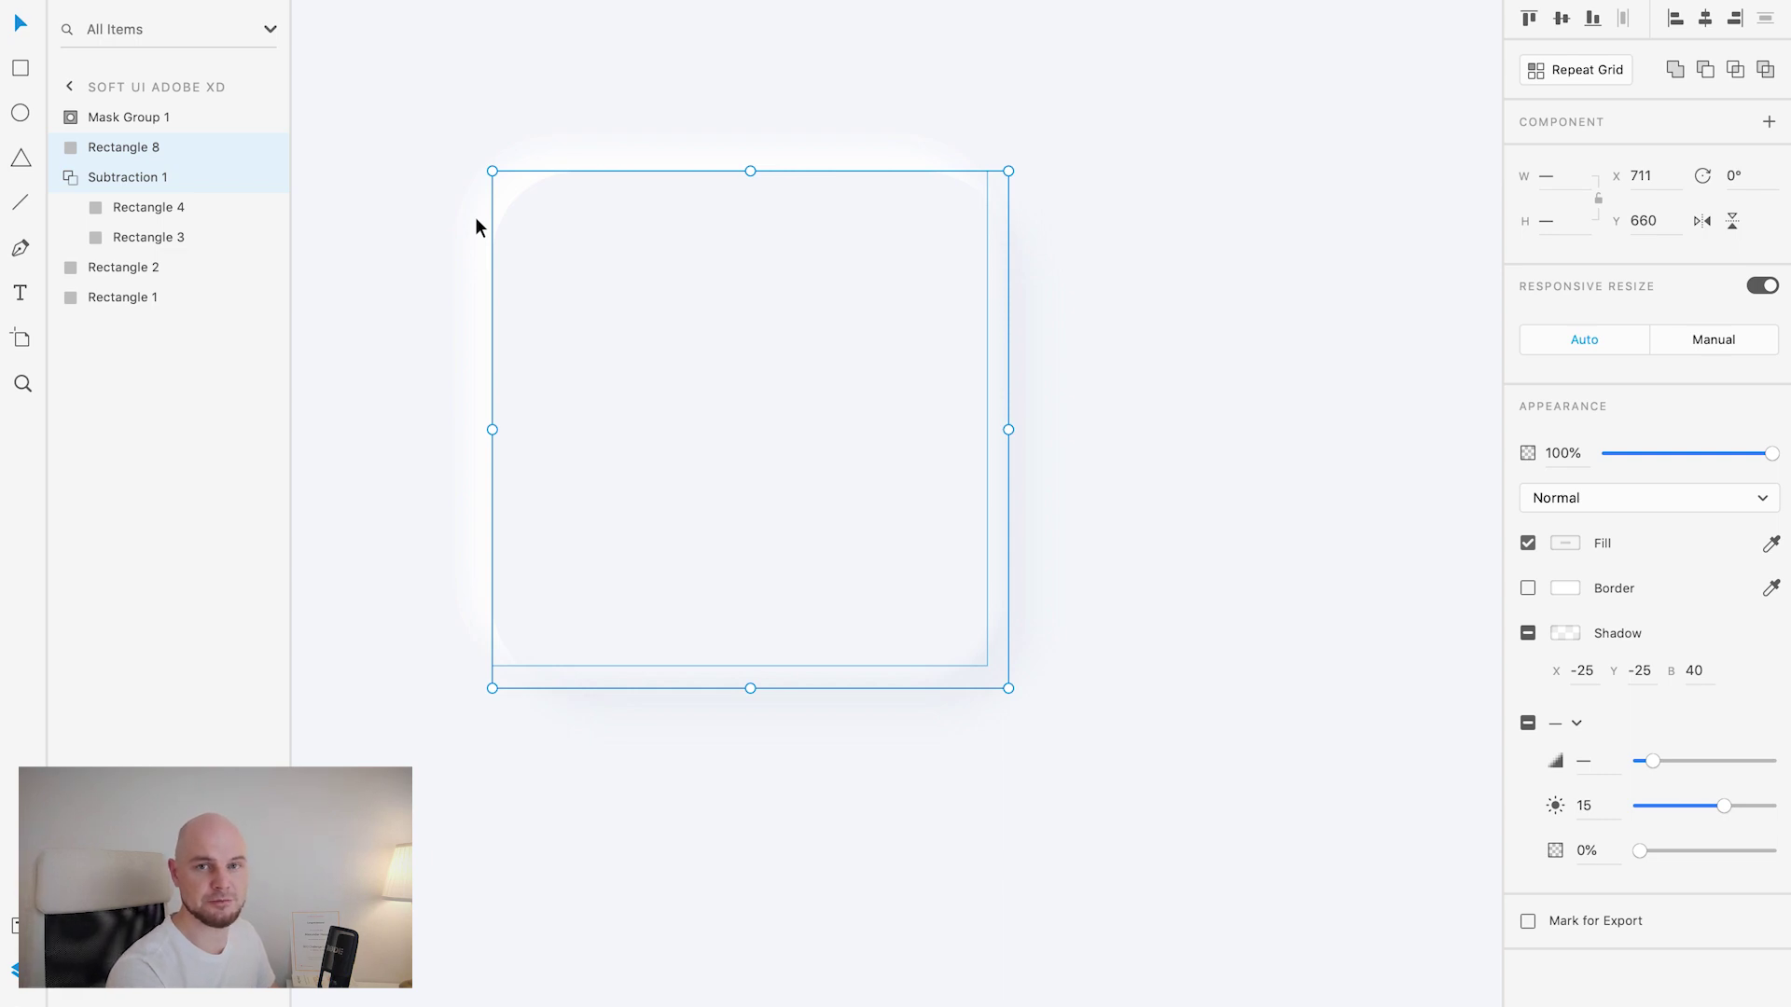
key("super+shift+m")
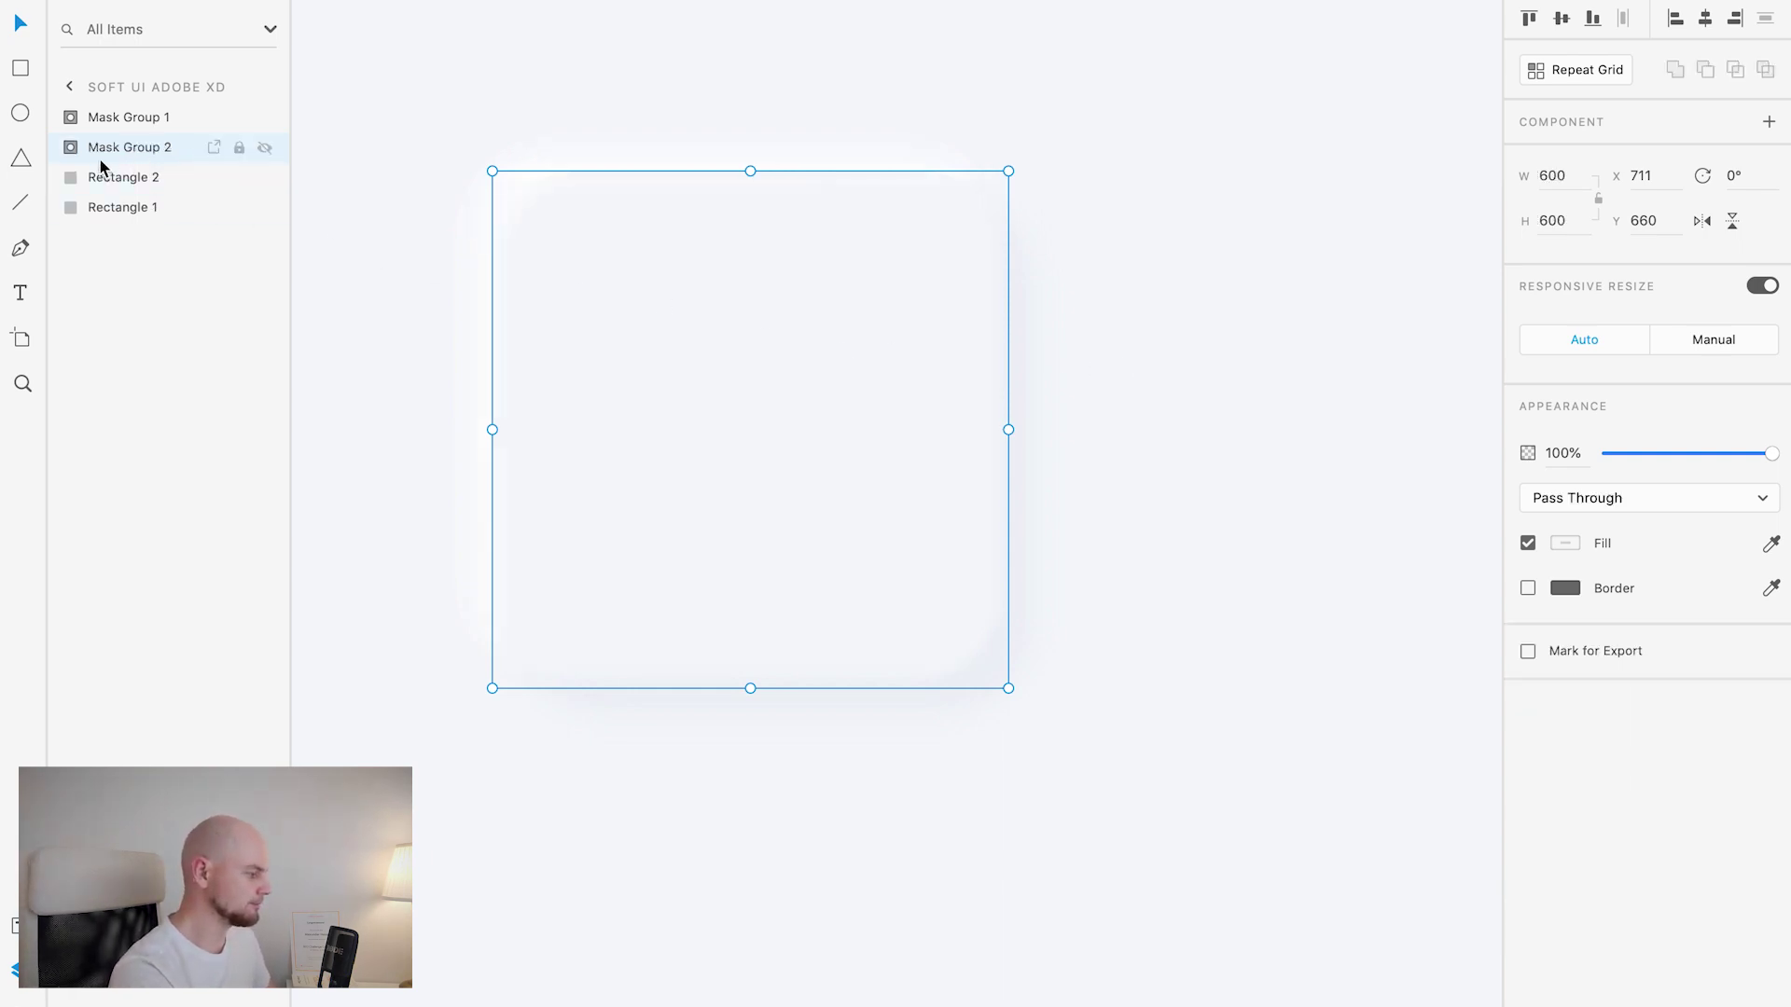
Step: Nudge Subtraction 1 inside Mask Group 2 by 2 px up and 2 px left
left_click(69, 149)
left_click(144, 207)
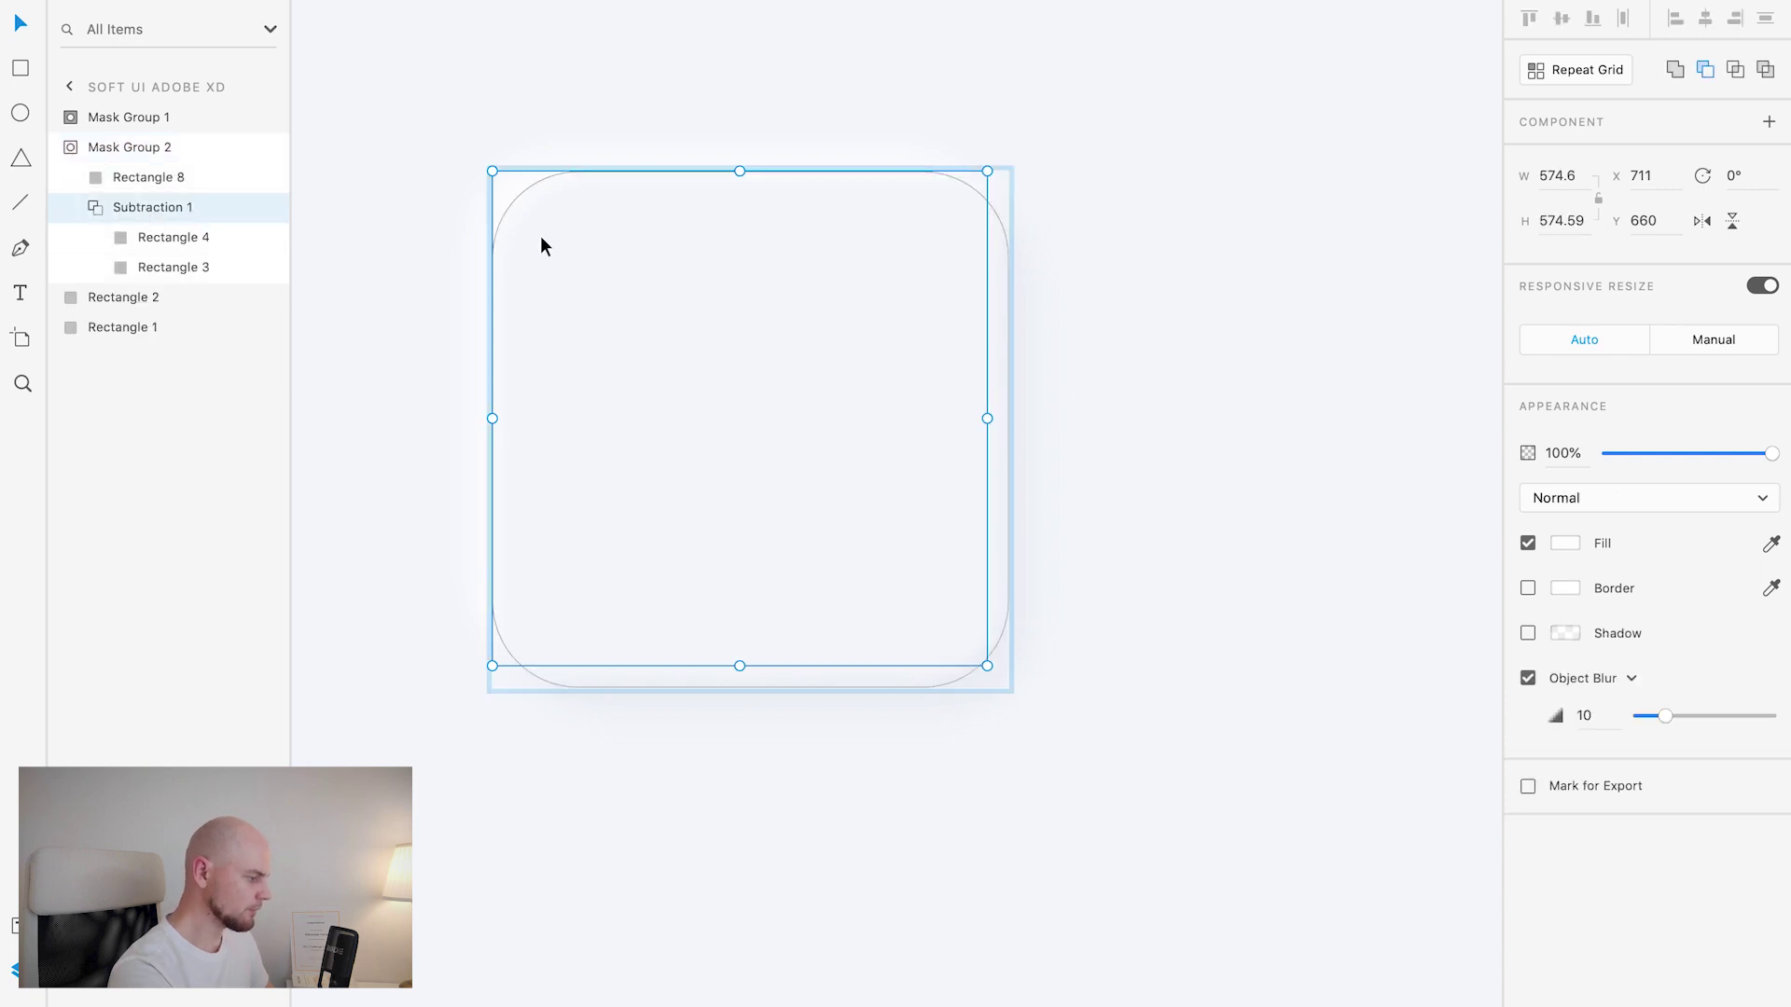
key("Up")
key("Up")
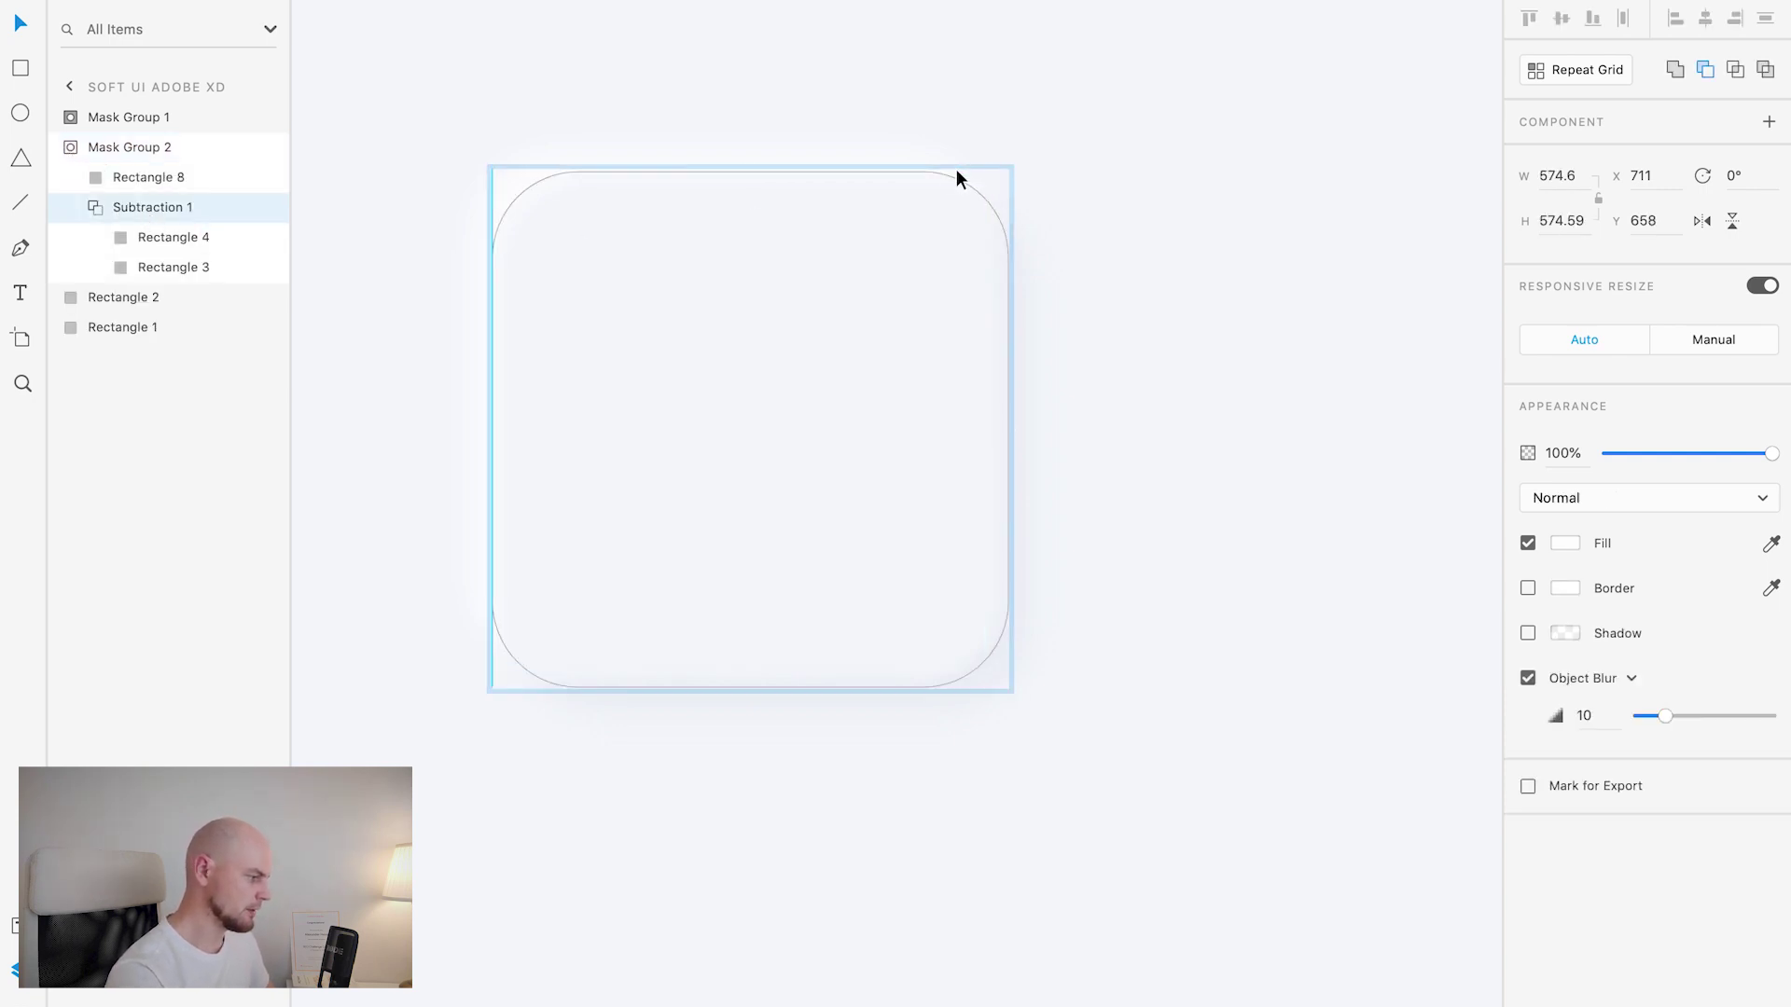
key("Left")
key("Left")
left_click(926, 84)
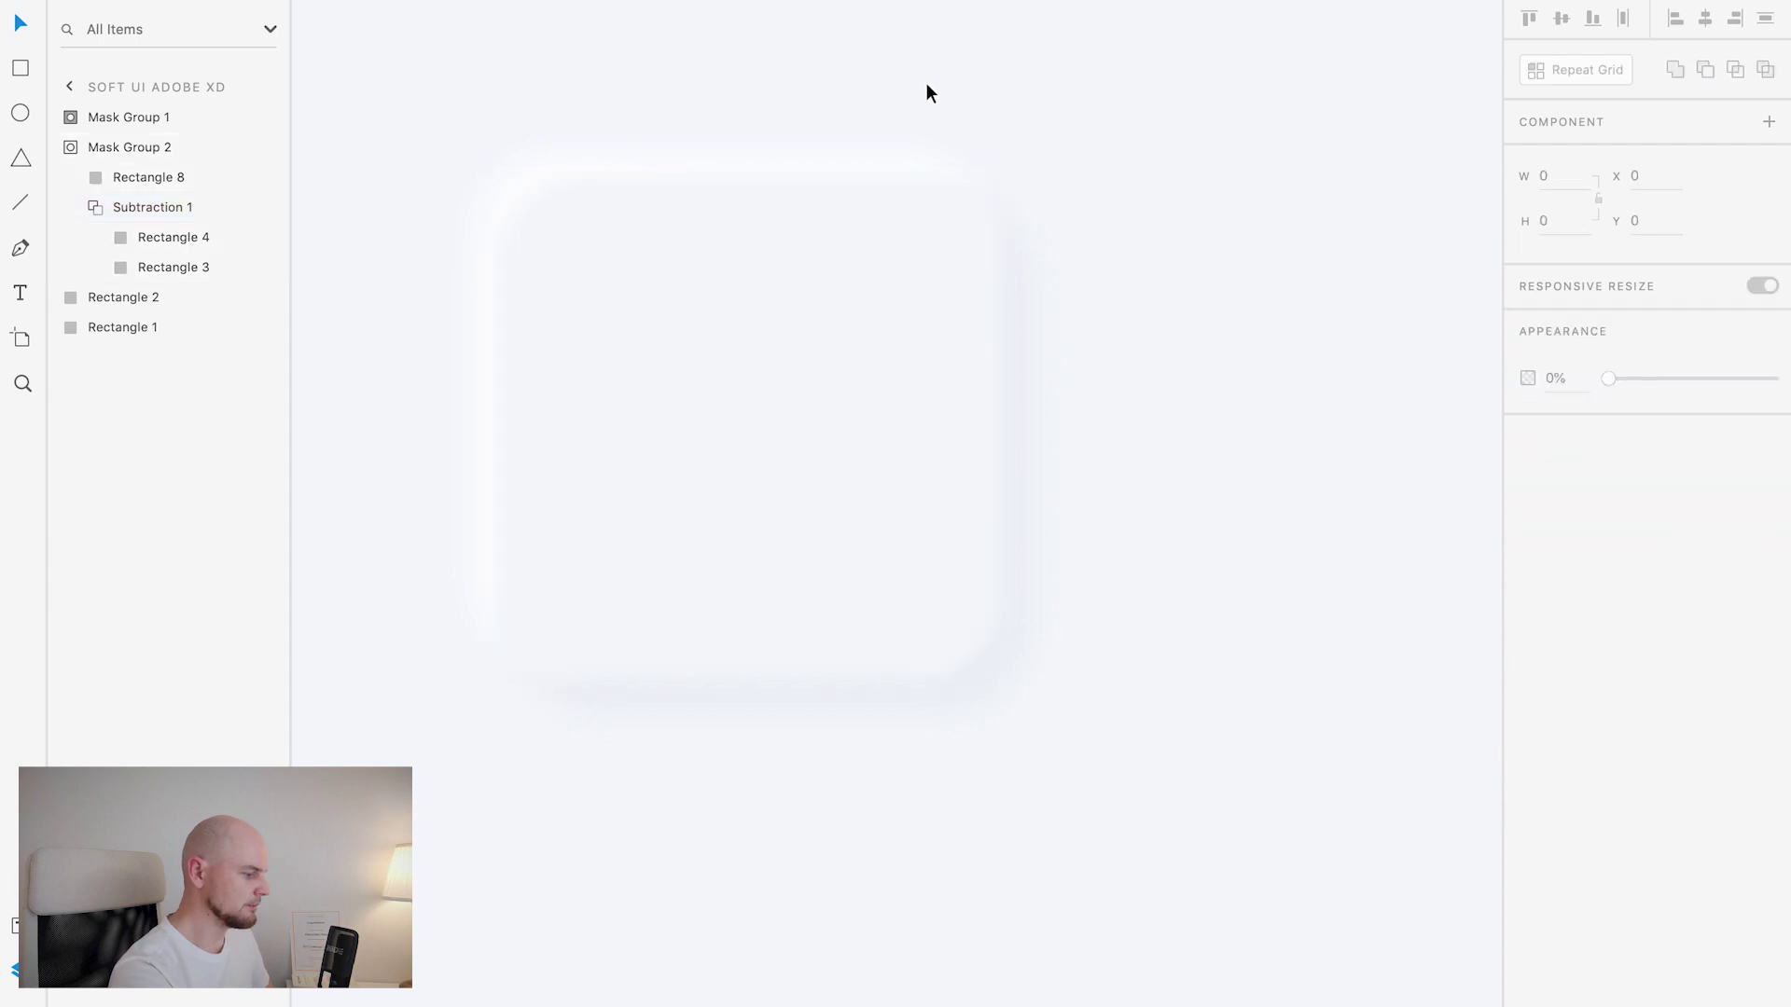
Step: Group Mask Group 1 and Mask Group 2 together
left_click(110, 146)
left_click(126, 120, "shift")
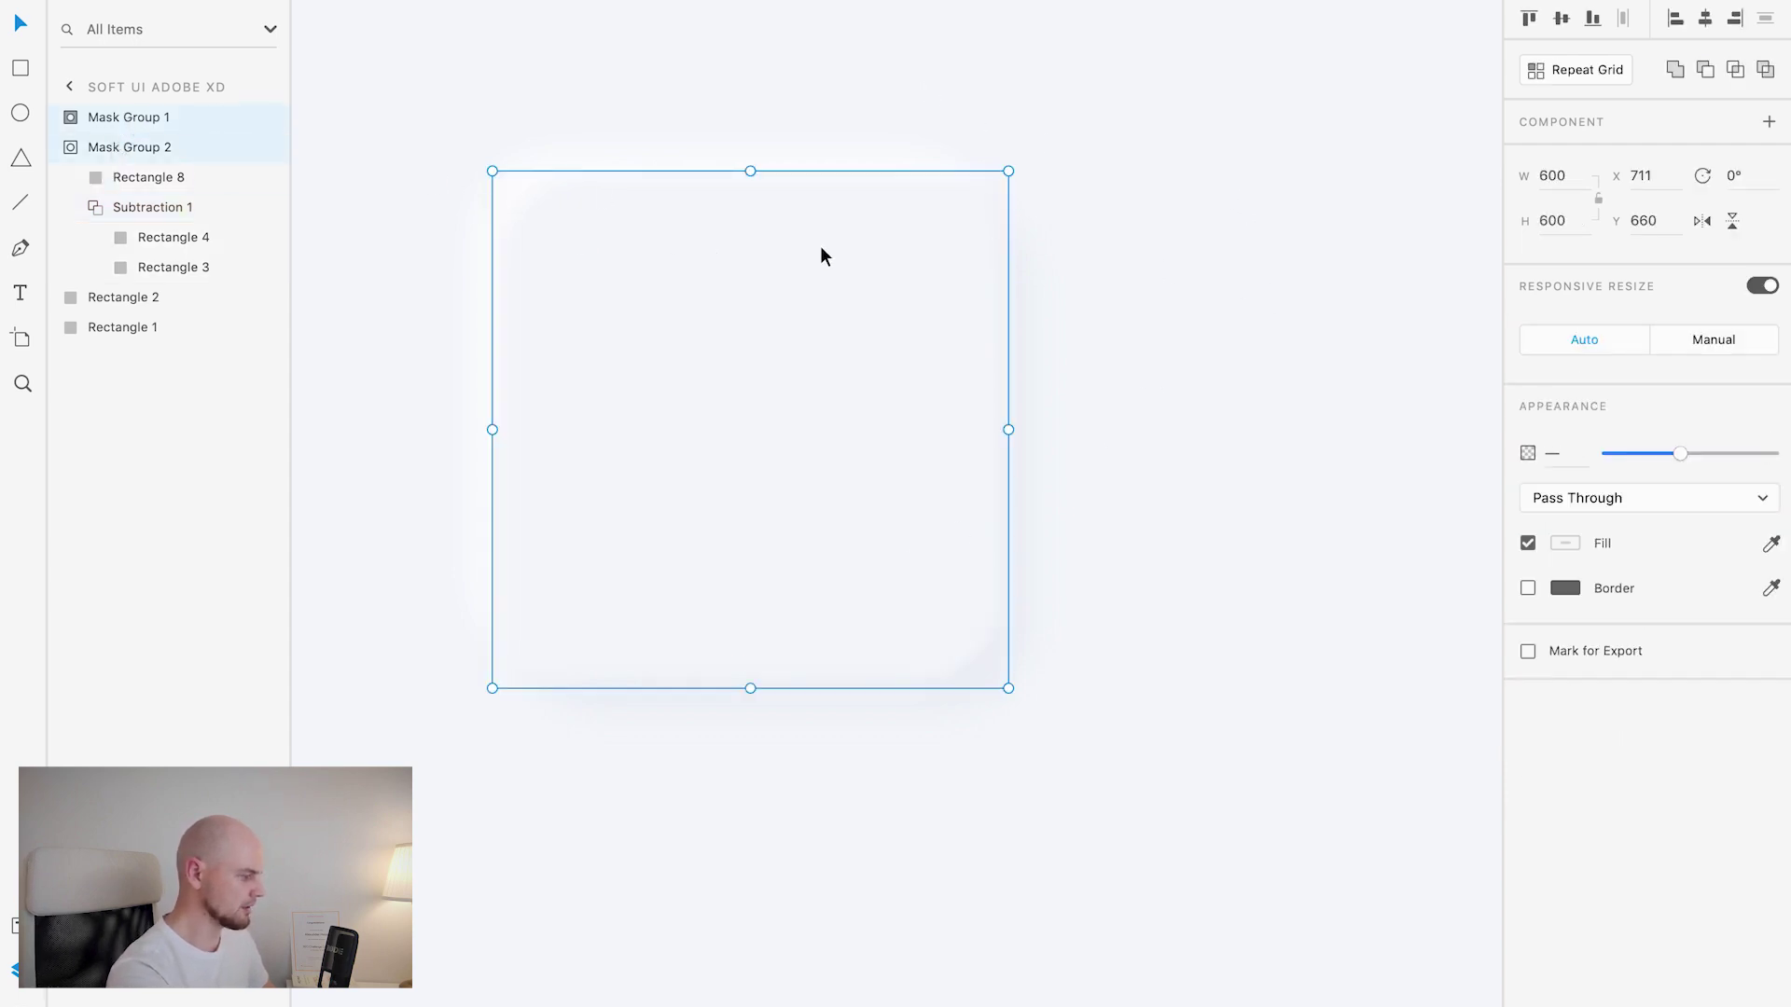
key("ctrl+g")
left_click(1275, 375)
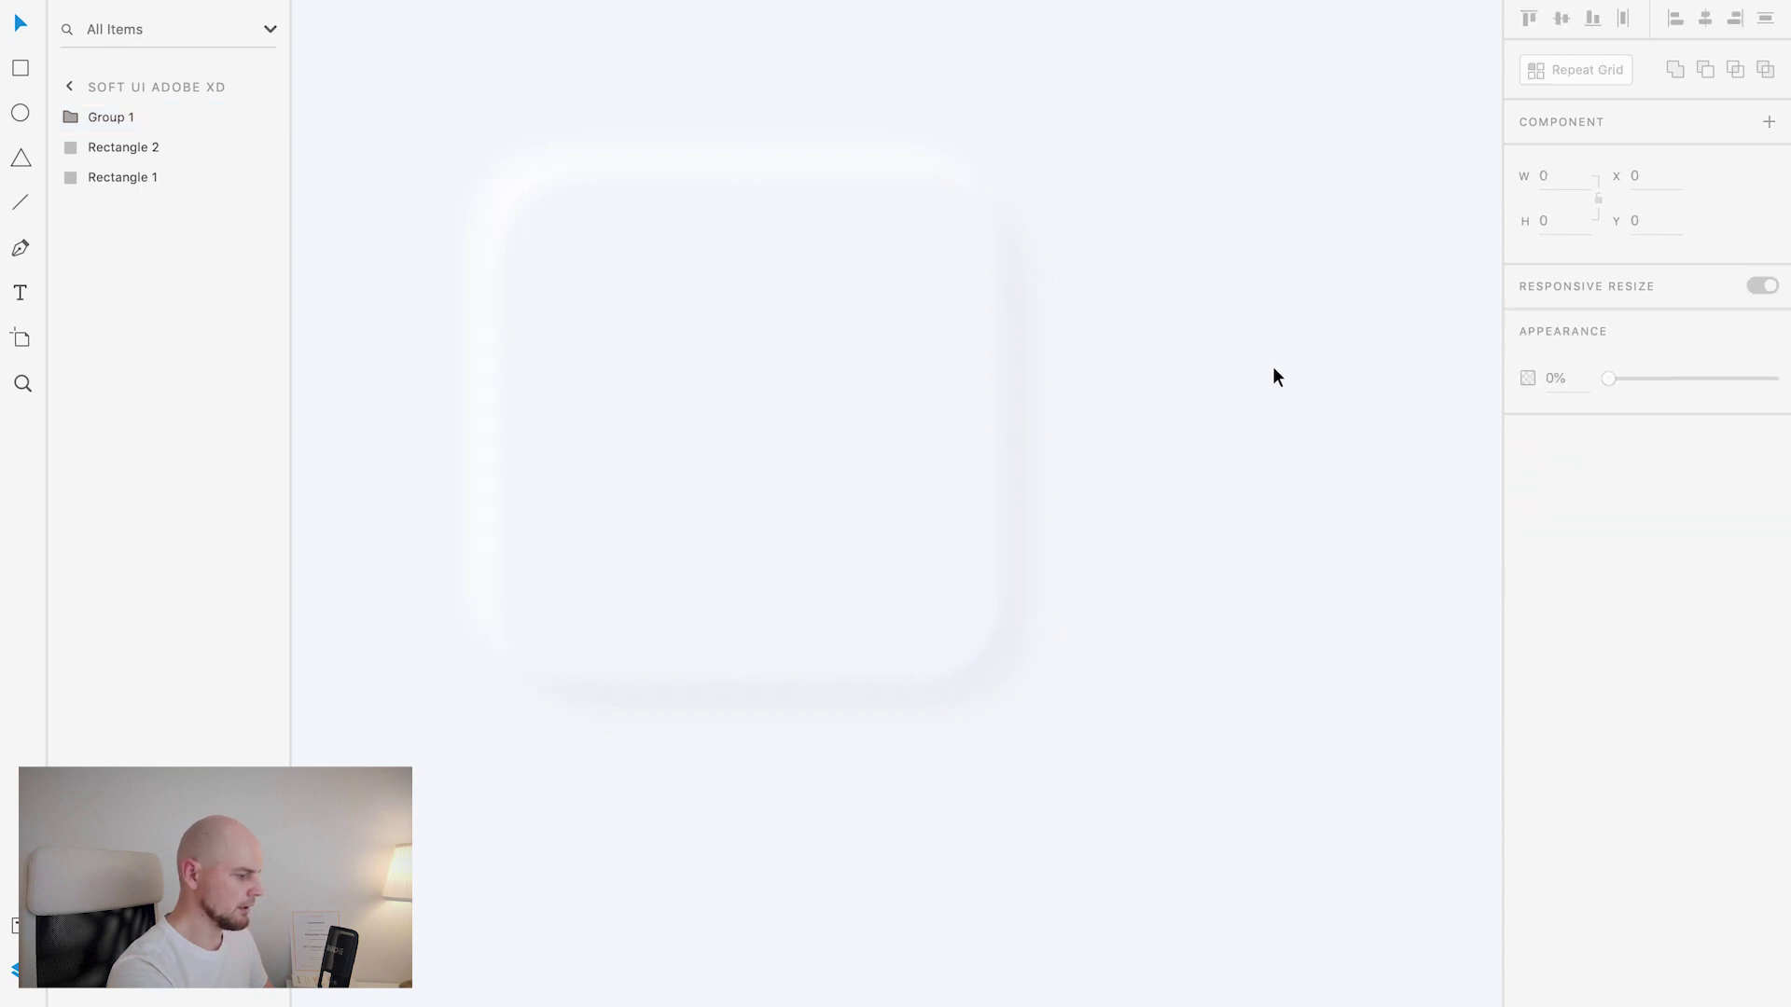
Step: Compare the rounded square with and without the edge highlights of Group 1 by toggling the group's visibility
scroll(1072, 365, "down", 5)
scroll(1071, 368, "up", 3)
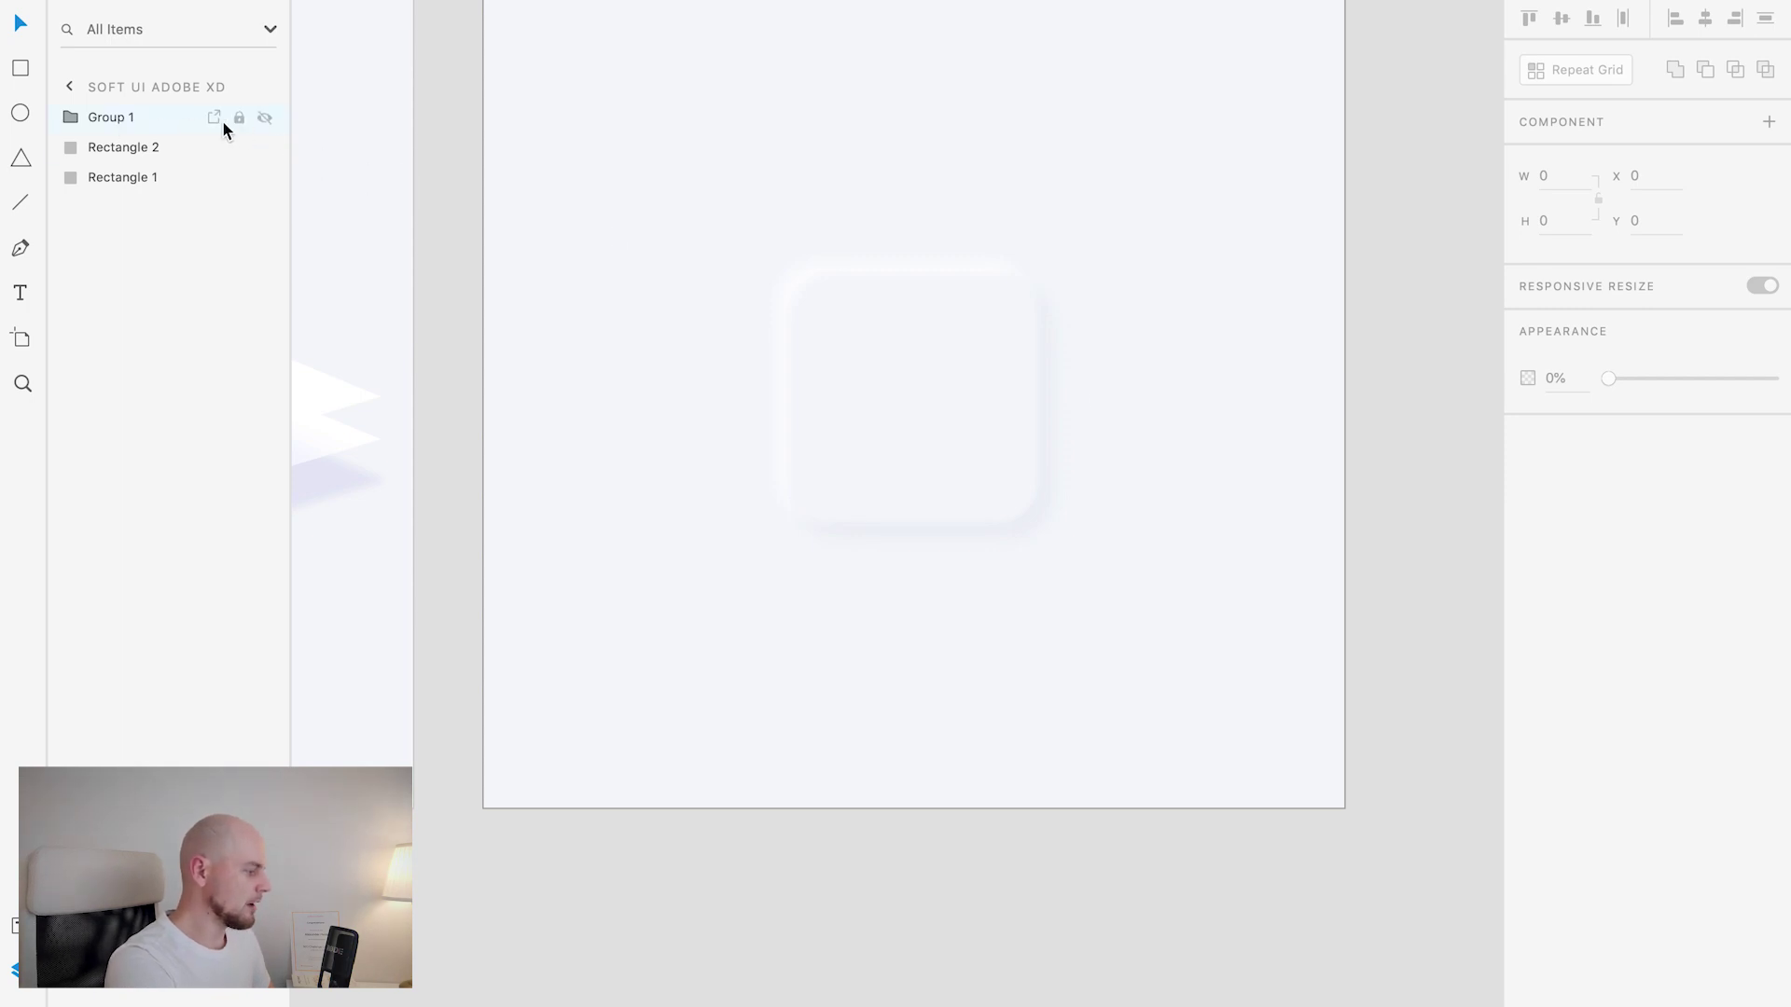
left_click(263, 125)
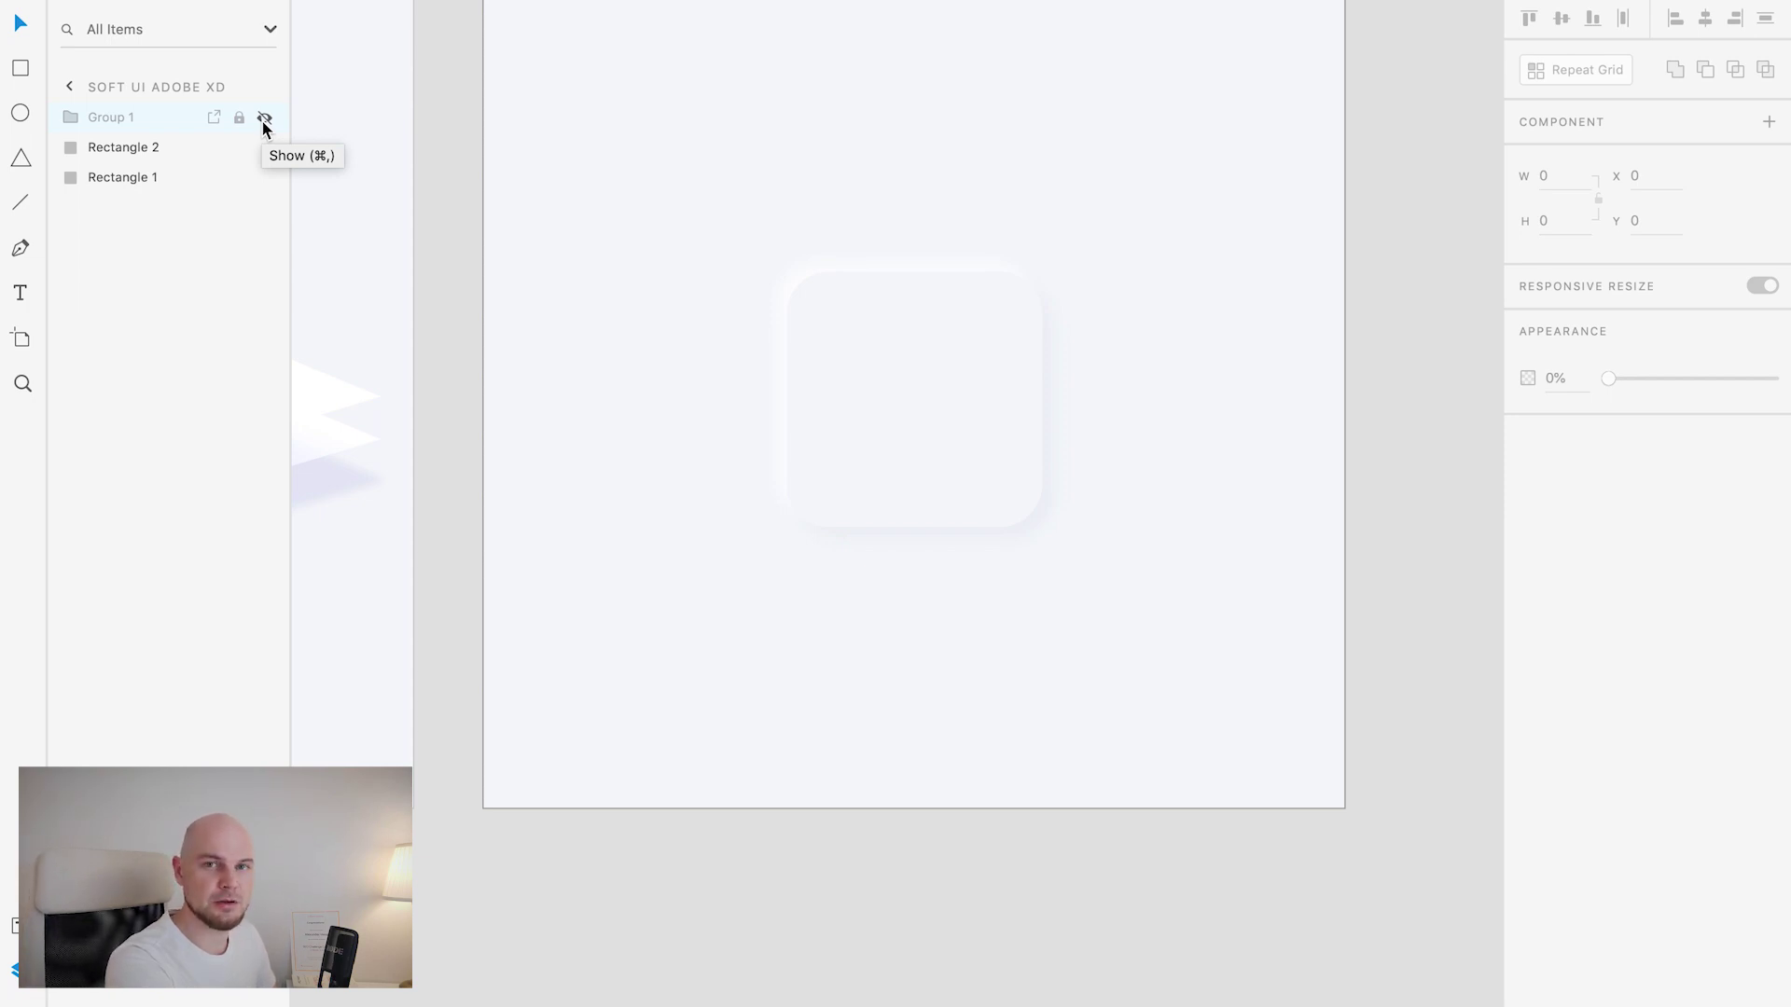
left_click(264, 118)
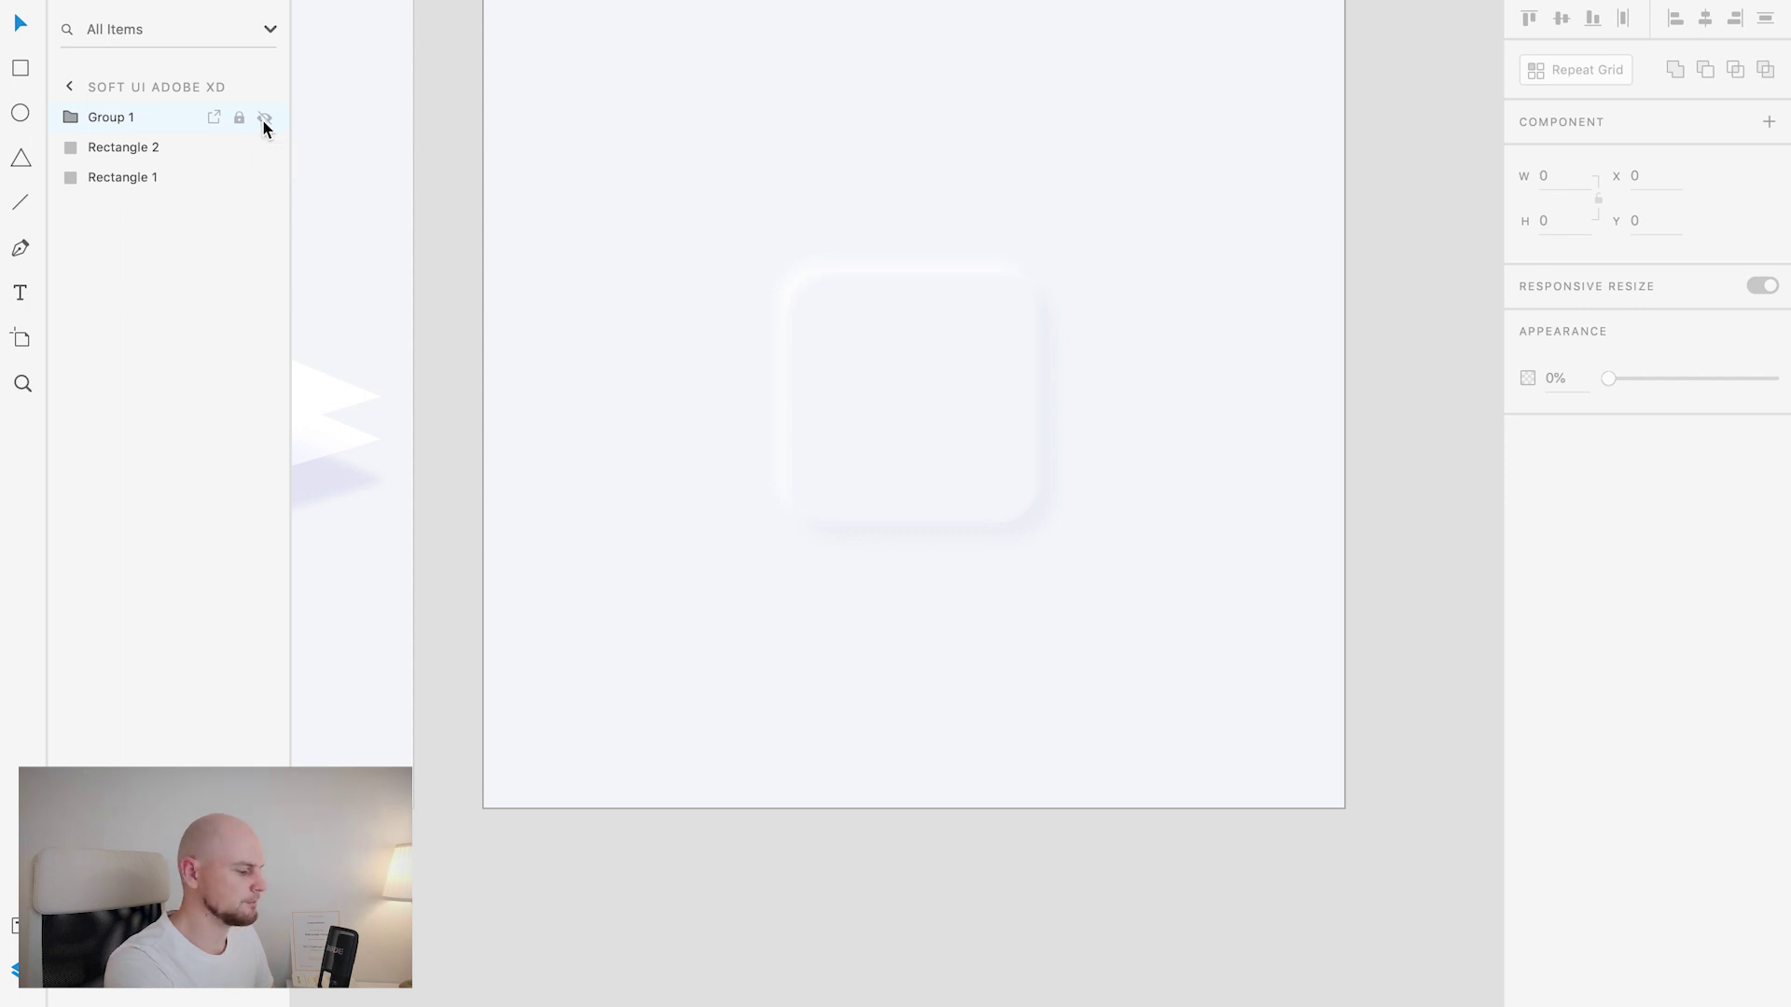
left_click(263, 120)
left_click(263, 120)
left_click(263, 119)
left_click(263, 119)
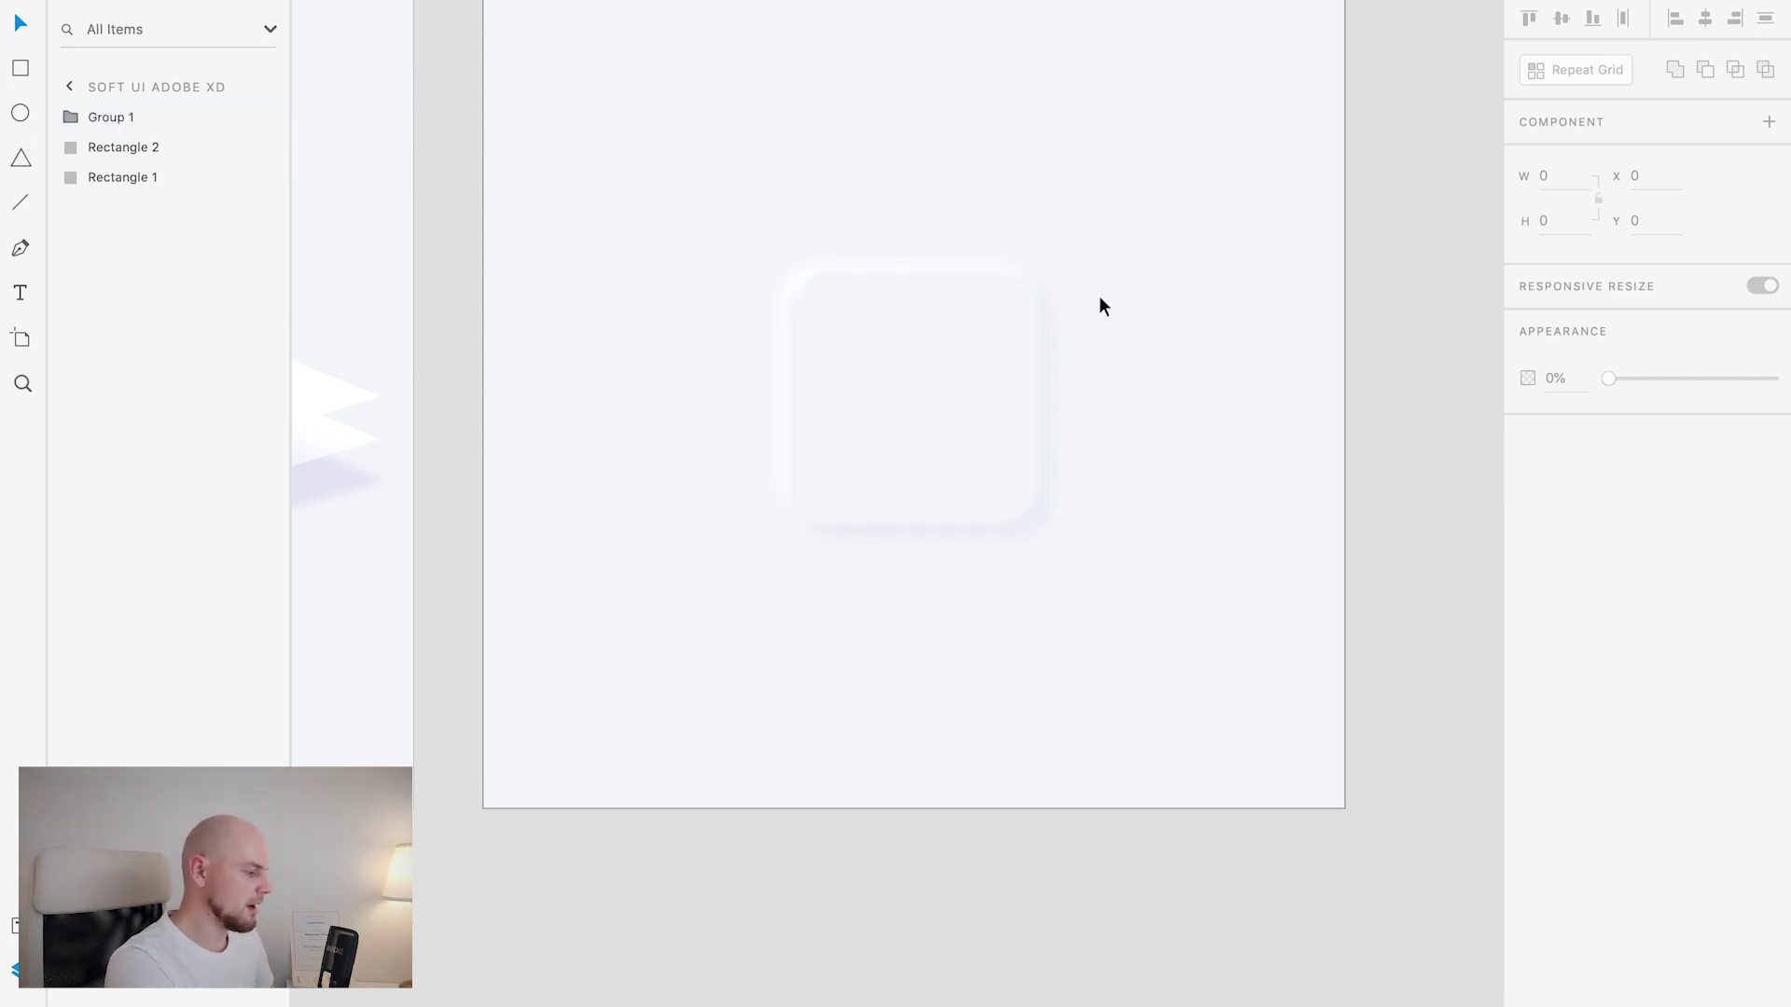
Step: Group Group 1, Rectangle 2 and Rectangle 1 together
left_click(1017, 366)
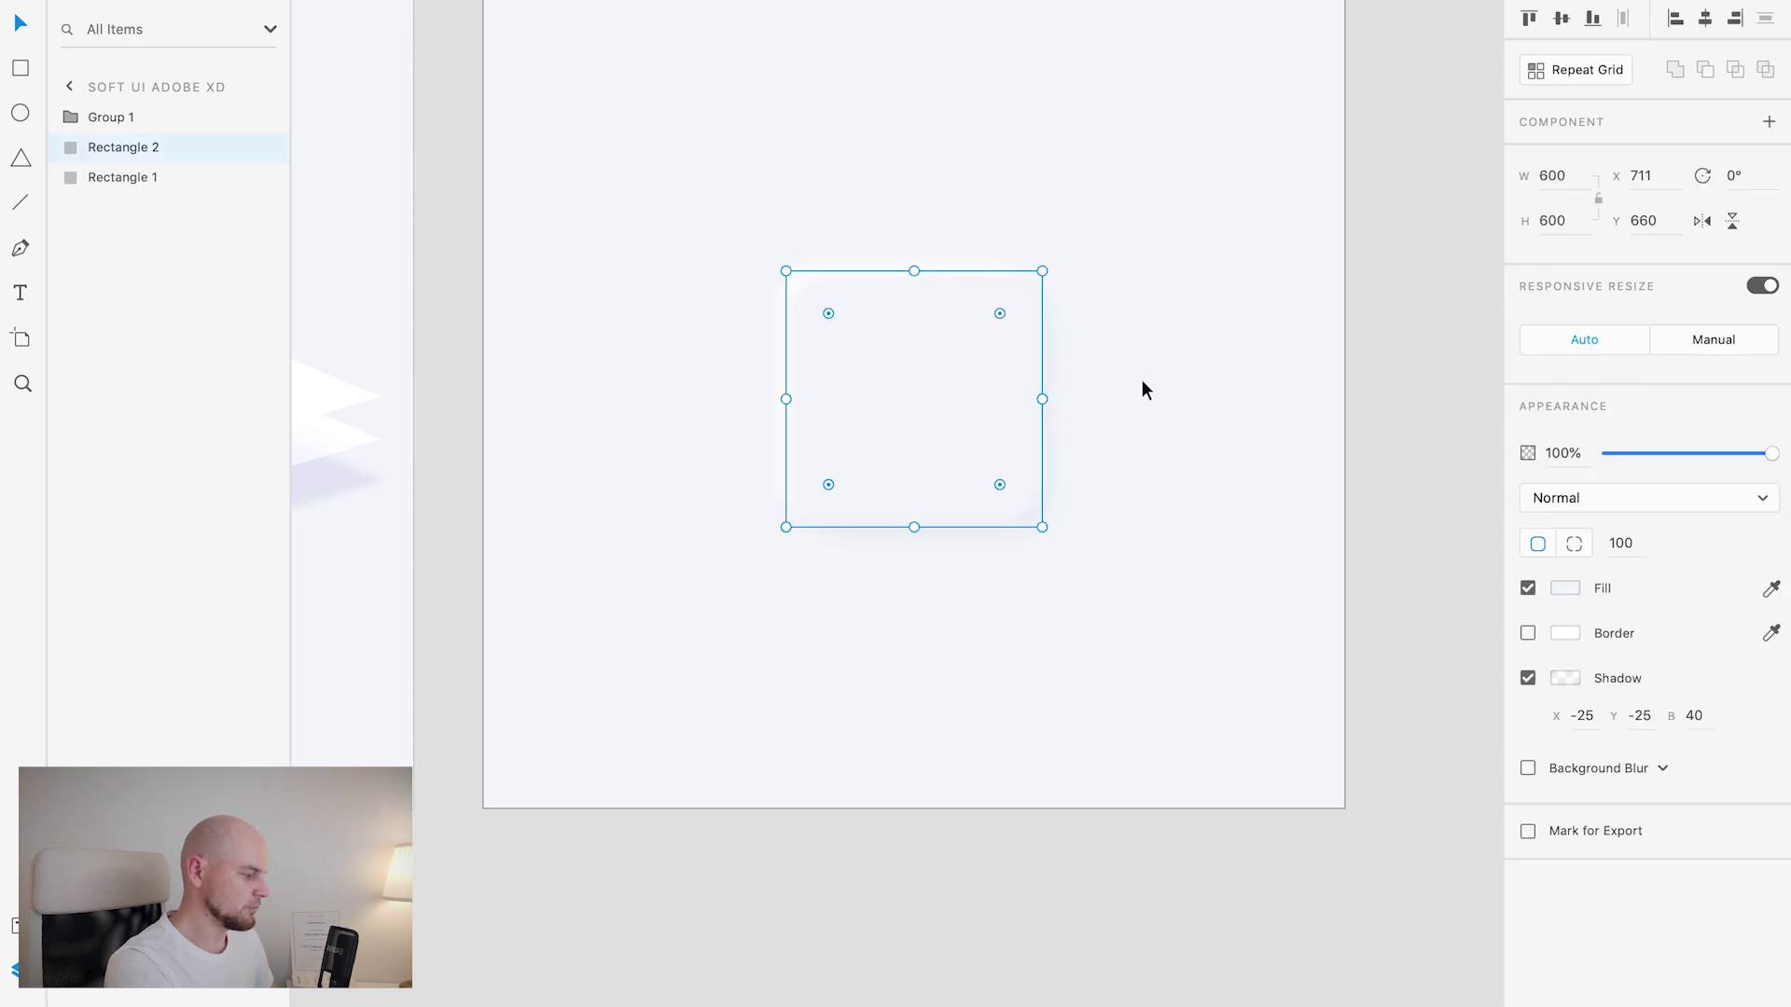
left_click(150, 117, "shift")
left_click(154, 176, "shift")
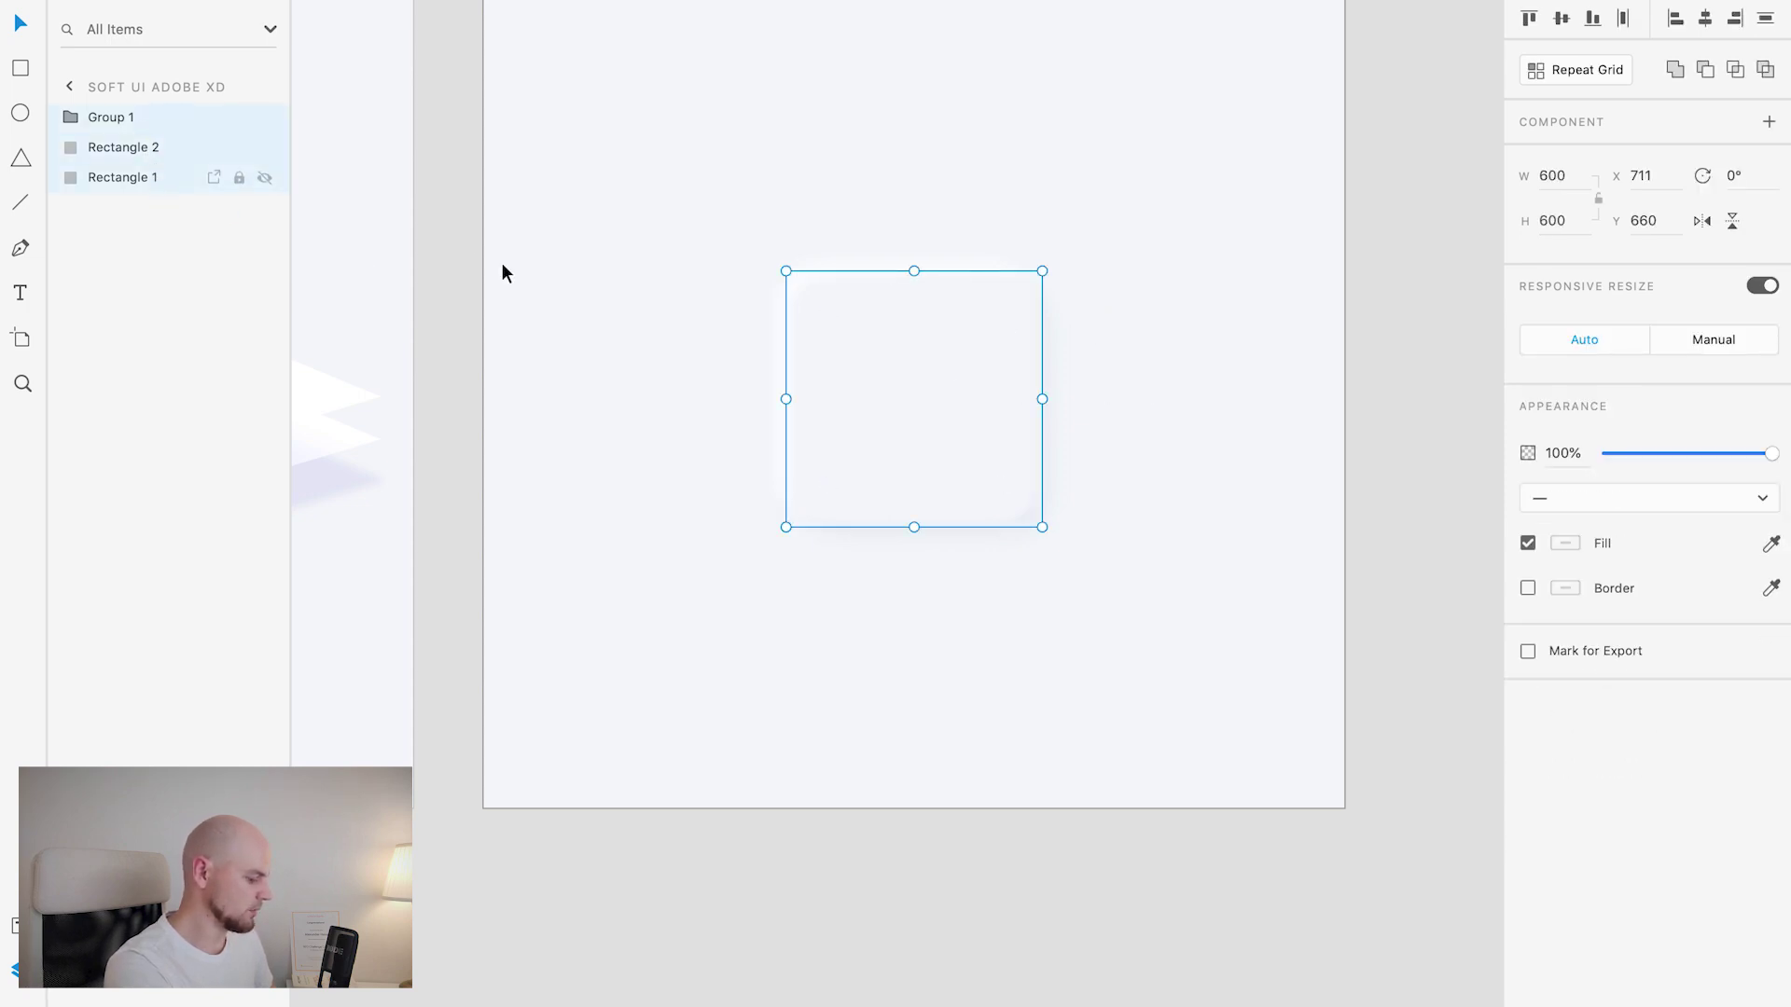
key("super+g")
Step: Shorten the grouped rounded square to about 600 × 224 and place it at about X 307, Y 211
key("alt")
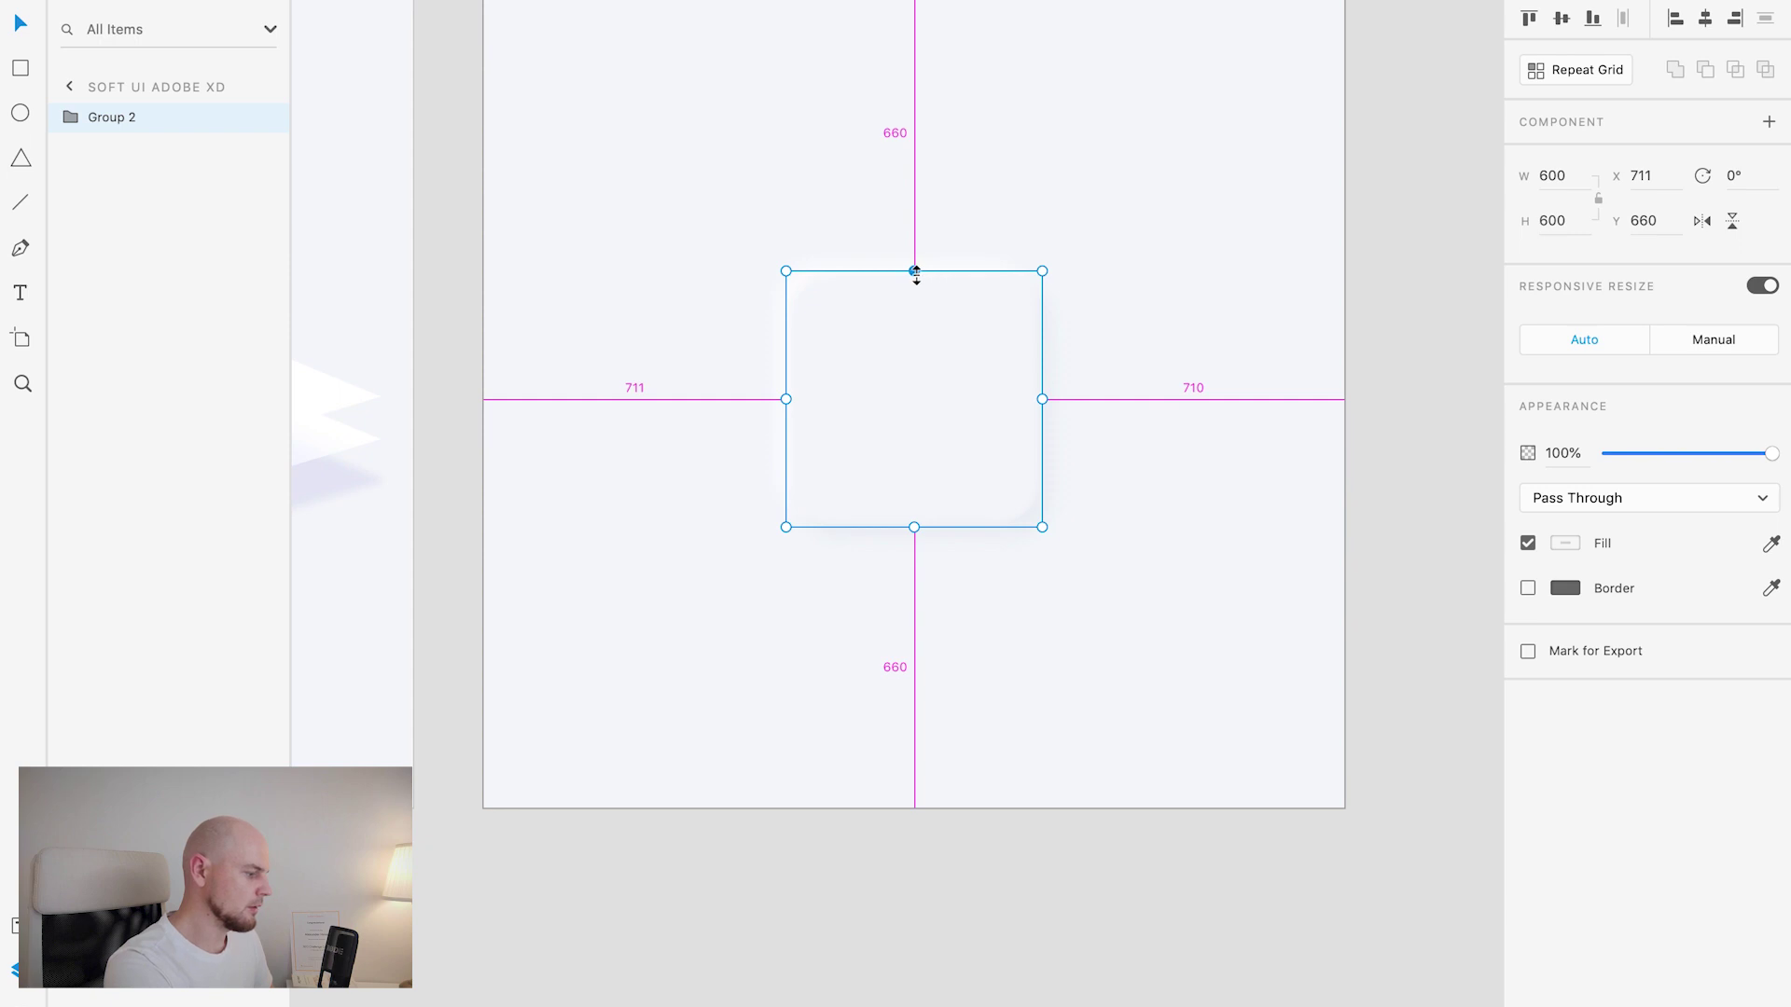
left_click_drag(914, 271, 902, 468)
key("alt")
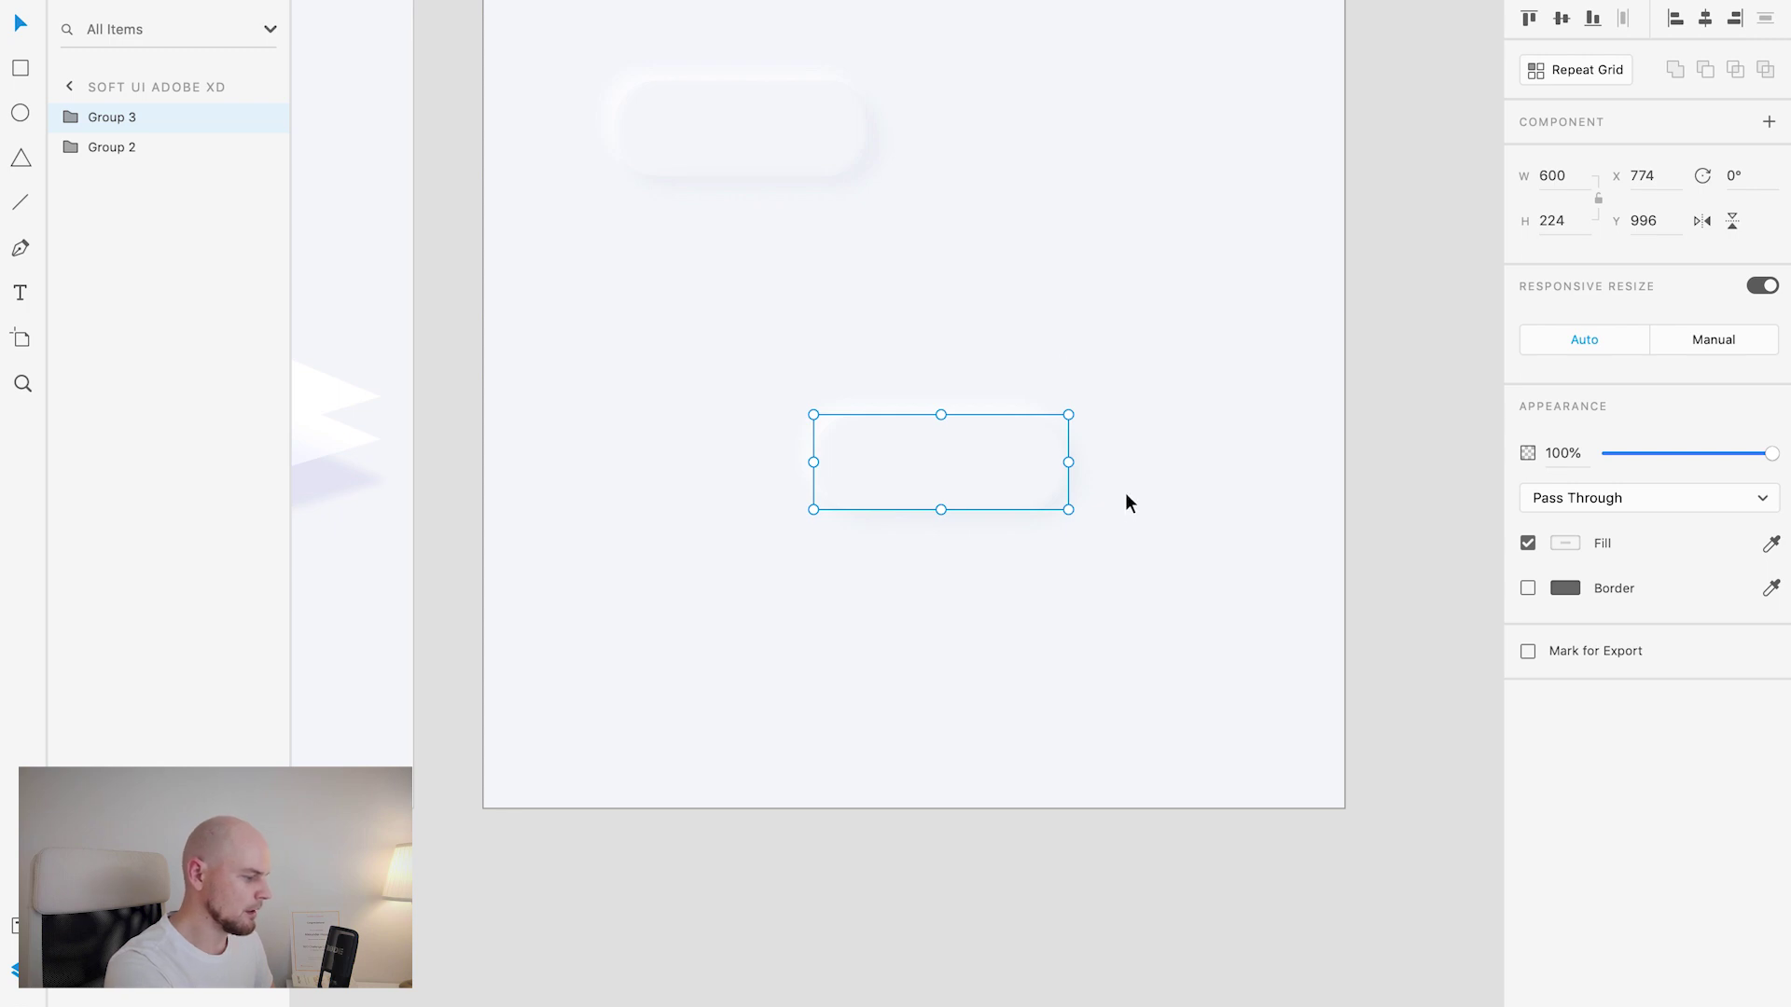
left_click_drag(941, 509, 952, 583)
key("ctrl+z")
key("ctrl+z")
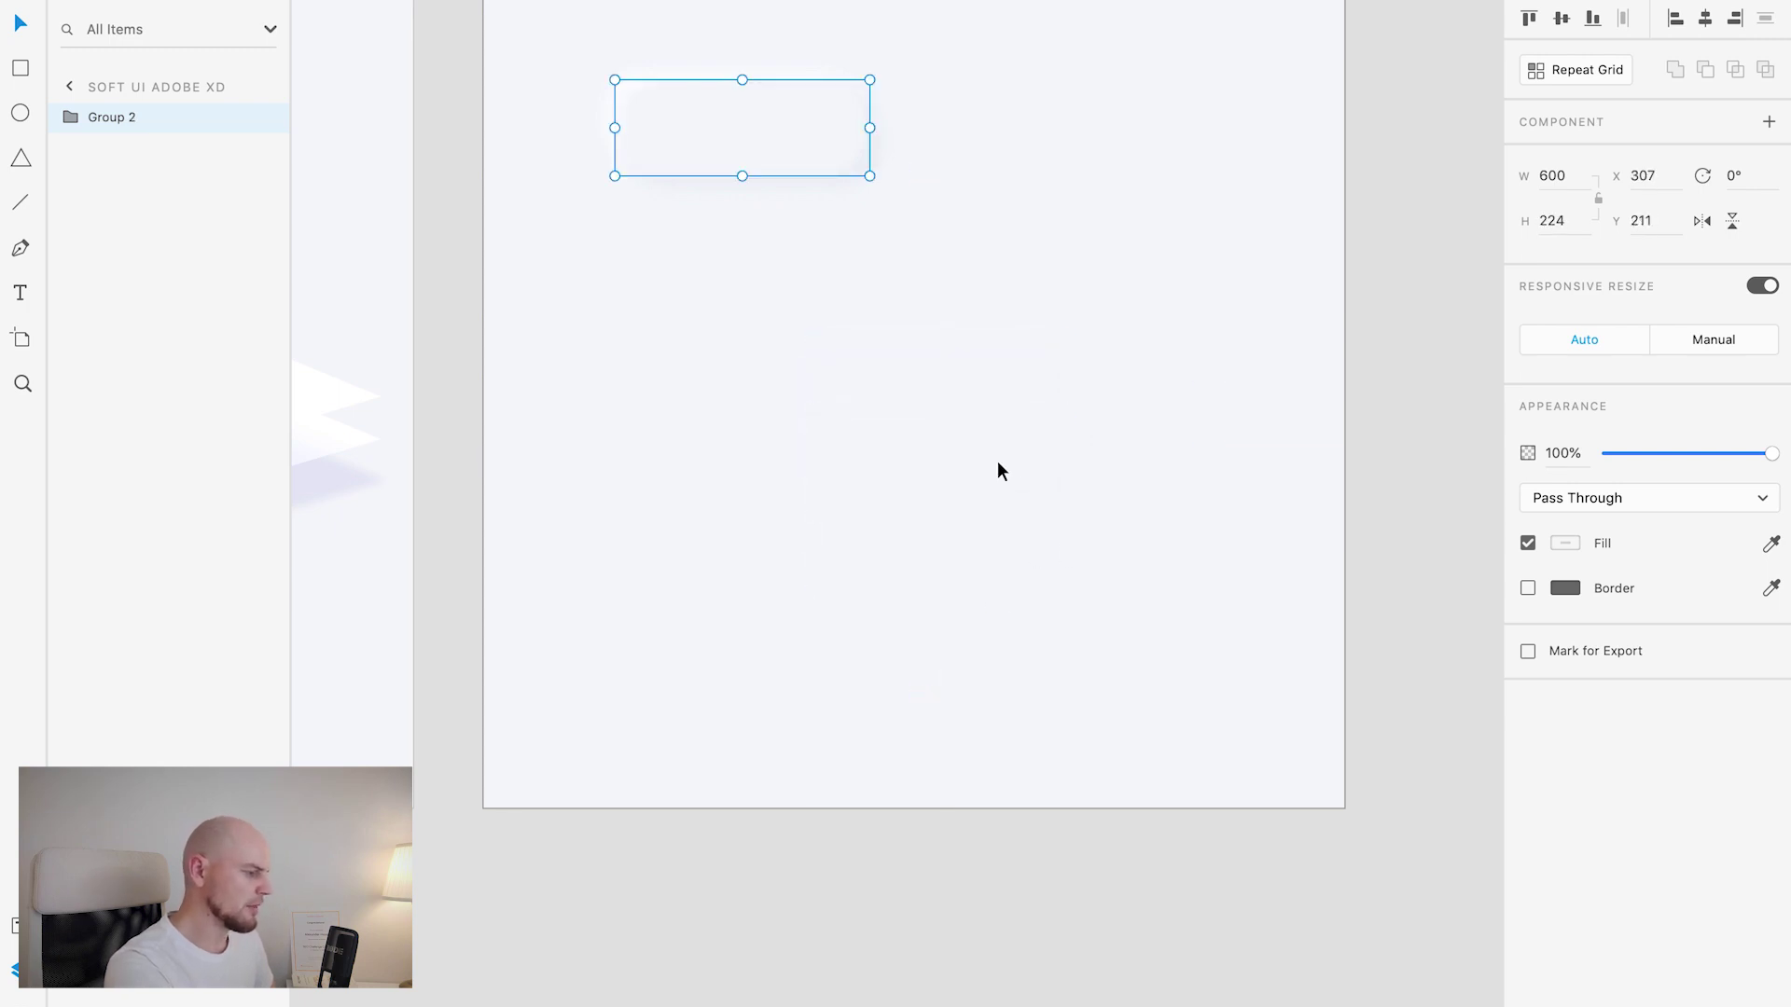
Step: Duplicate the pill-shaped group, place the copy at about X 785, Y 960 and set its height to 600
key("ctrl+d")
left_click_drag(731, 129, 958, 658)
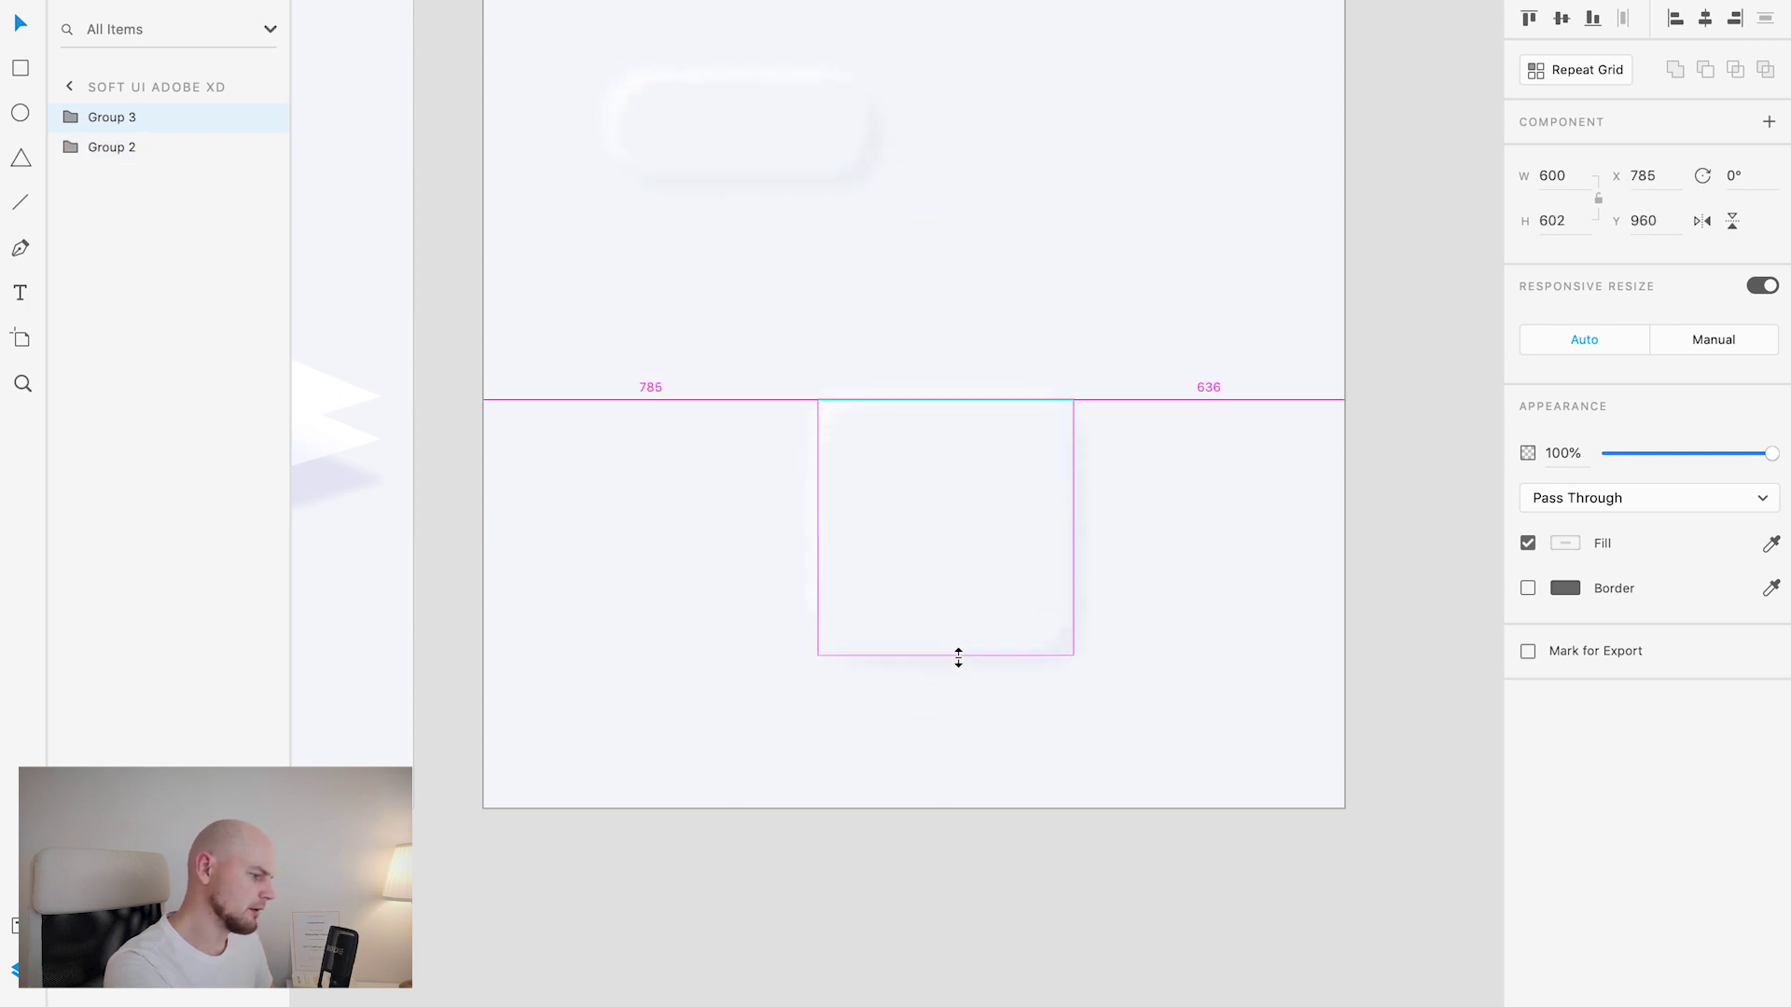
left_click_drag(968, 645, 968, 647)
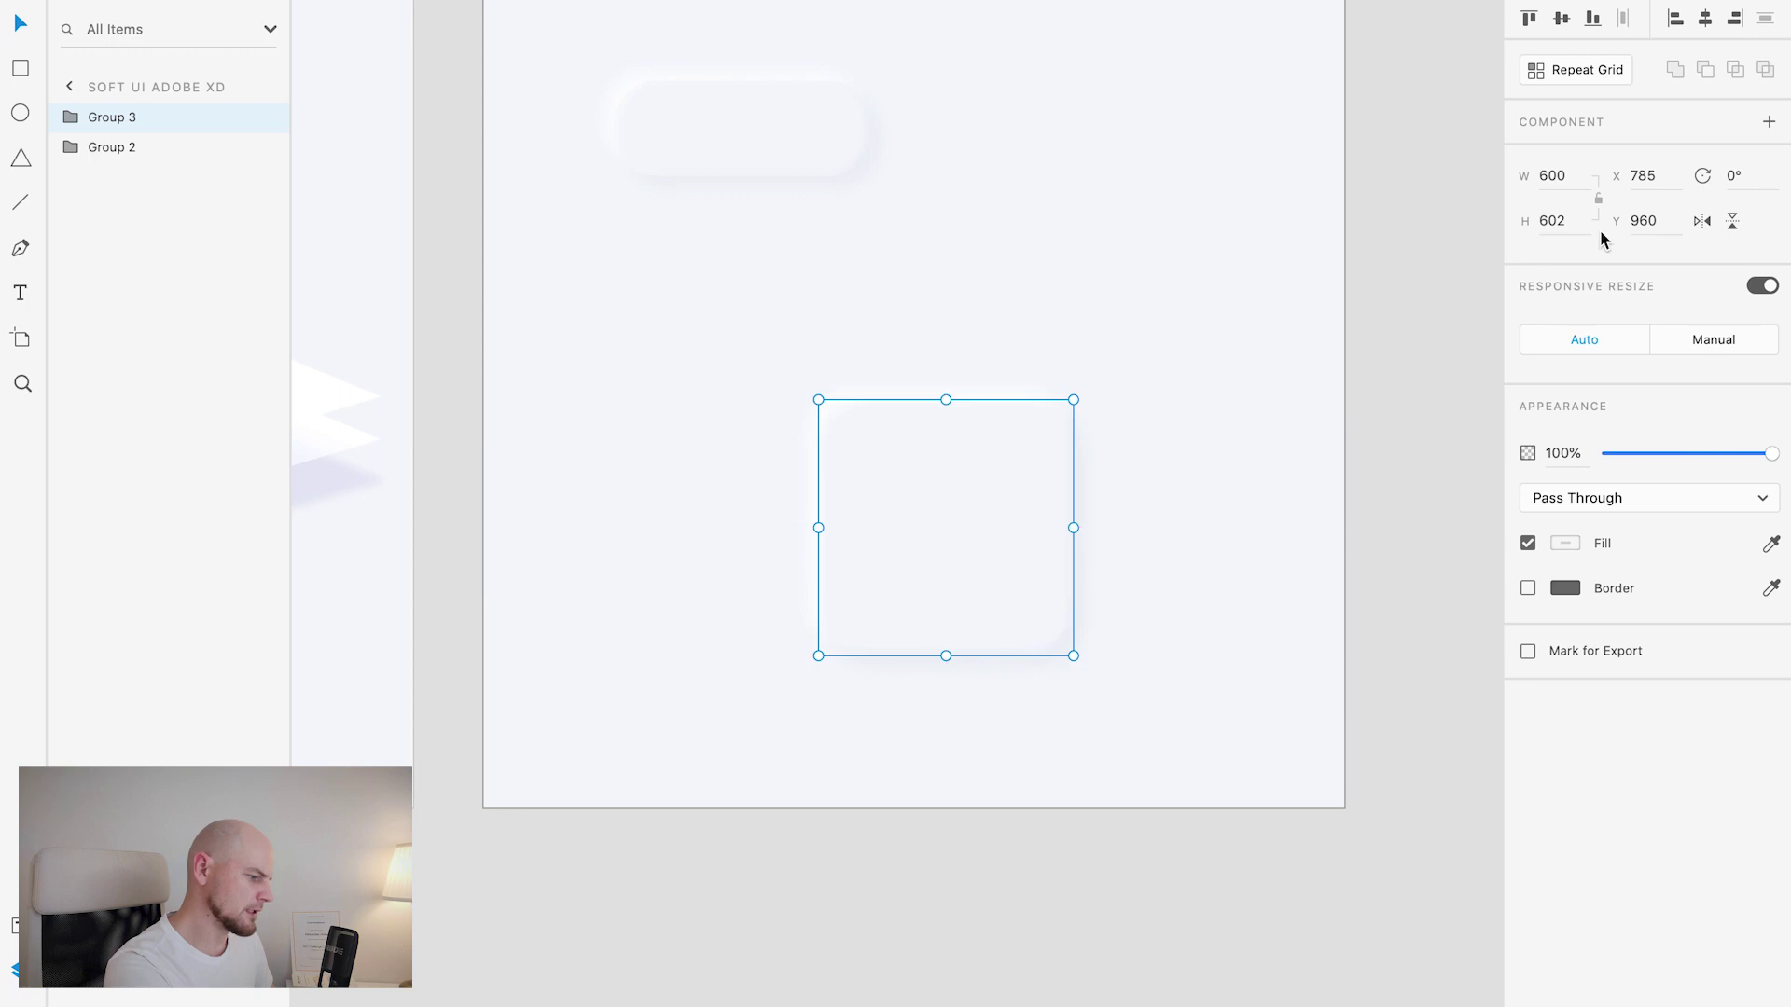
type("0")
key("Return")
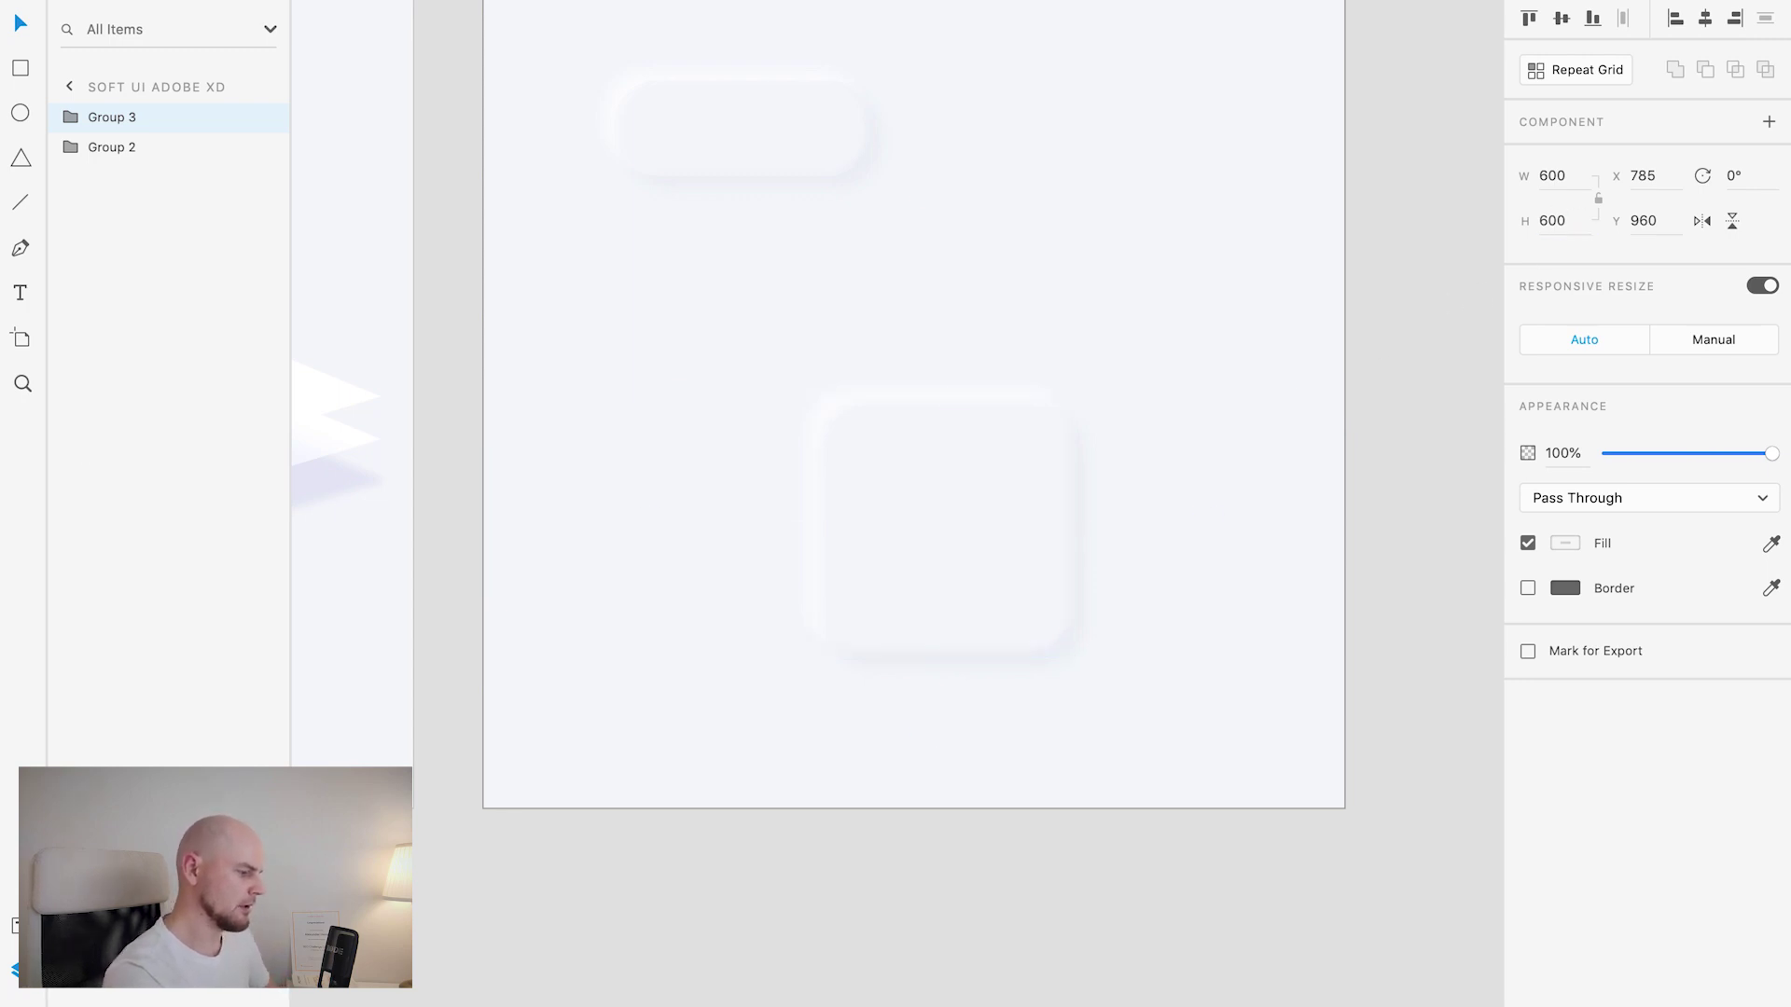
Step: Round the corners of Rectangle 1 and Rectangle 2 inside Group 3 to a radius of 300
left_click(926, 527, "super")
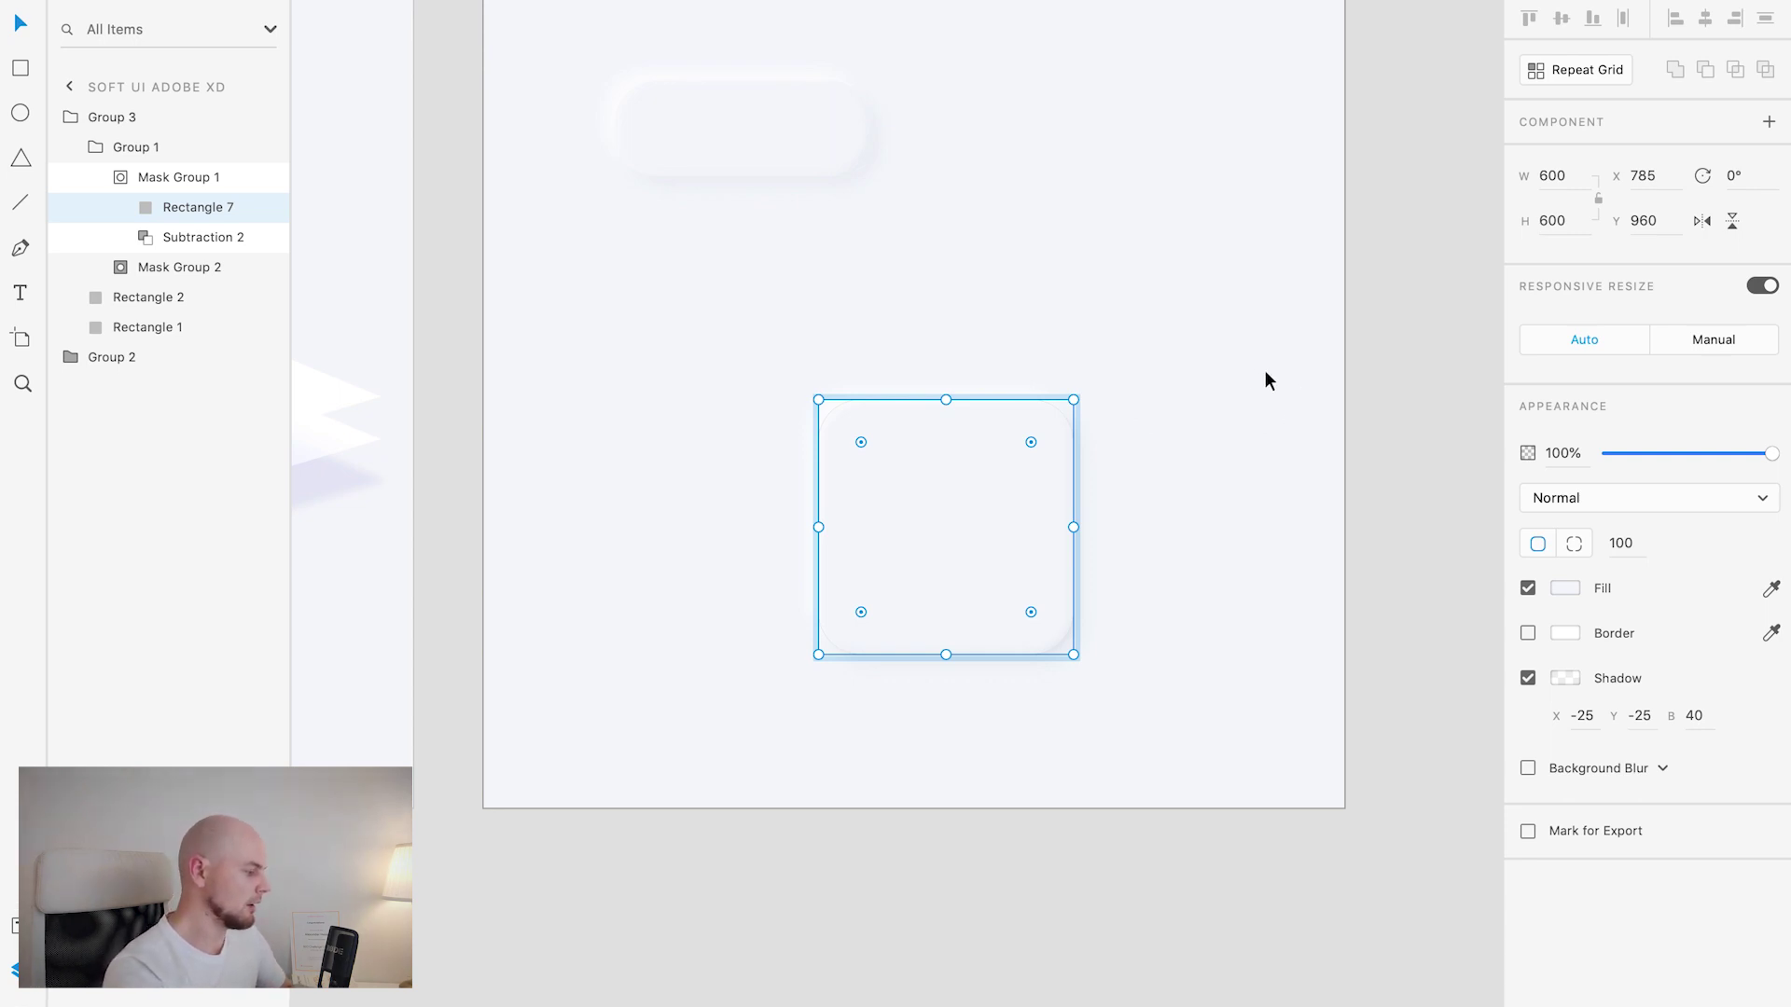
left_click(86, 146)
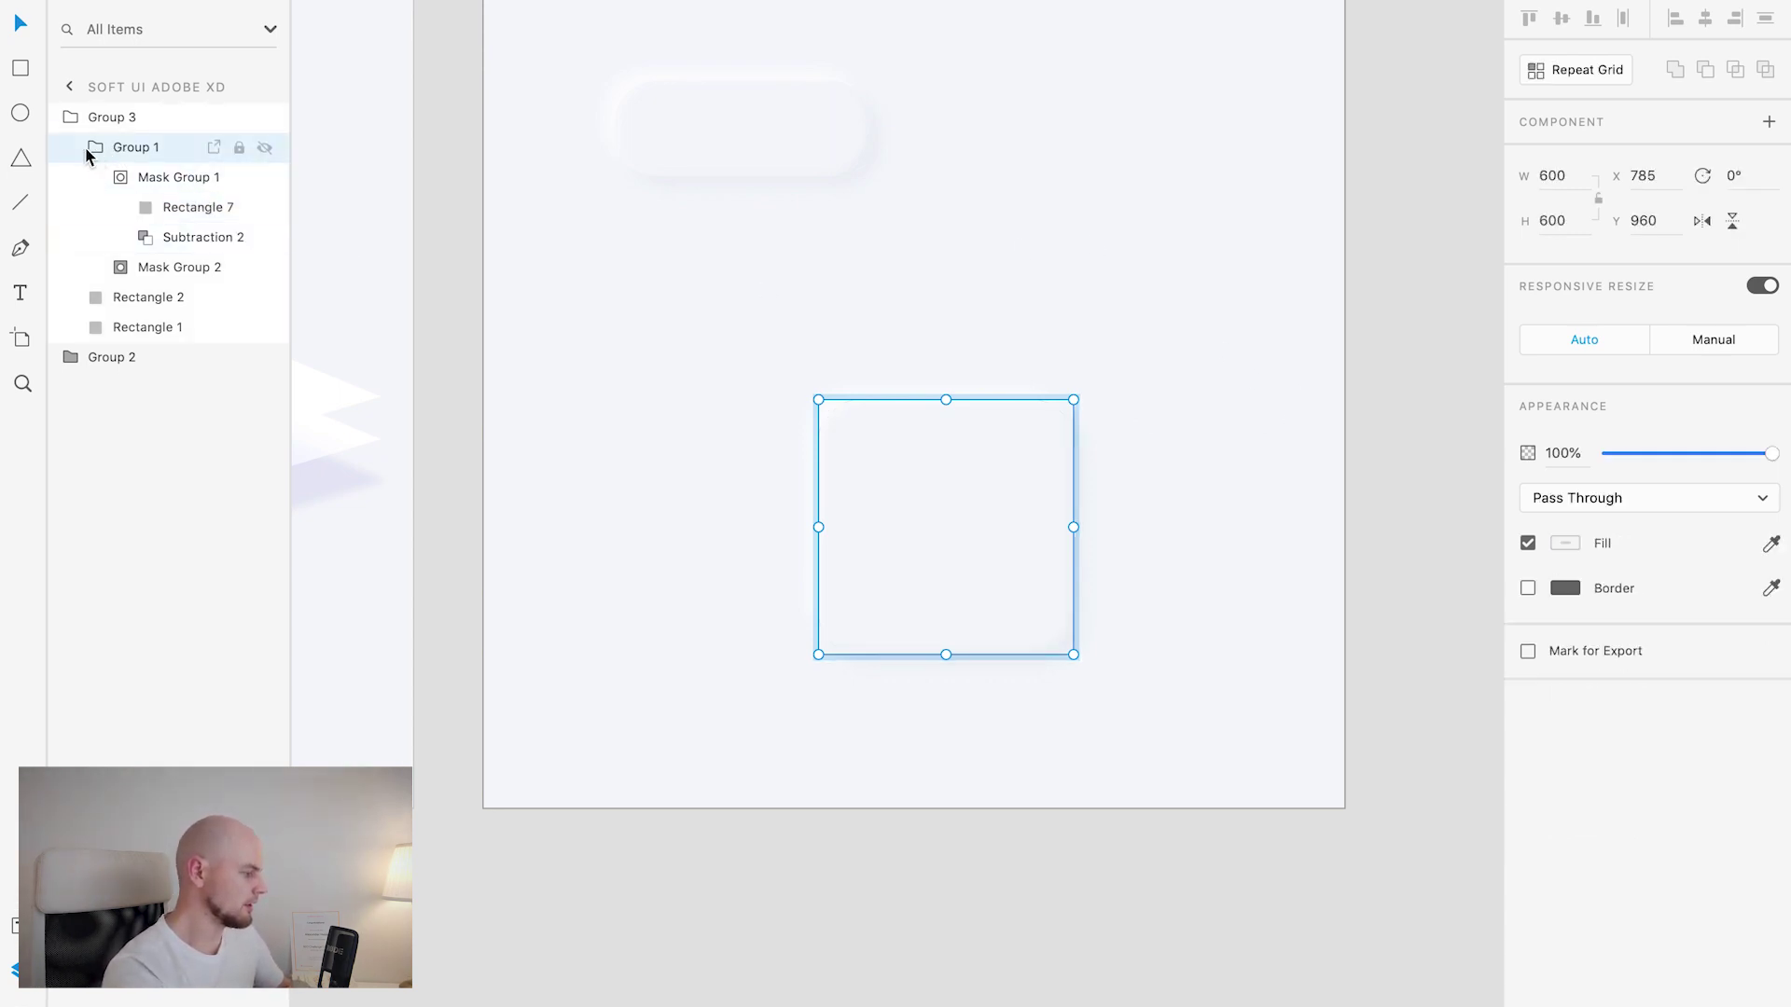
left_click(137, 323)
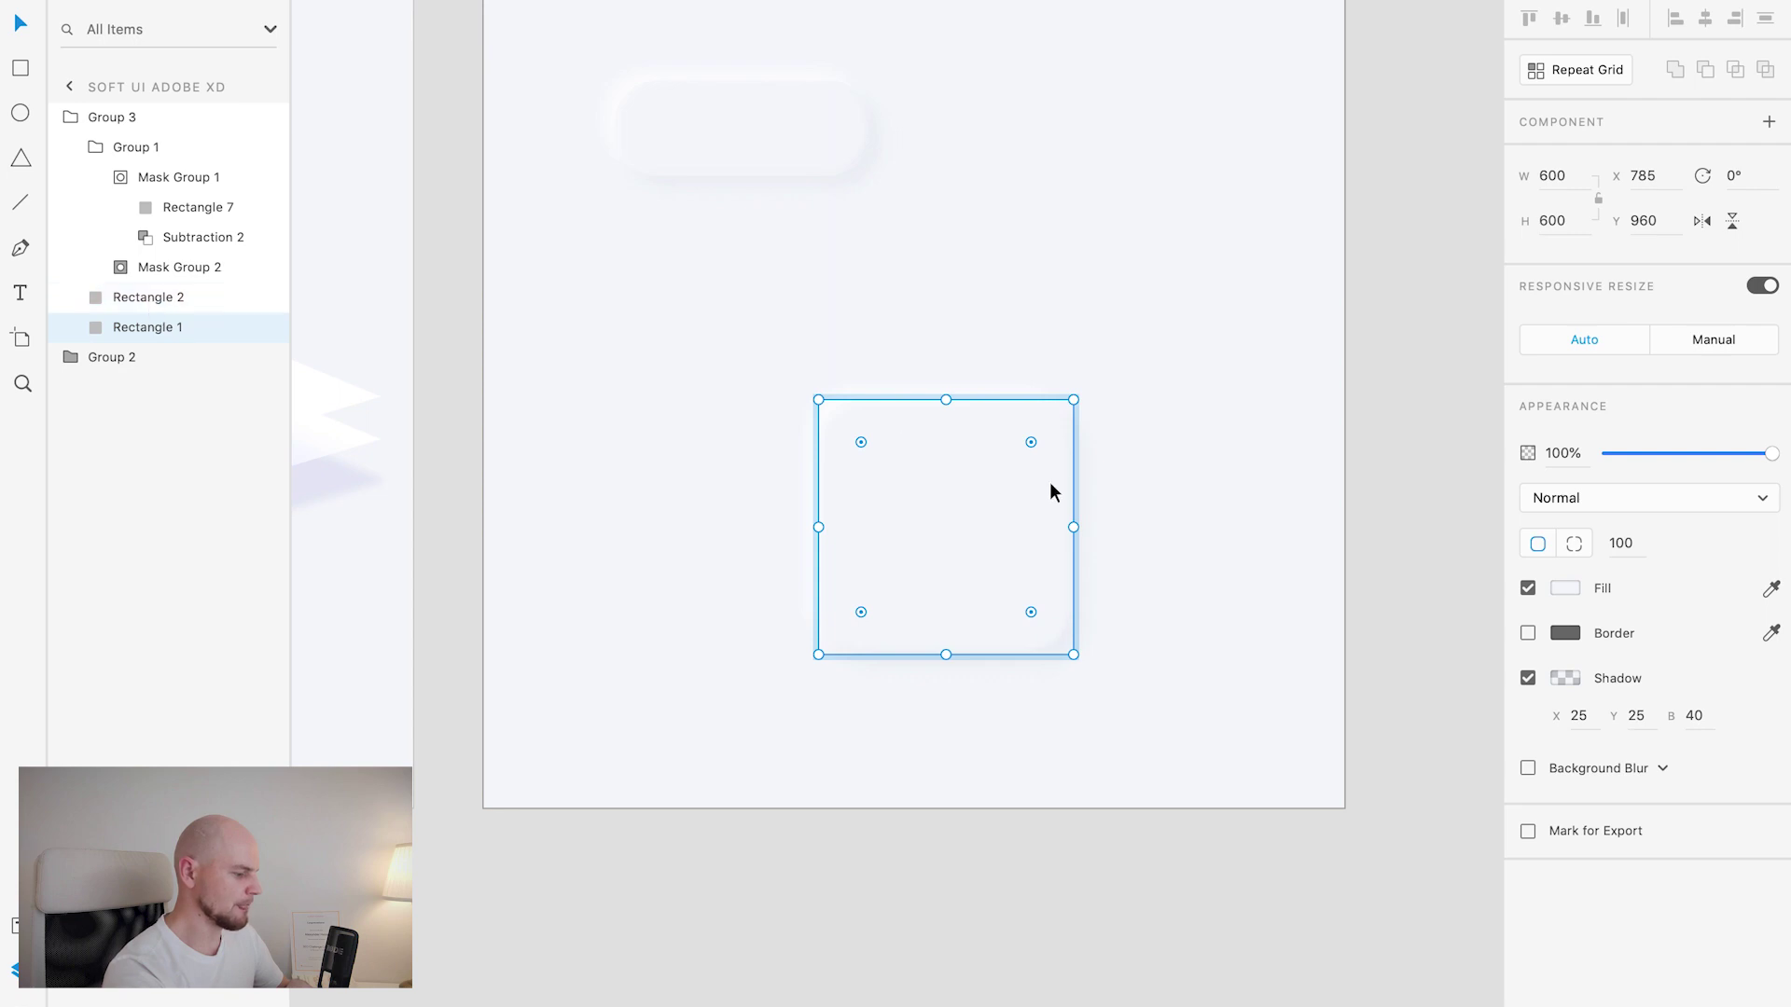
left_click_drag(1030, 442, 924, 557)
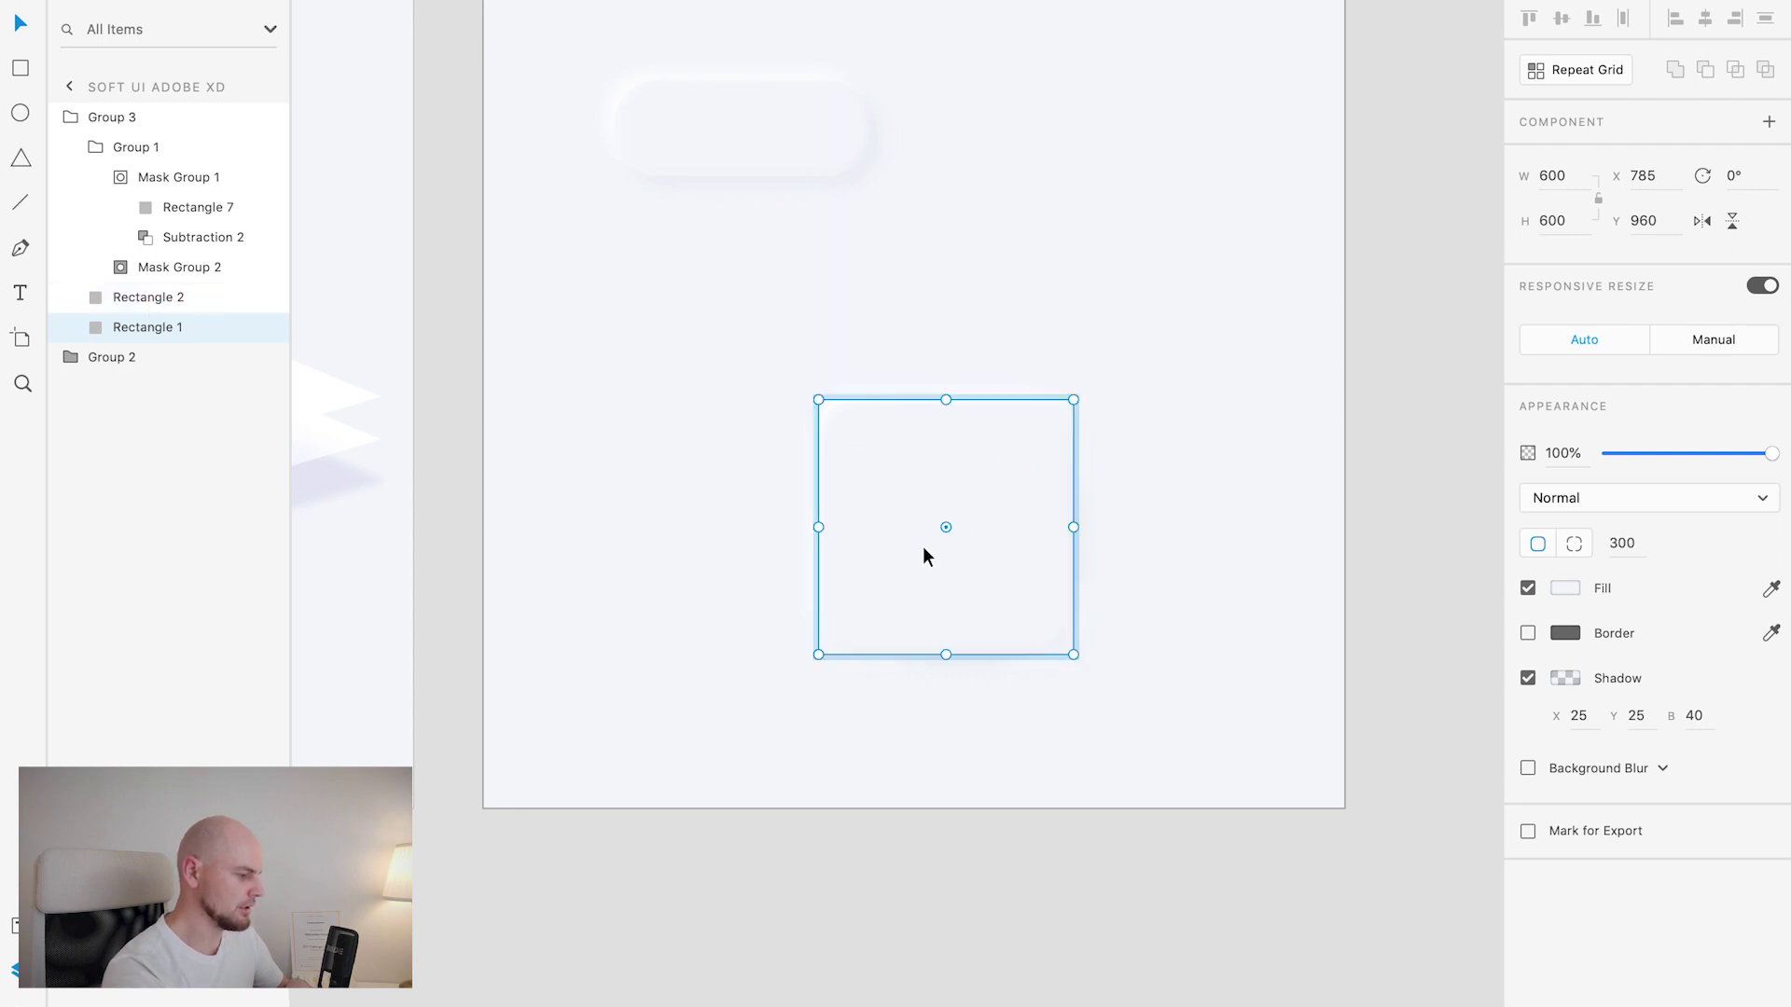
left_click(174, 299)
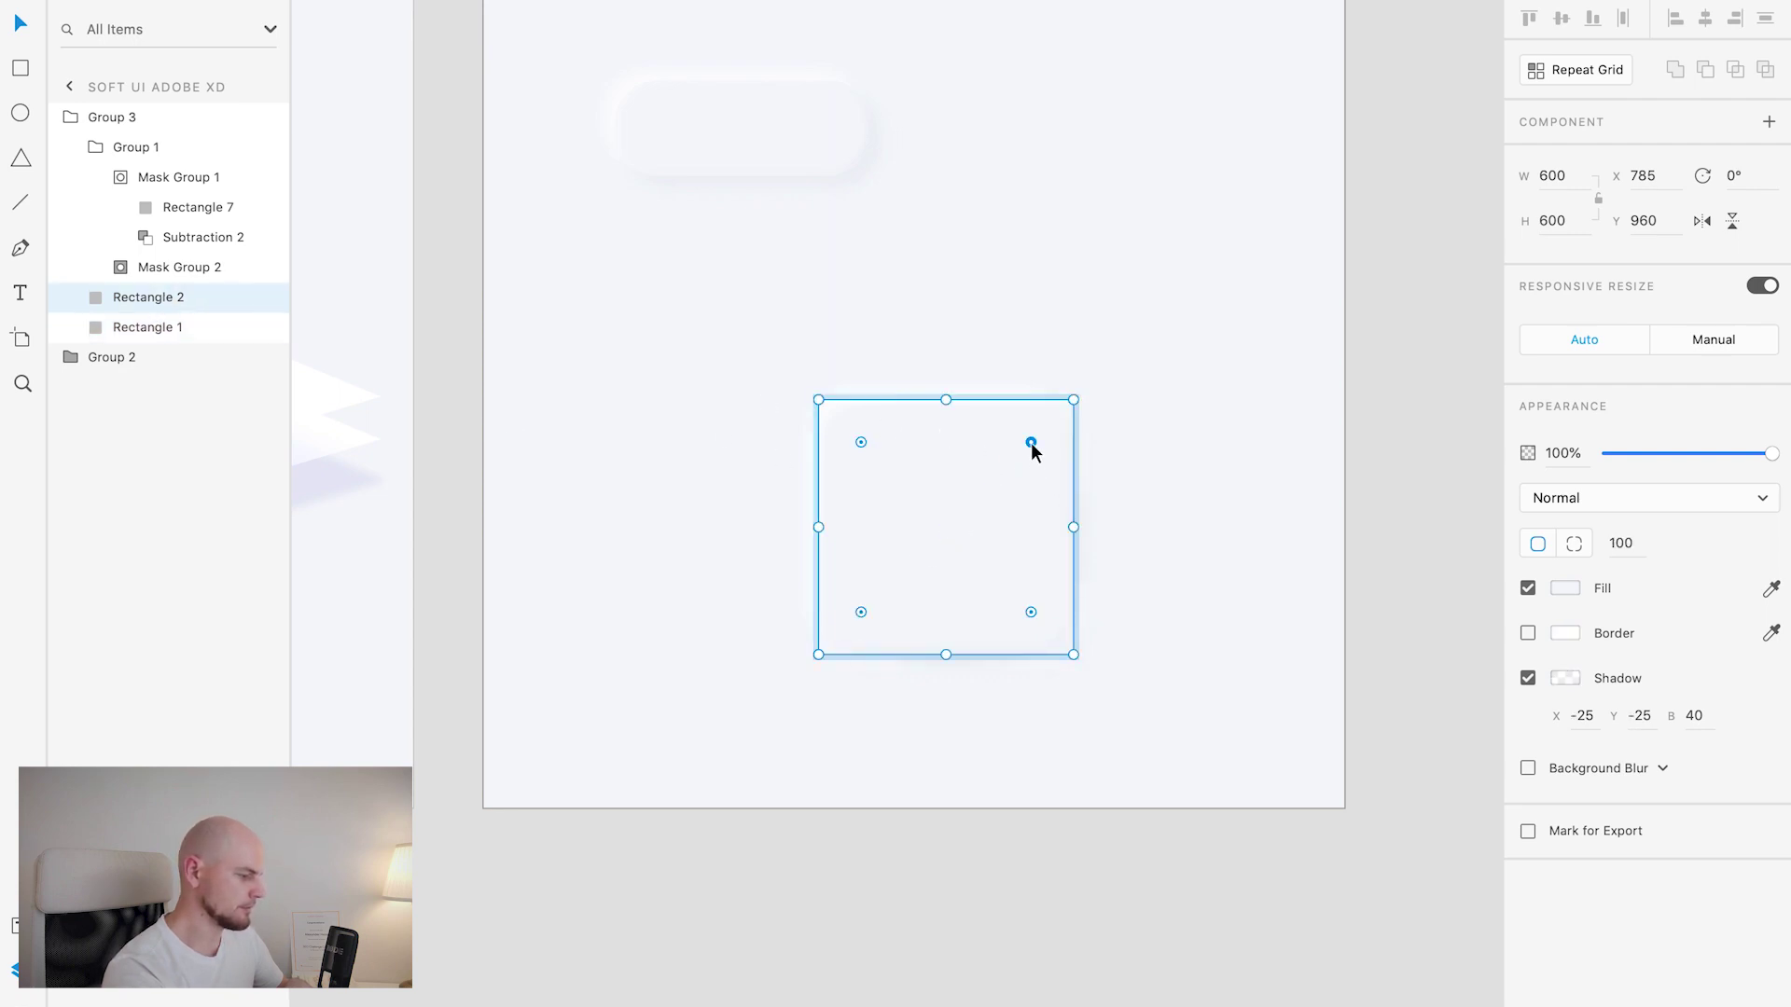
left_click_drag(1031, 443, 921, 573)
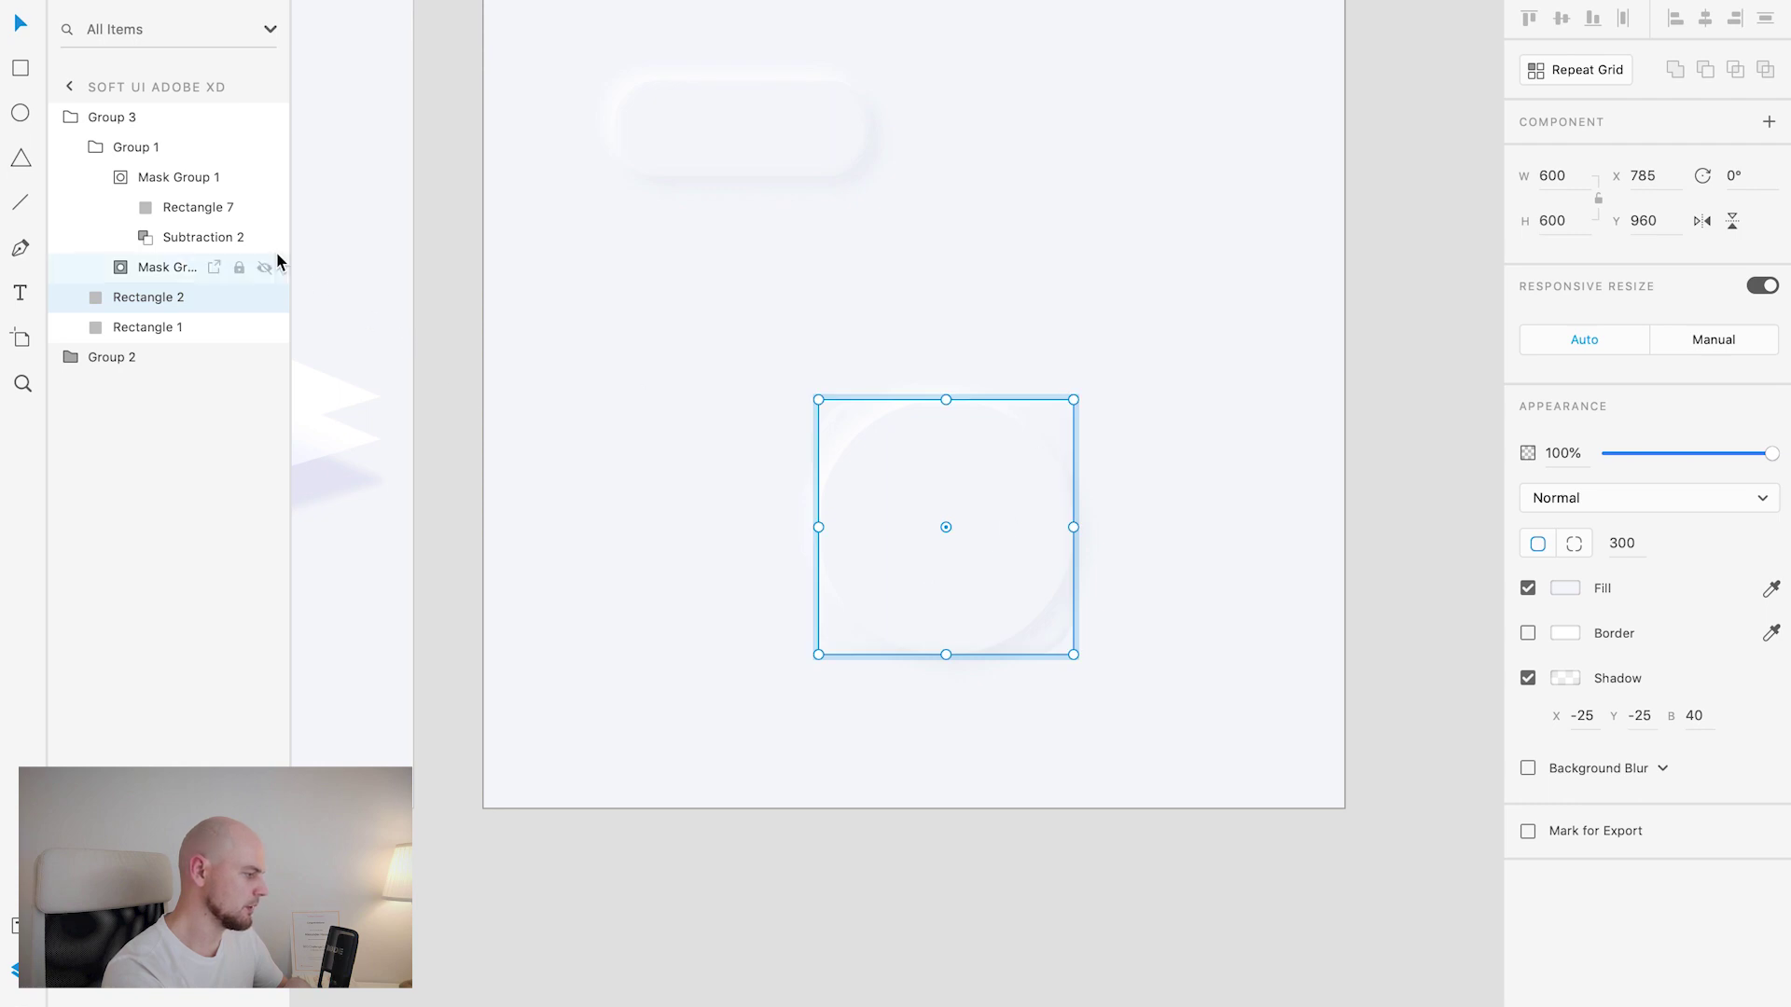
Step: Round the mask shapes Rectangle 8 in Mask Group 2 and Rectangle 7 in Mask Group 1 to a corner radius of 300
left_click(122, 267)
left_click(168, 296)
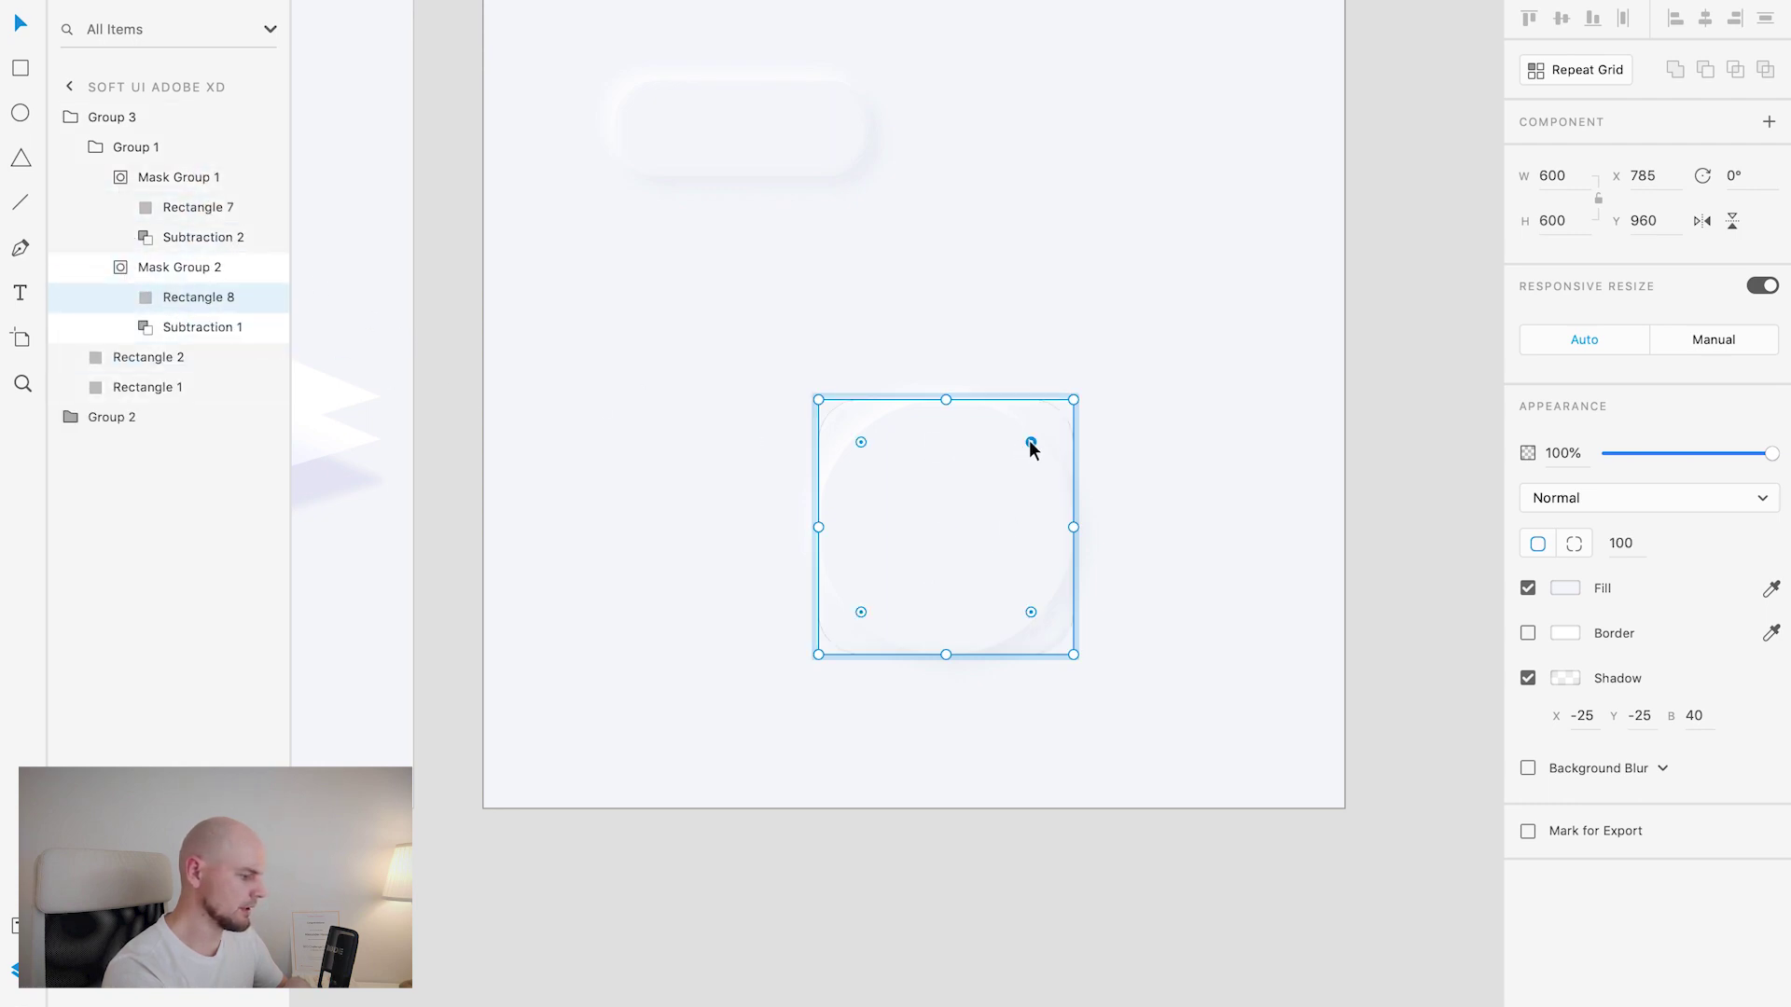
left_click_drag(1030, 443, 909, 530)
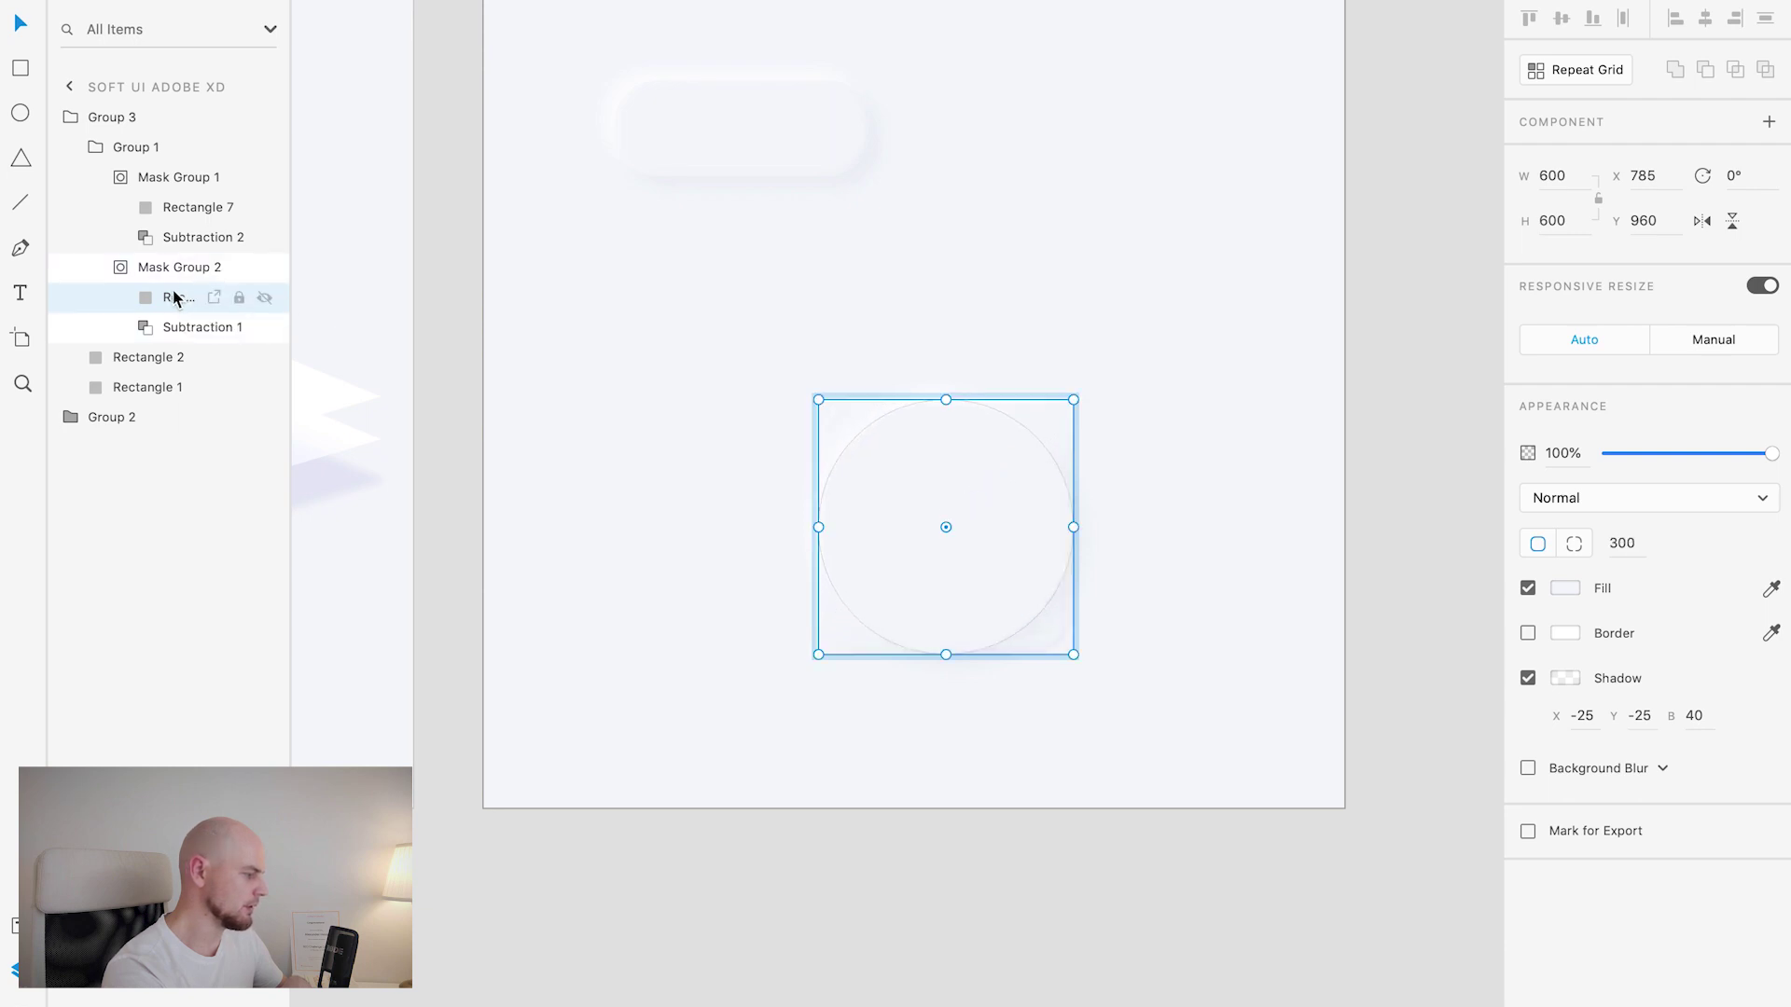
left_click(177, 207)
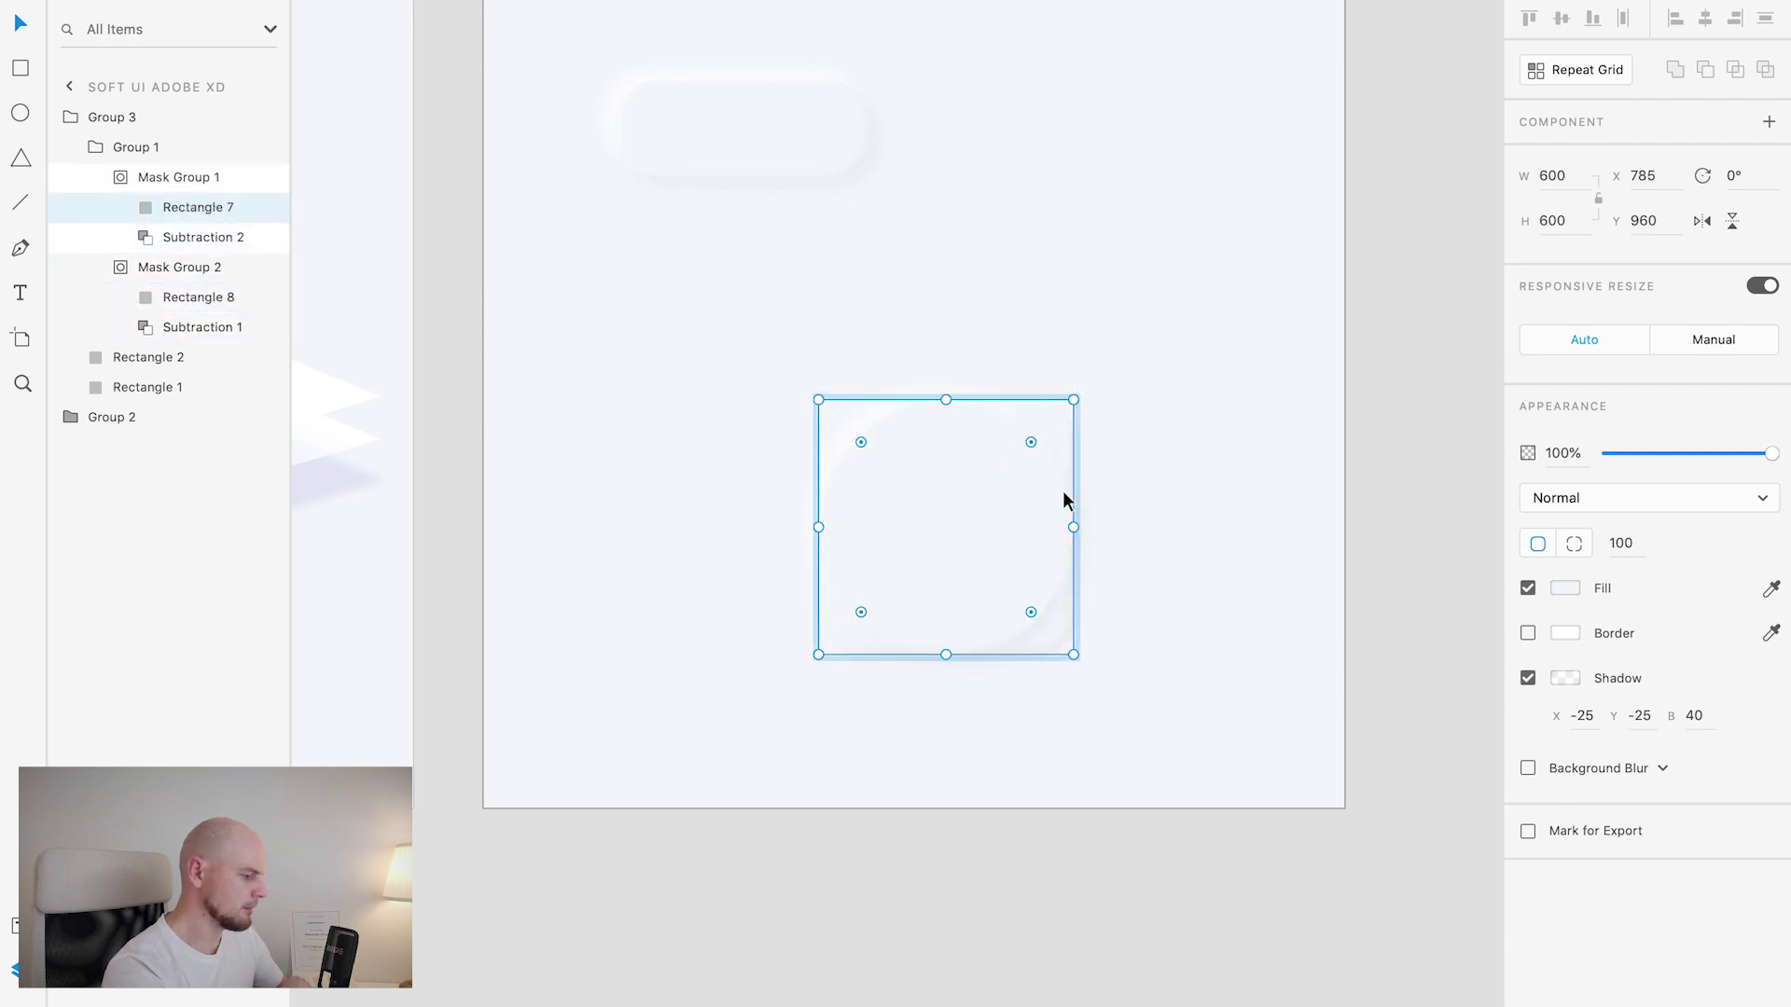
left_click_drag(1031, 443, 852, 583)
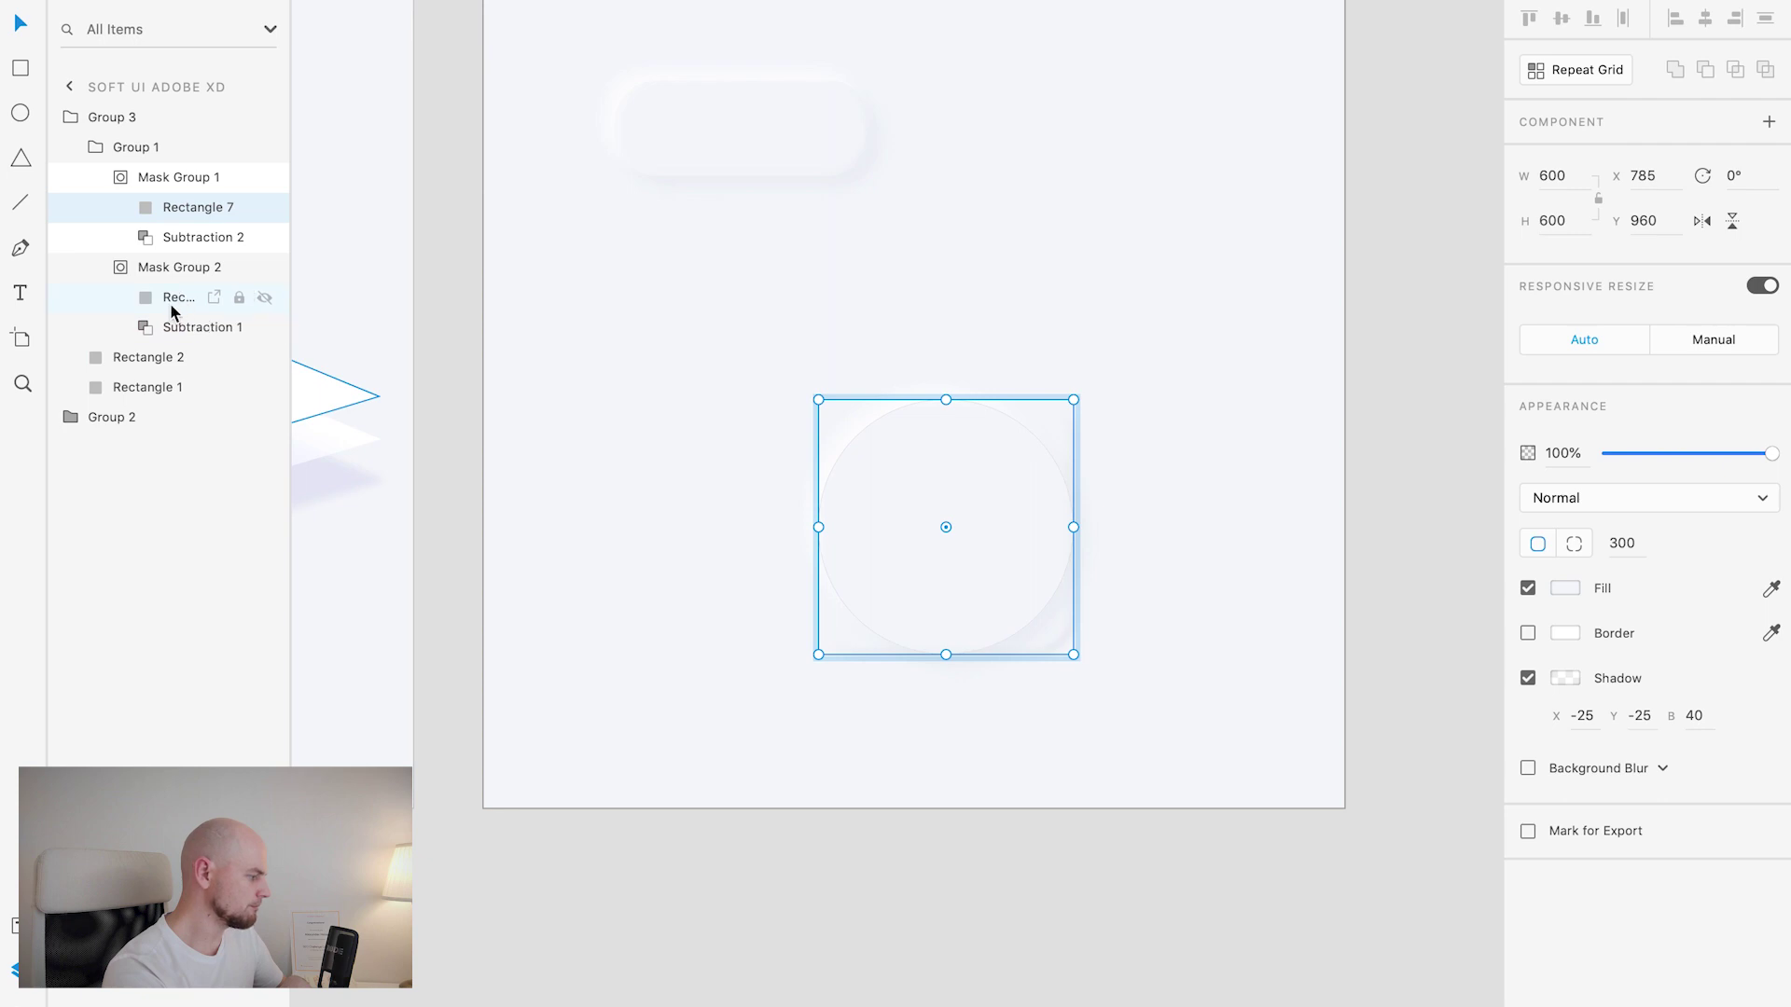
Step: Set the corner radius of both rectangles inside Subtraction 1 to 300
left_click(143, 334)
left_click(193, 360)
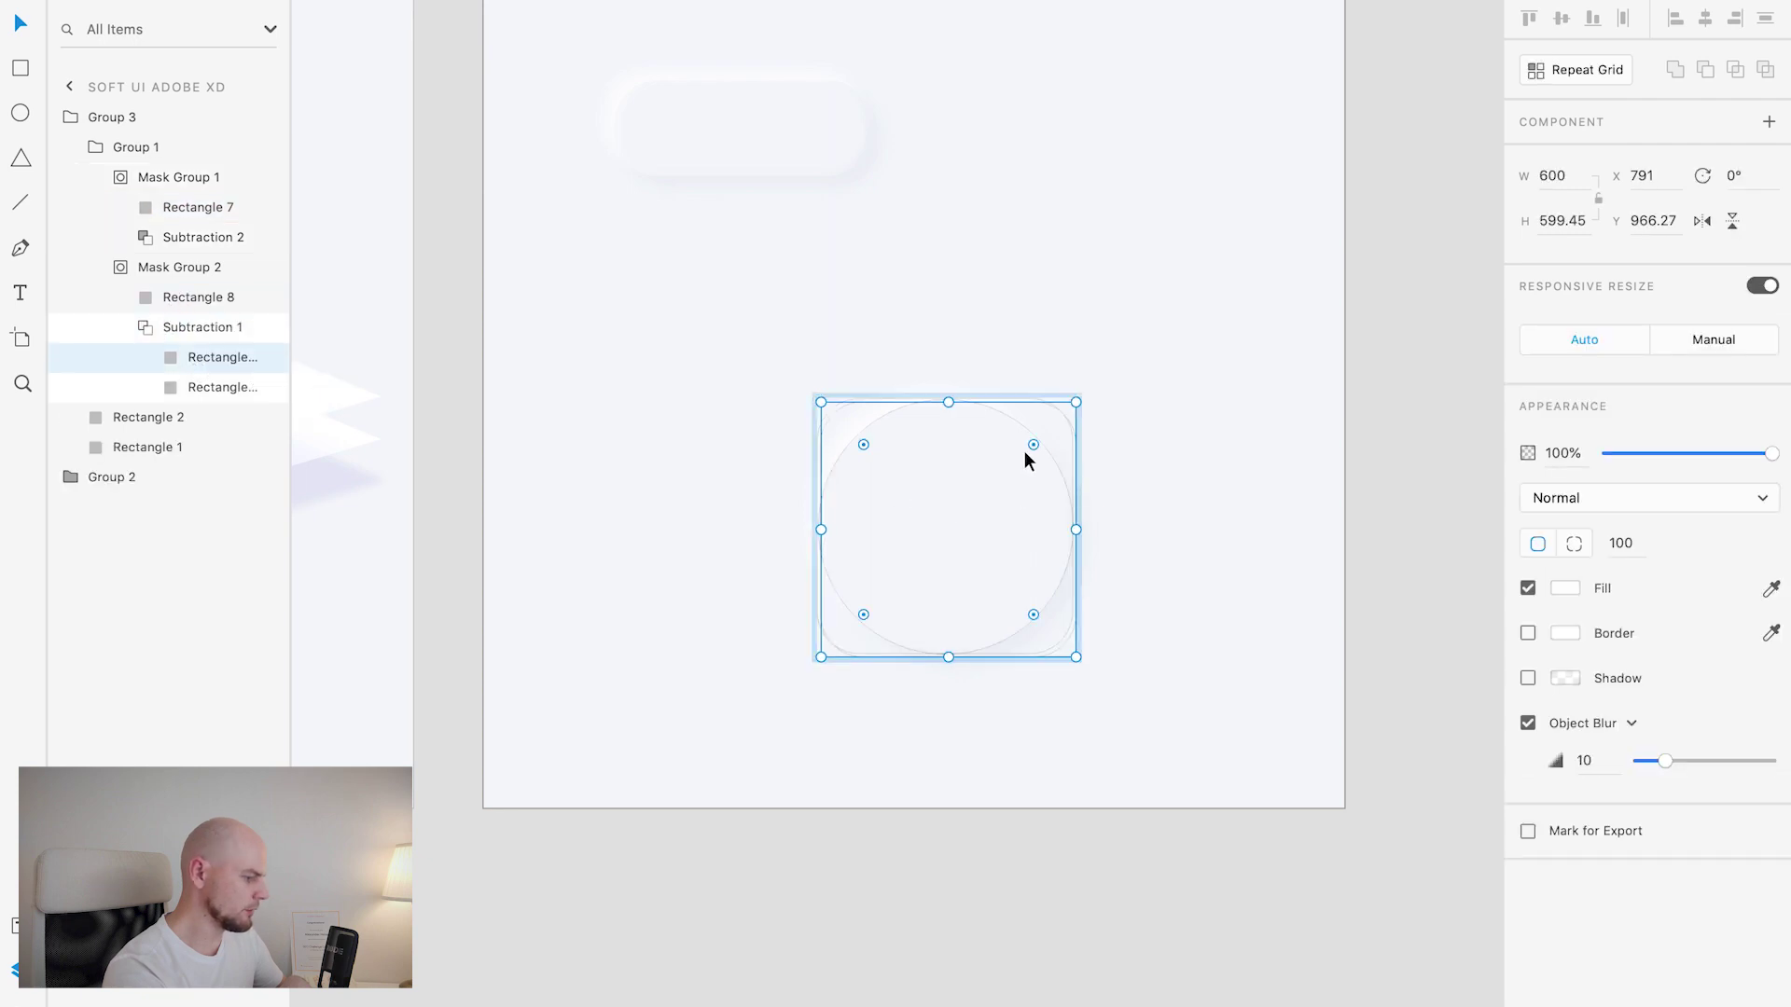
left_click_drag(1031, 443, 968, 506)
left_click(191, 388)
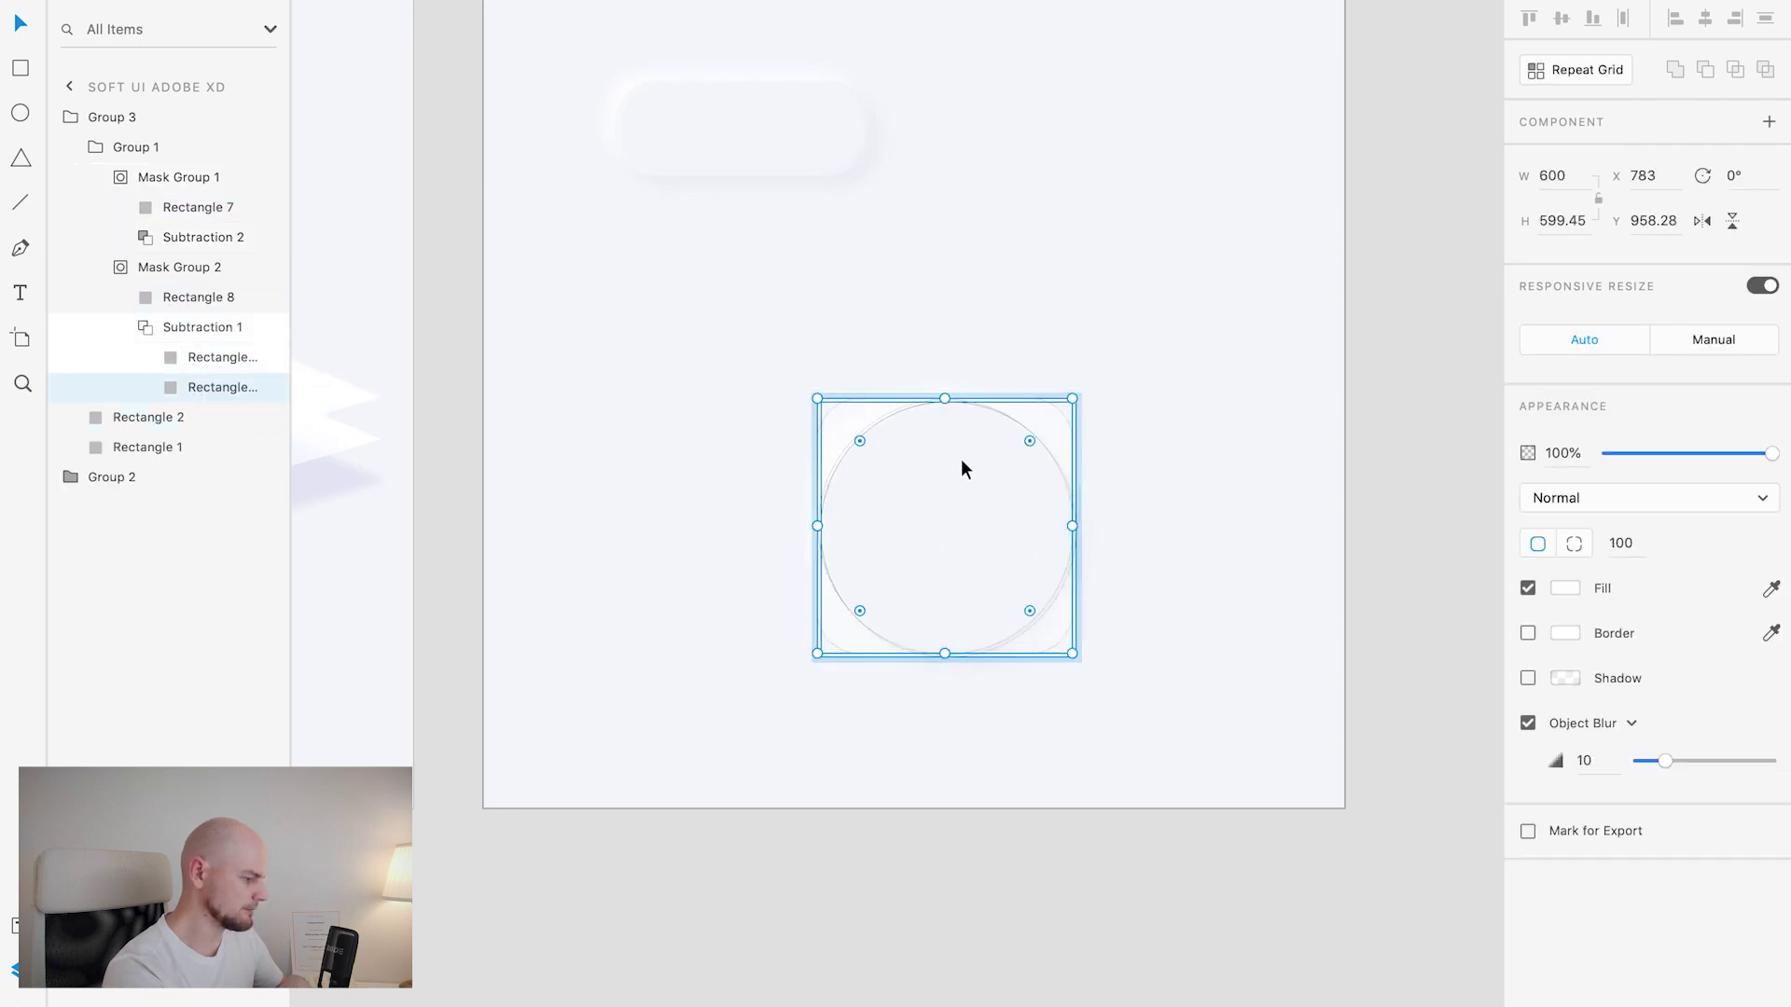
left_click_drag(1032, 442, 901, 518)
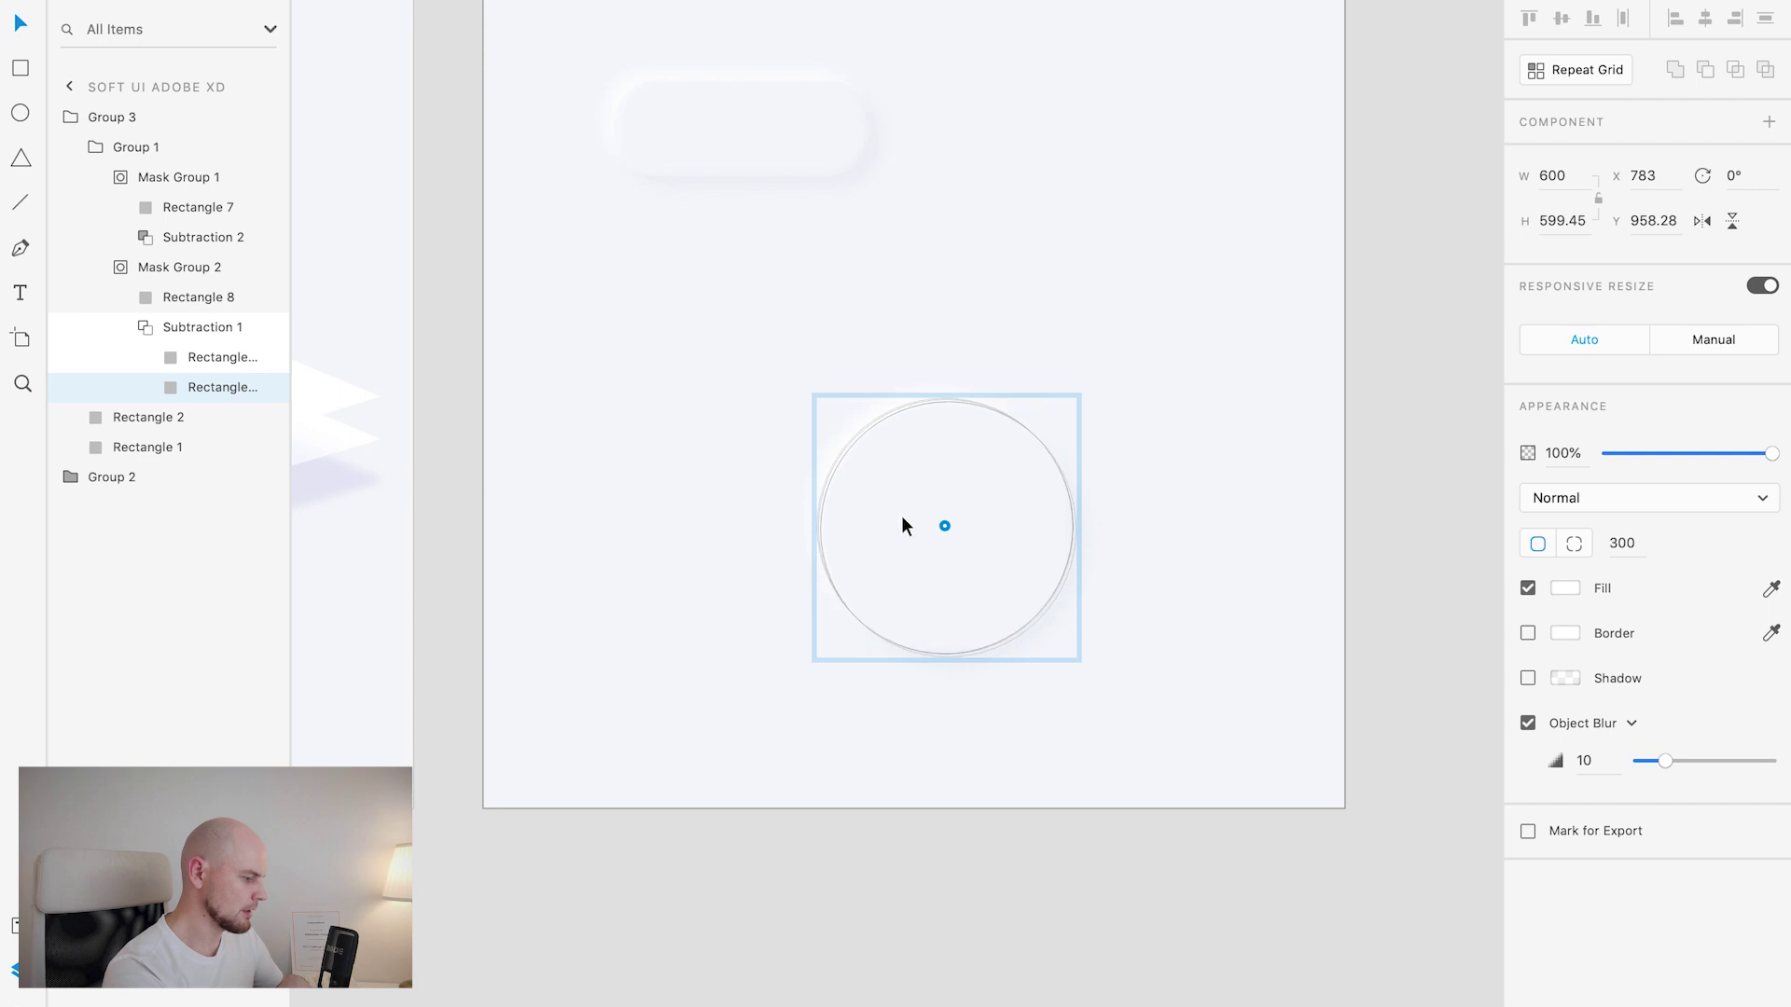
Step: Set the corner radius of both rectangles inside Subtraction 2 to 300 and deselect the shape
left_click(187, 239)
left_click(144, 237)
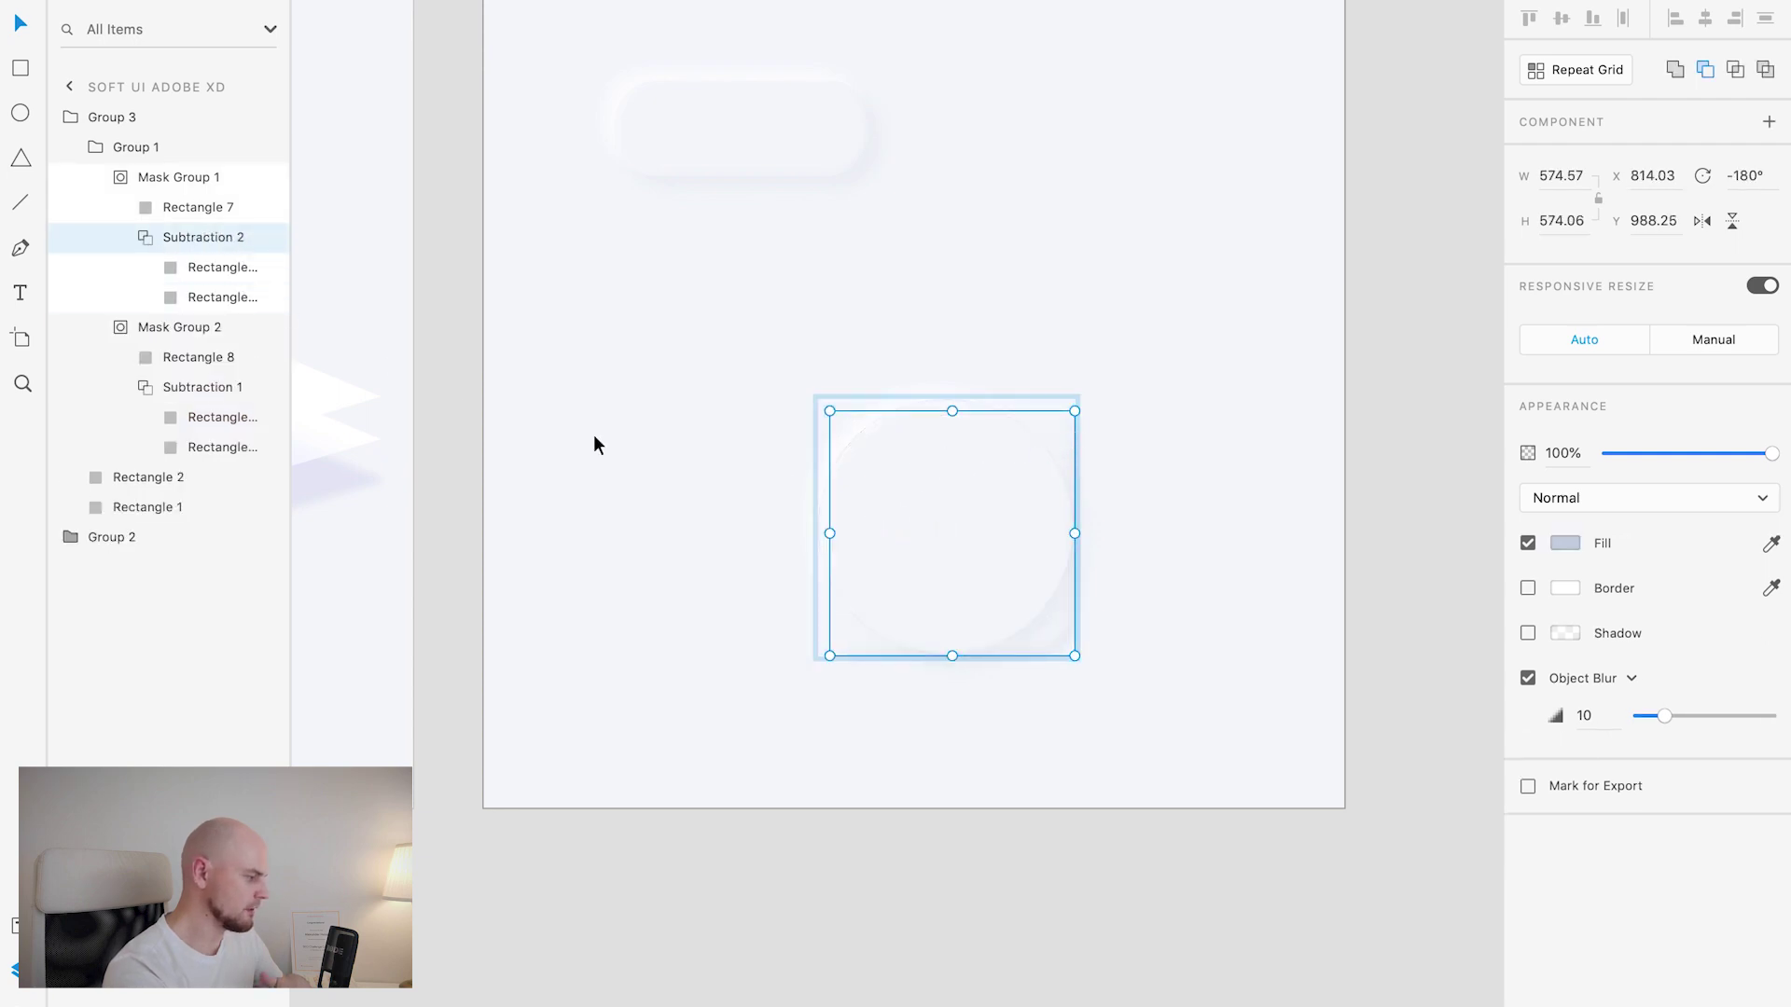
left_click(190, 267)
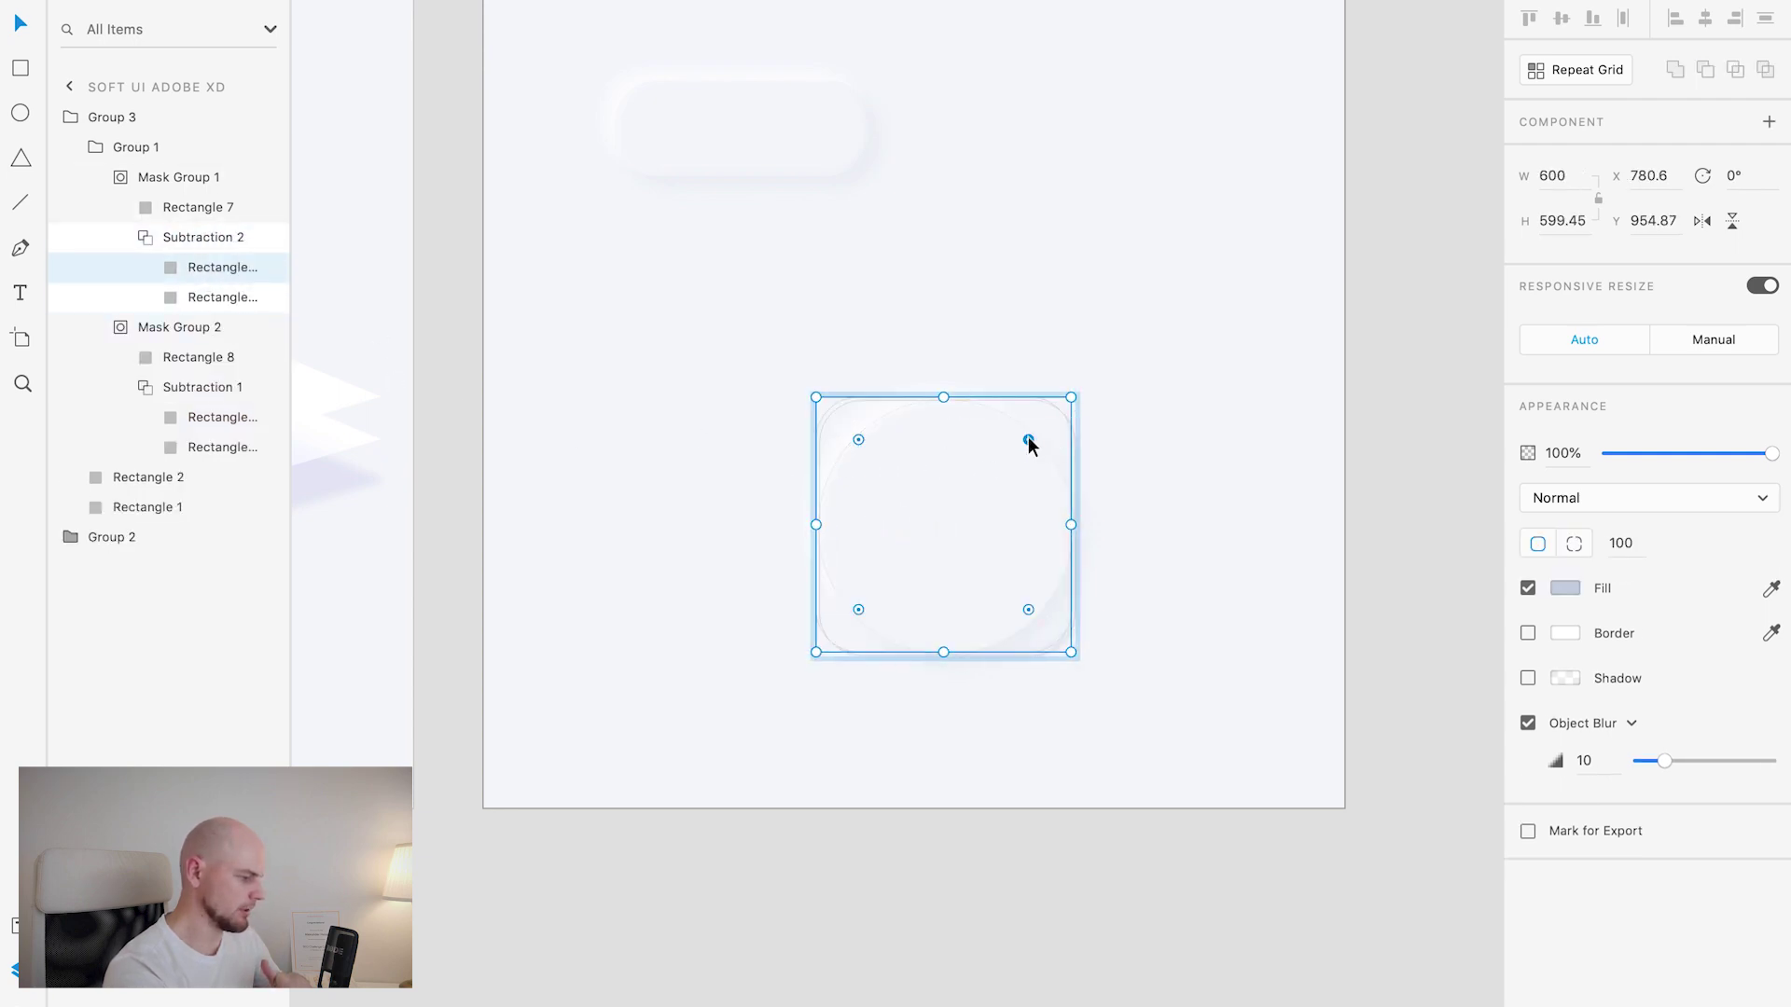
left_click_drag(1028, 439, 920, 502)
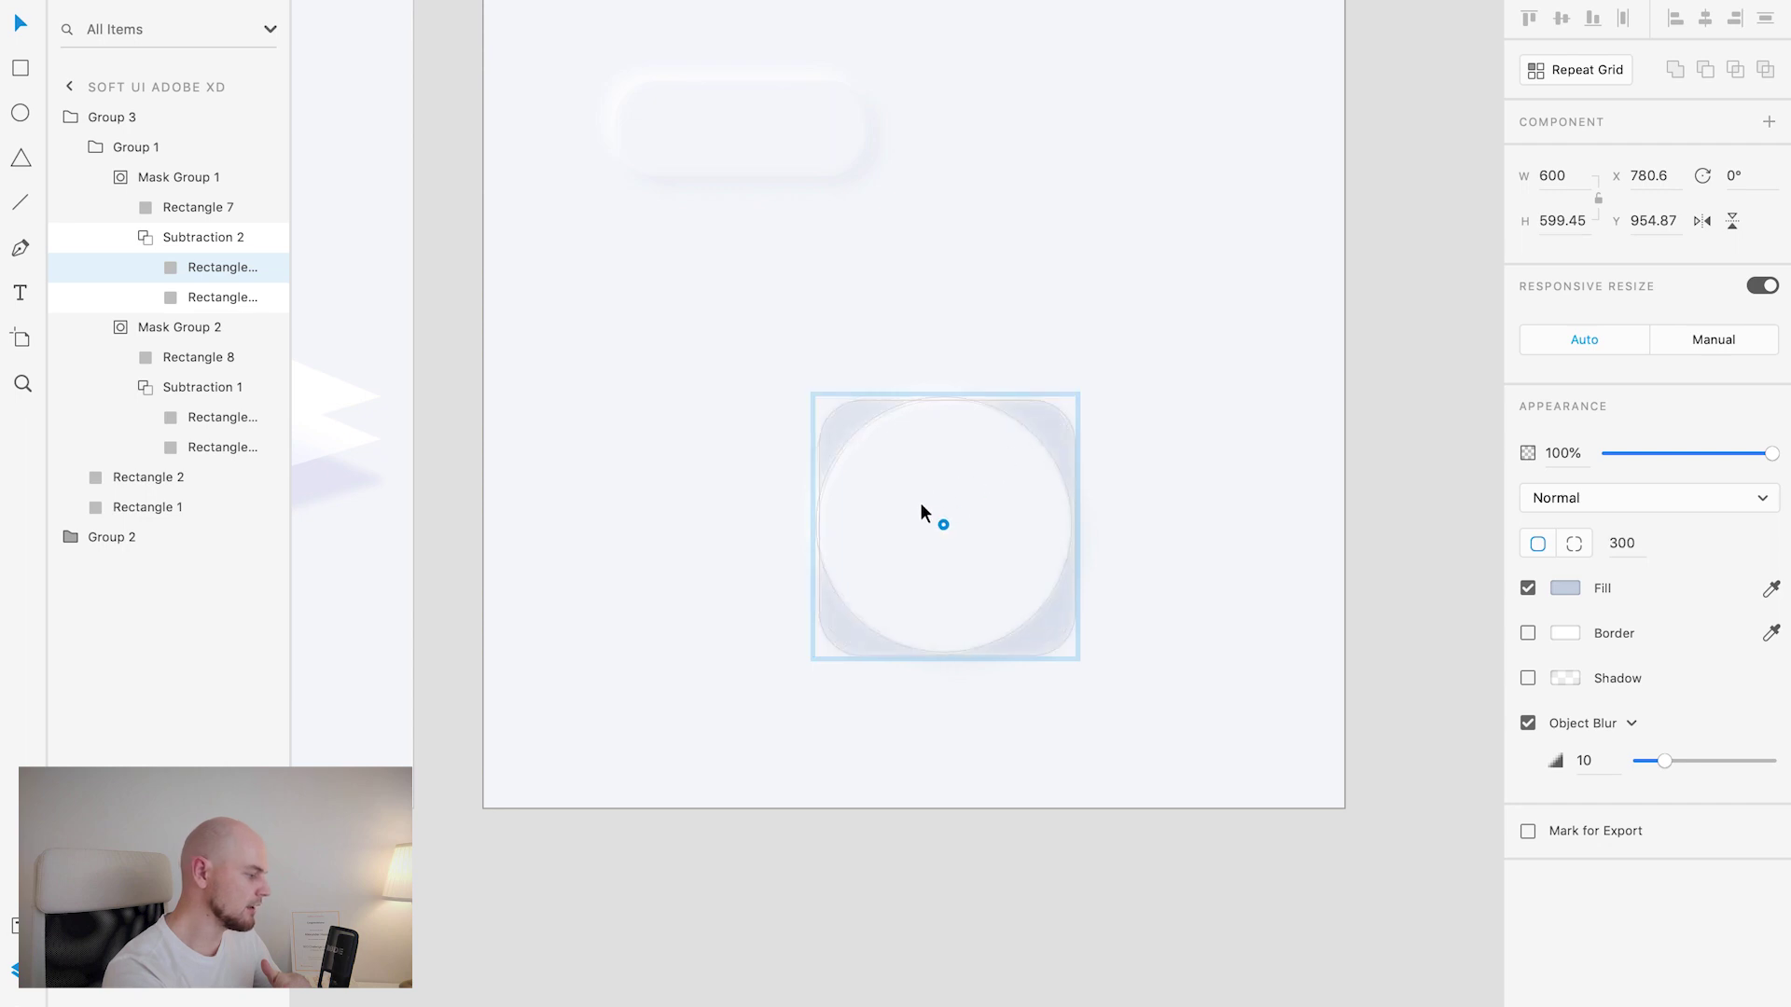
left_click(189, 298)
left_click_drag(1029, 444, 931, 518)
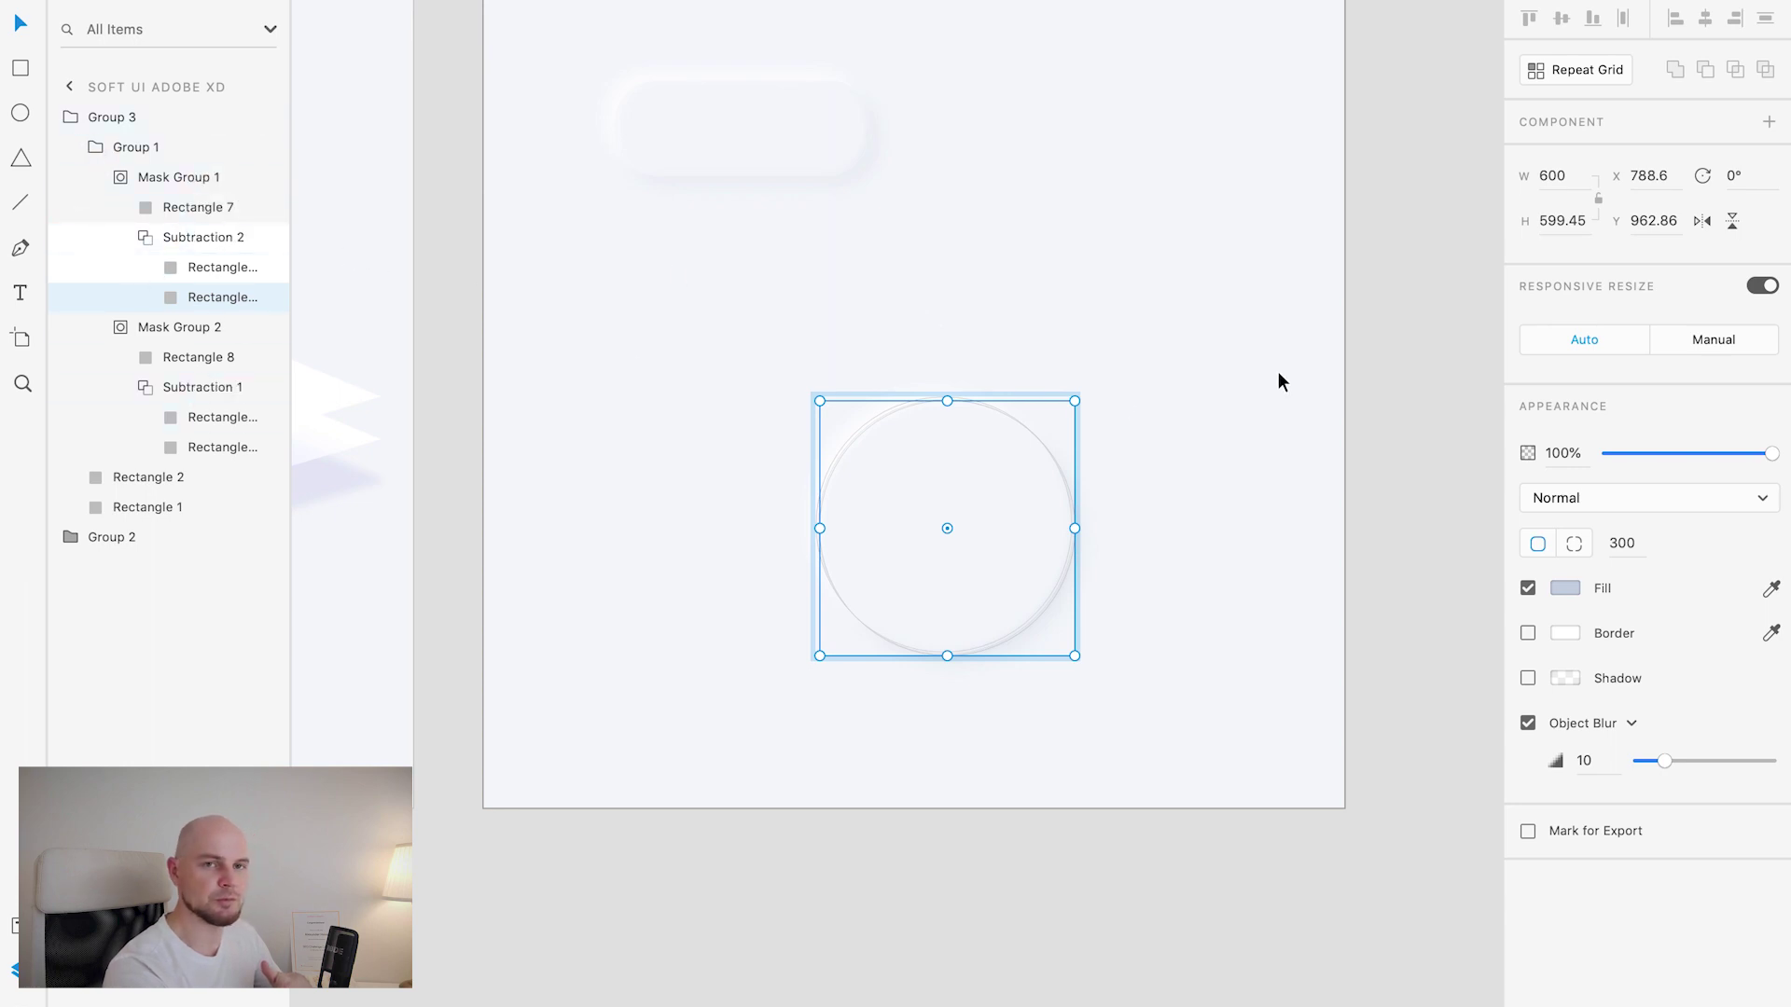
left_click(1203, 419)
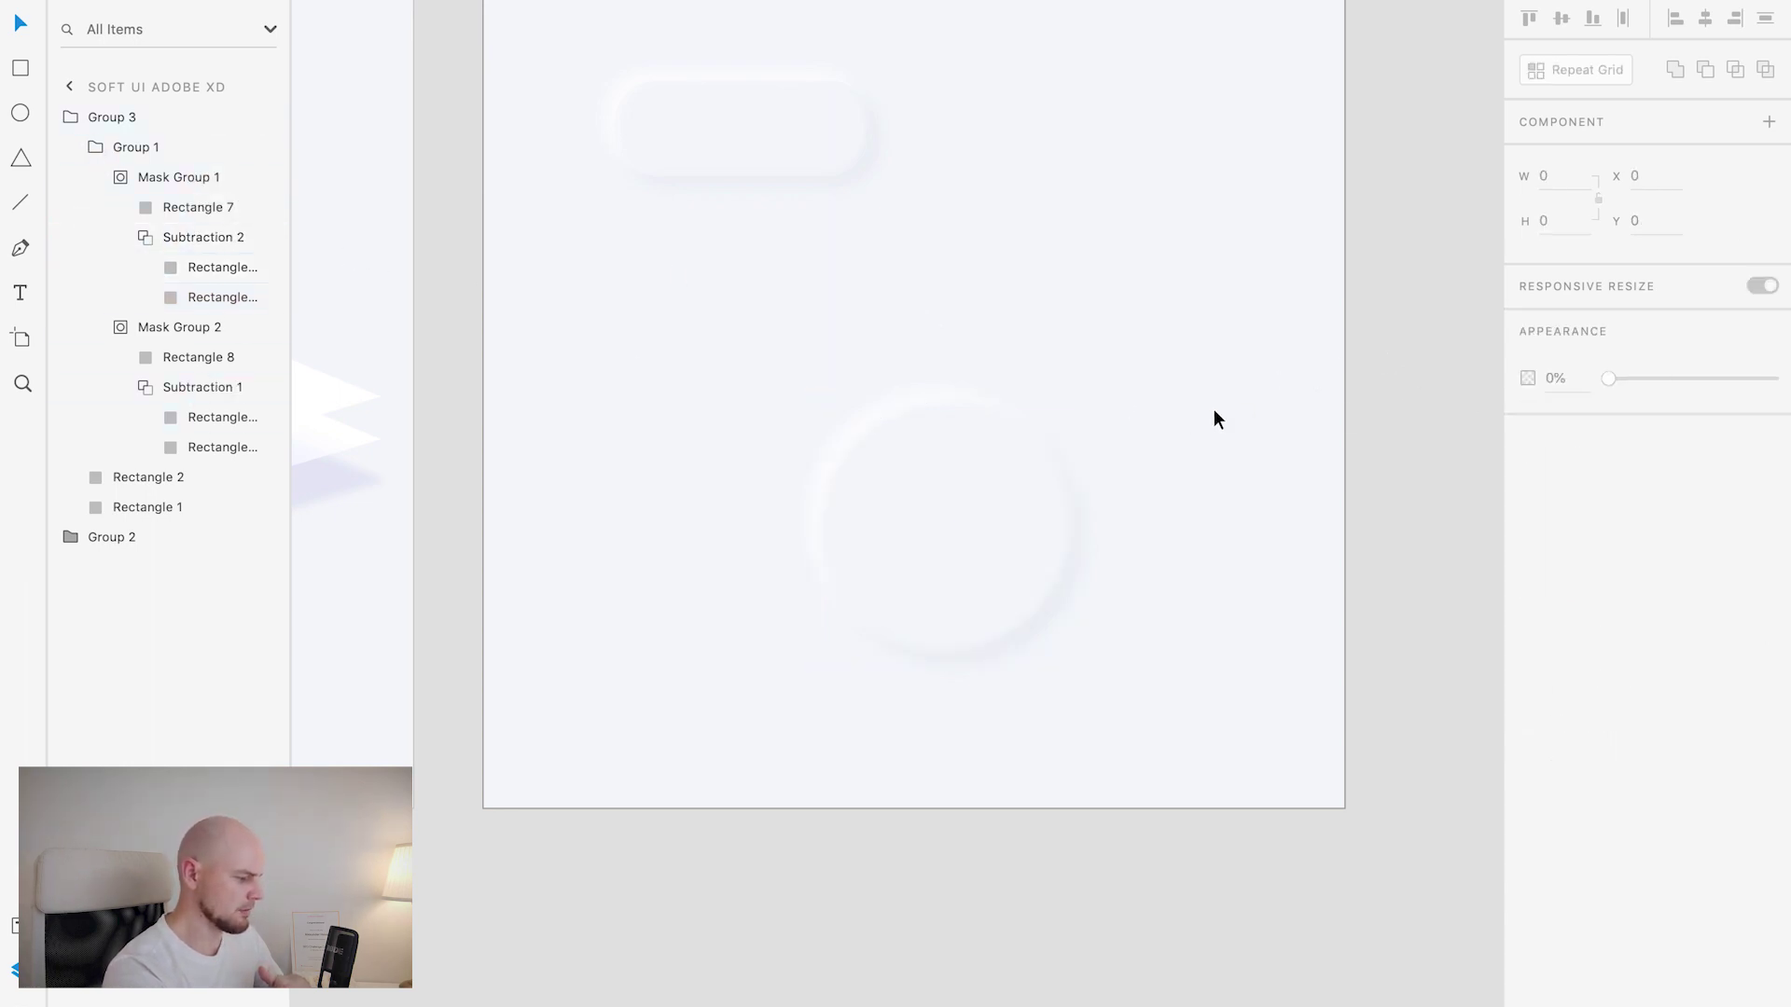
Step: Scale the circular Group 3 proportionally to about 541 × 541 and place it at about X 723, Y 674
left_click(1090, 569)
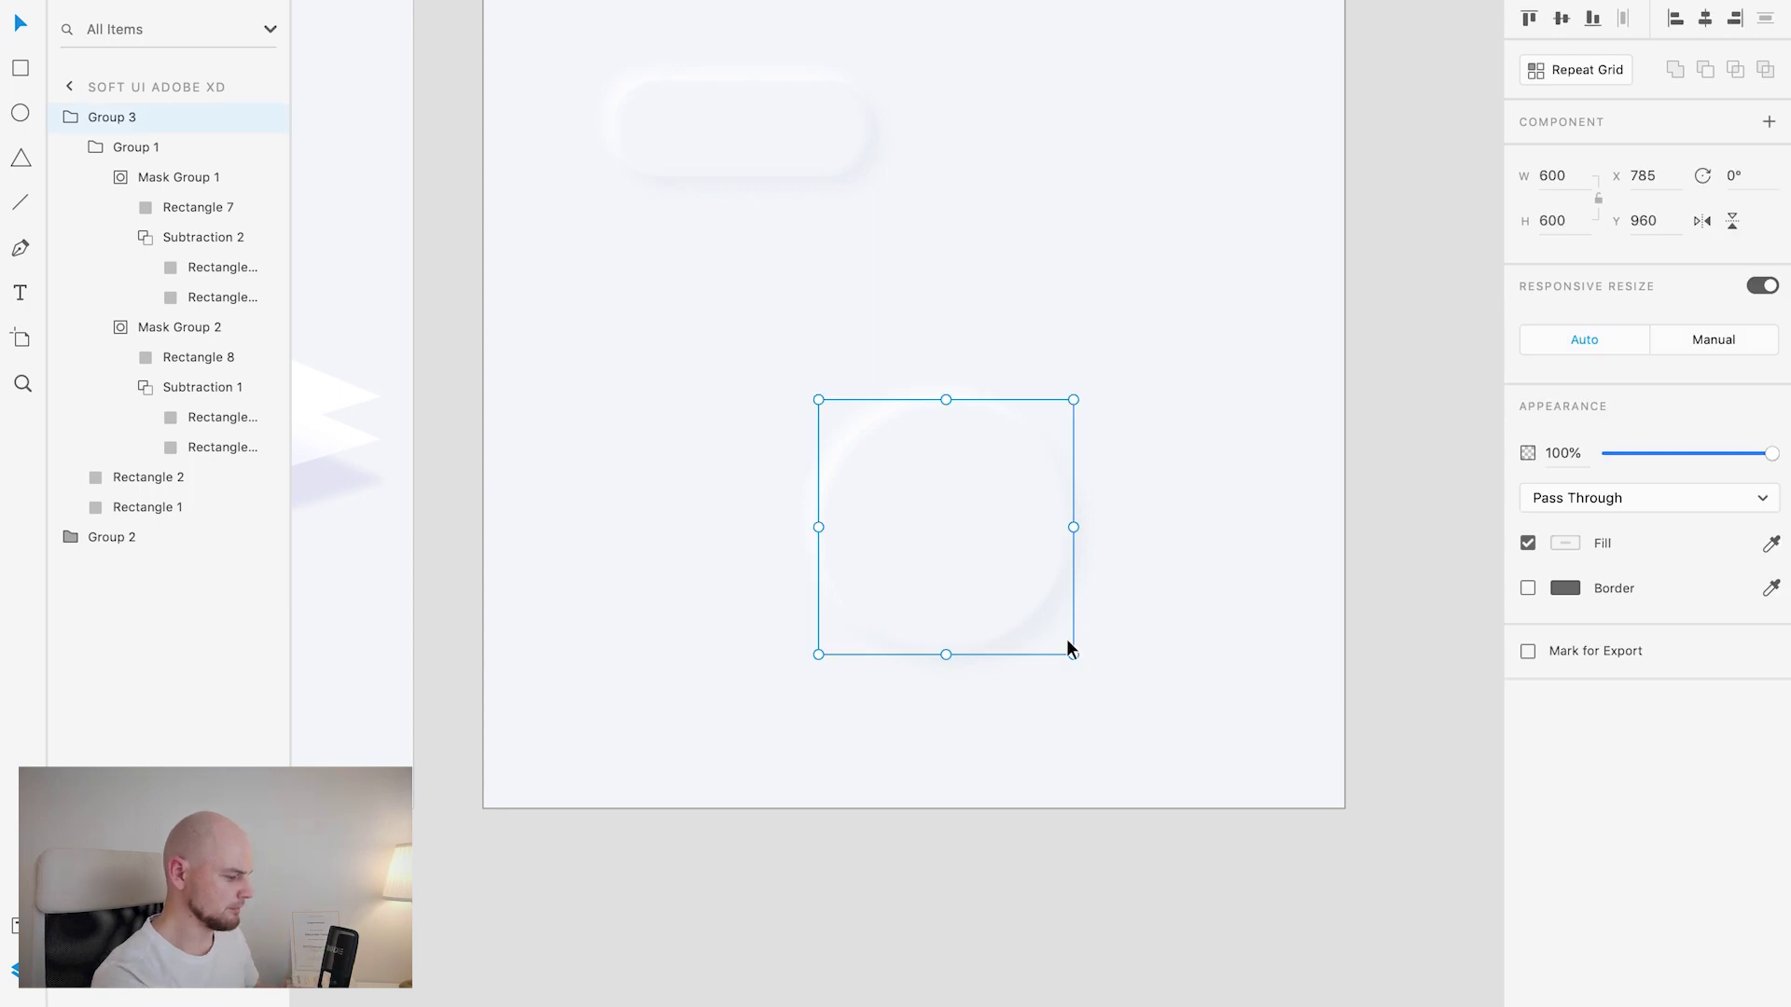
left_click_drag(1073, 655, 957, 538)
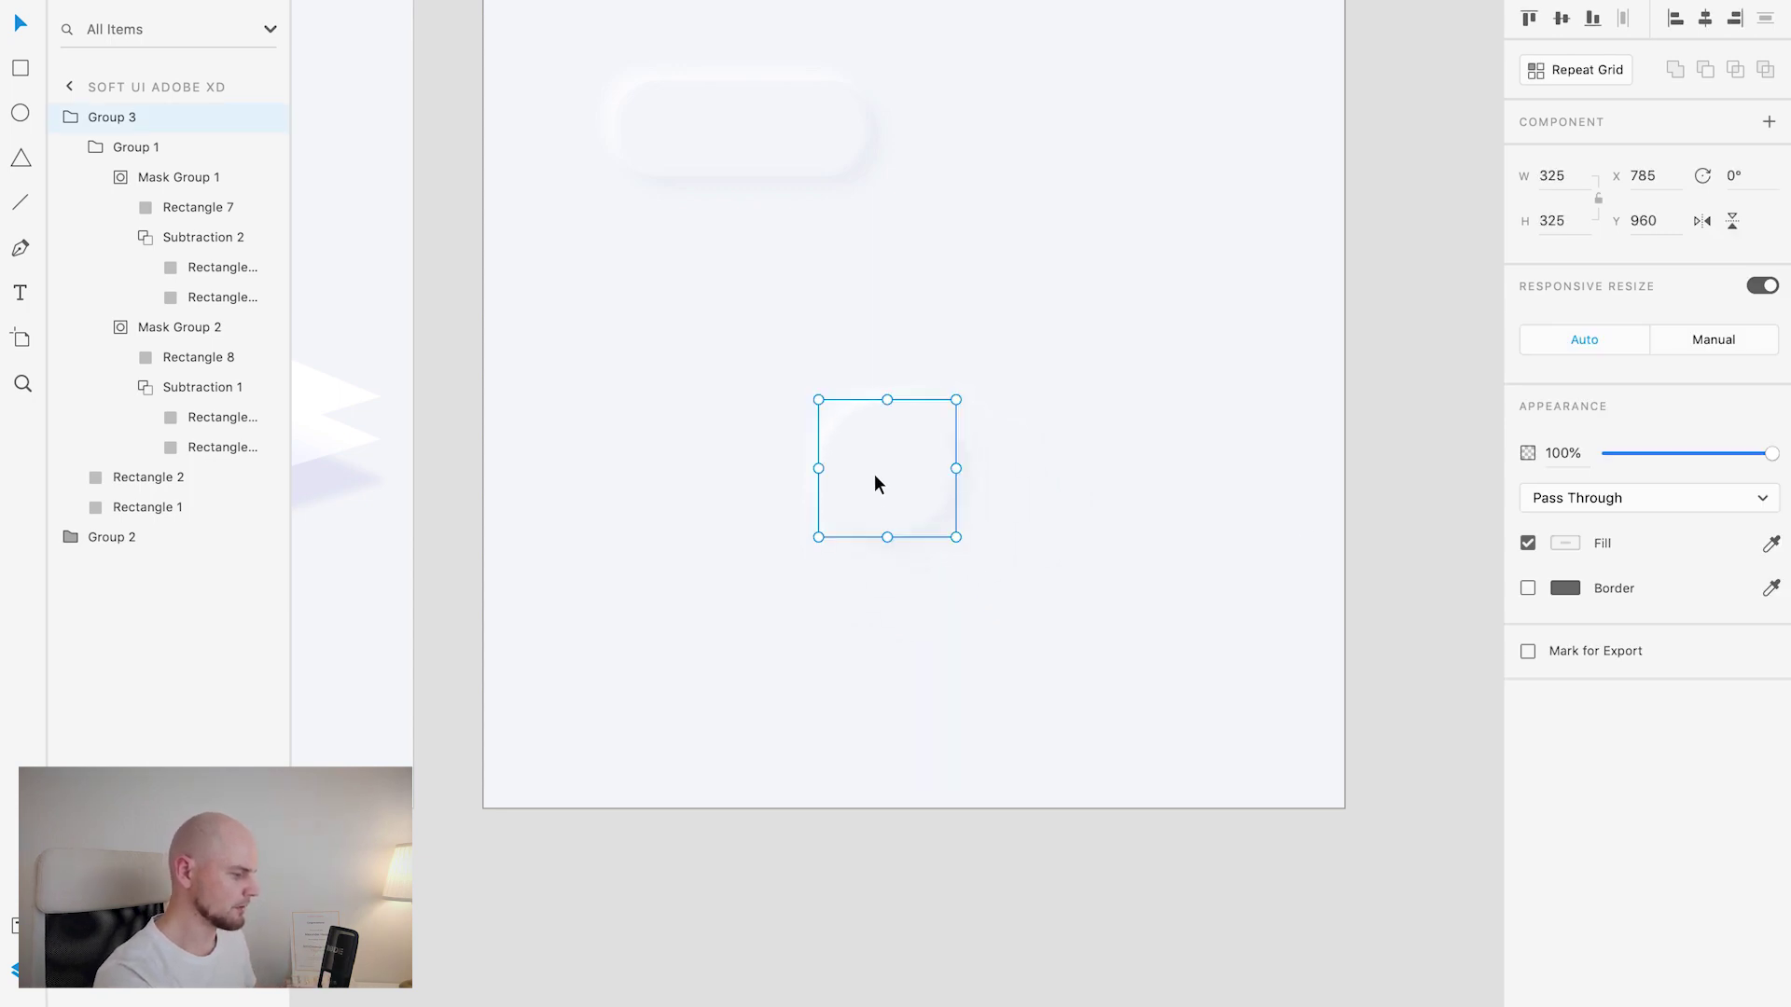
left_click_drag(876, 479, 1026, 512)
left_click(1153, 528)
left_click(942, 422)
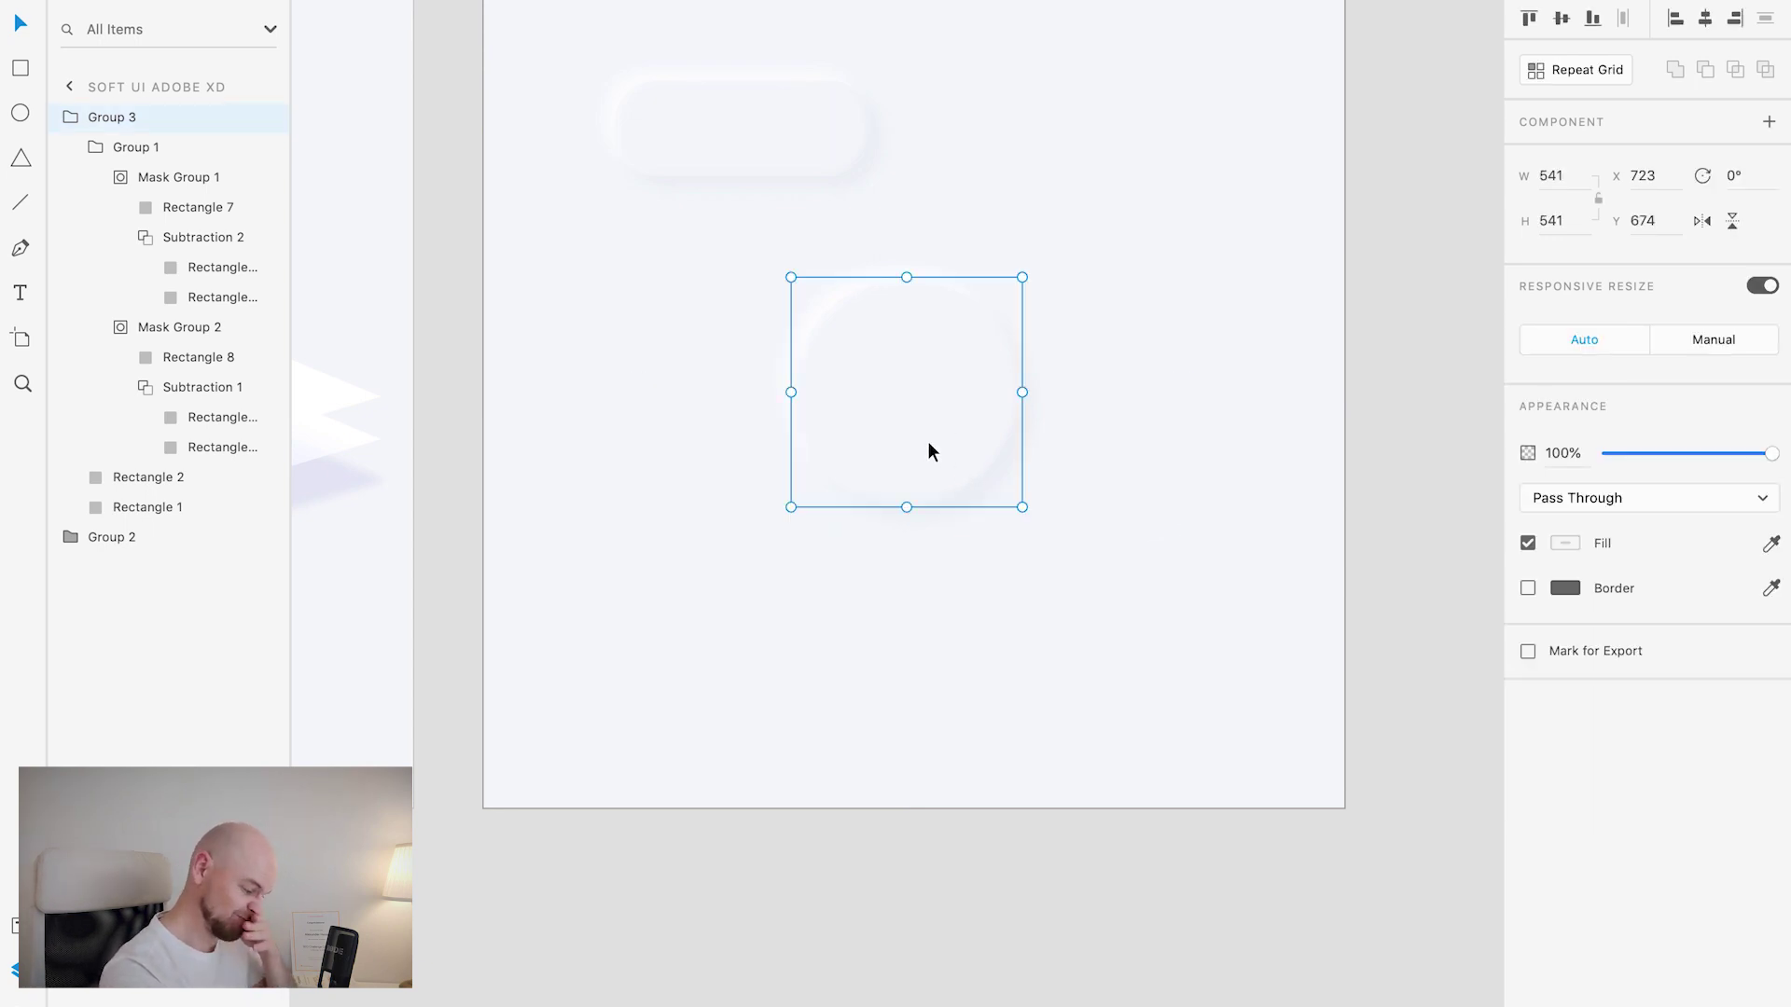
key("r")
left_click_drag(877, 359, 931, 413)
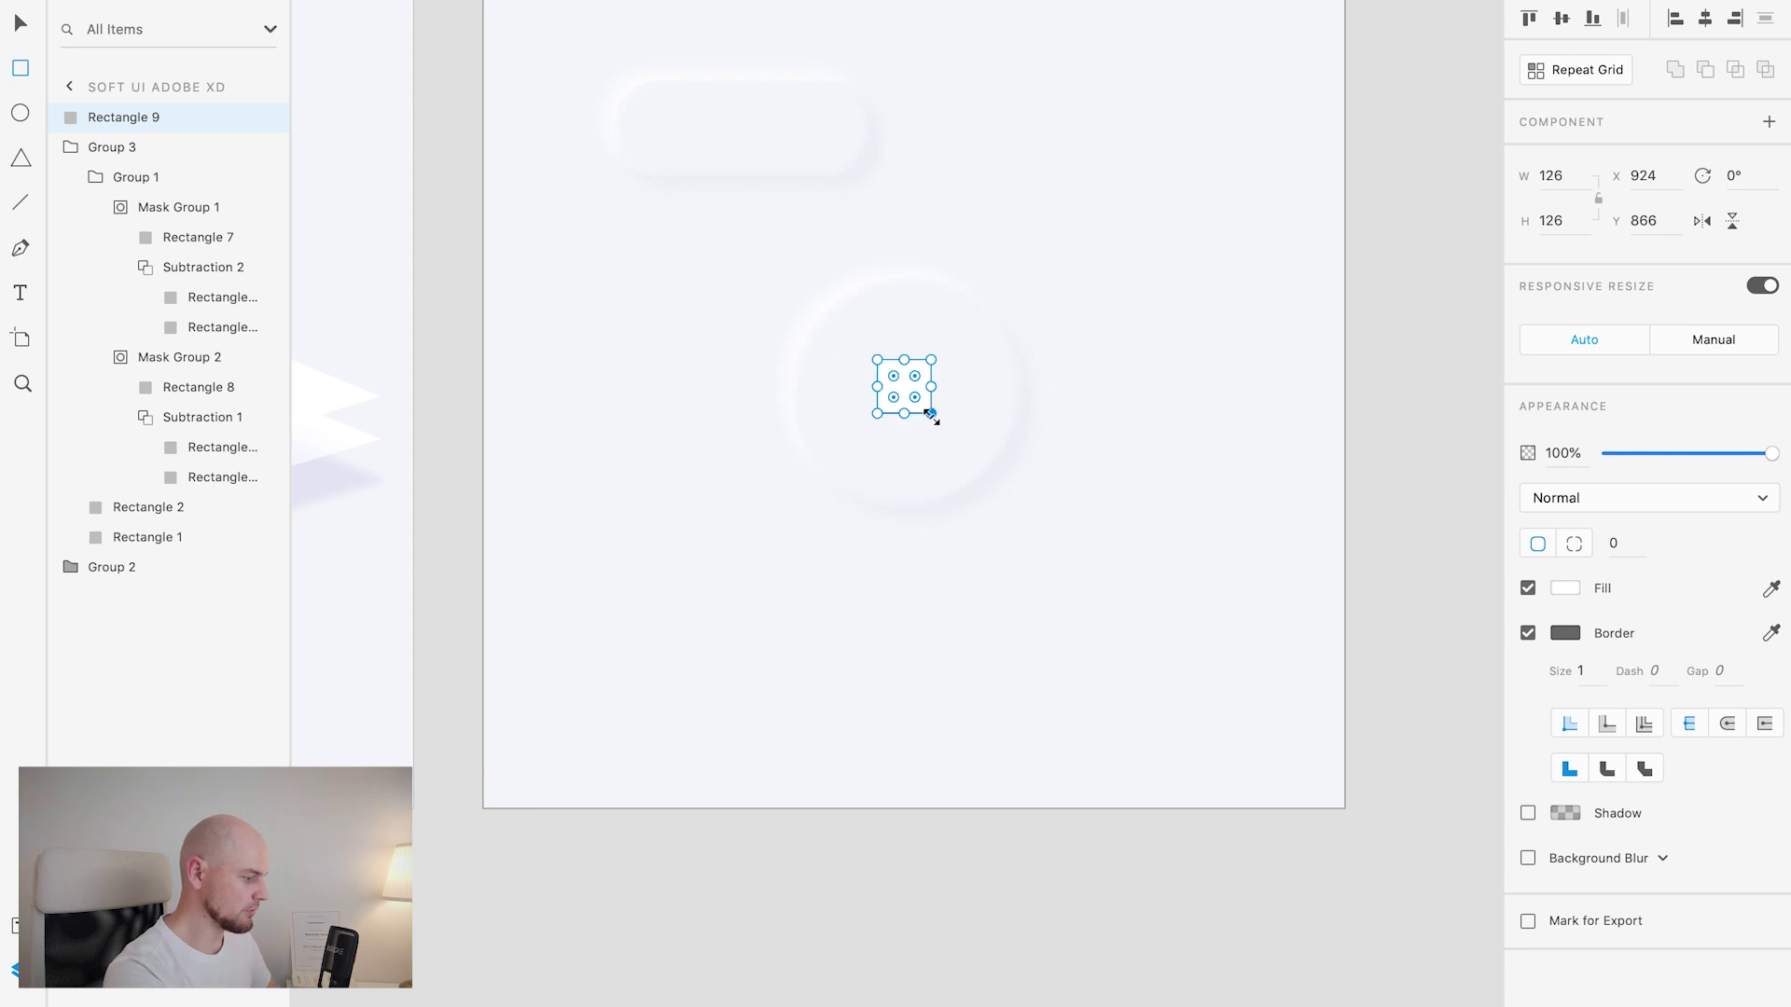
key("p")
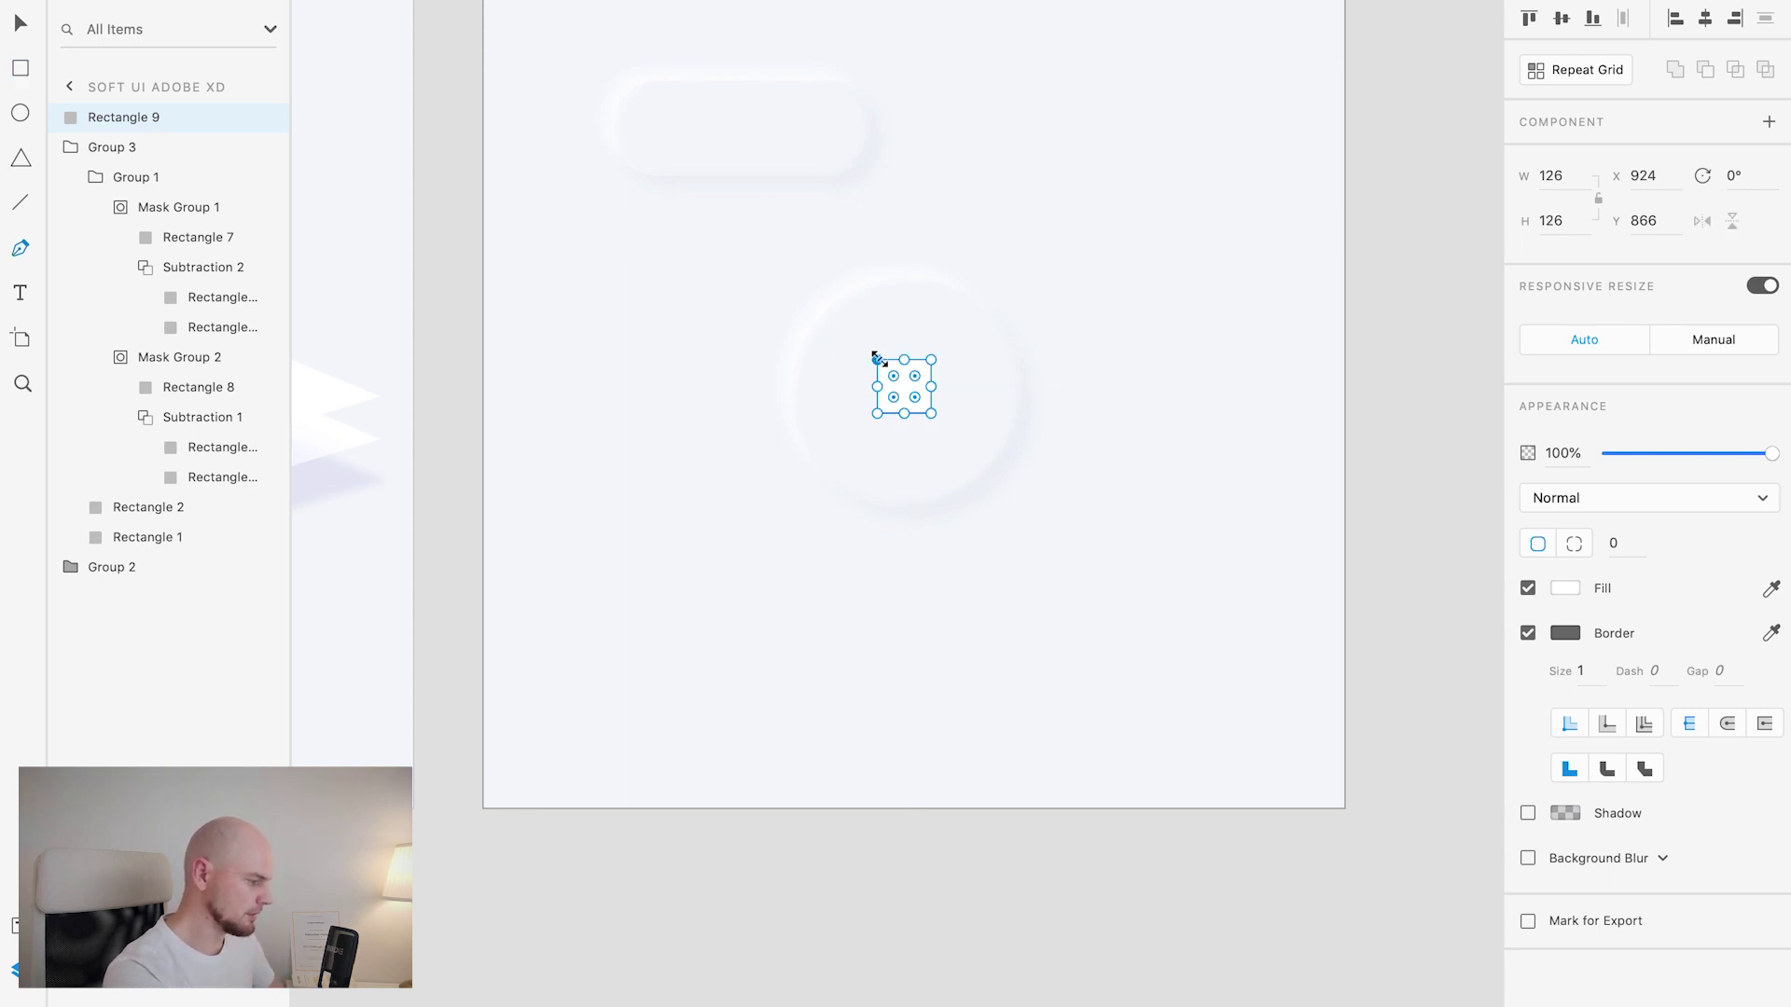
left_click_drag(877, 359, 902, 385)
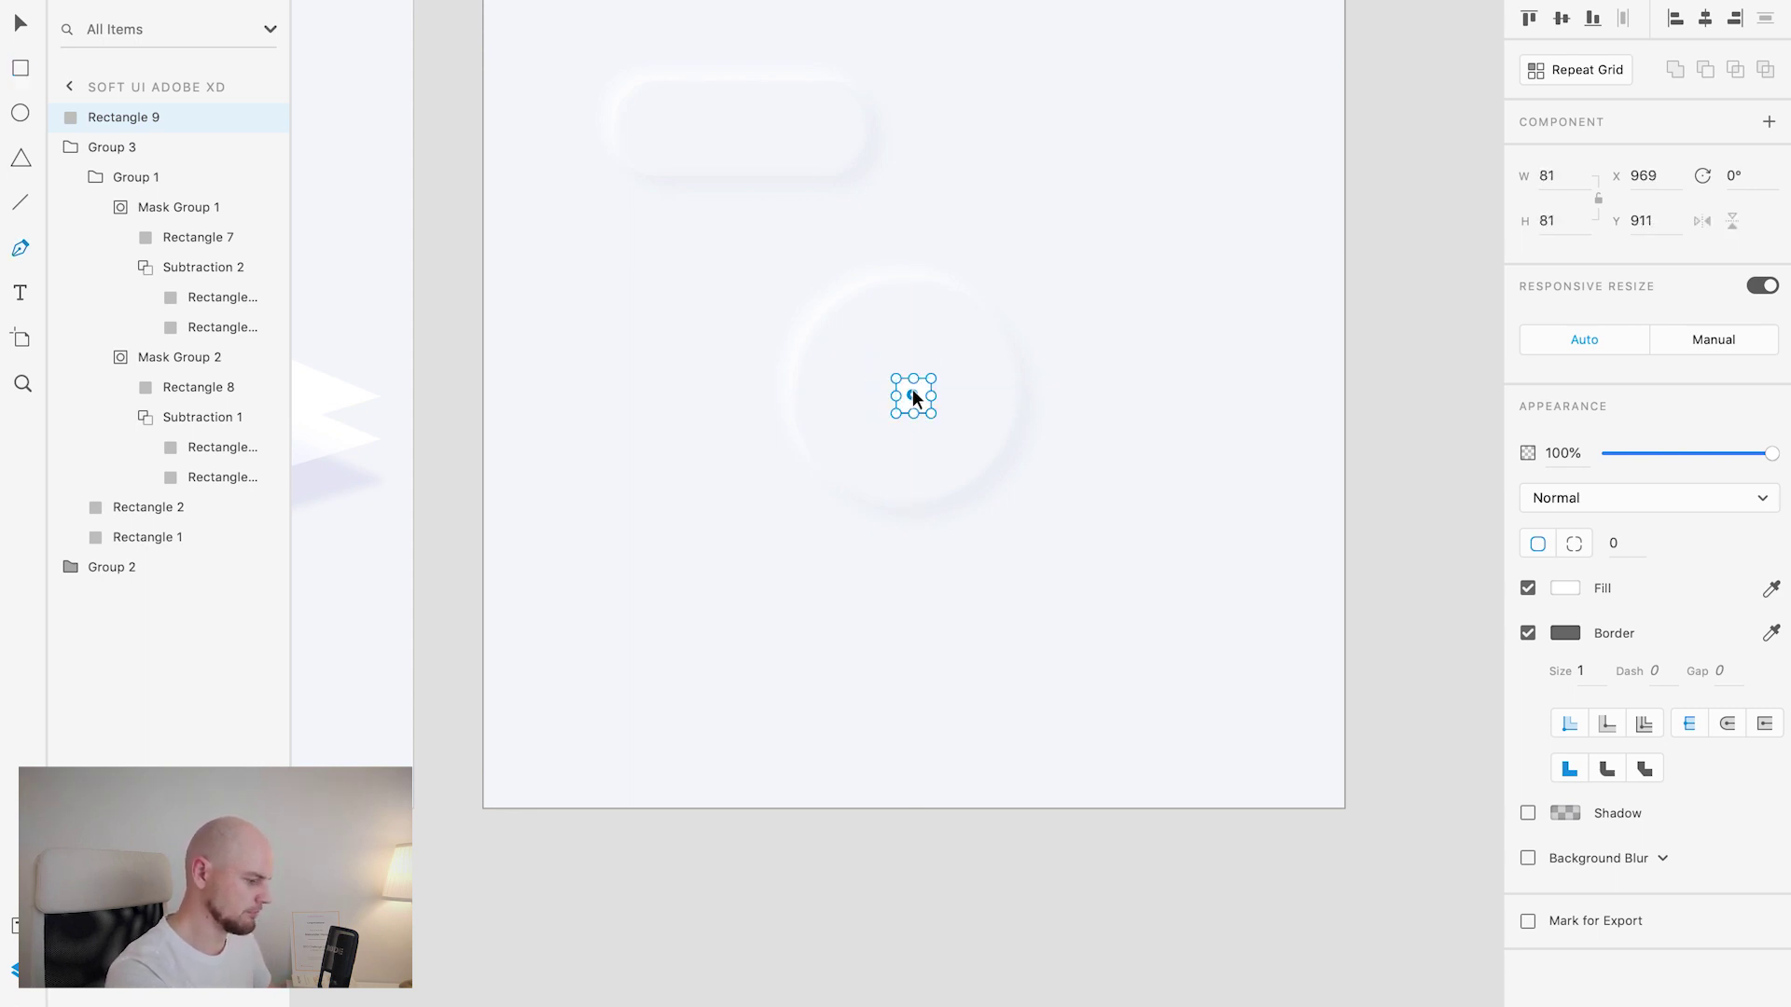
key("Delete")
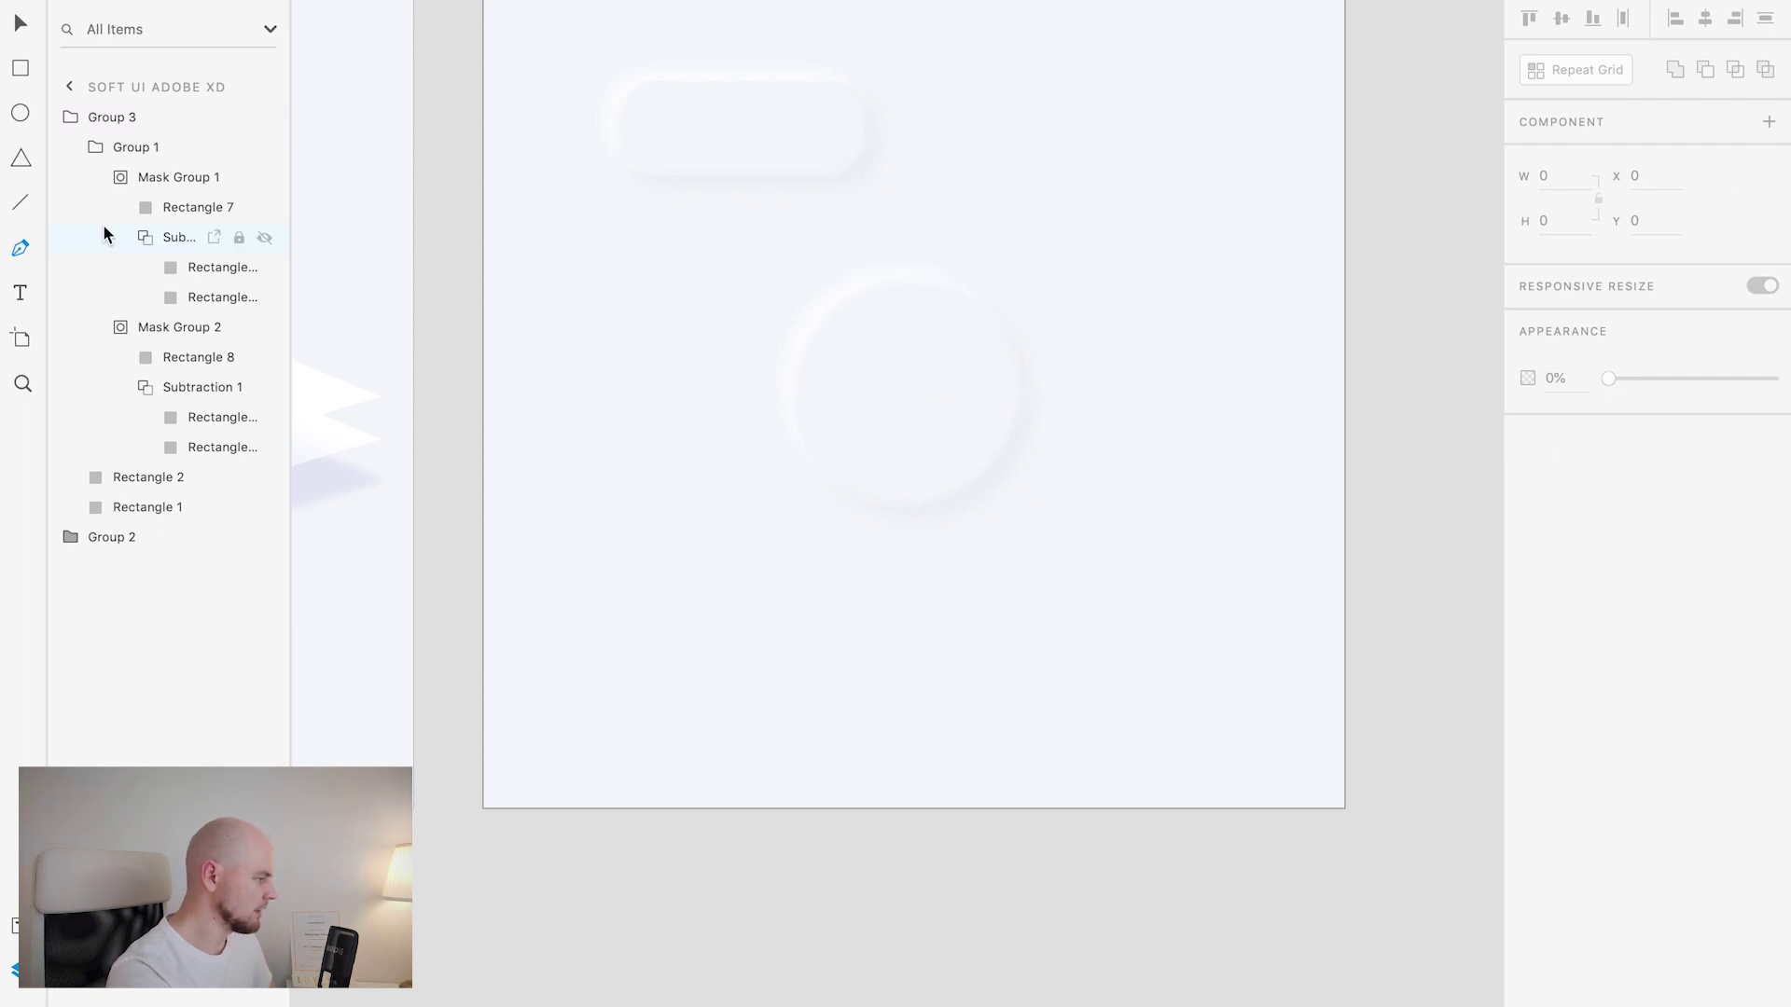
Step: Draw a triangle about 102 × 88 in the middle of the round button and rotate it 90° to point right
left_click(20, 158)
left_click_drag(914, 392, 937, 411)
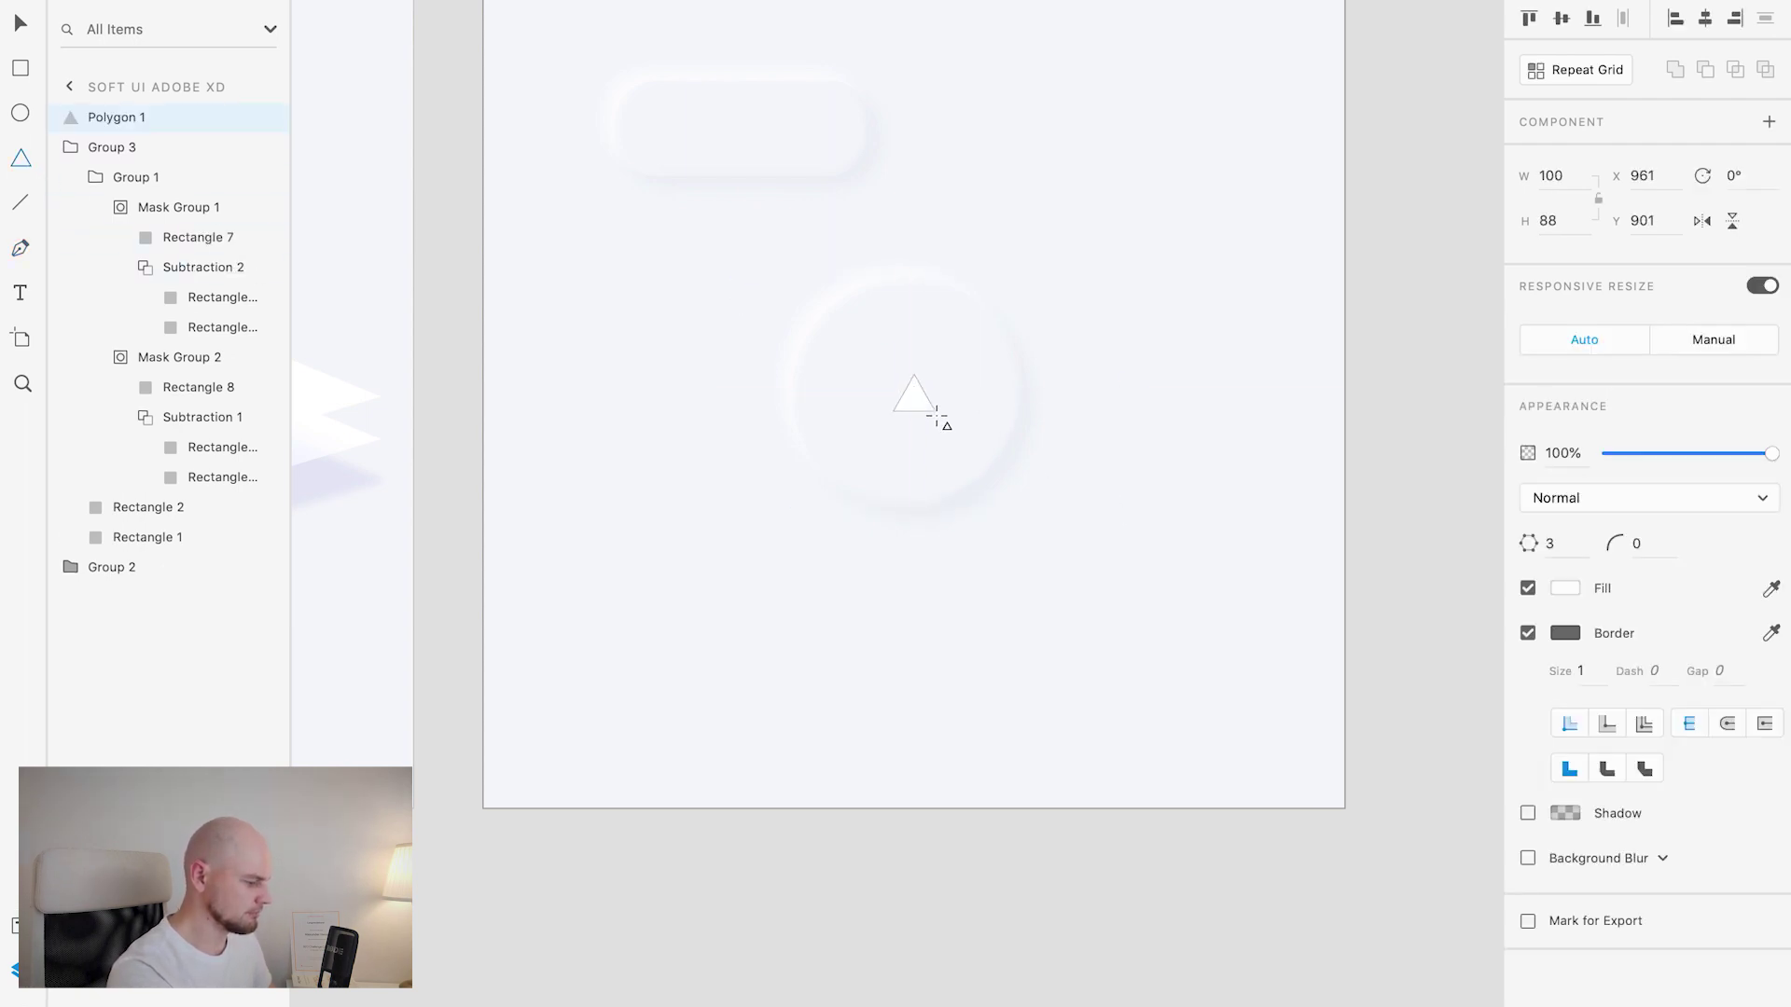
key("v")
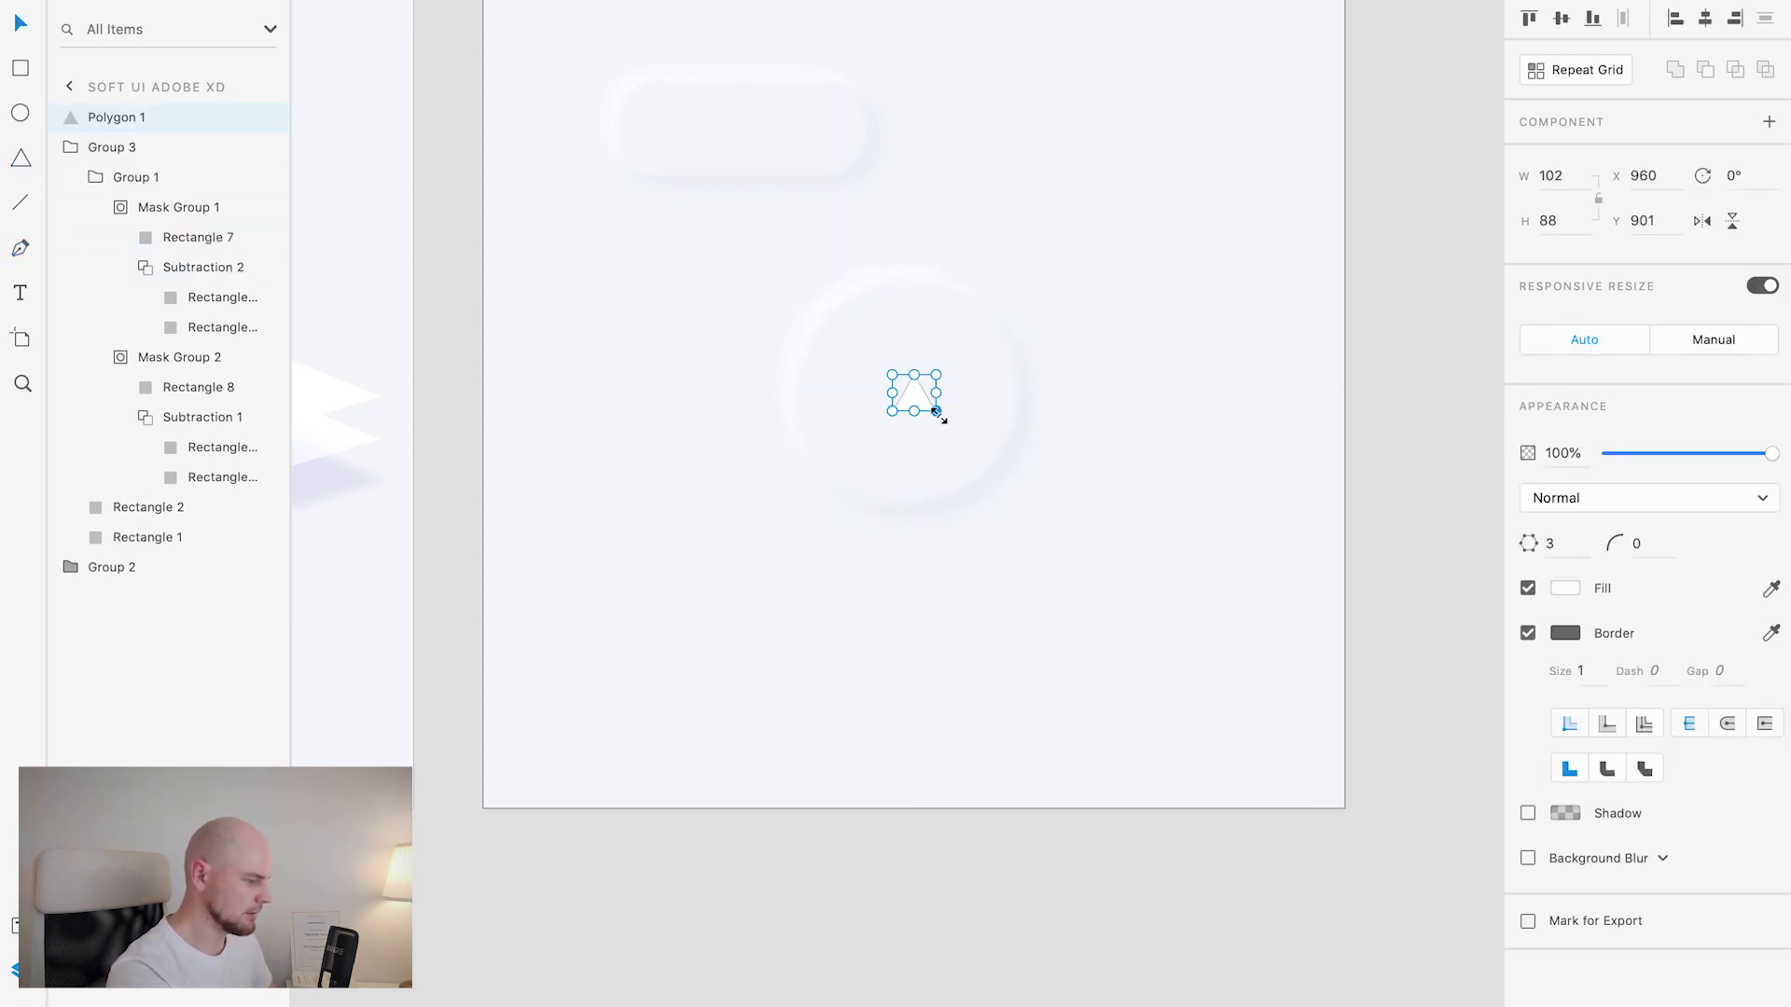
left_click_drag(943, 417, 876, 448)
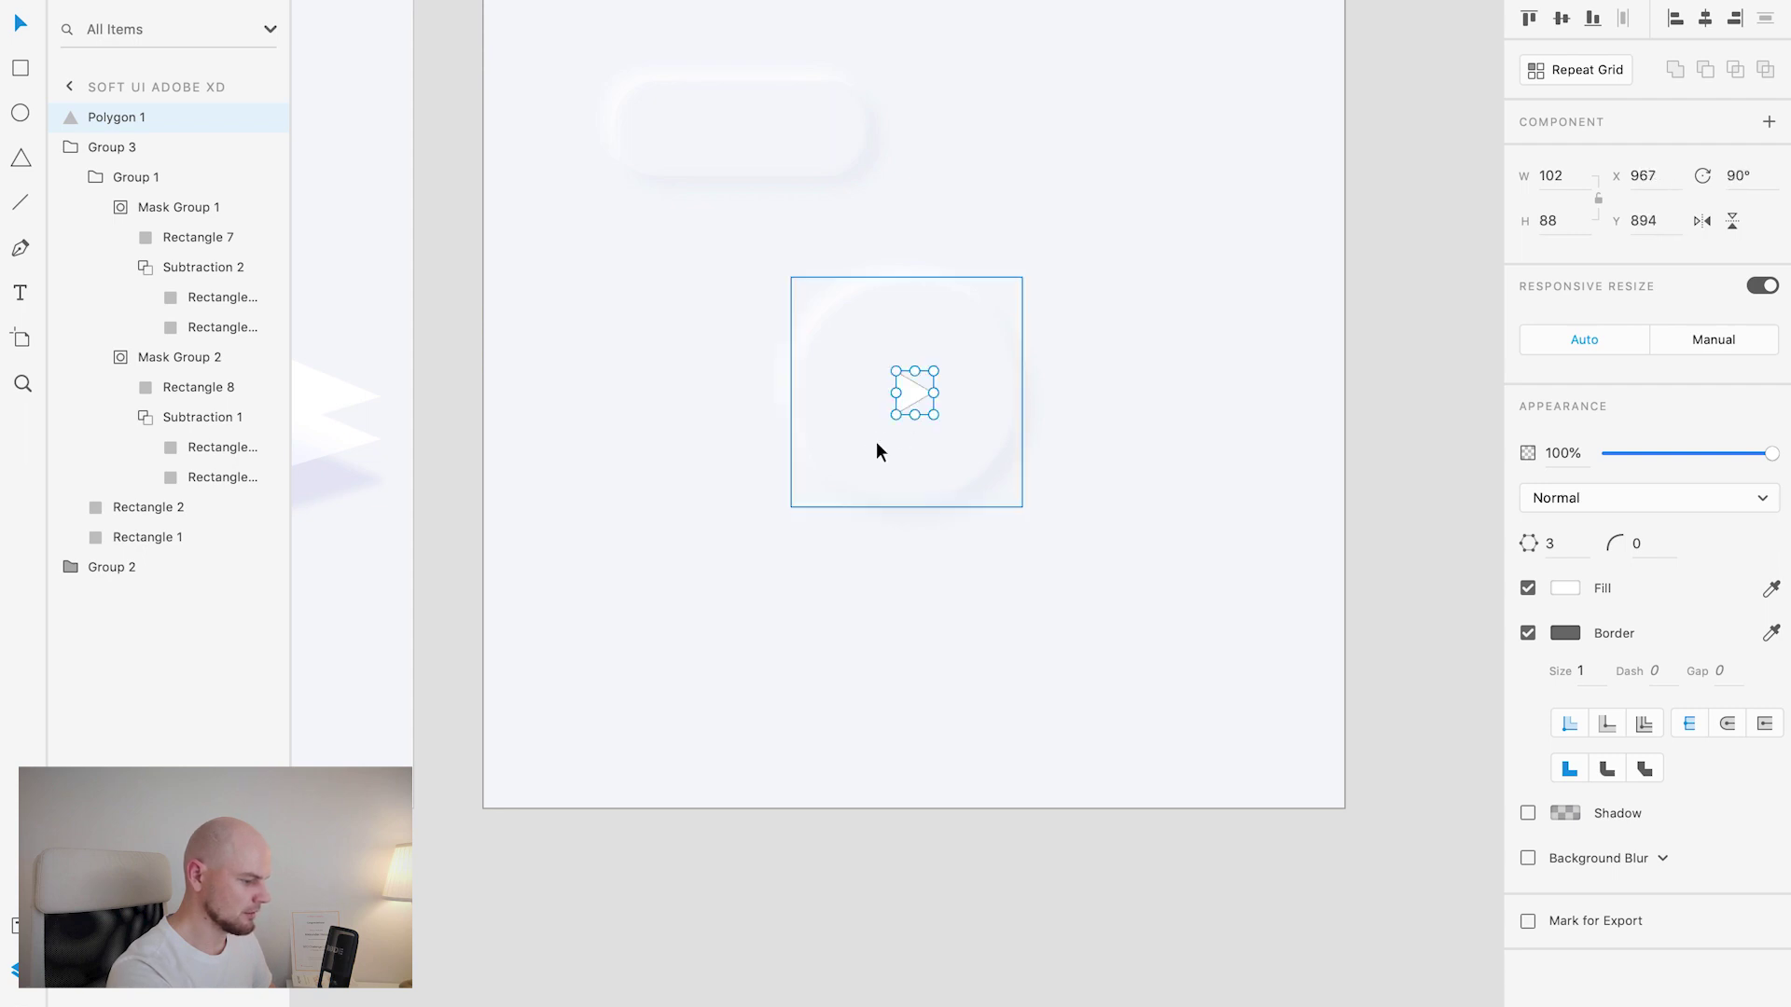
Step: Remove the triangle's border and change its fill to a muted grey-blue derived from the sampled artboard background colour
left_click(1528, 634)
left_click(1555, 593)
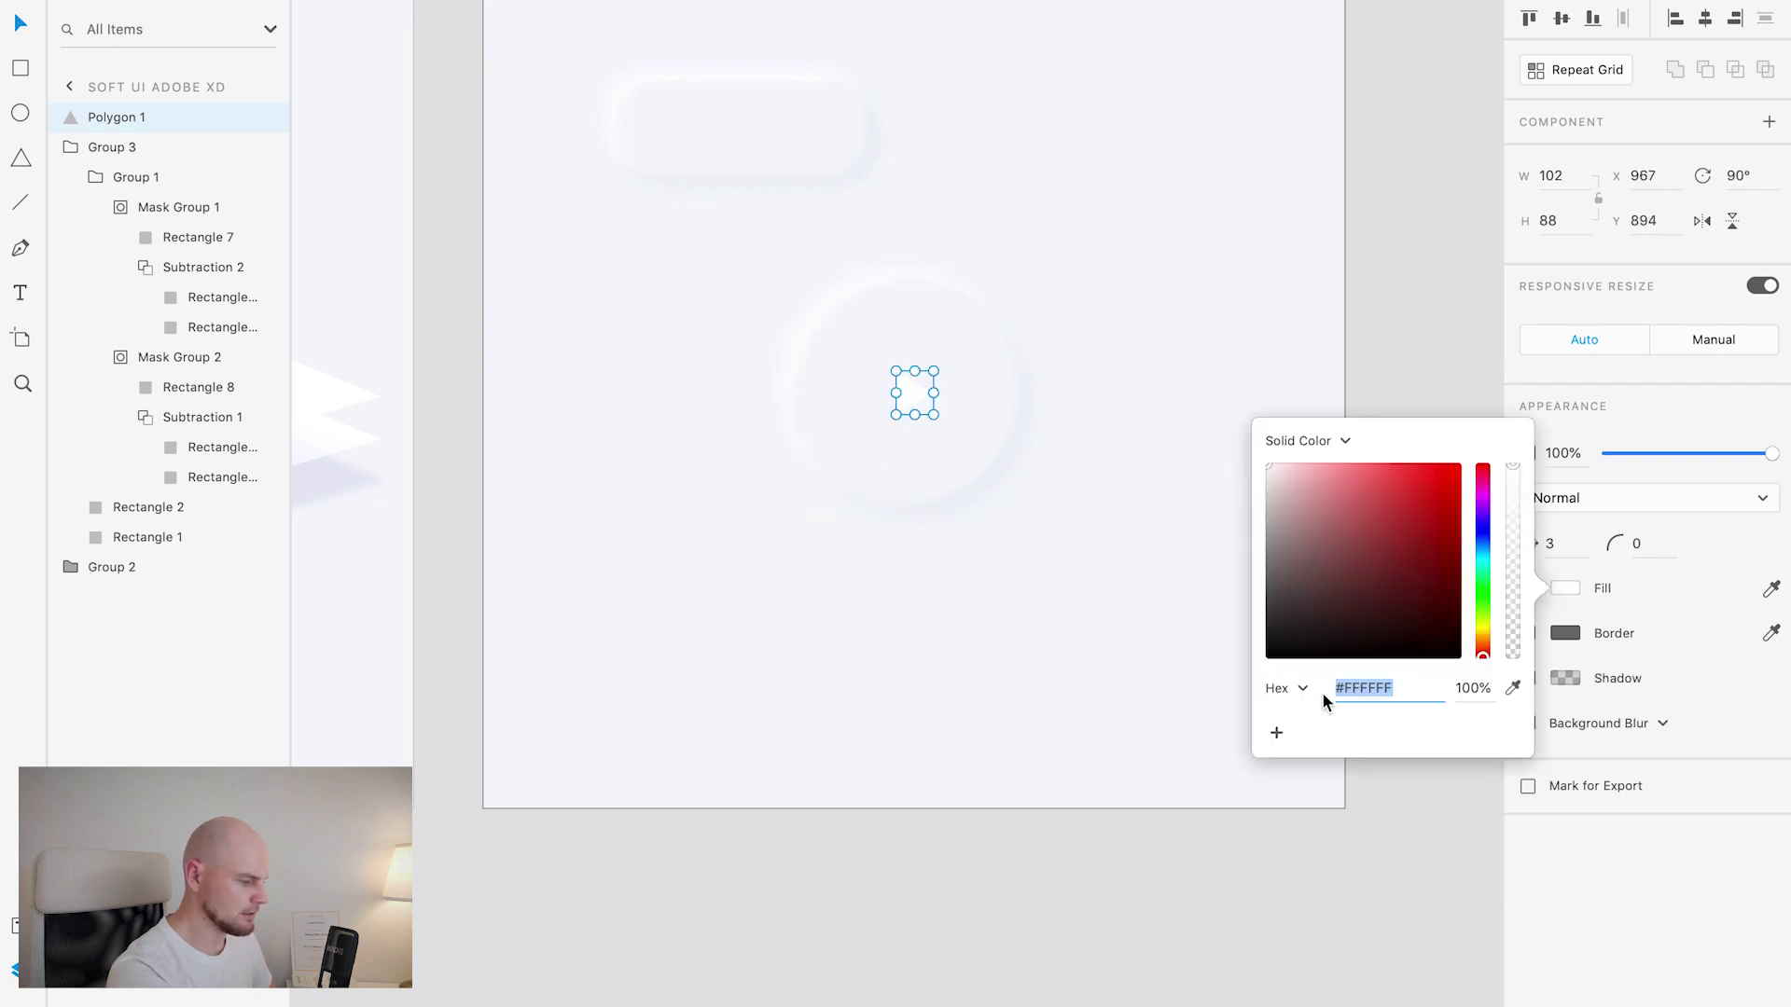
left_click(1513, 688)
left_click(1109, 634)
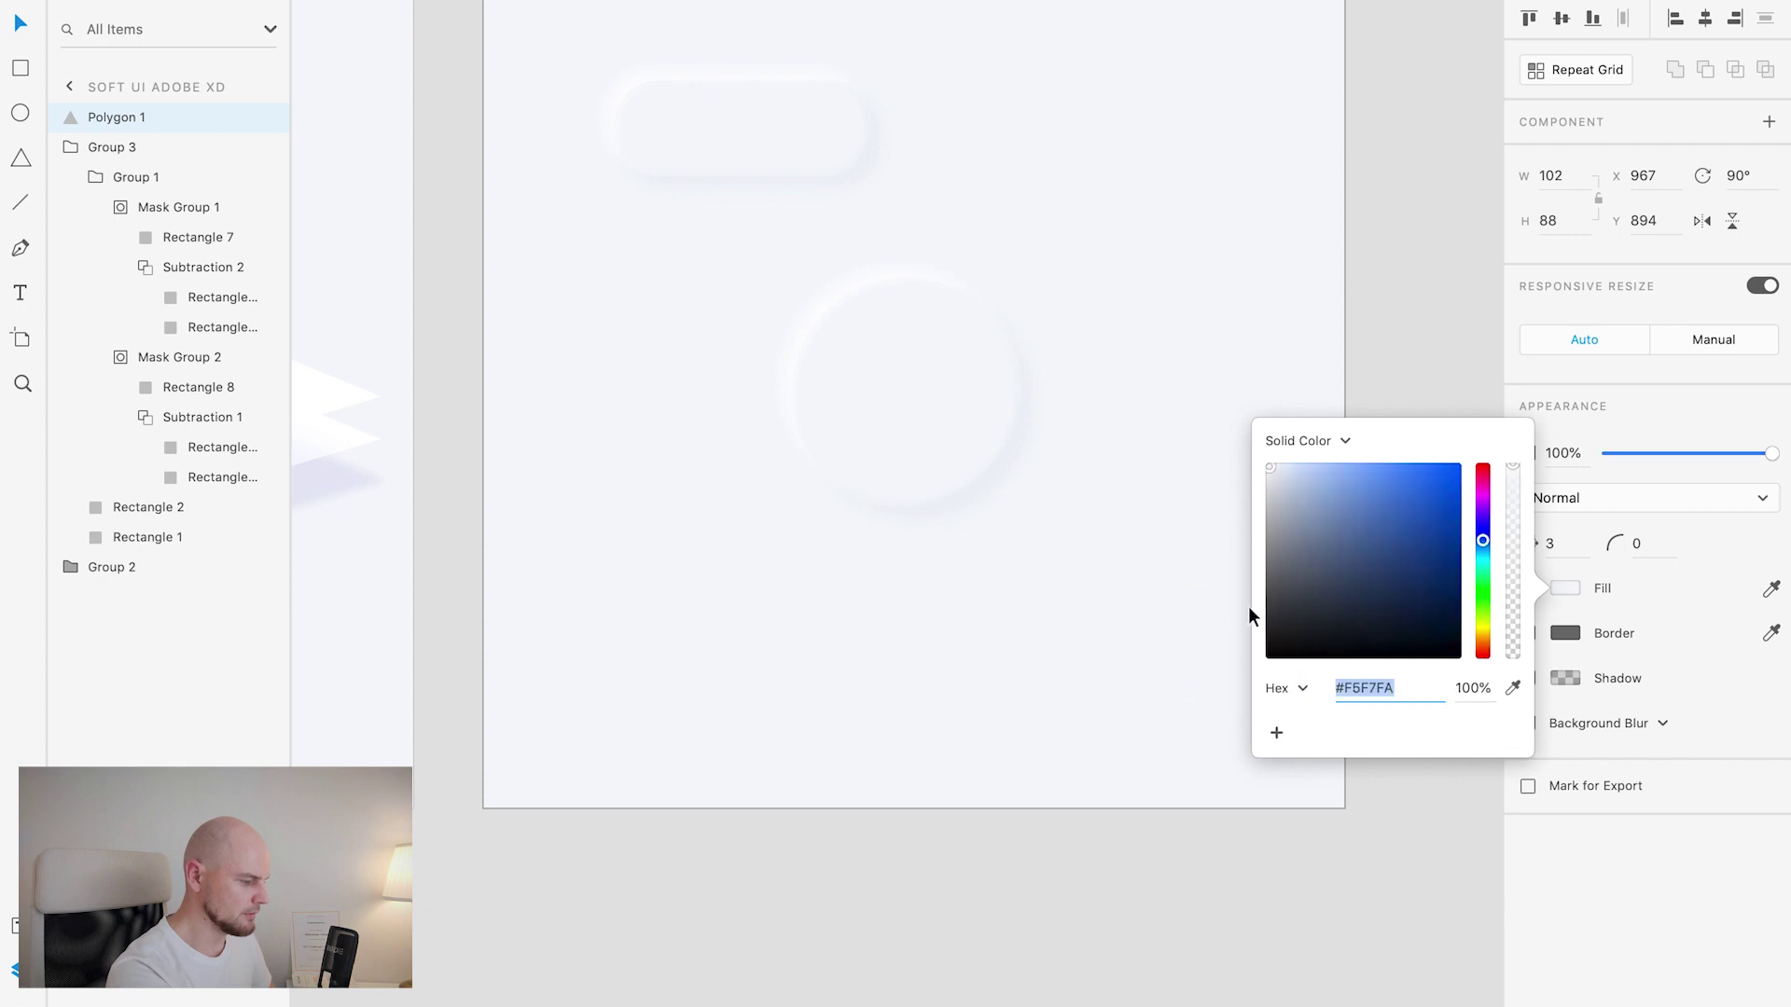
left_click_drag(1280, 495, 1305, 512)
Step: Round the triangle's corners, trying radii of 2 and 20 before setting the corner radius to 10
left_click(1655, 545)
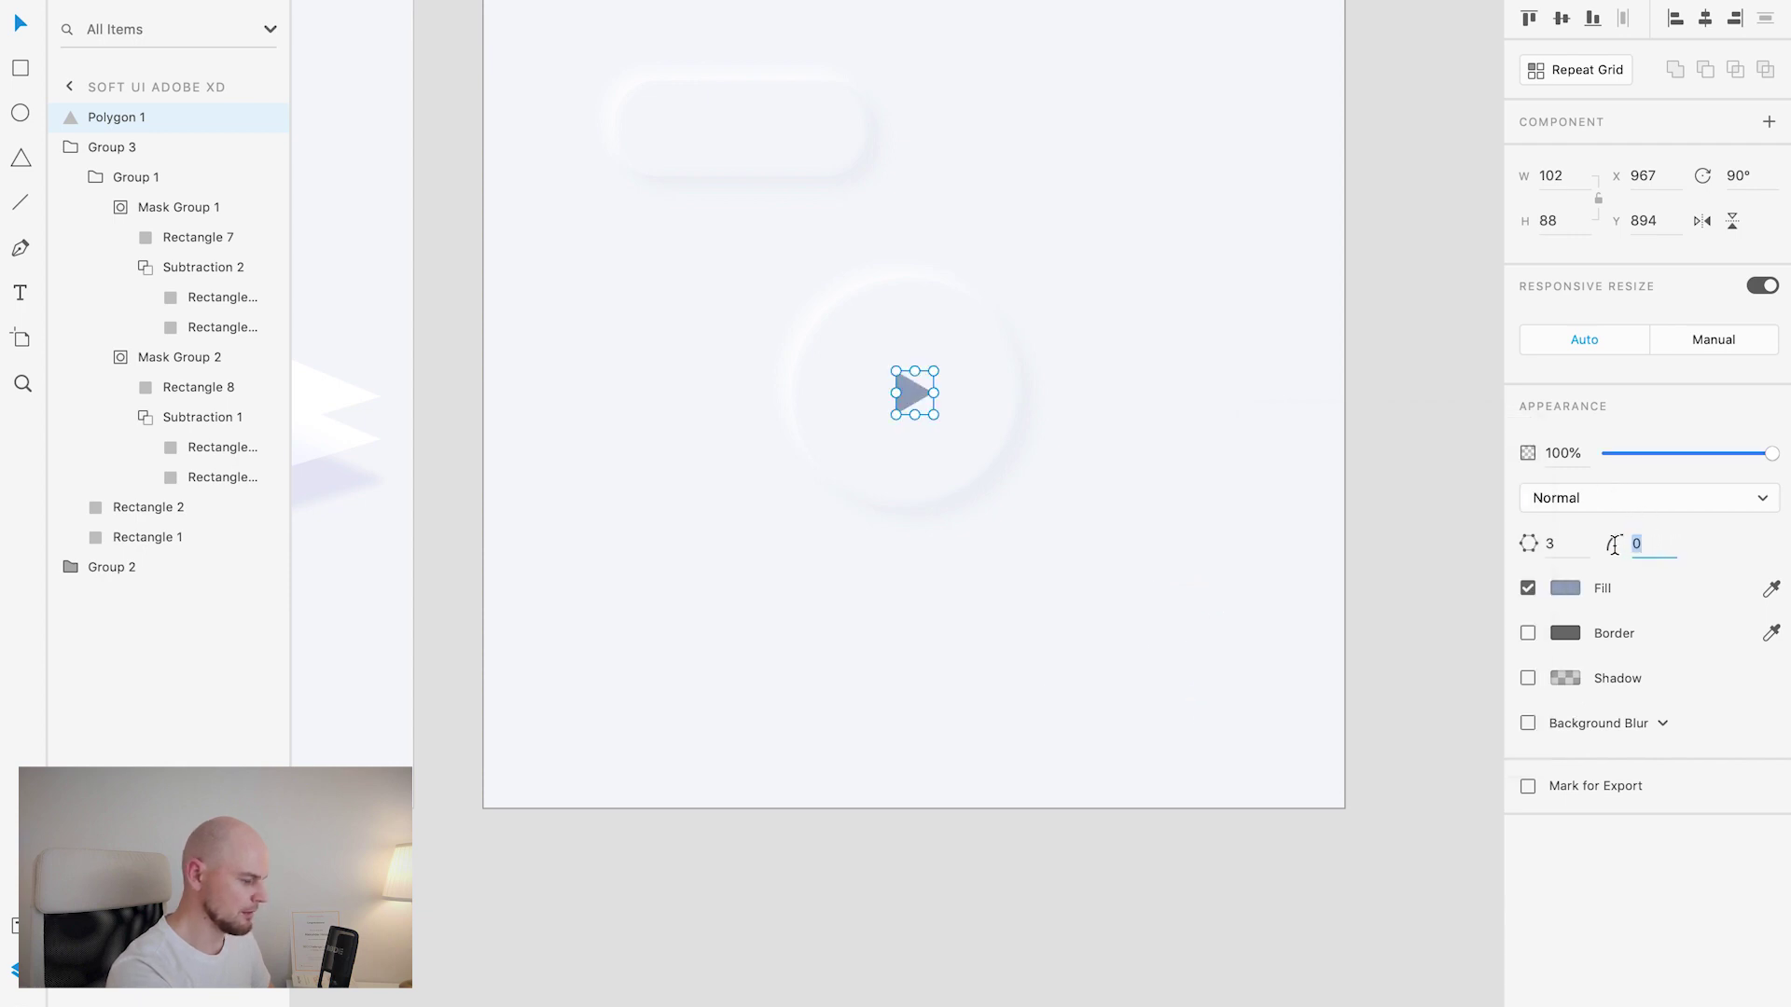
type("2")
key("Return")
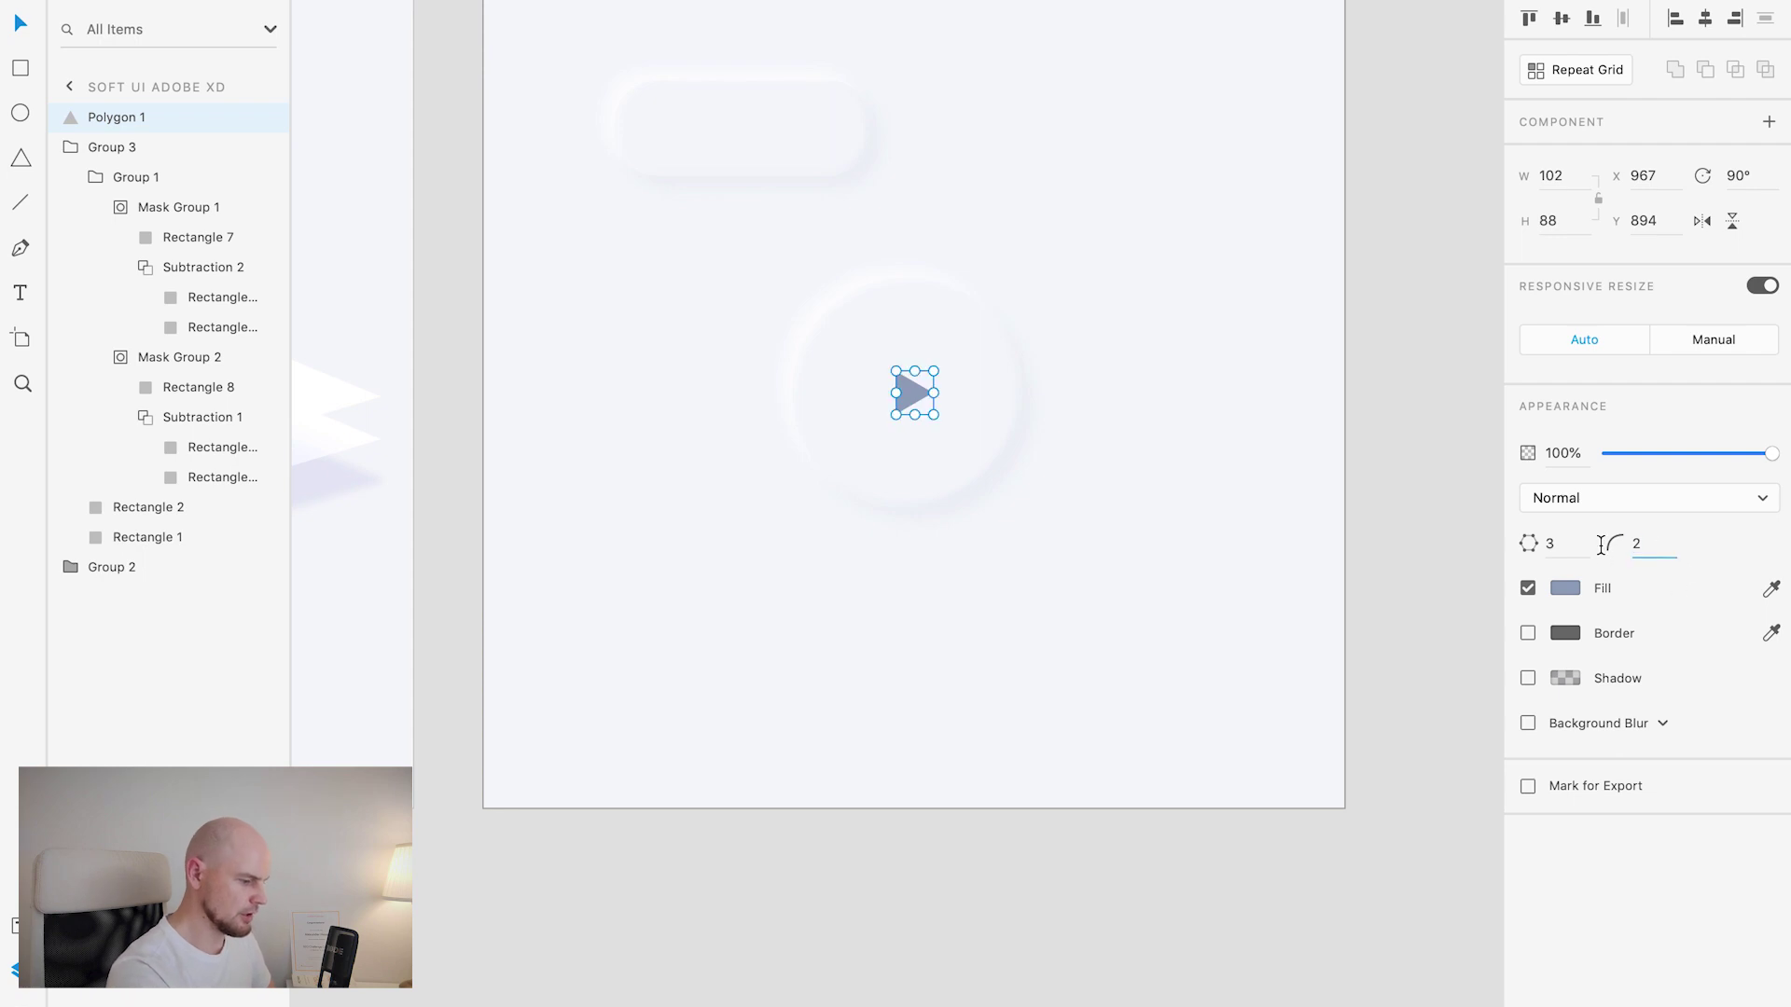
left_click(1639, 544)
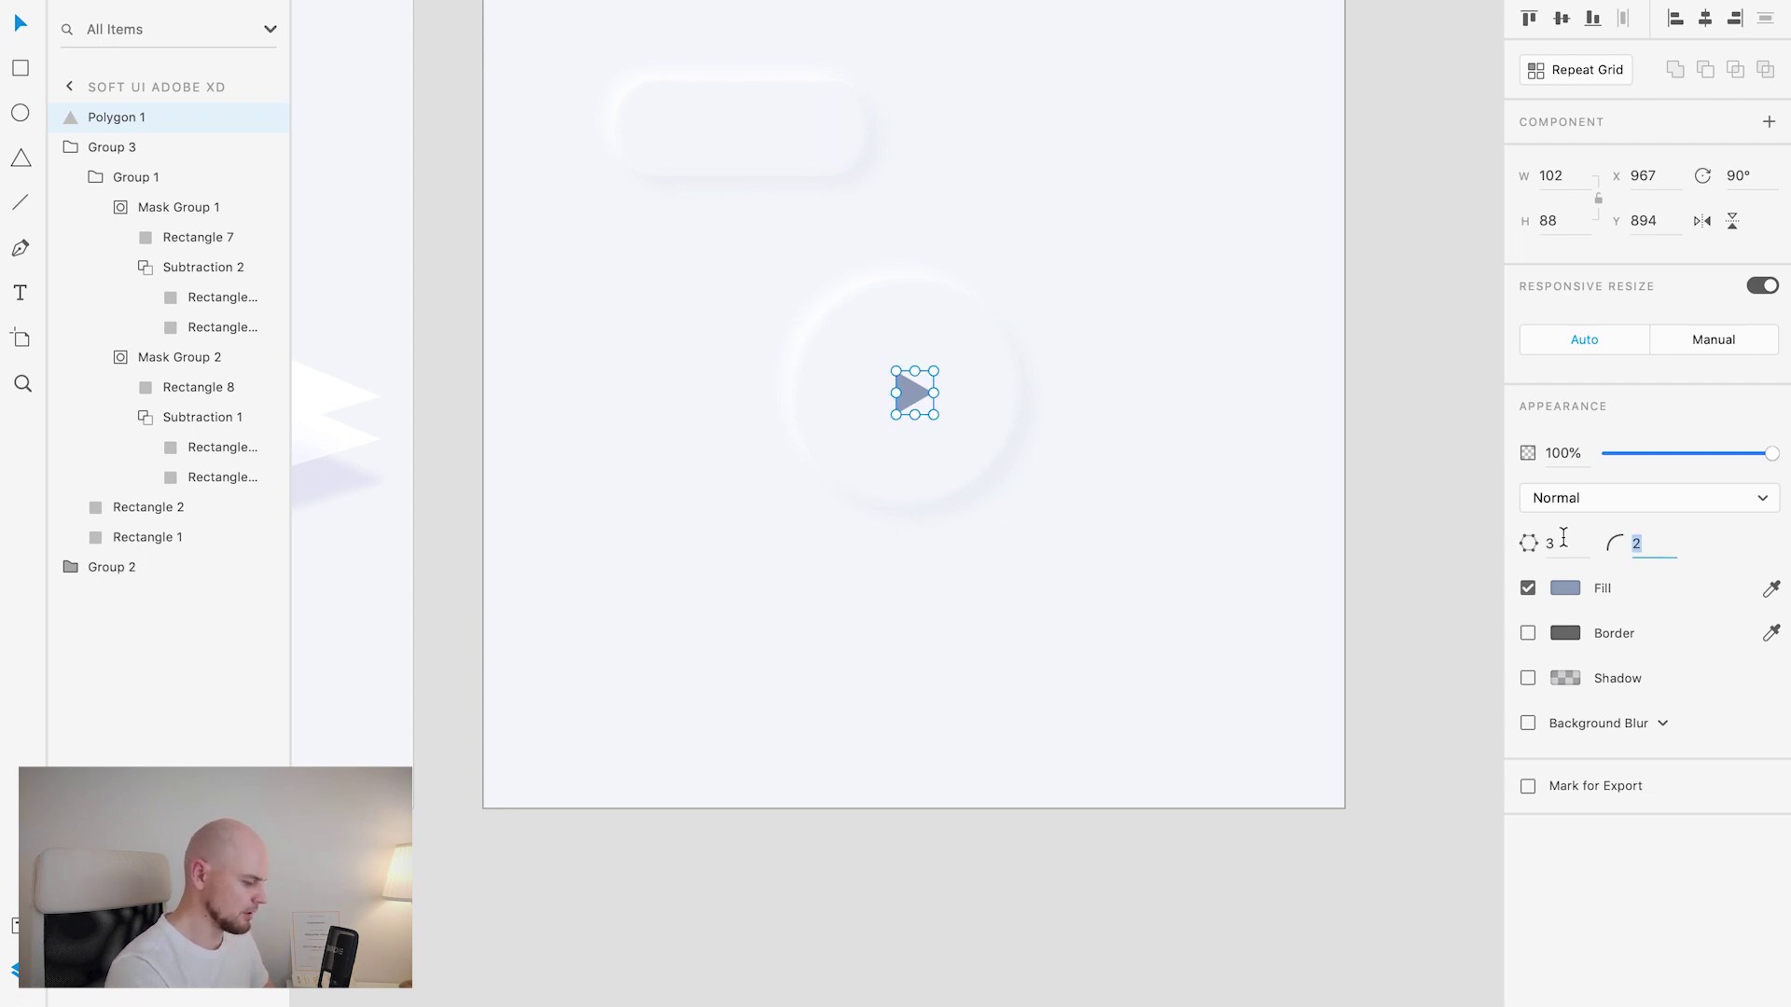
type("20")
key("Return")
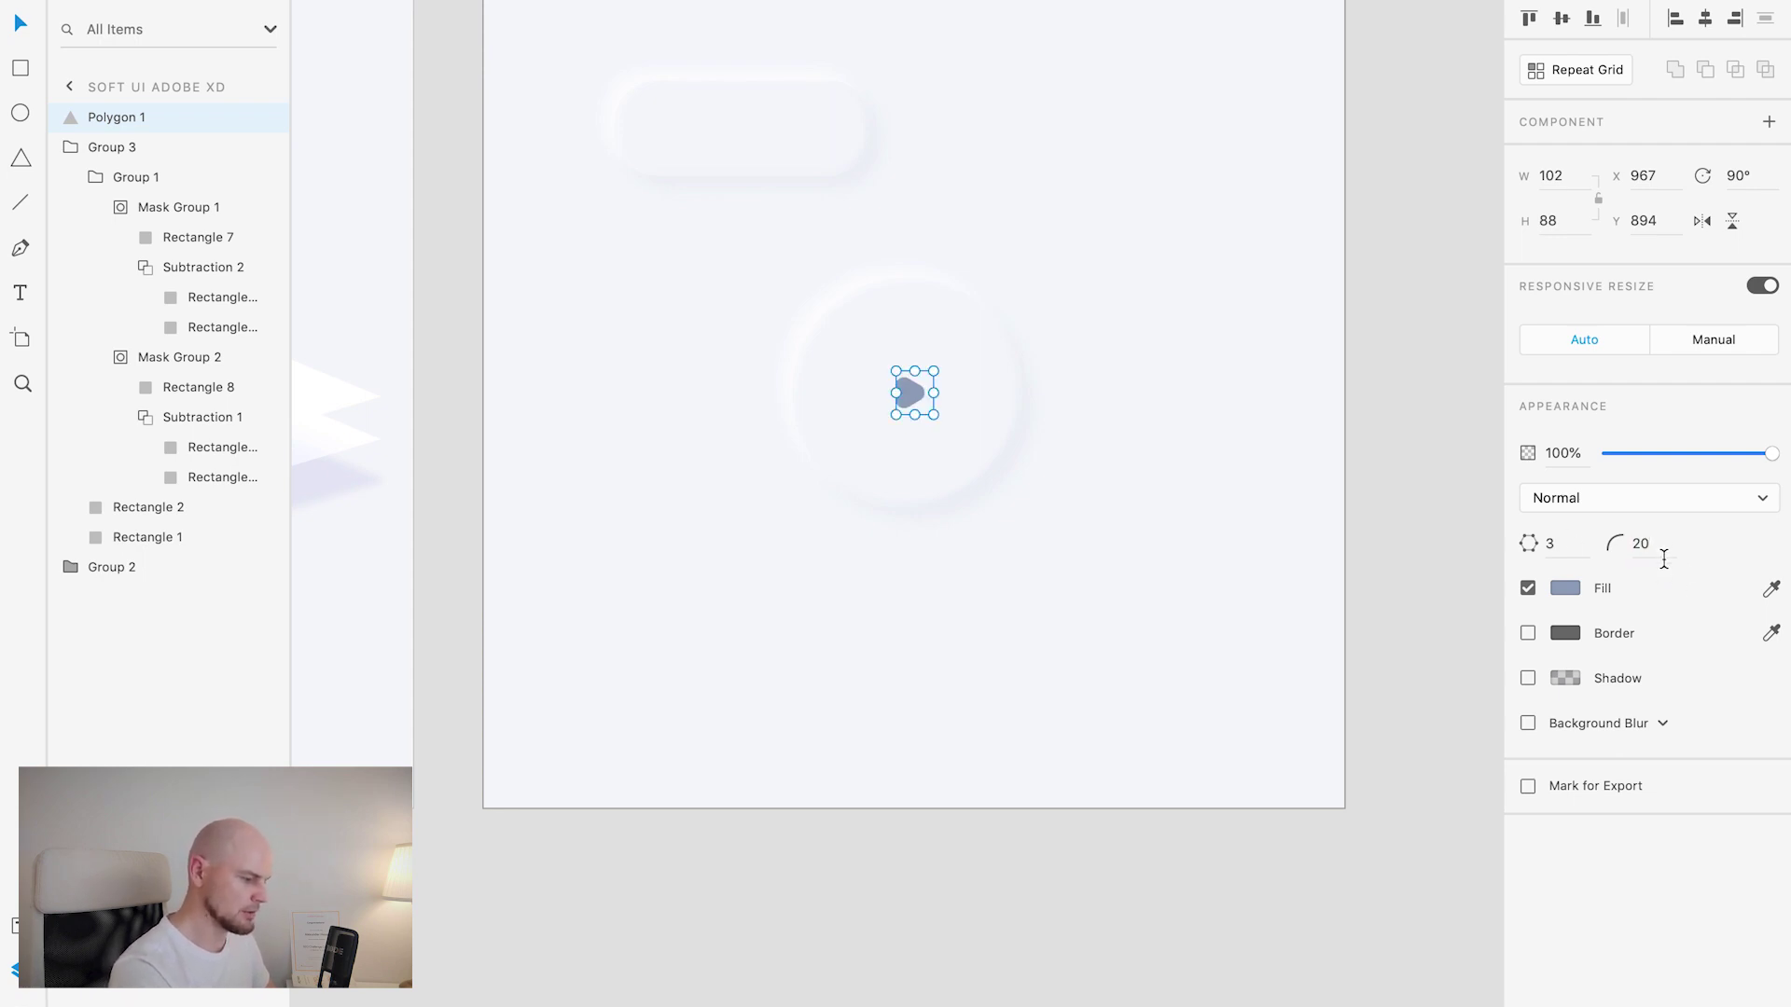
left_click(1646, 547)
type("10")
key("Return")
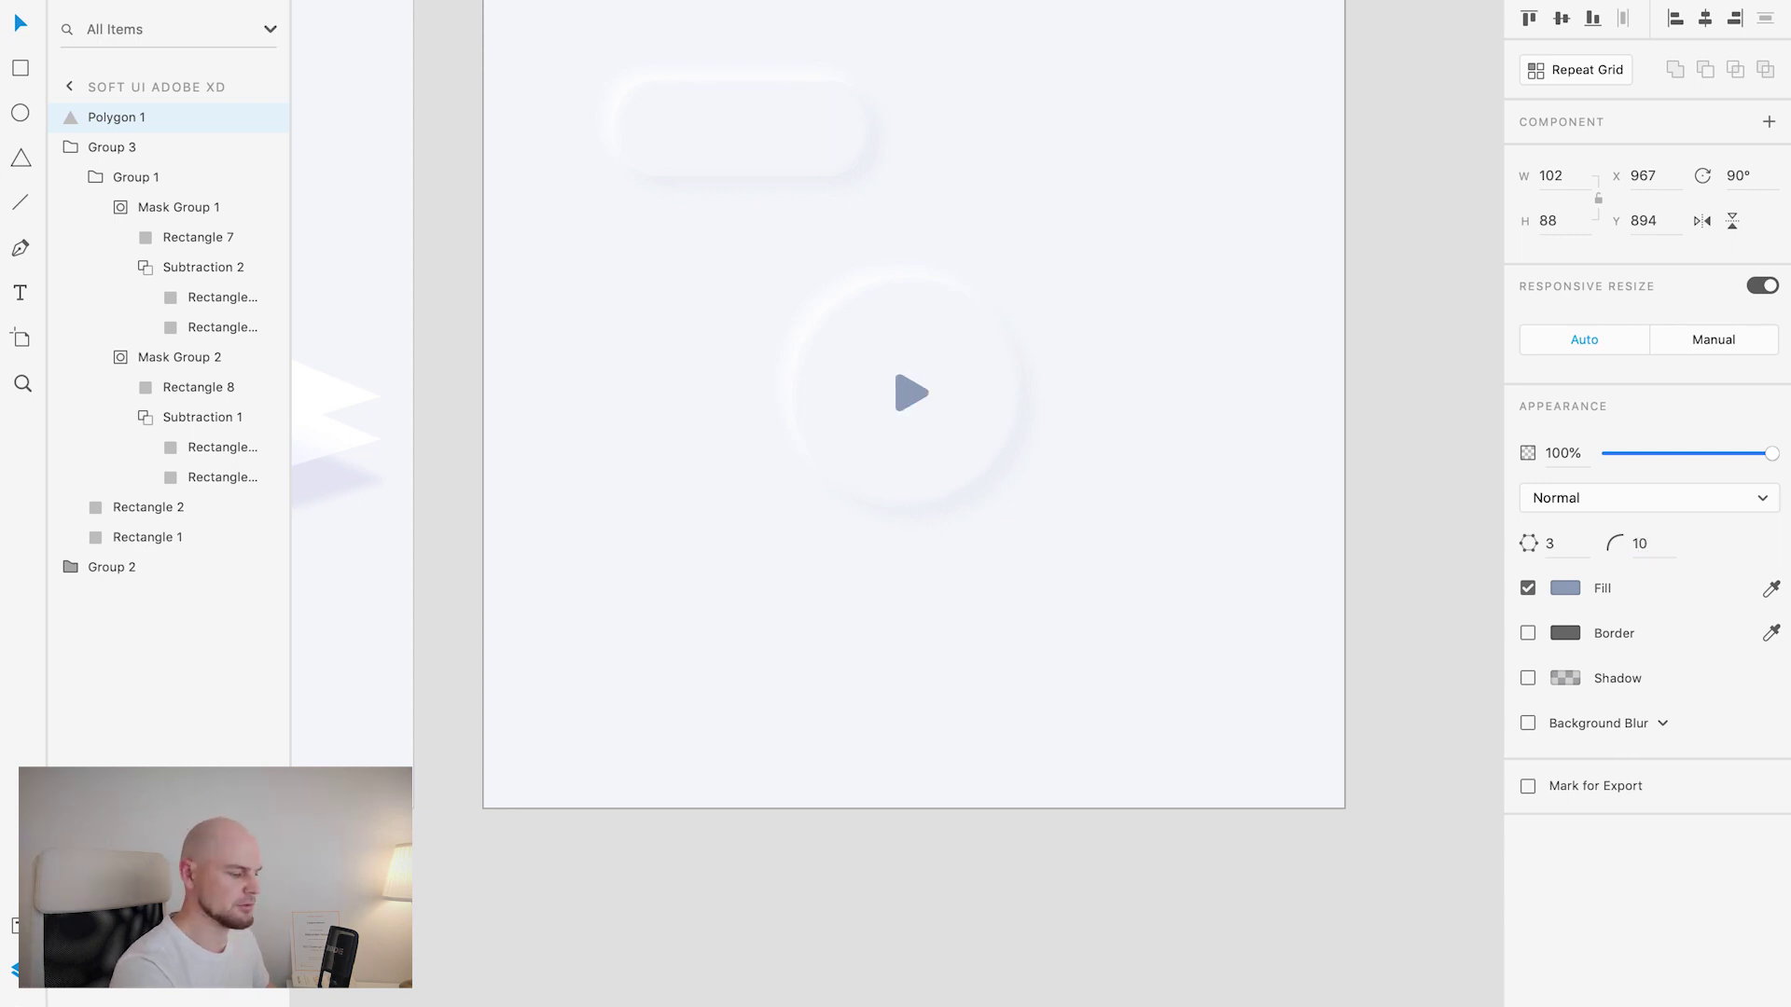
Step: Shift the play triangle horizontally inside the round button to X 959, Y 894, then deselect it
left_click(961, 407)
double_click(915, 394)
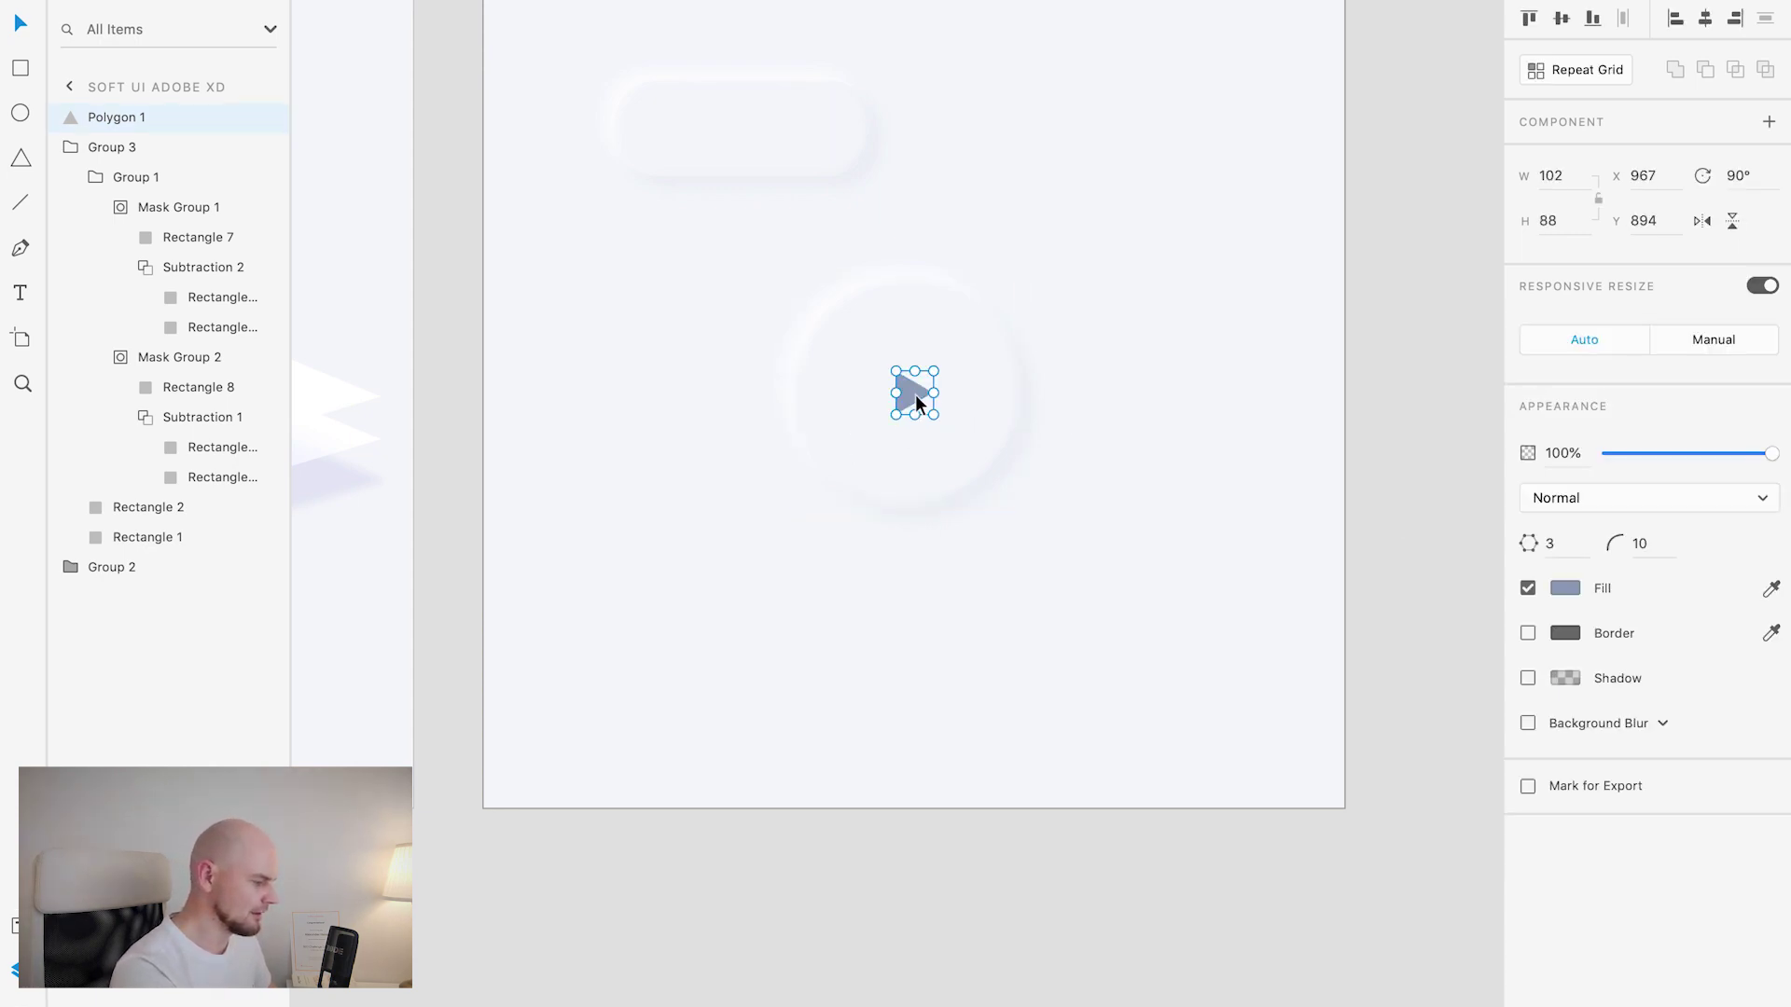
left_click_drag(908, 391, 905, 391)
key("Right")
key("Right")
key("Right")
key("Right")
key("Right")
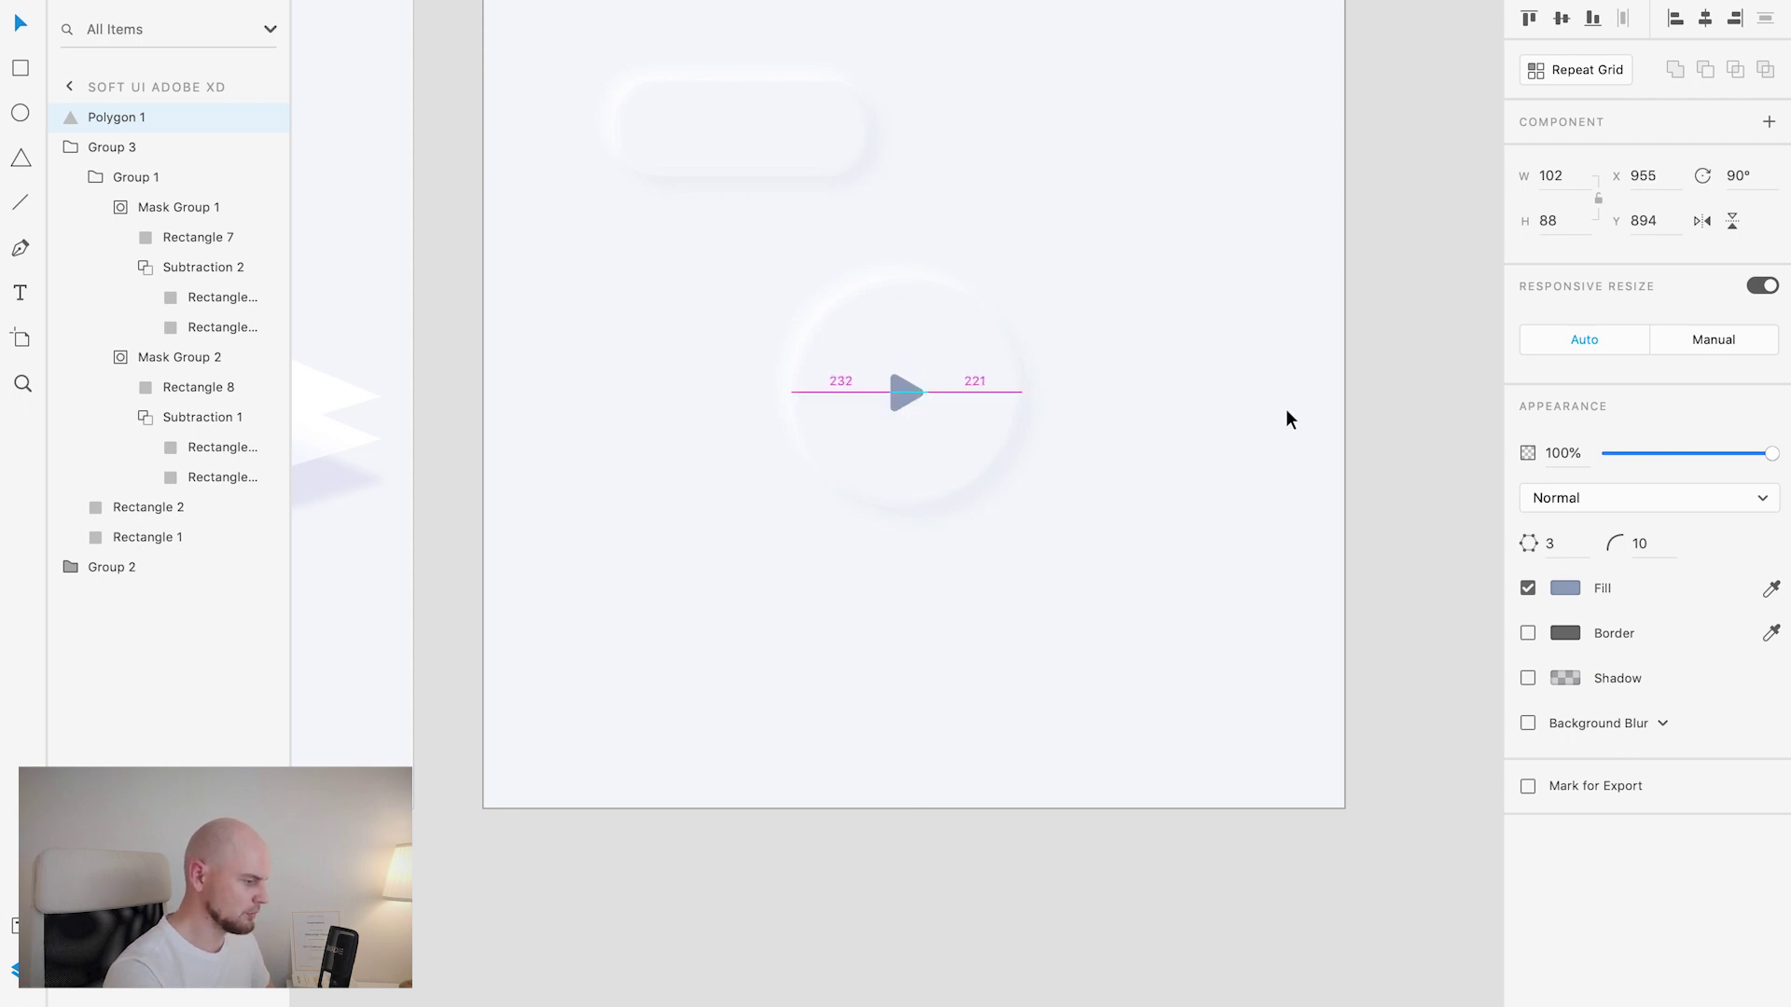
key("Right")
key("Right")
key("Right")
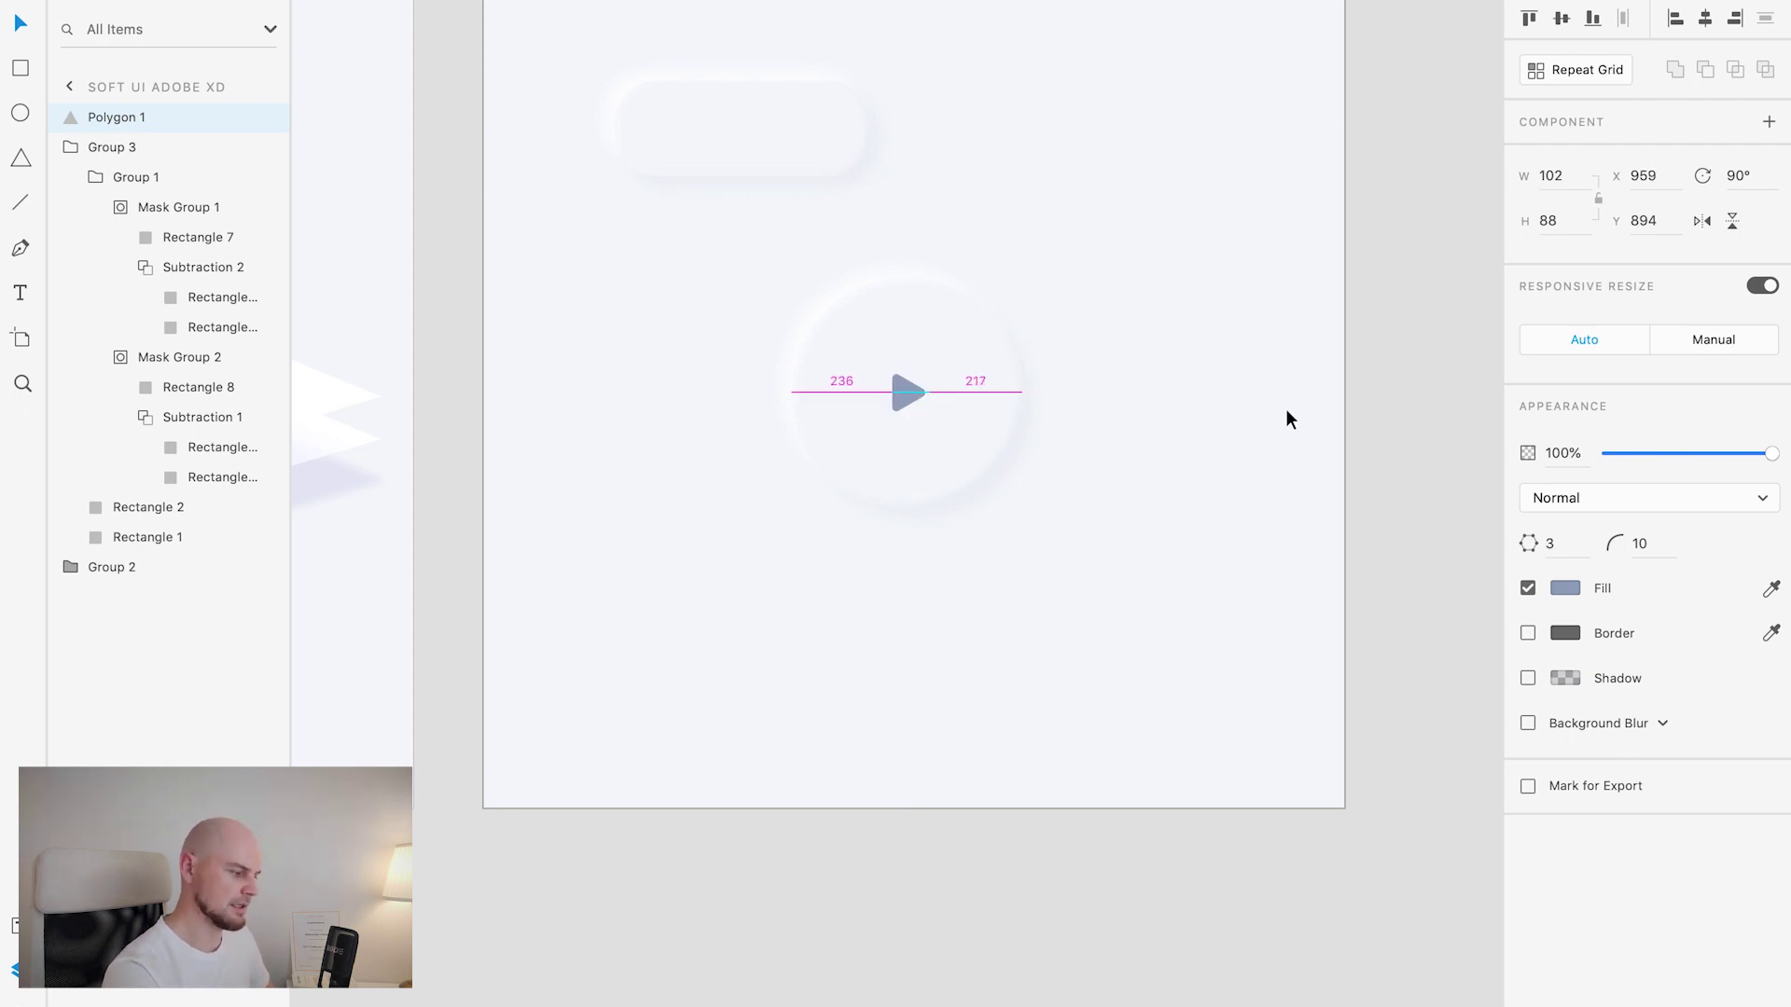
left_click(1284, 410)
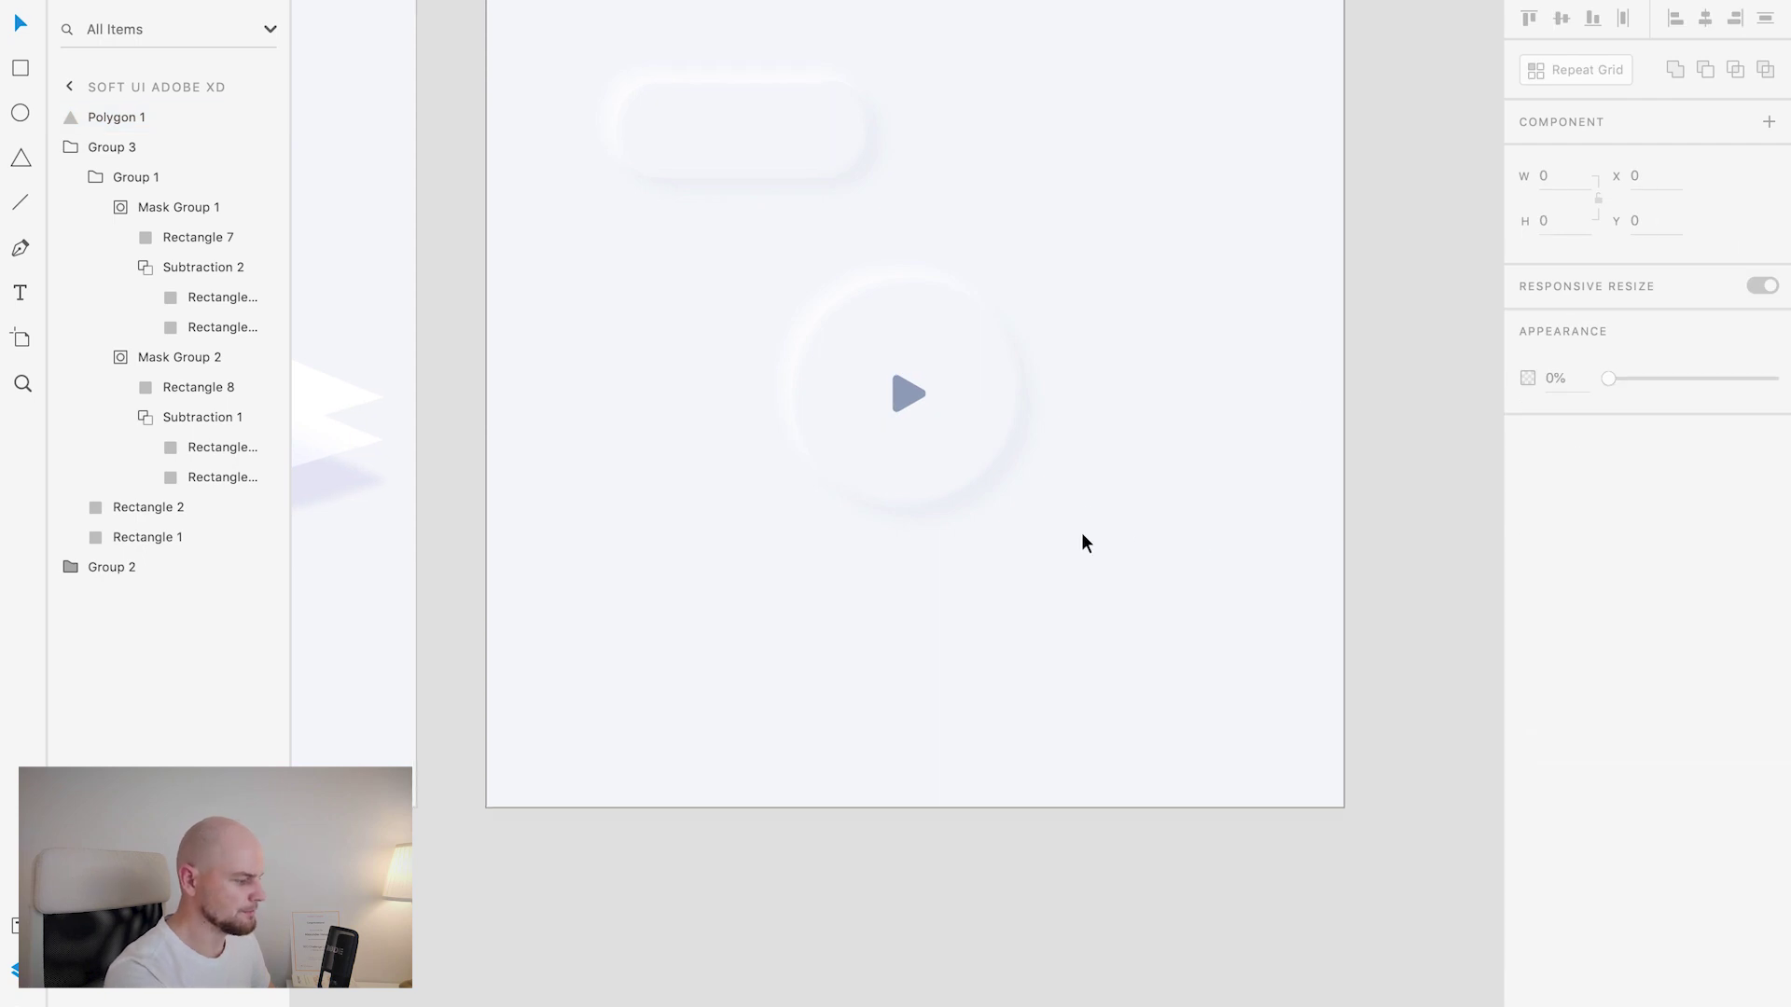
Step: Delete the pill-shaped group above the round button
scroll(1082, 533, "down", 1)
left_click(872, 213)
left_click(968, 244)
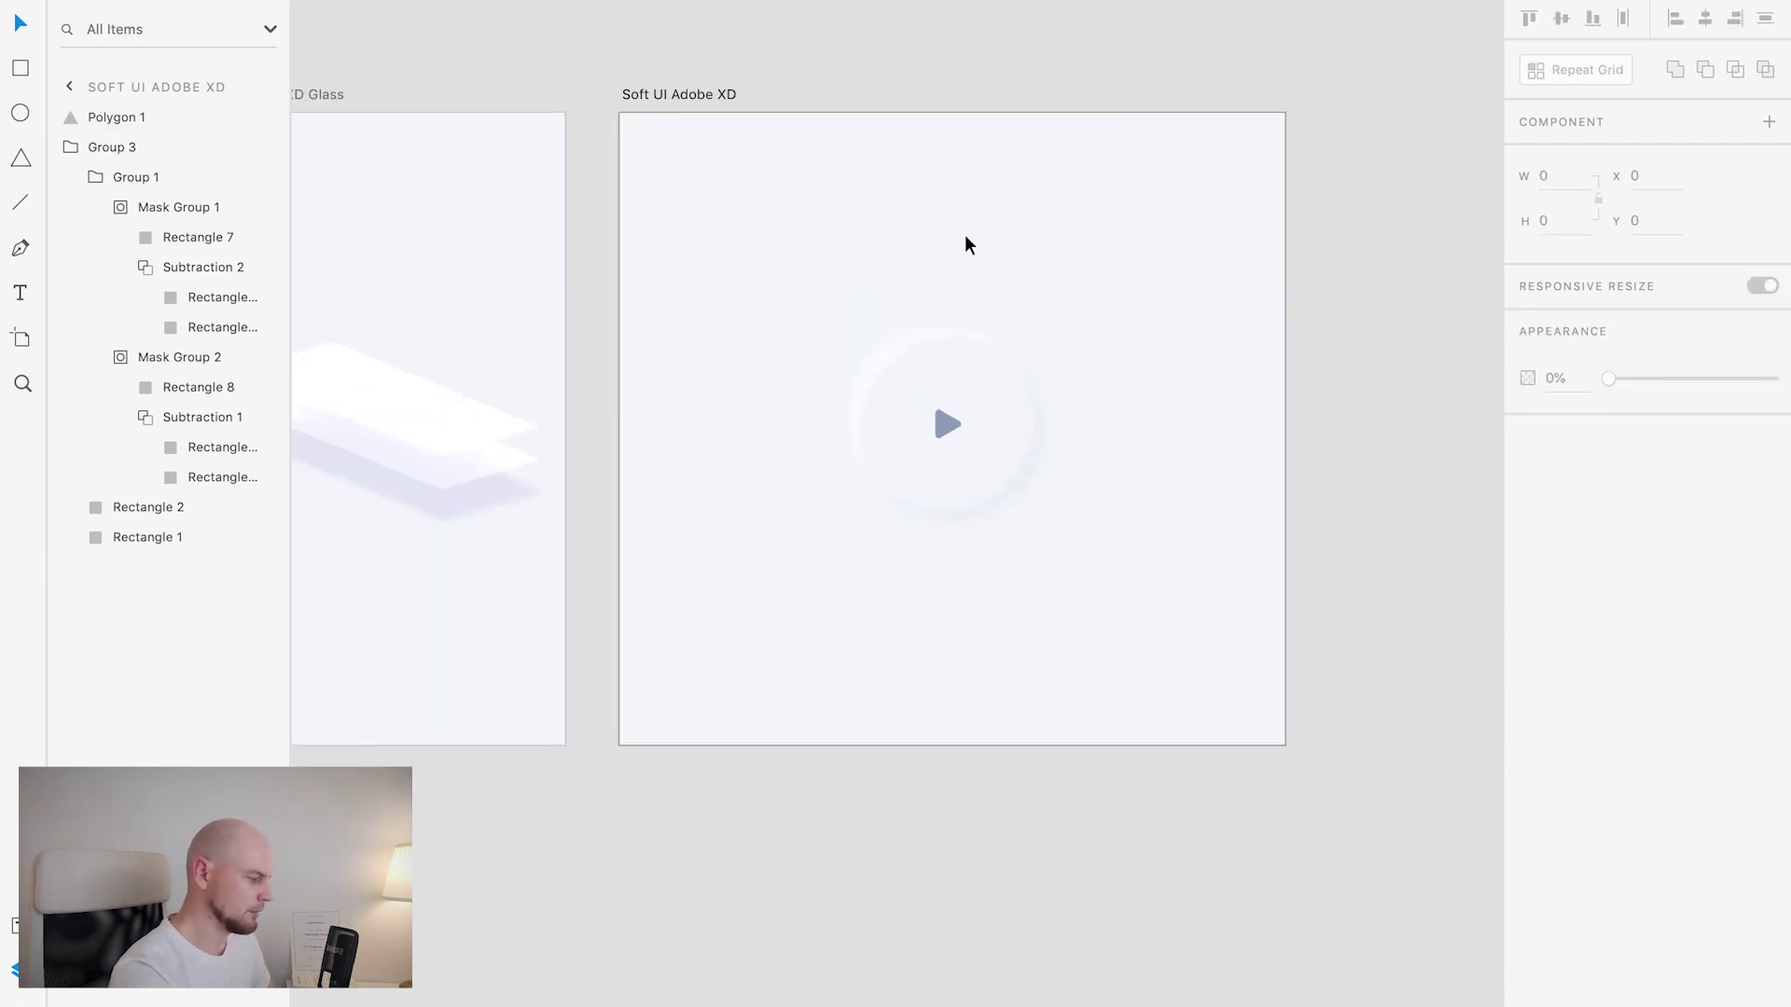
Step: Move the round button together with its play icon to the artboard's lower centre, placing the button at about X 740, Y 1153
left_click(995, 372)
left_click_drag(1100, 431, 1015, 568)
left_click(1092, 403)
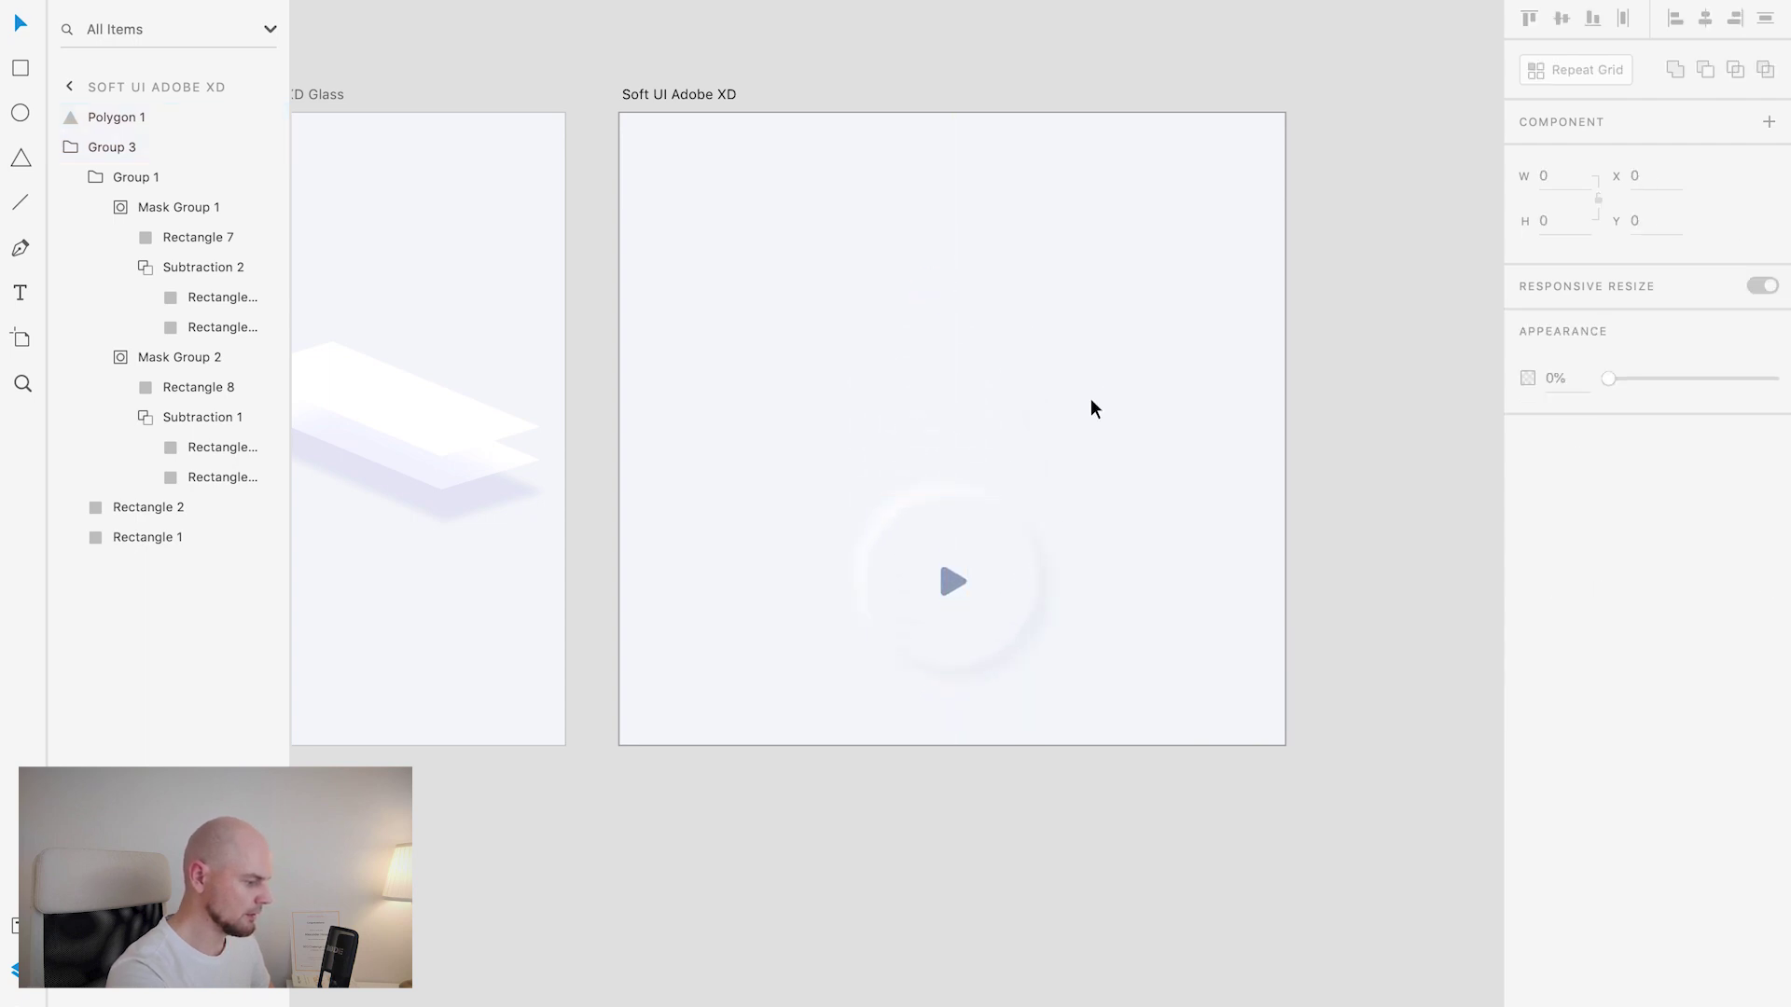
Step: Group the round button with its play icon and scale the group down proportionally around its centre
left_click(978, 533)
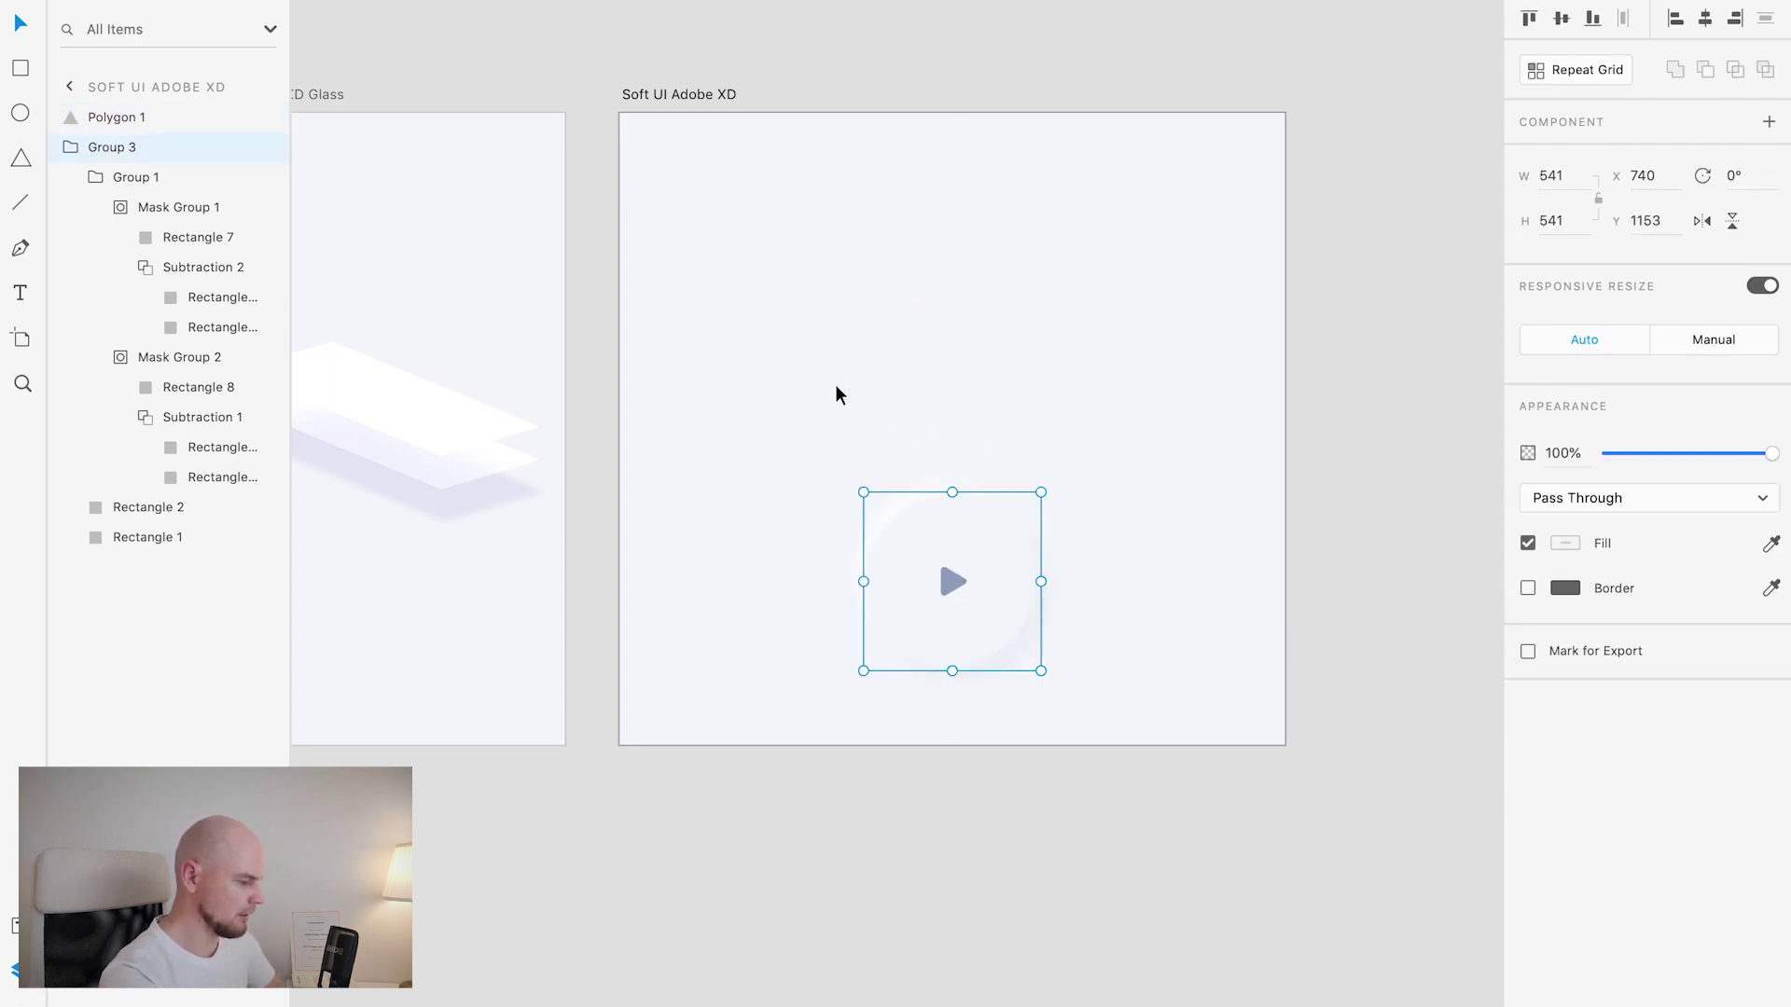
left_click_drag(823, 376, 1048, 688)
key("super+g")
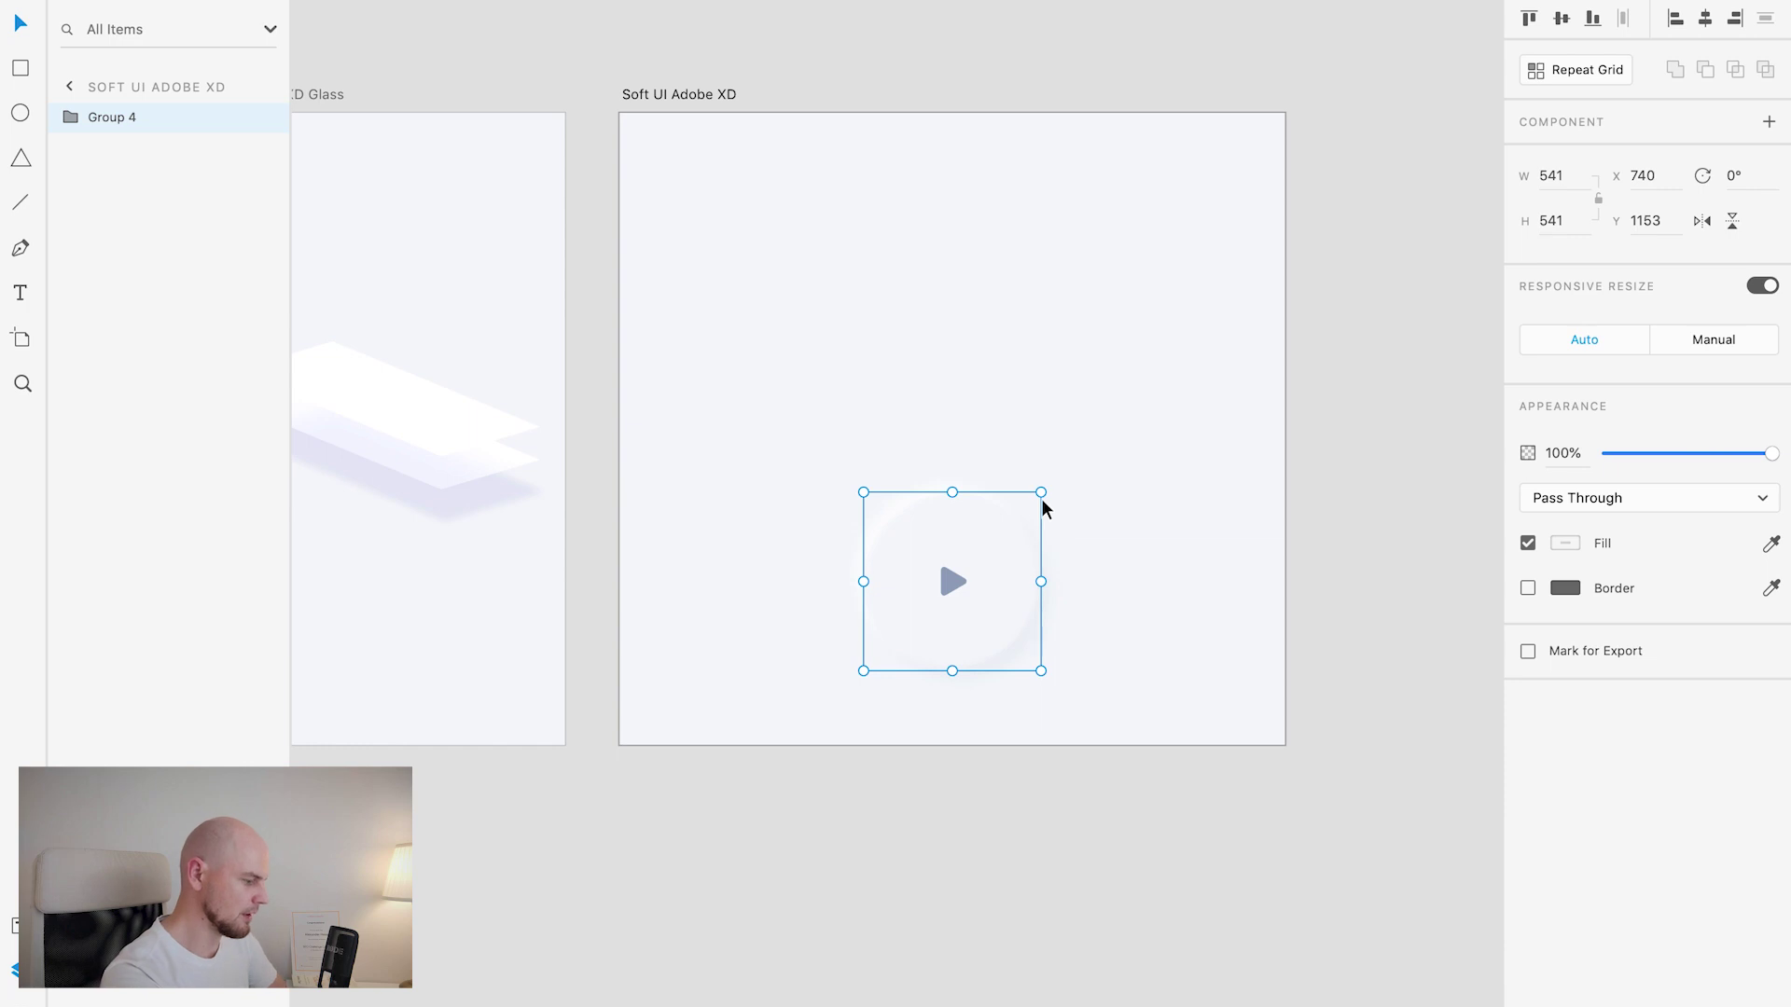
left_click_drag(1042, 491, 1016, 524)
left_click(1171, 532)
Step: Enlarge the play triangle inside the group proportionally to about 86 × 76
double_click(954, 579)
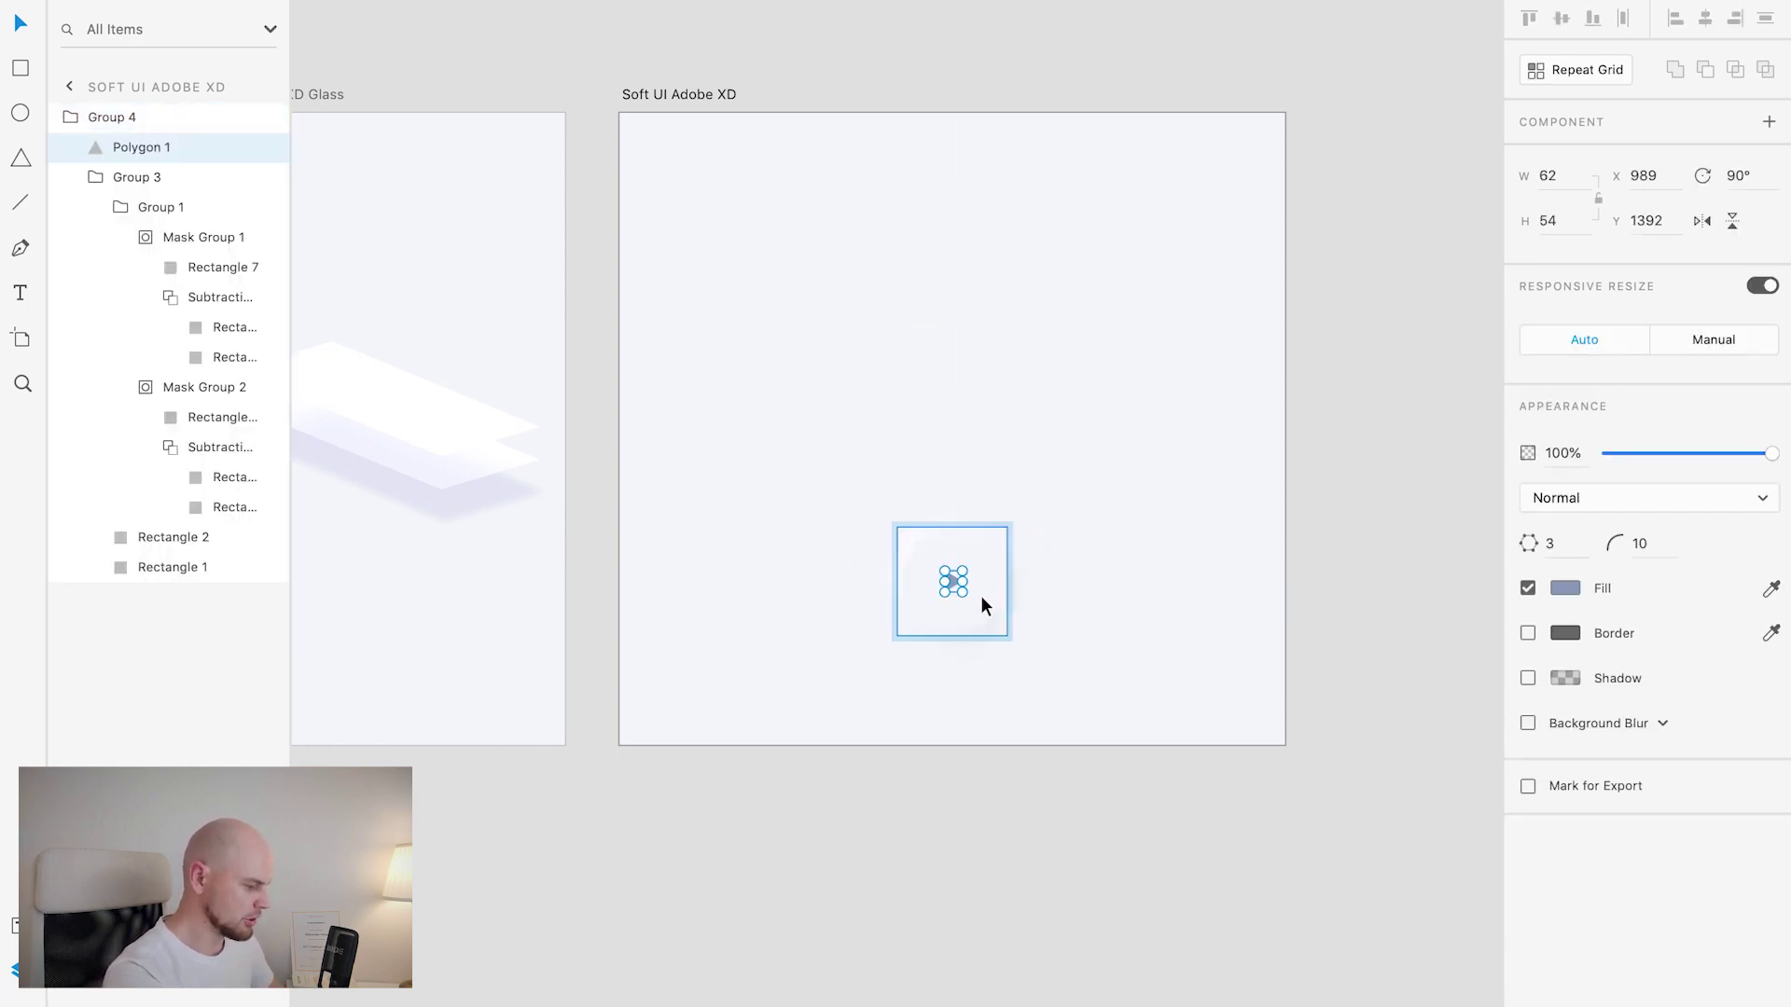
mouse_move(958, 586)
left_mouse_down()
mouse_move(973, 604)
mouse_move(959, 597)
left_mouse_up()
left_click(1112, 584)
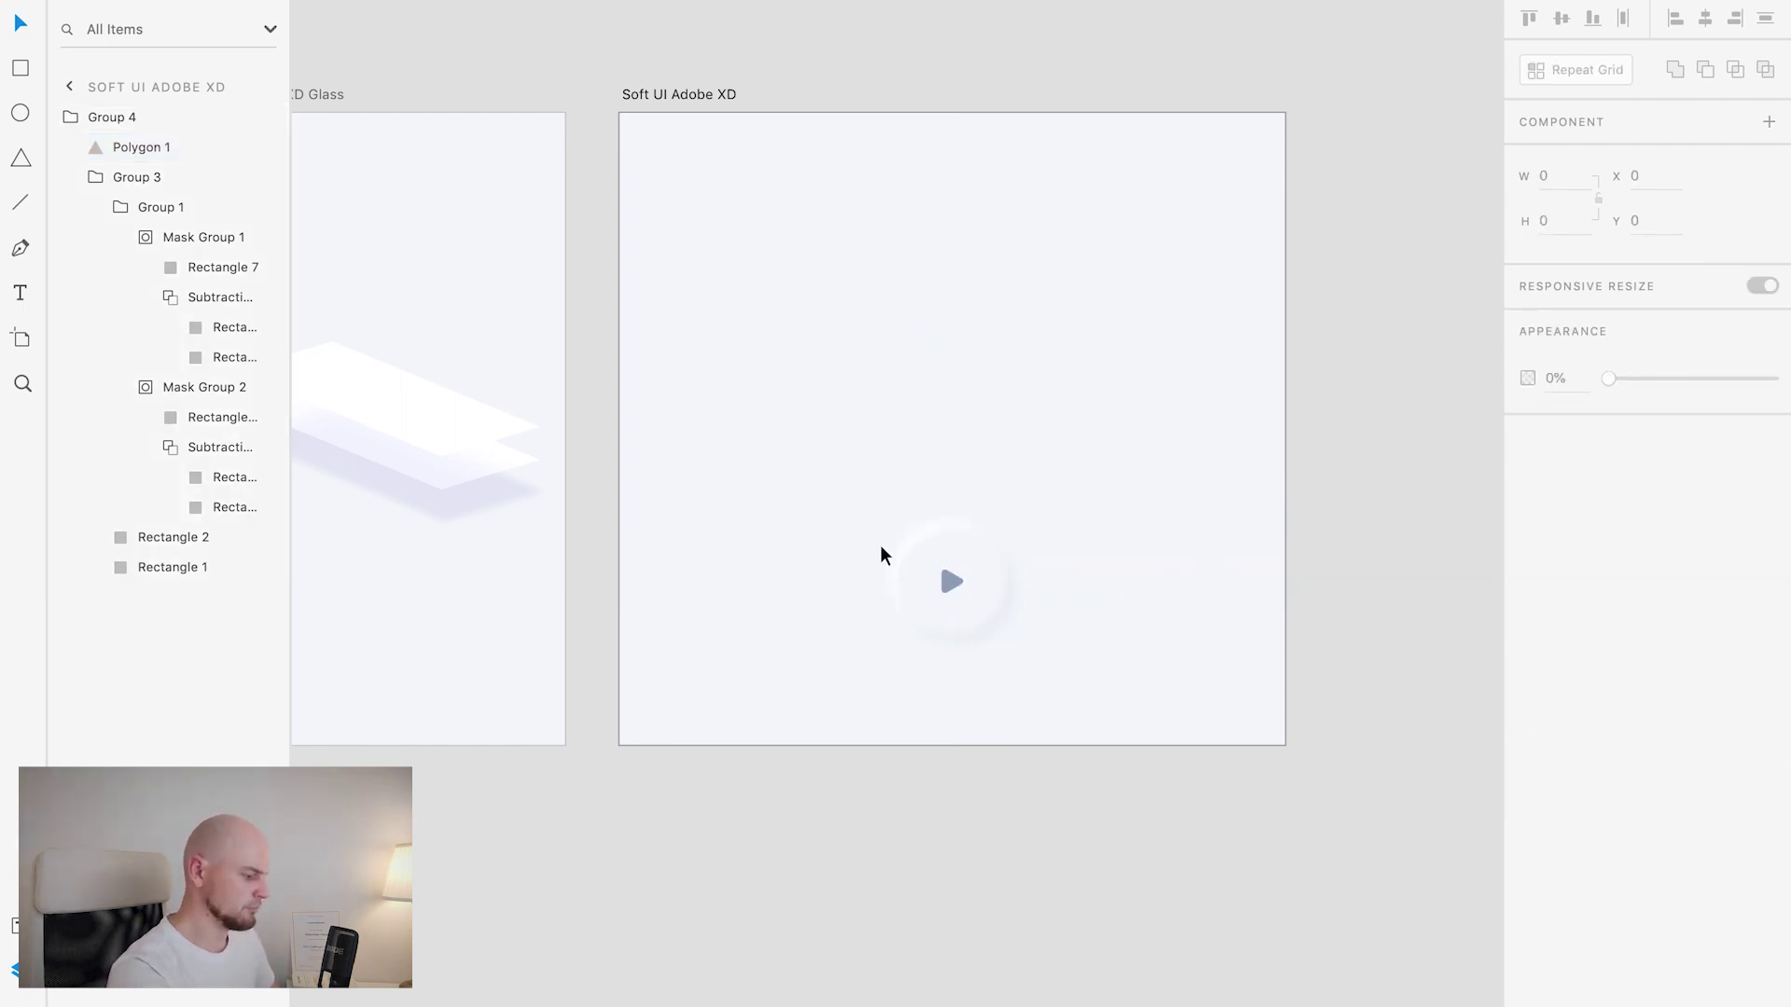
Step: Duplicate the play triangle twice to the right of the round button as an overlapping pair, the outer copy at about X 1379, Y 1380
double_click(949, 582)
left_click_drag(948, 580, 1089, 584, "alt")
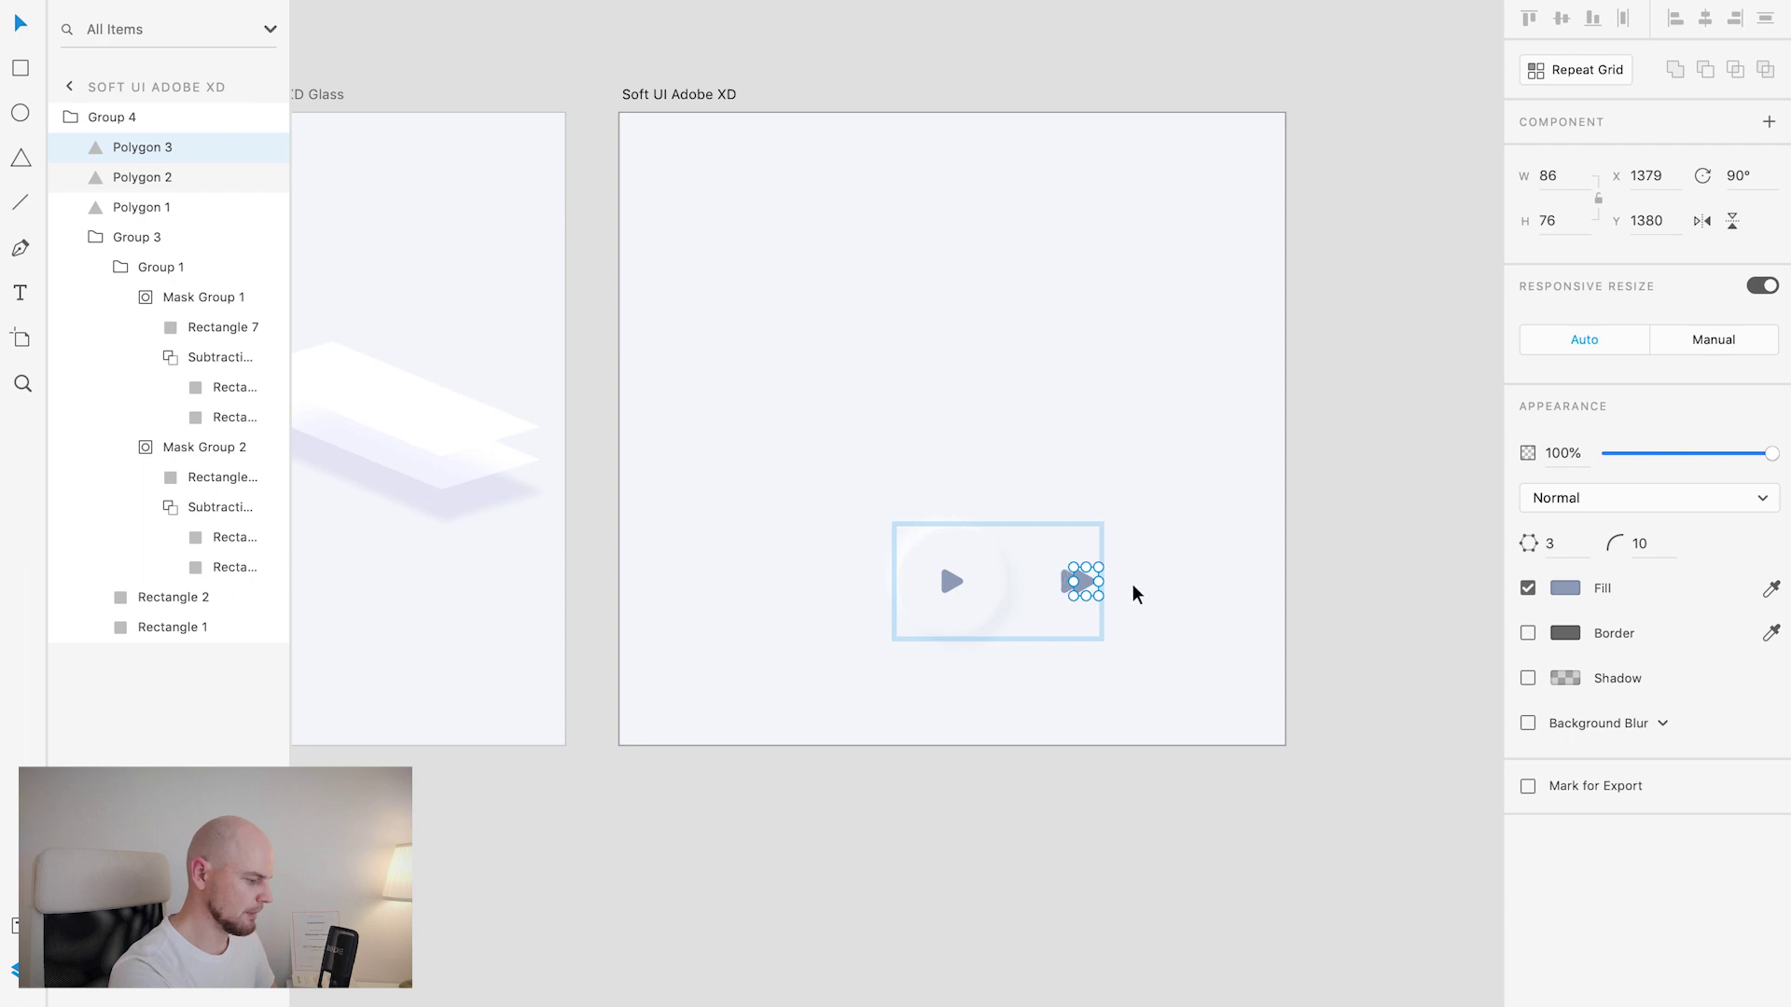
left_click(1095, 604)
left_click_drag(1095, 603, 1055, 579)
key("ctrl+z")
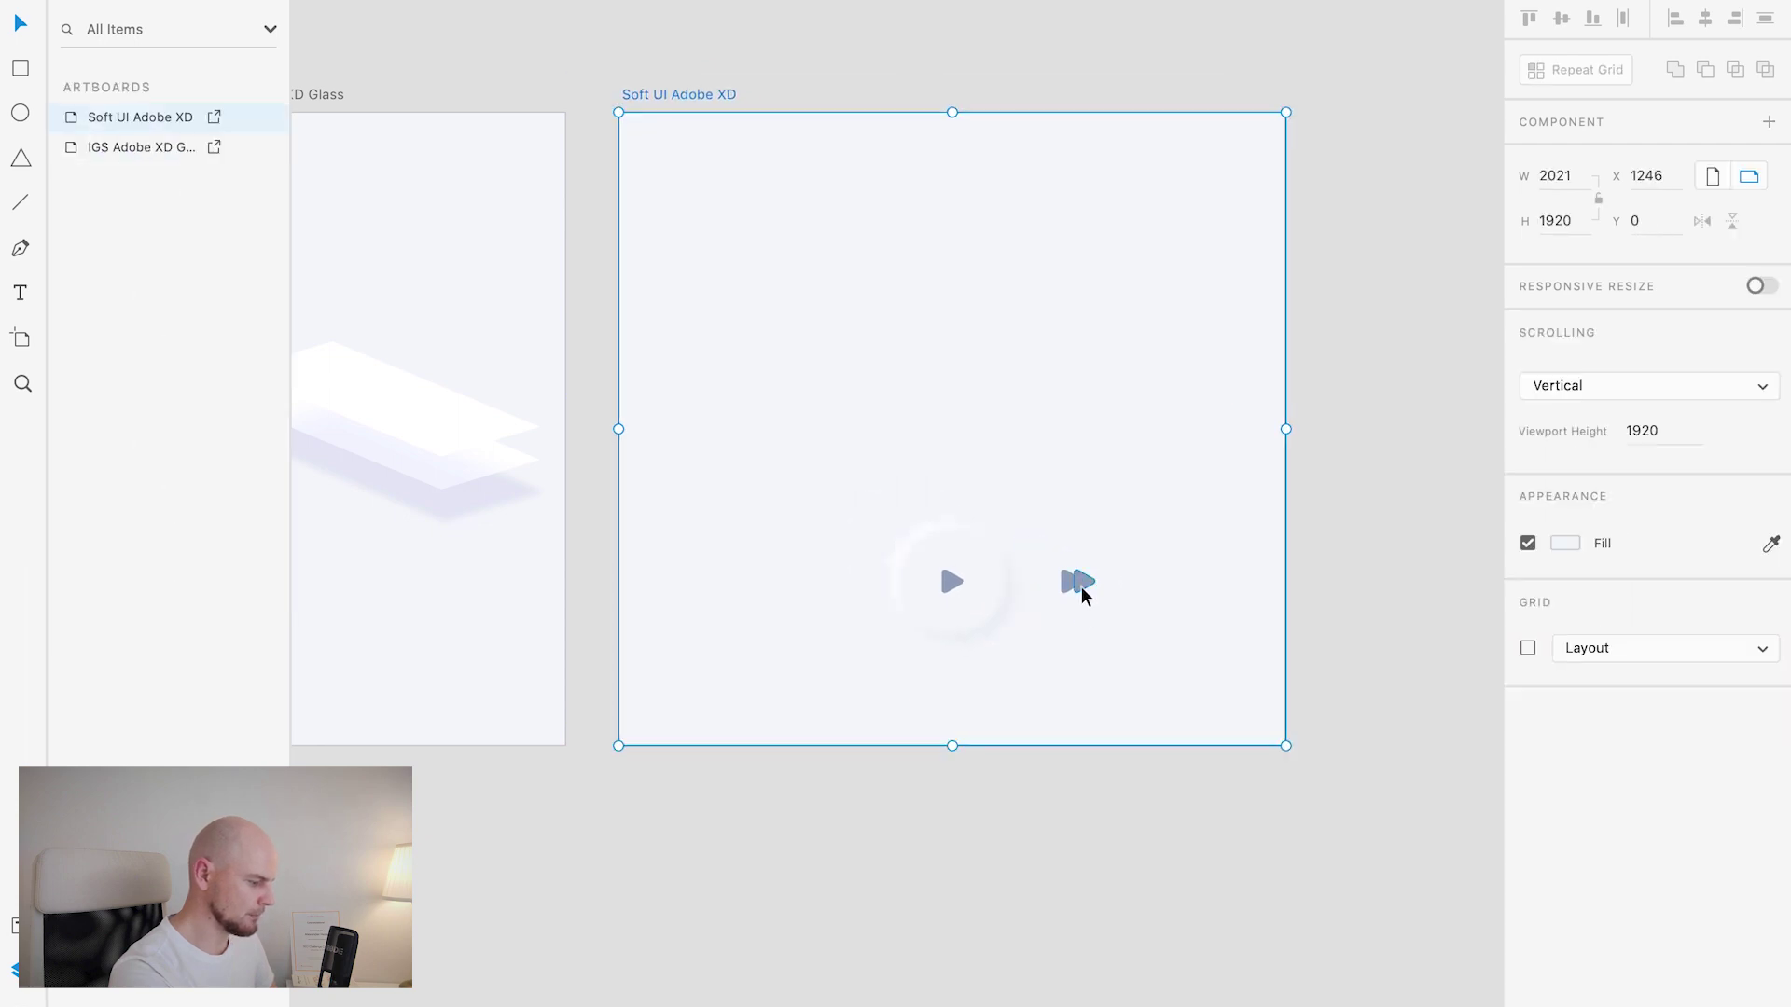
Step: Group the two overlapping triangles, Polygon 2 and Polygon 3, into one fast-forward icon
double_click(1077, 584)
scroll(1082, 591, "up", 5)
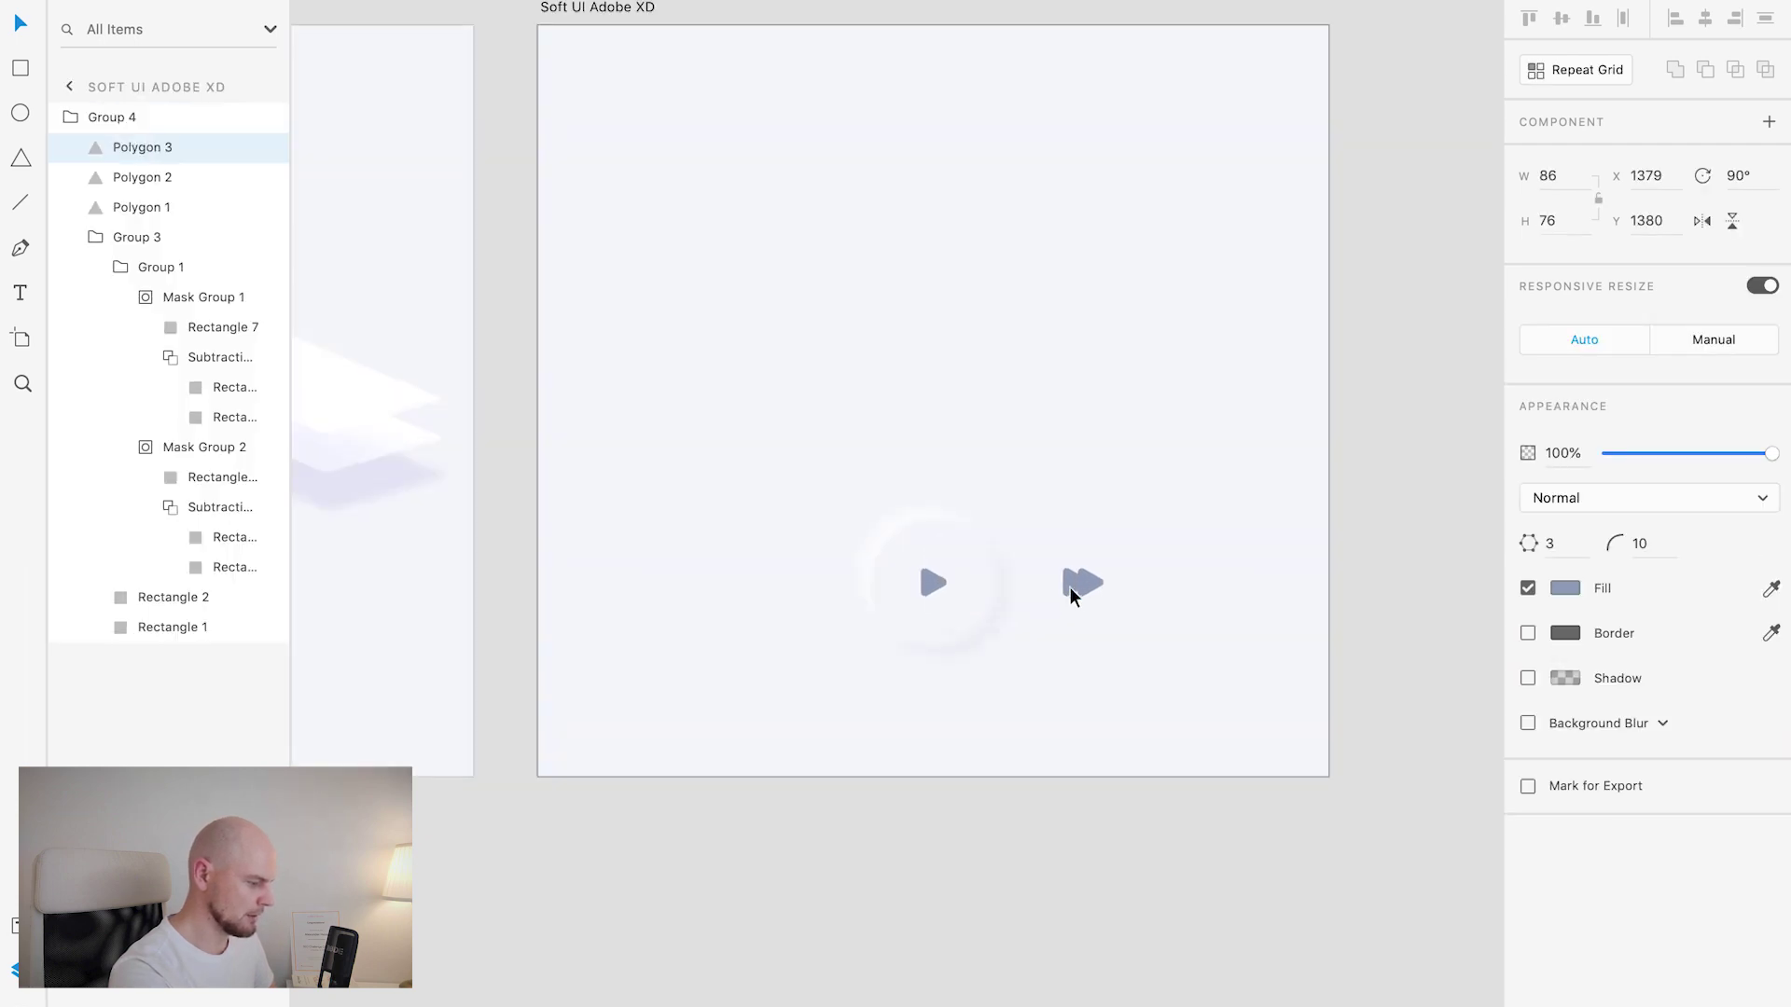
left_click(1065, 589, "shift")
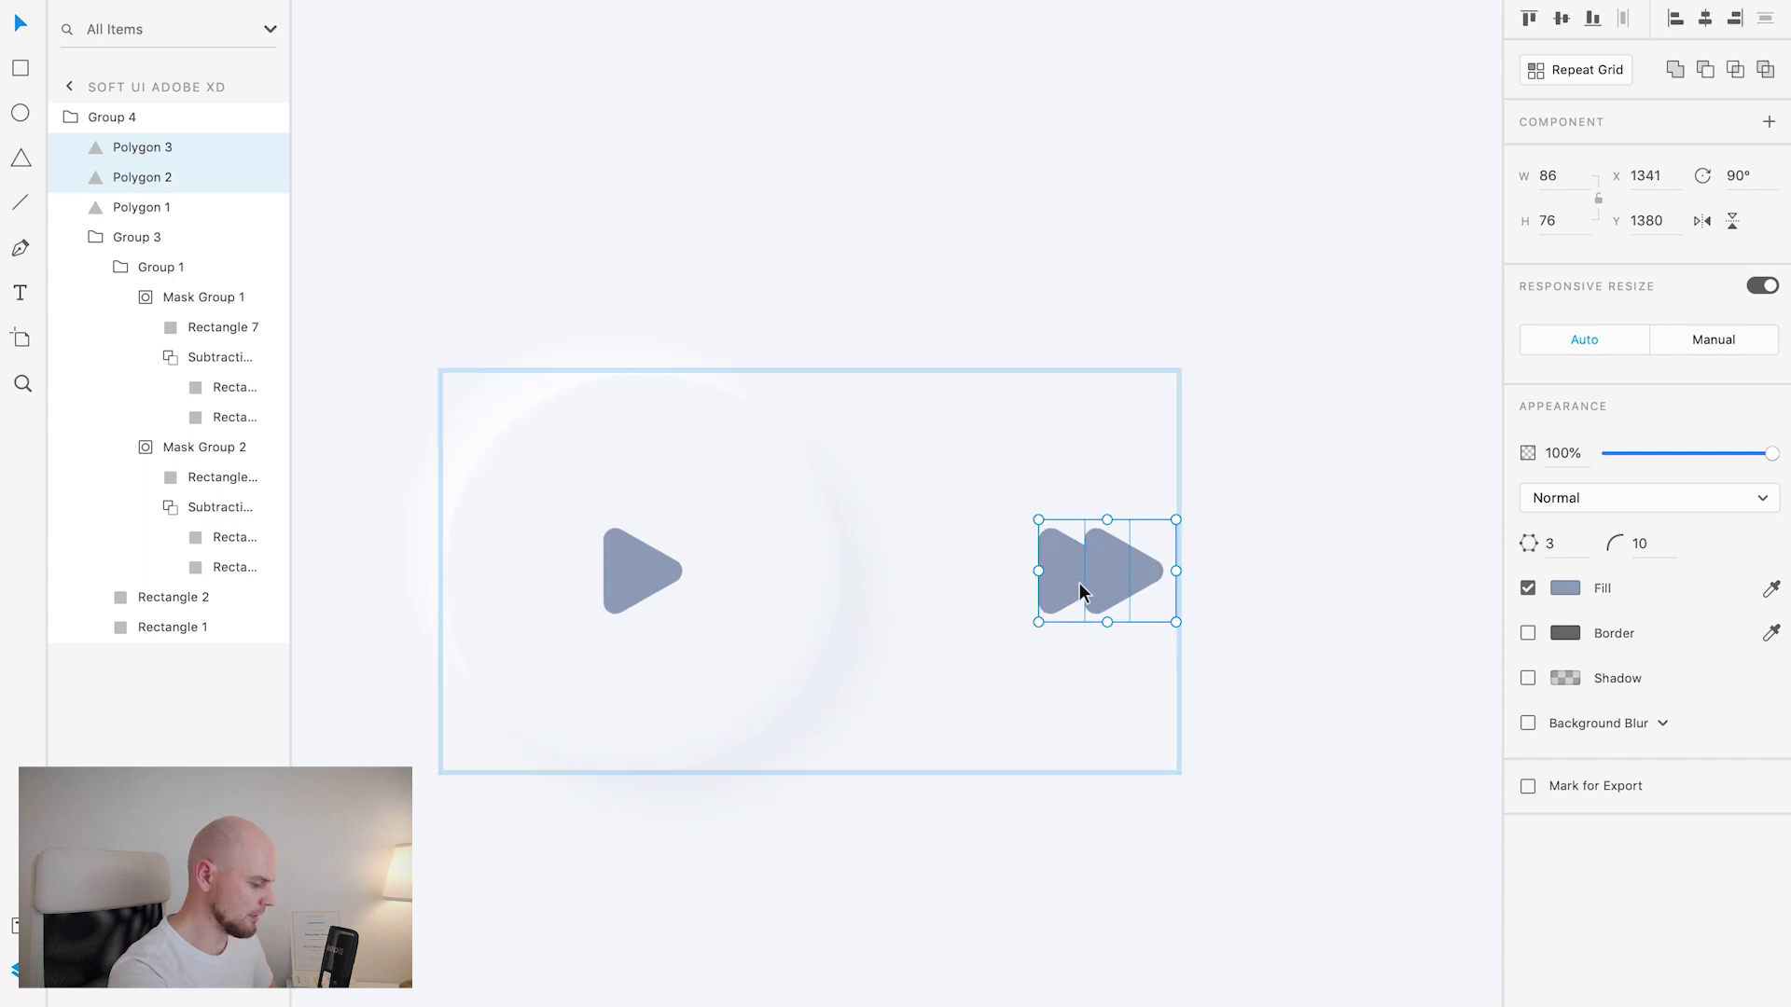
key("ctrl+g")
Step: Duplicate the fast-forward icon to the left of the round button at about X 565, Y 1380 and flip the copy horizontally into a rewind icon
scroll(1064, 583, "down", 3)
left_click_drag(1087, 583, 525, 586)
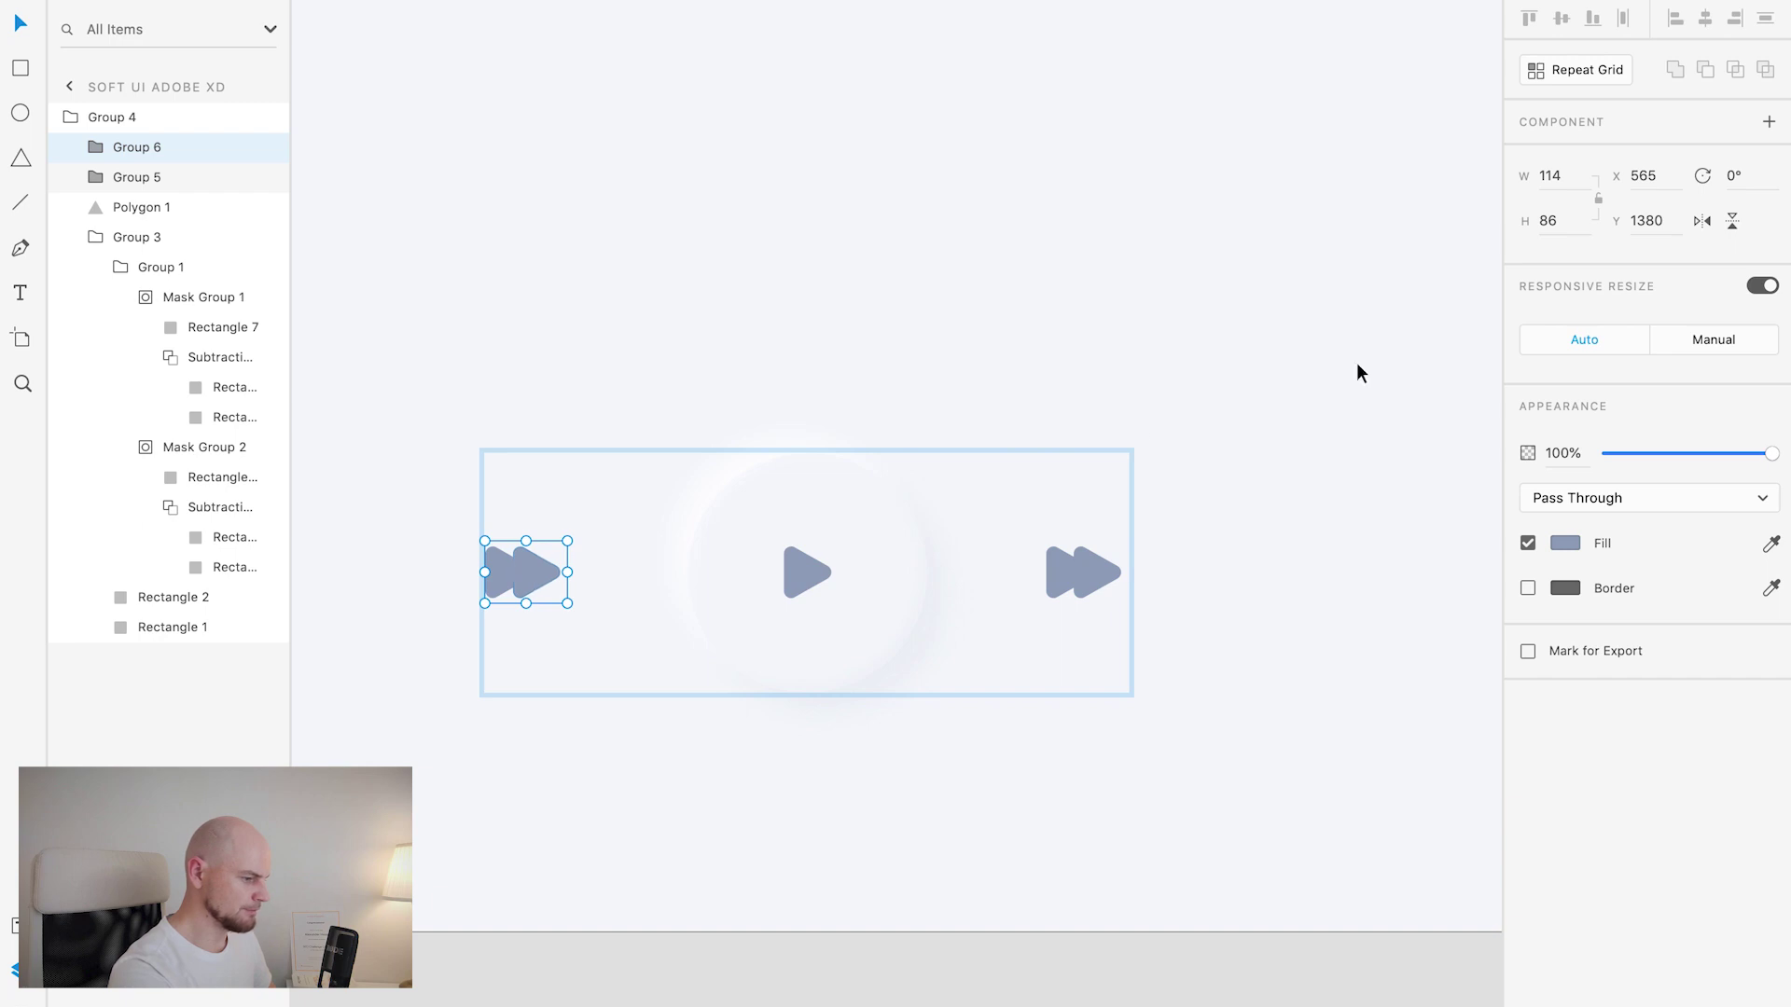
left_click(1702, 221)
left_click(888, 375)
scroll(855, 395, "down", 5)
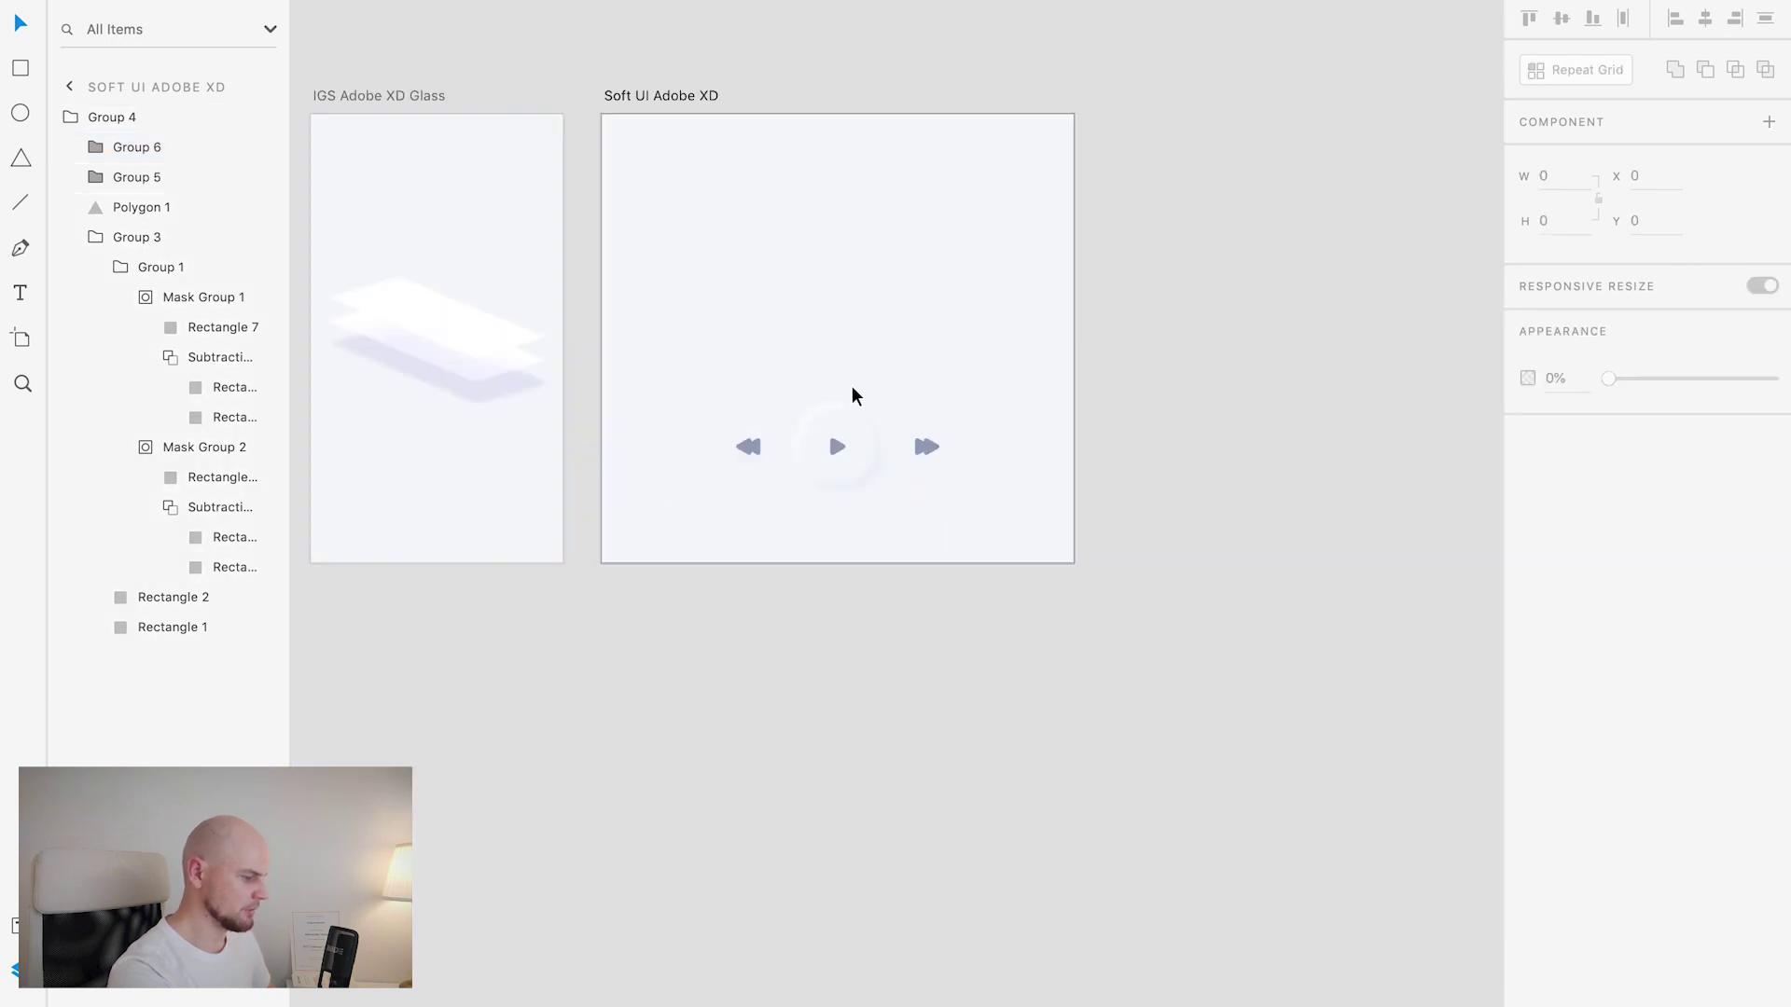
scroll(764, 457, "up", 3)
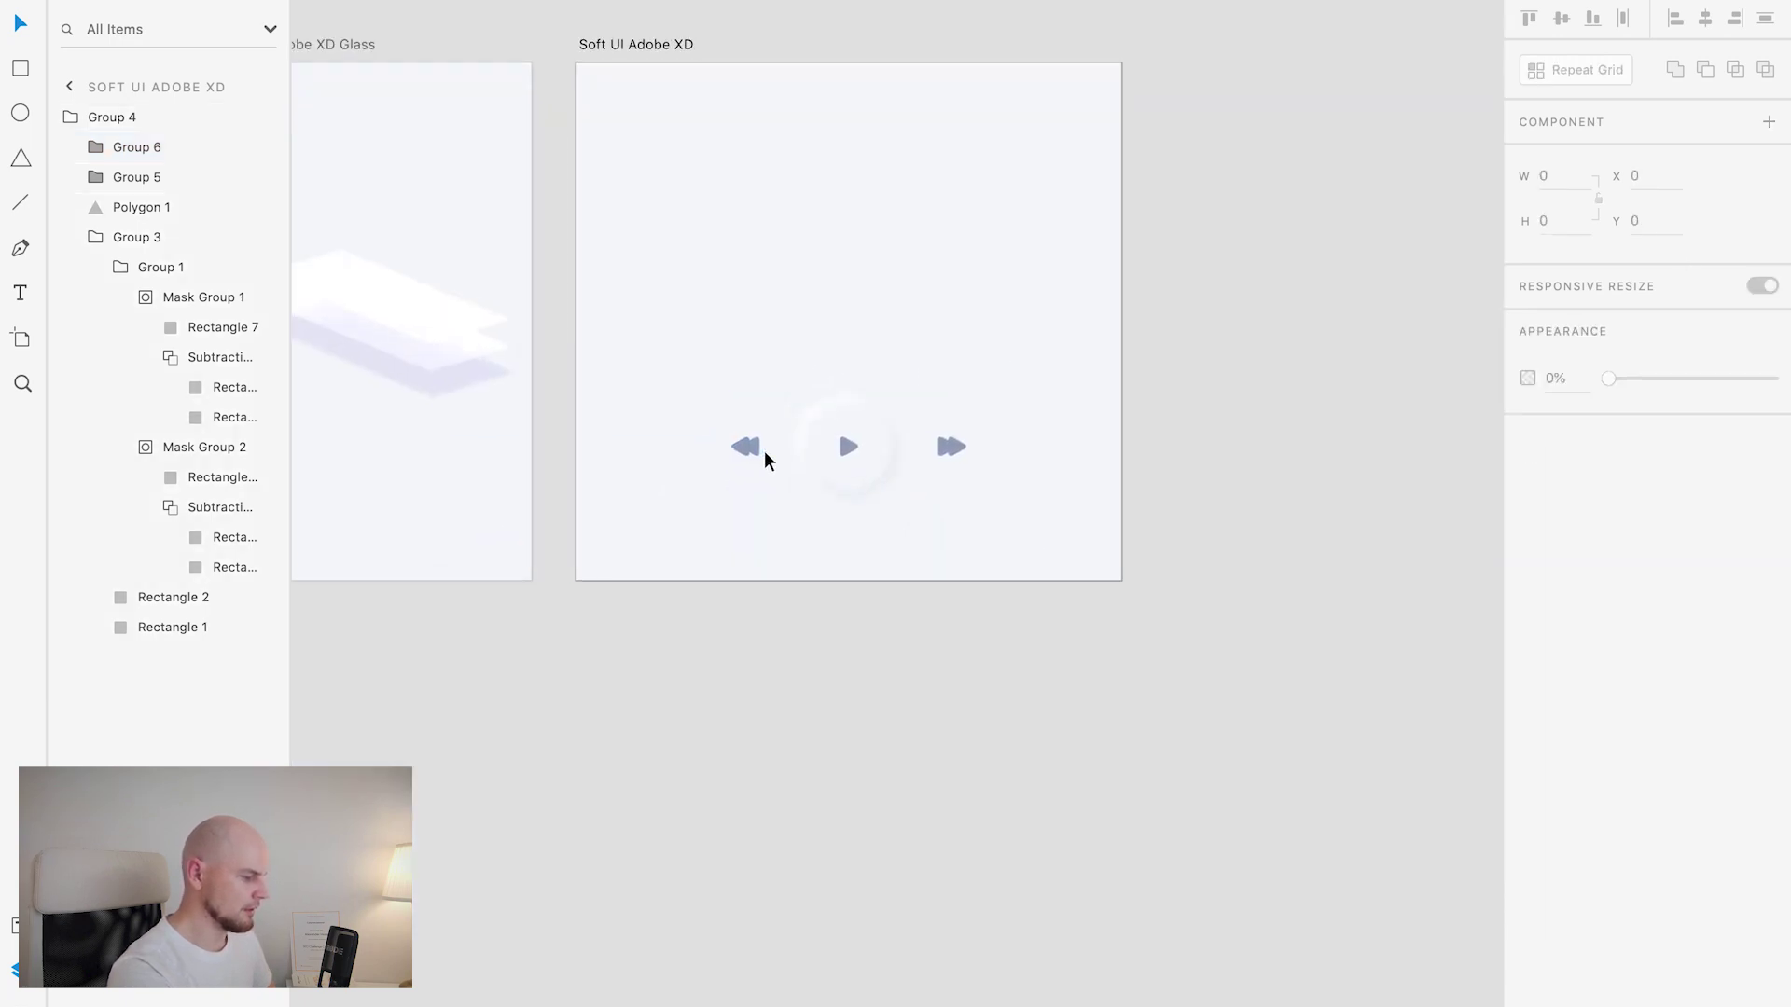
left_click_drag(900, 324, 1020, 460)
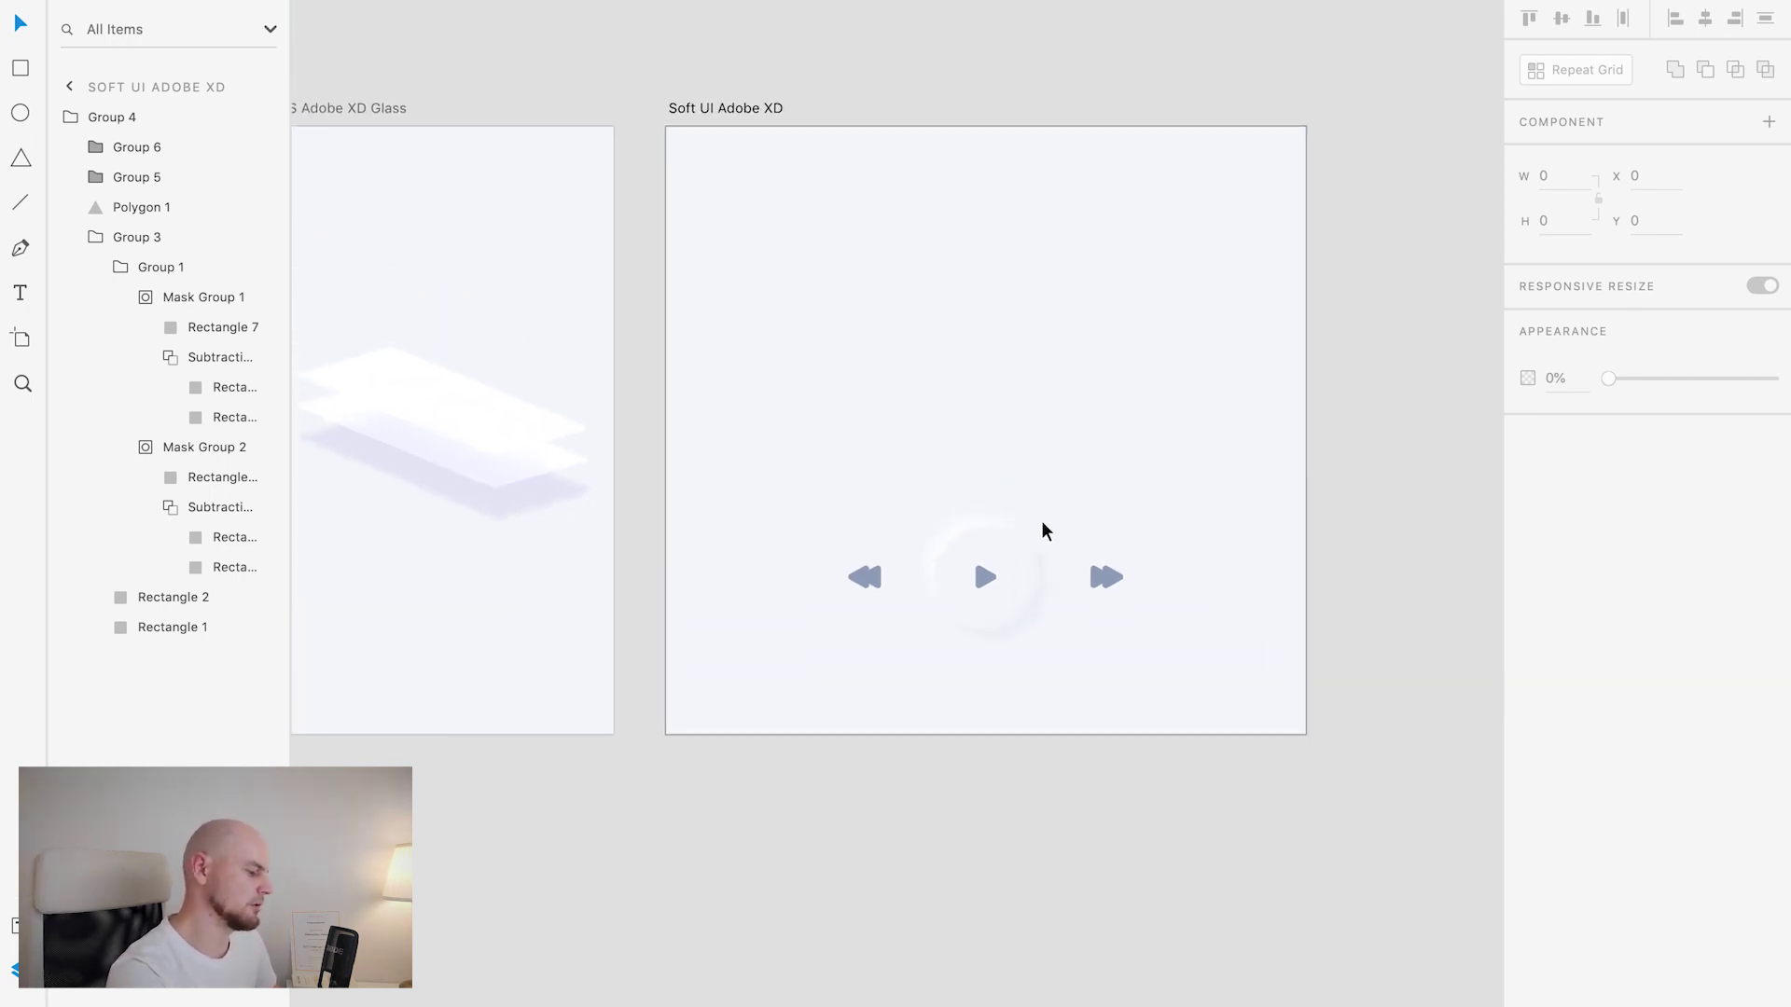
left_click_drag(839, 547, 1033, 576)
left_click(1073, 578)
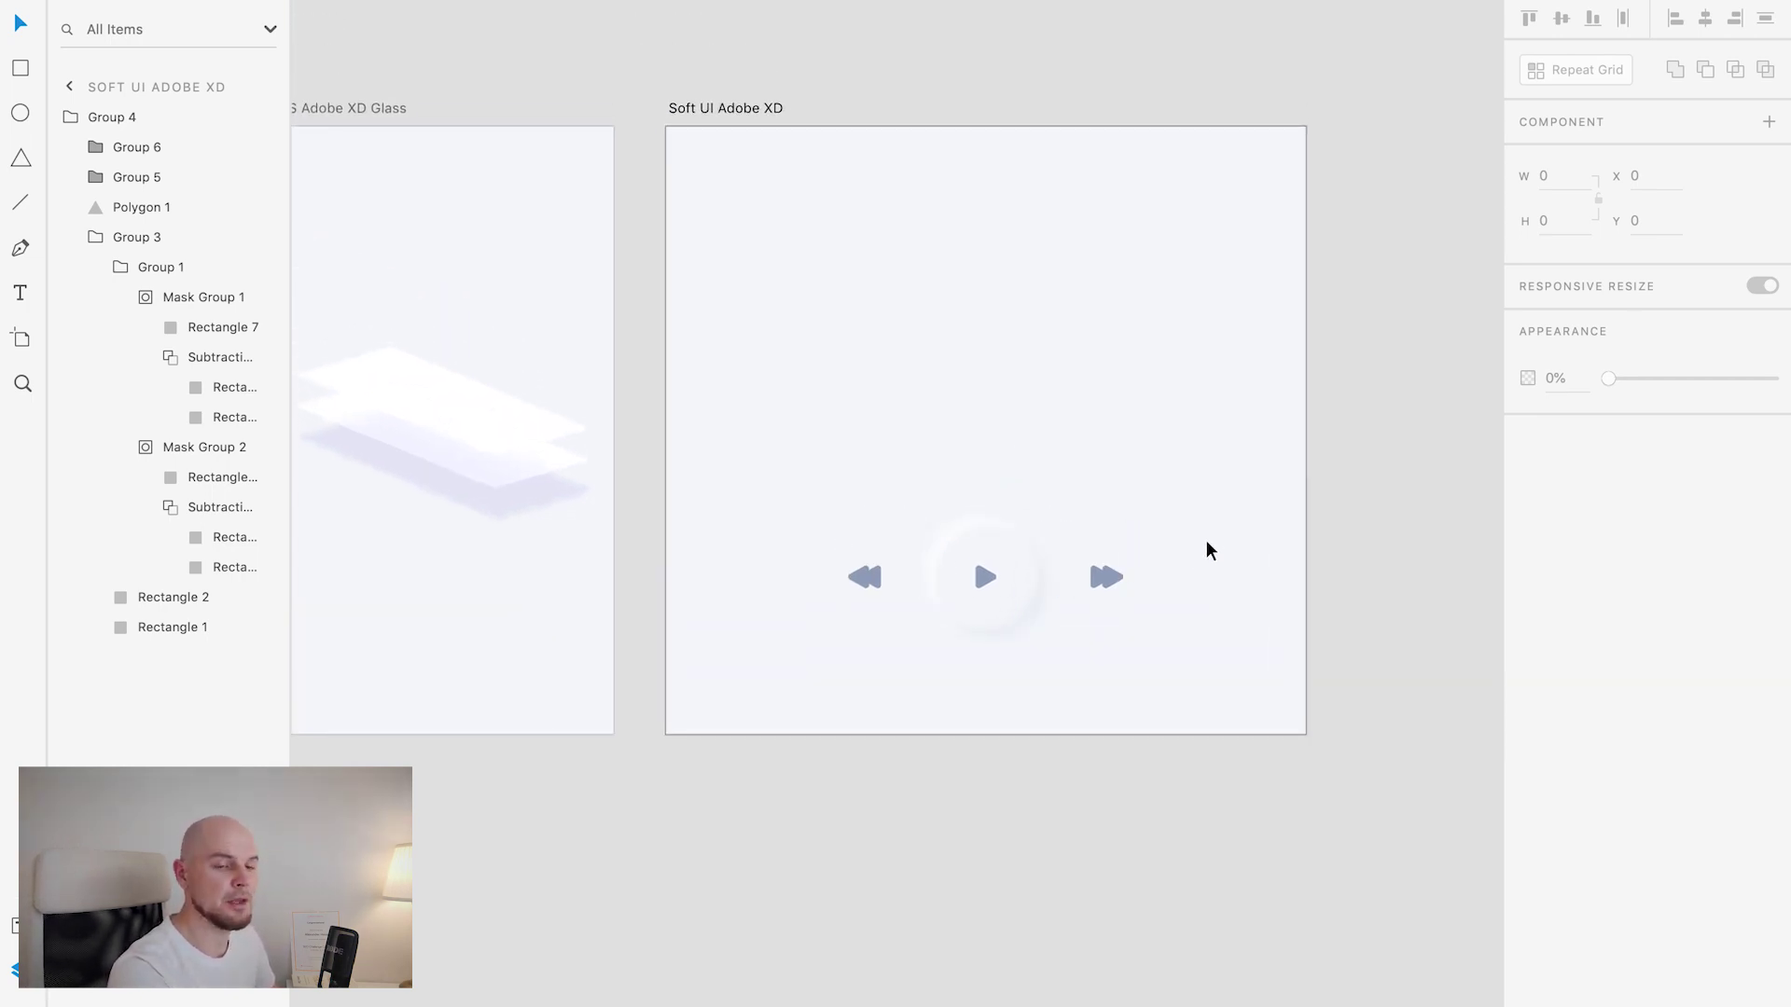